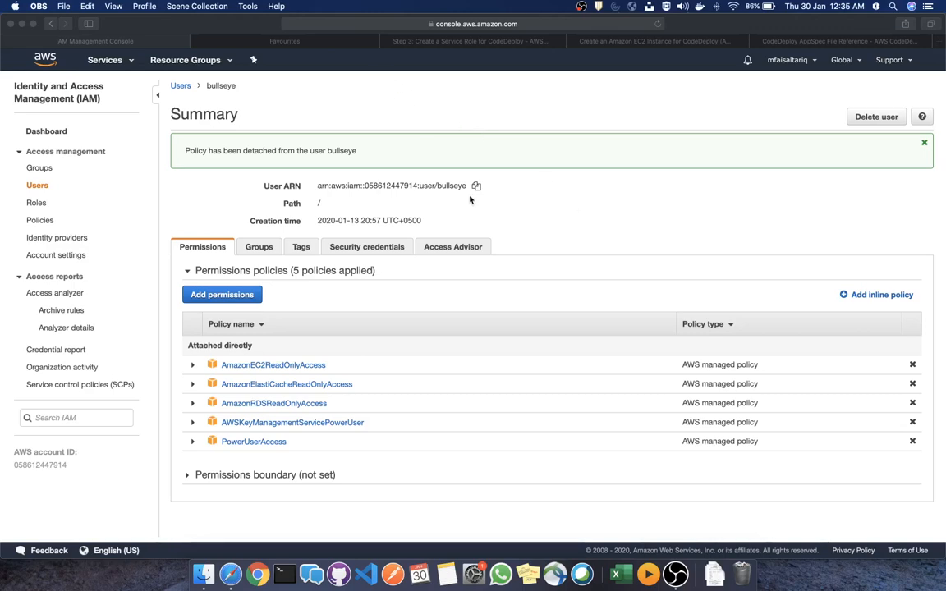
Go to the IAM console and open the only IAM user's summary page
left_click(559, 220)
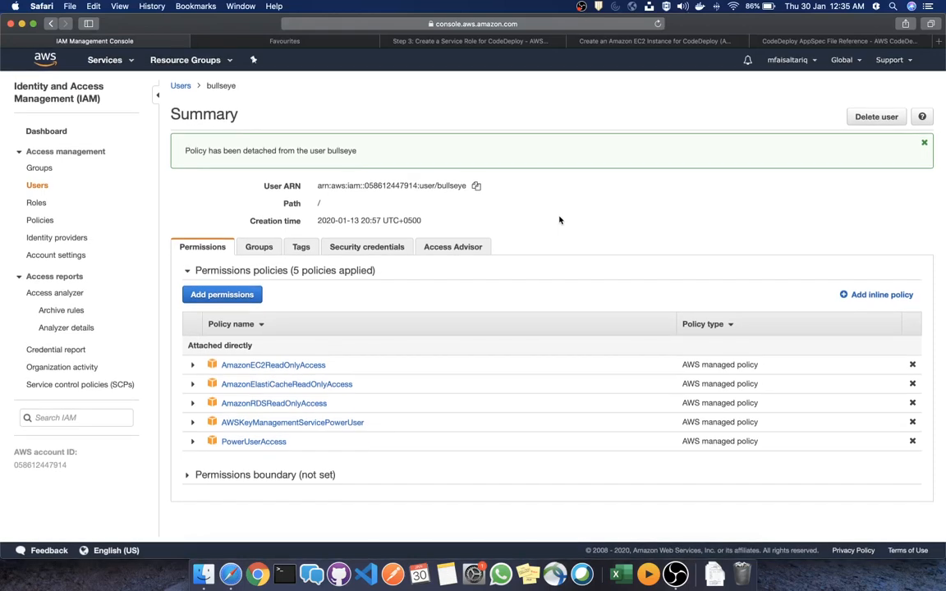
left_click(104, 66)
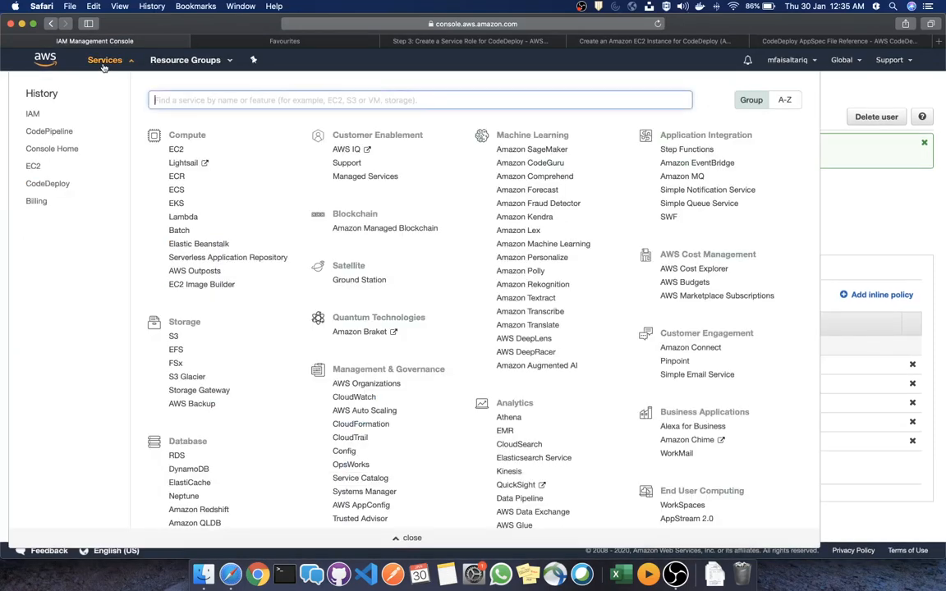
left_click(33, 115)
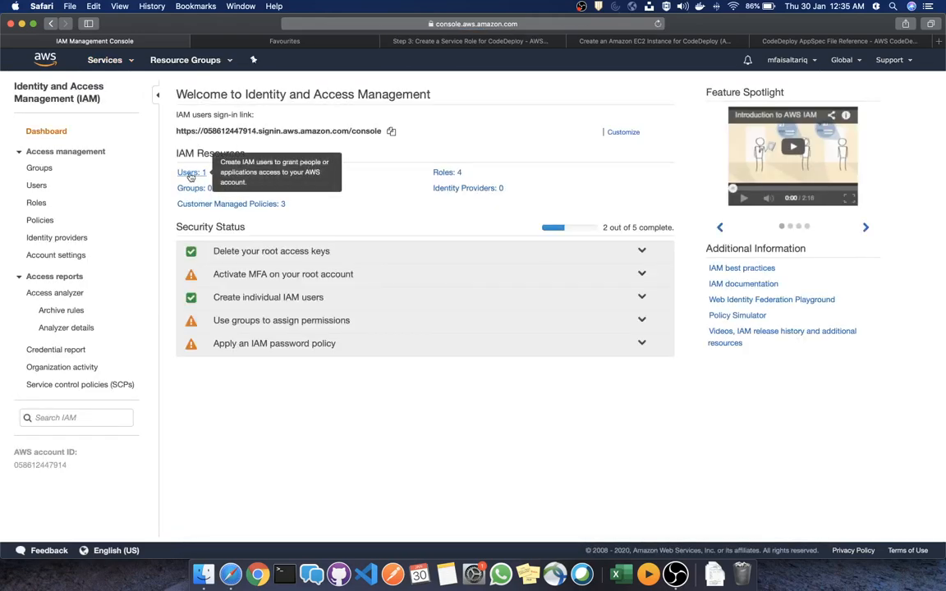
left_click(191, 174)
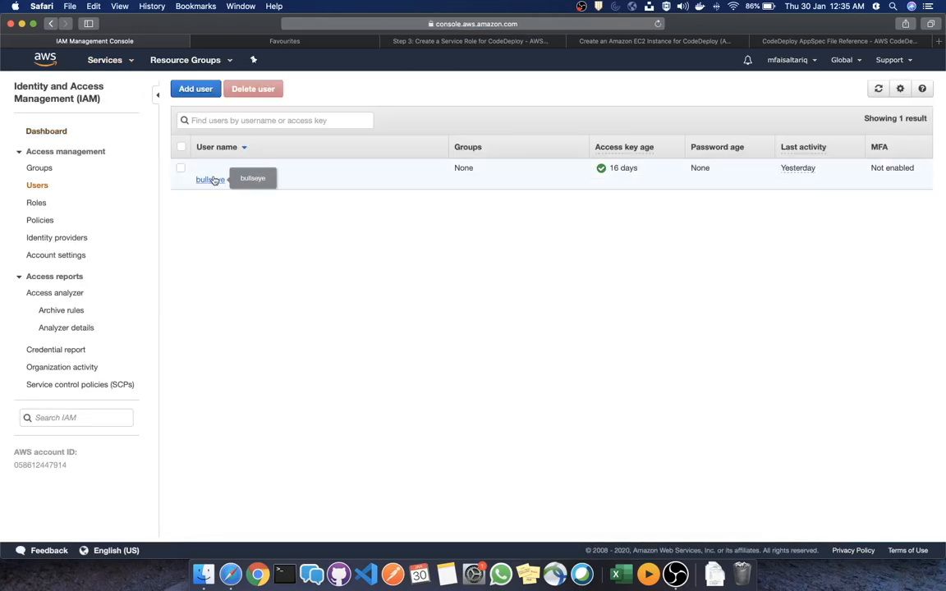
left_click(210, 179)
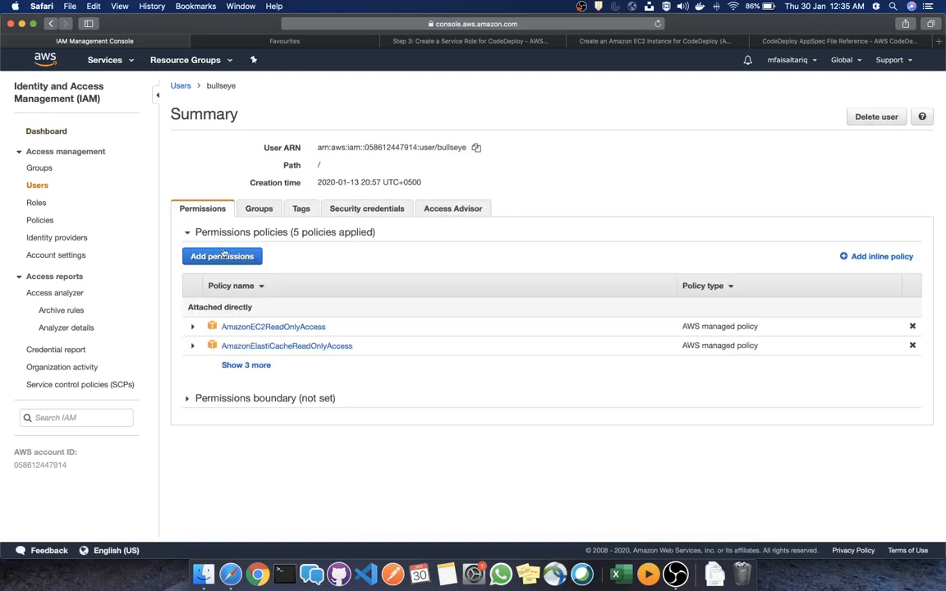
Attach the AWSCodeCommitFullAccess and AWSCodePipelineFullAccess policies directly to the user
left_click(222, 256)
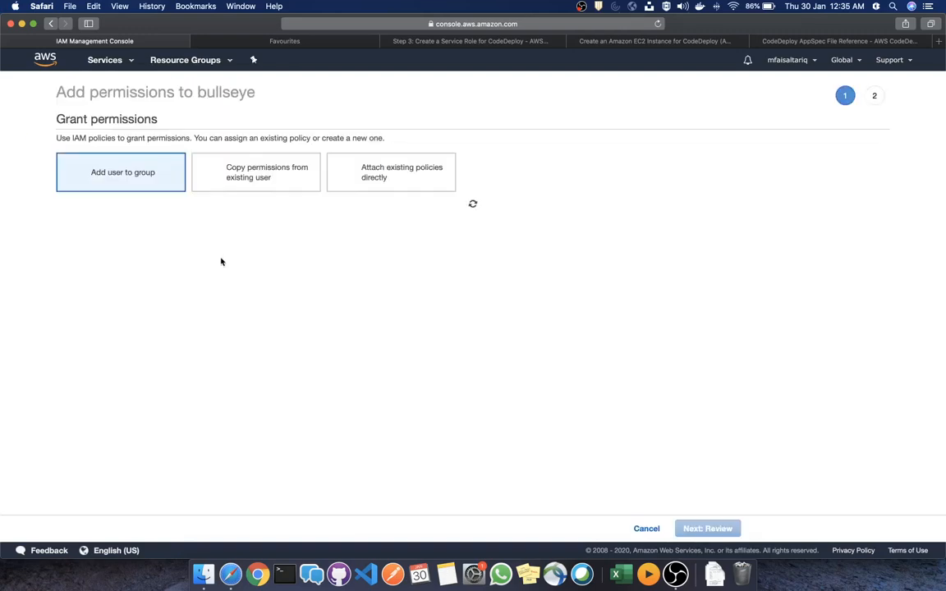
left_click(420, 178)
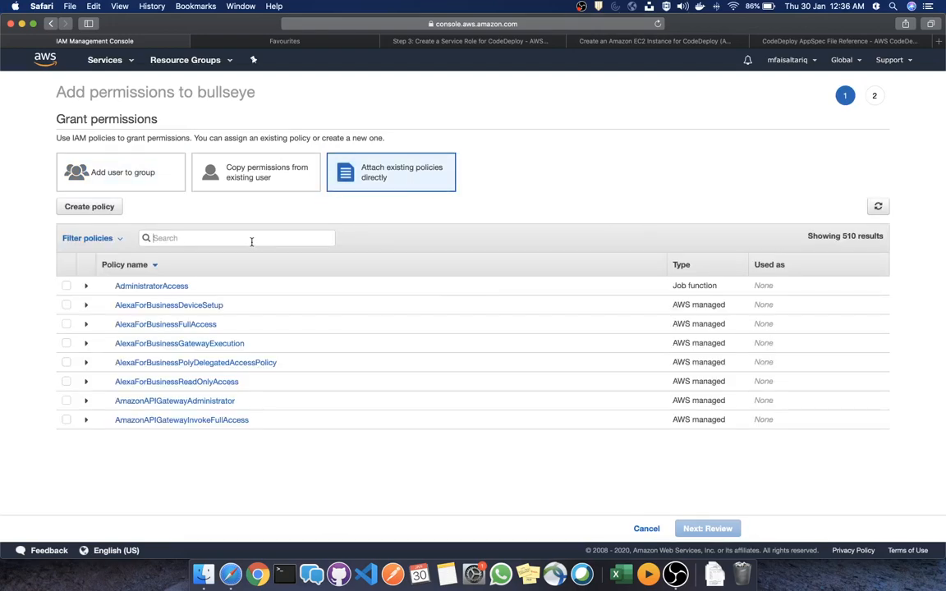
type("codec")
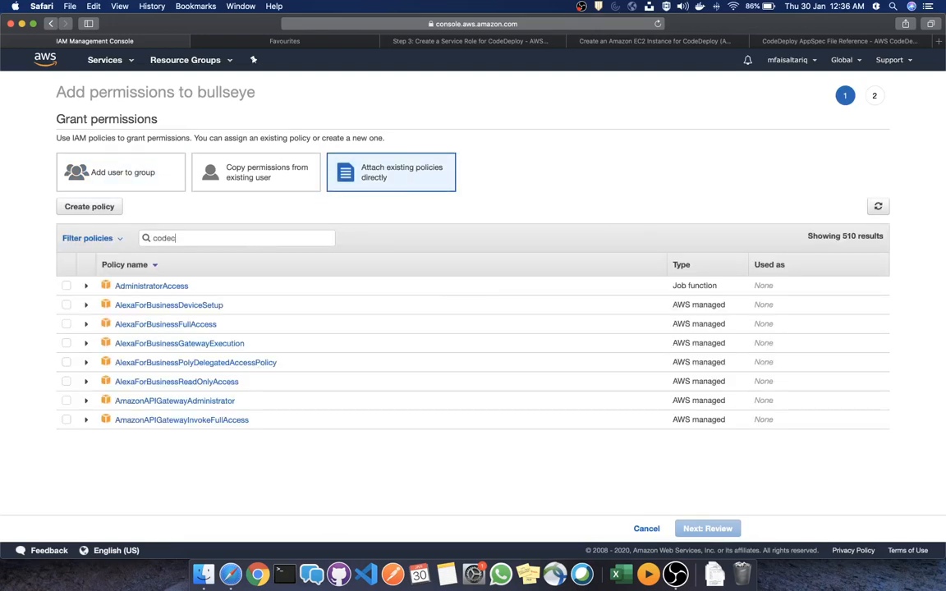
type("ommi")
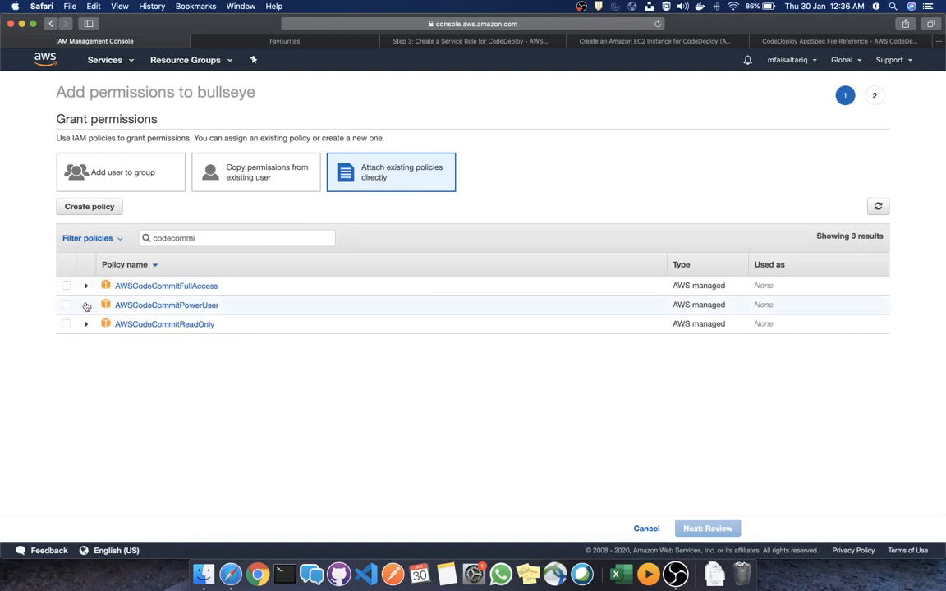
left_click(66, 286)
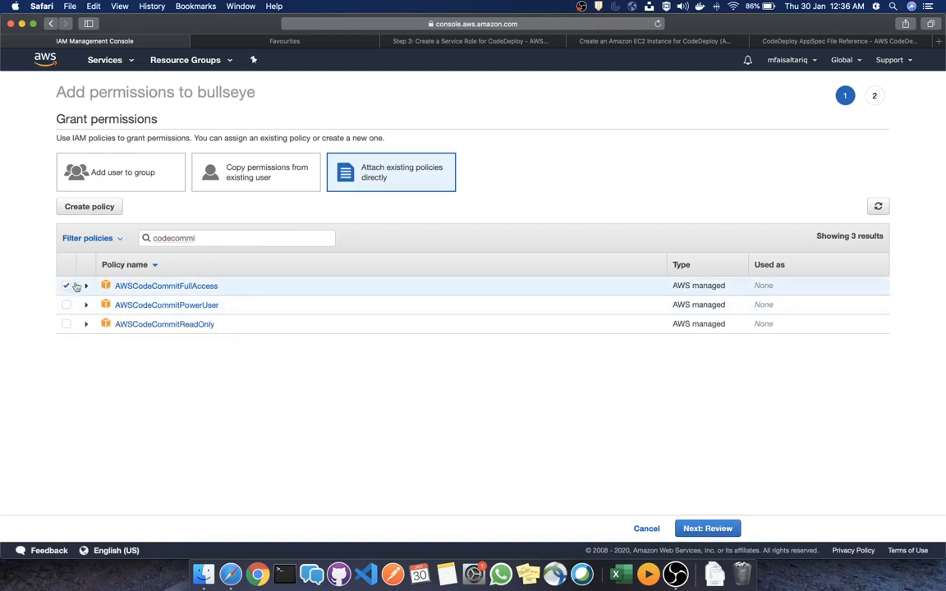
double_click(218, 239)
type("codepipe")
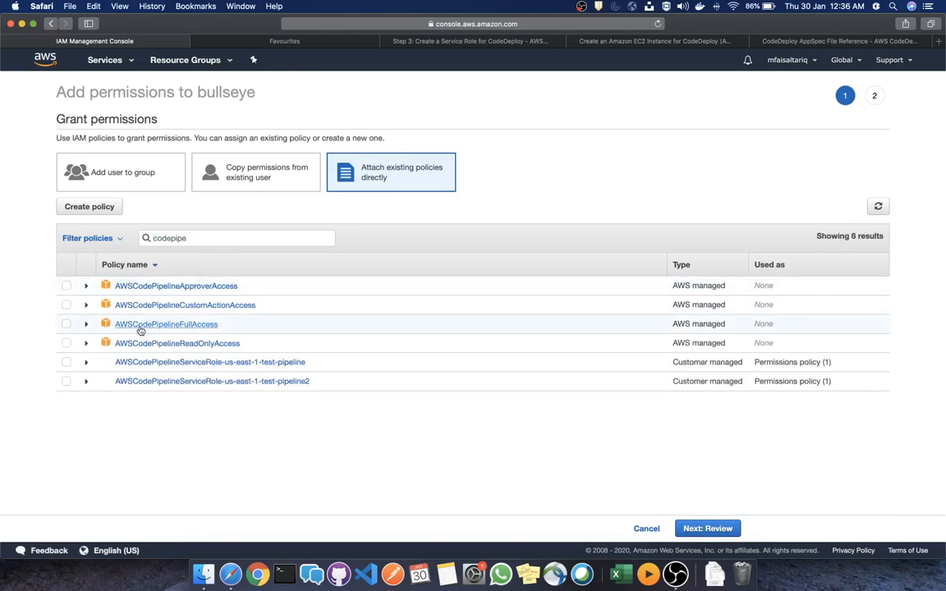
left_click(65, 323)
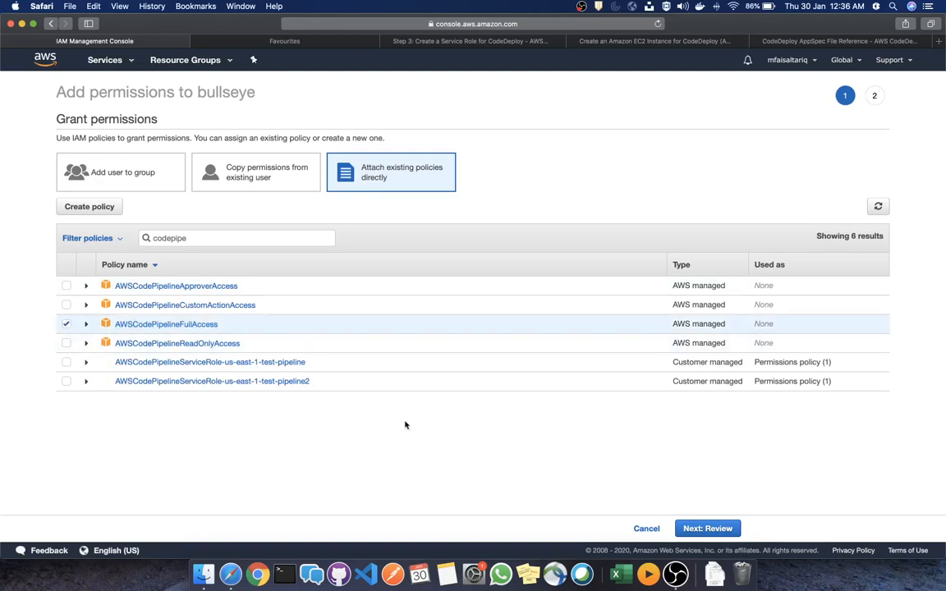
left_click(716, 528)
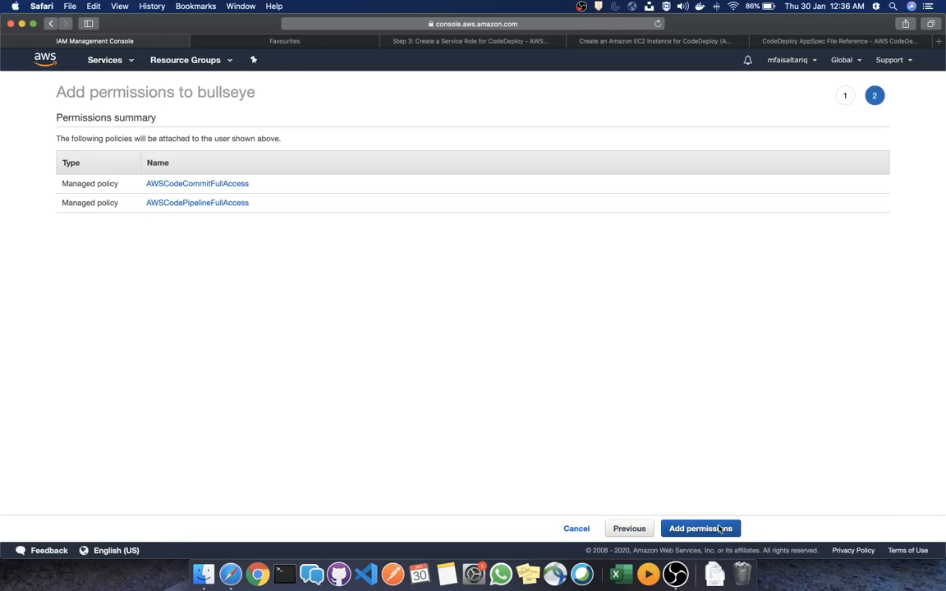
left_click(719, 529)
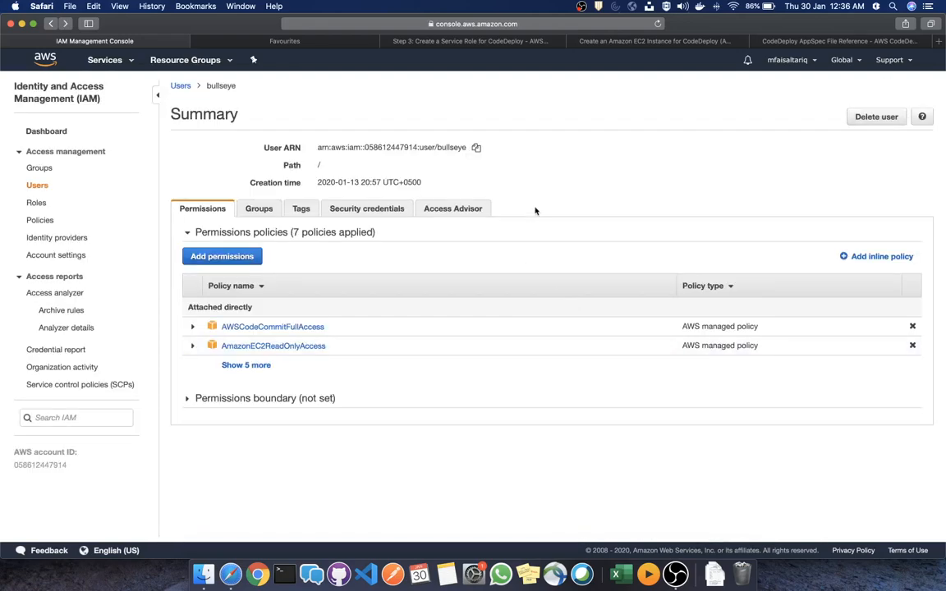
Expand the user's policy list to all seven policies, then go to the Roles page
left_click(246, 365)
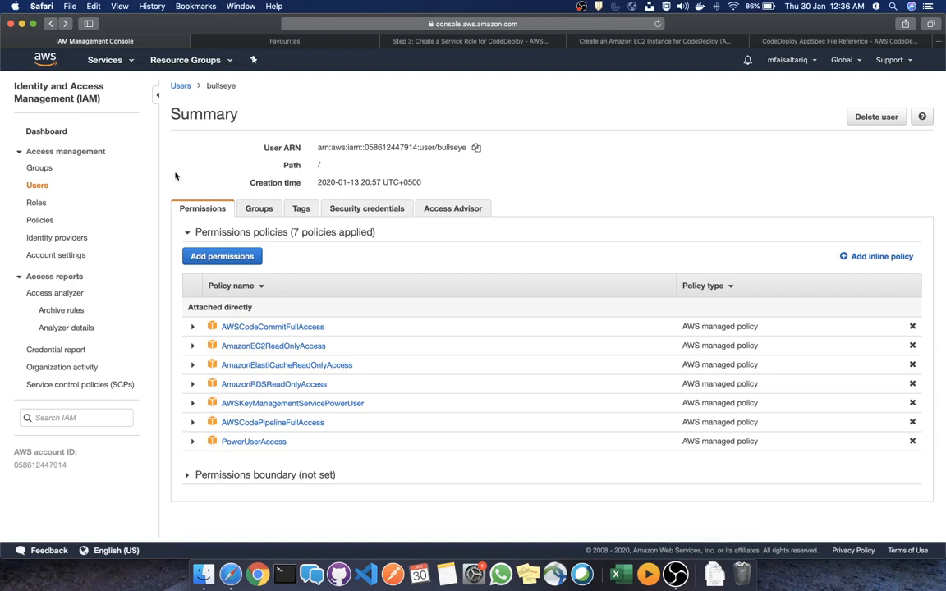
left_click(38, 203)
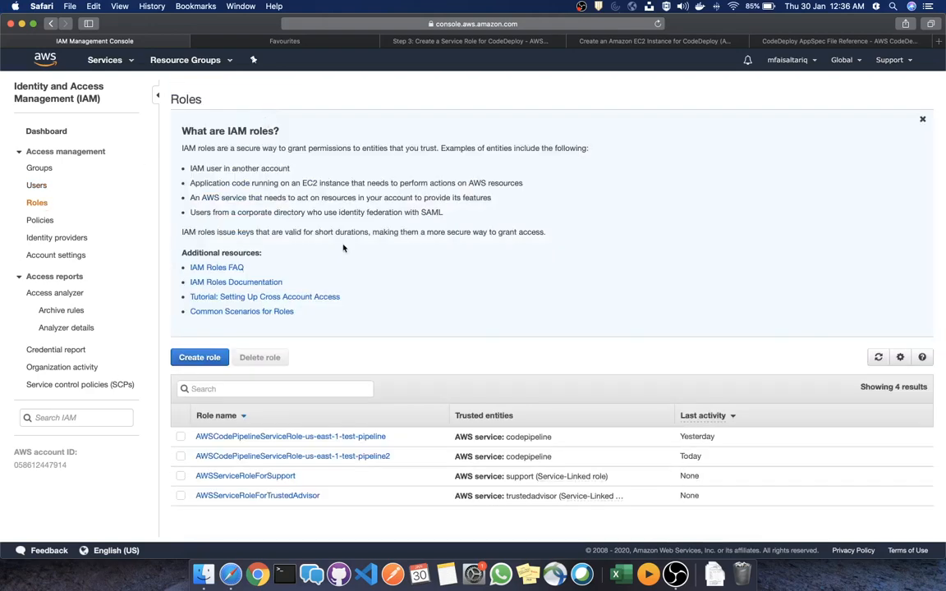
Start a new role for the EC2 service and advance to permissions
left_click(201, 358)
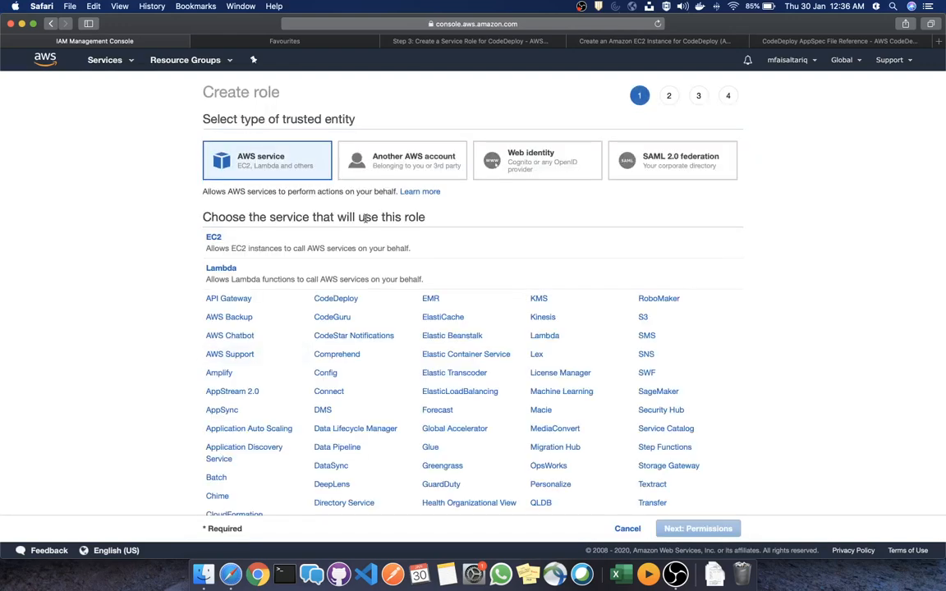
left_click(367, 248)
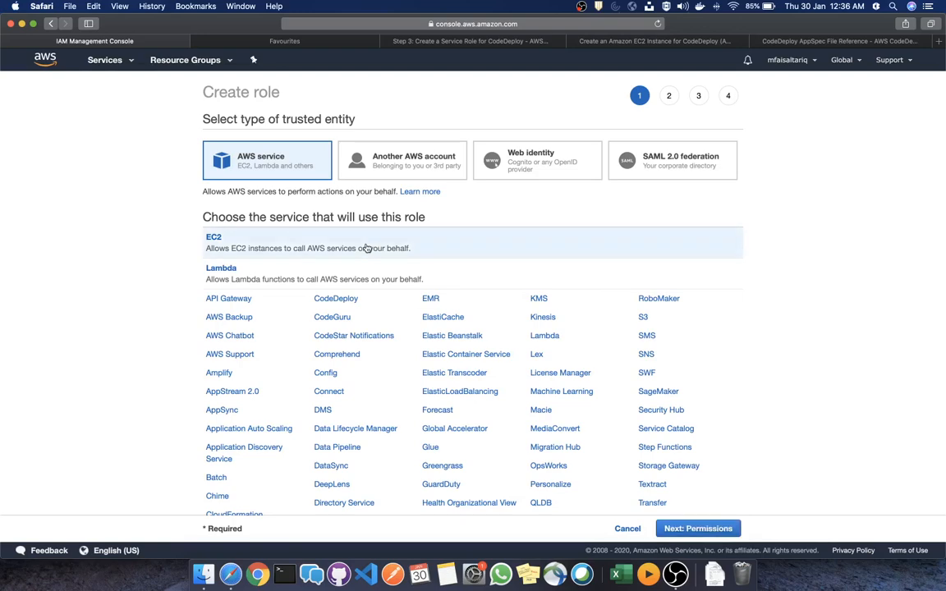
left_click(716, 531)
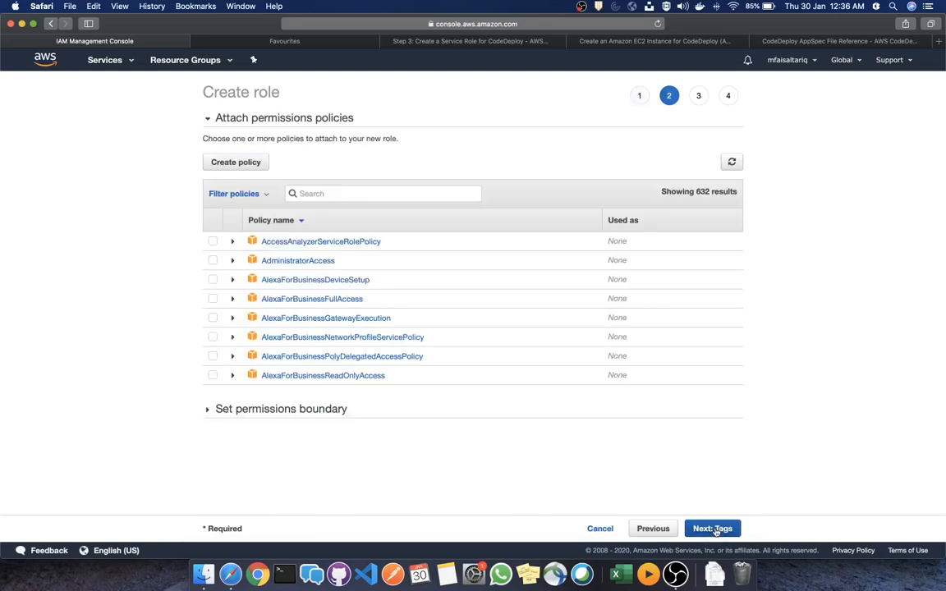
Attach AmazonS3ReadOnlyAccess to the role and skip tags to reach review
left_click(378, 193)
type("s3")
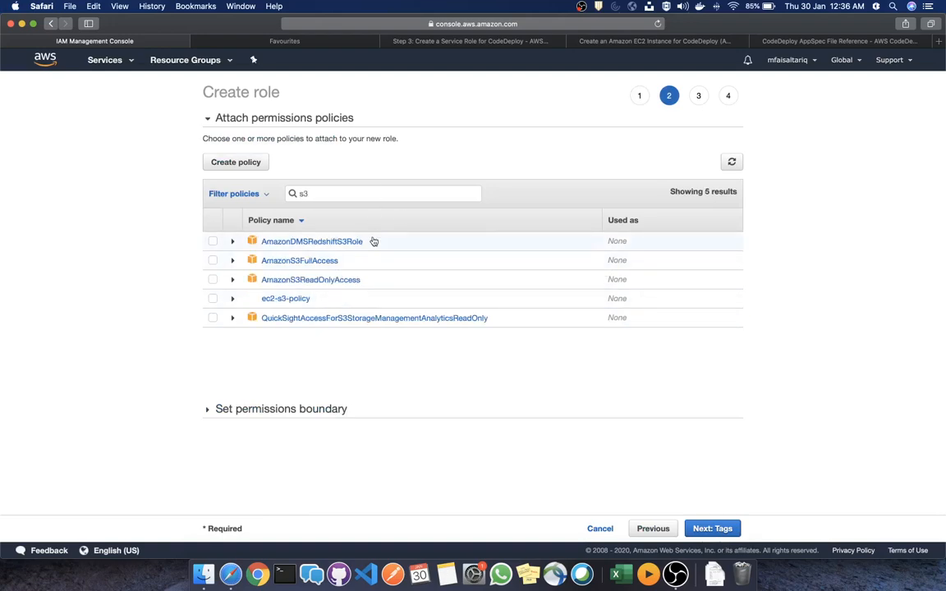
left_click(351, 280)
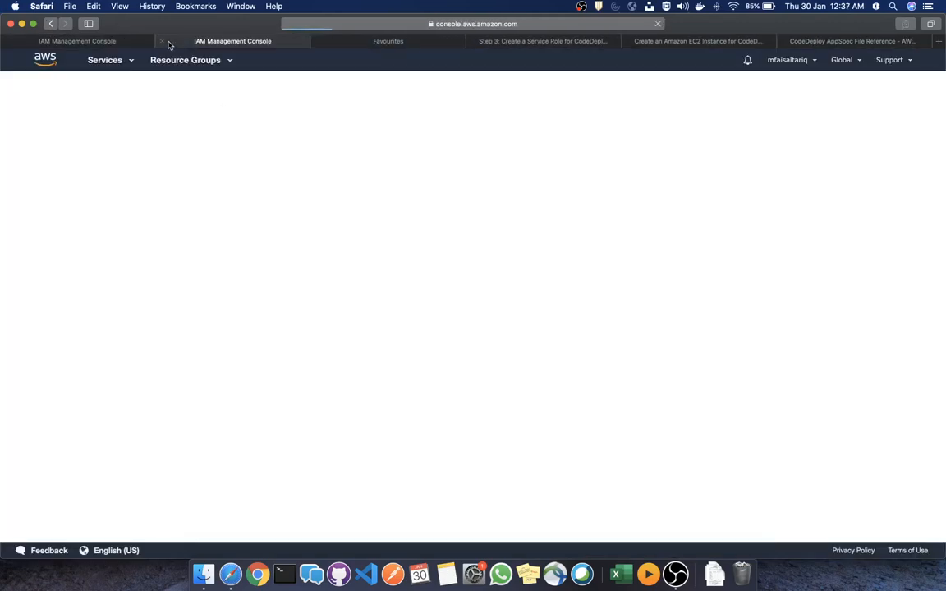
left_click(164, 42)
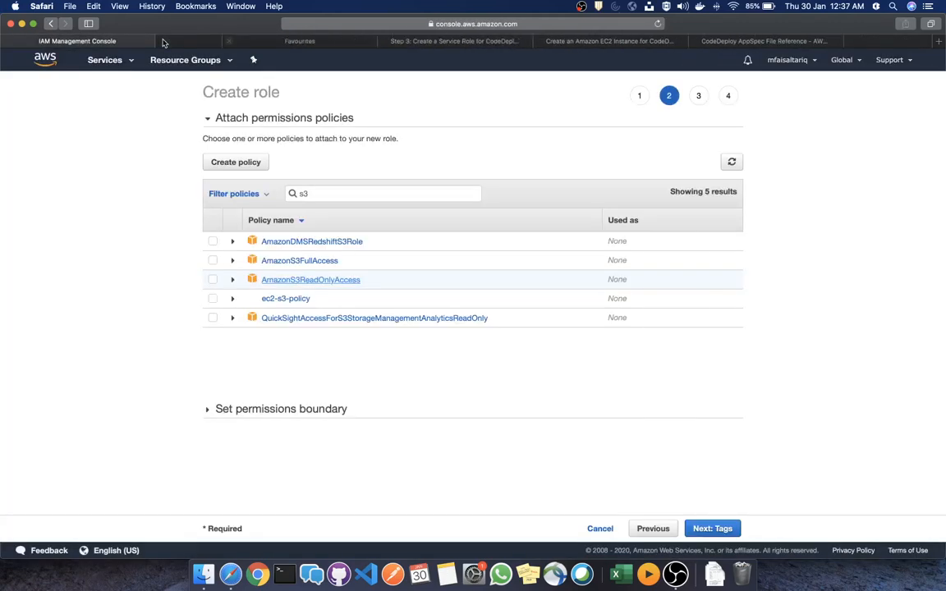
left_click(213, 280)
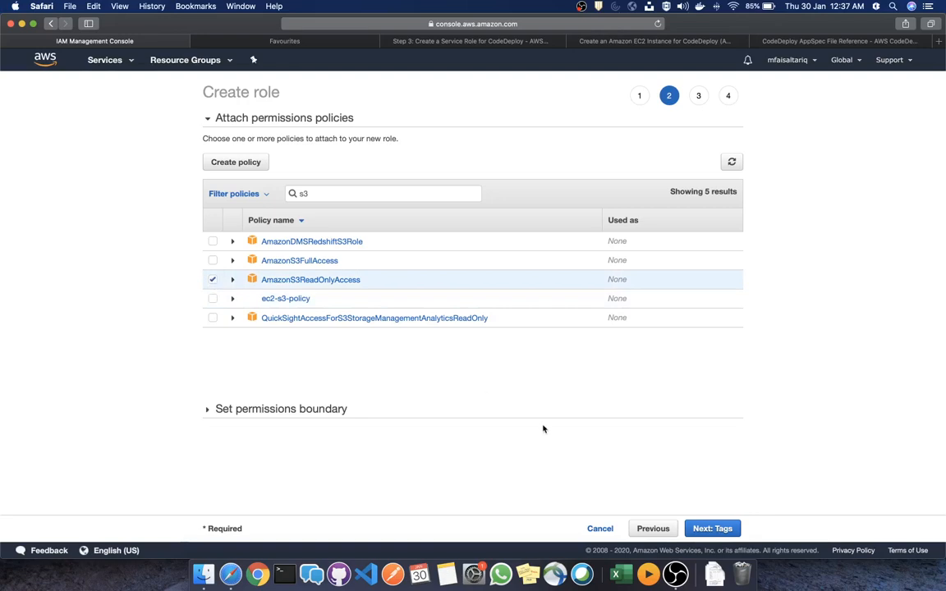
left_click(716, 530)
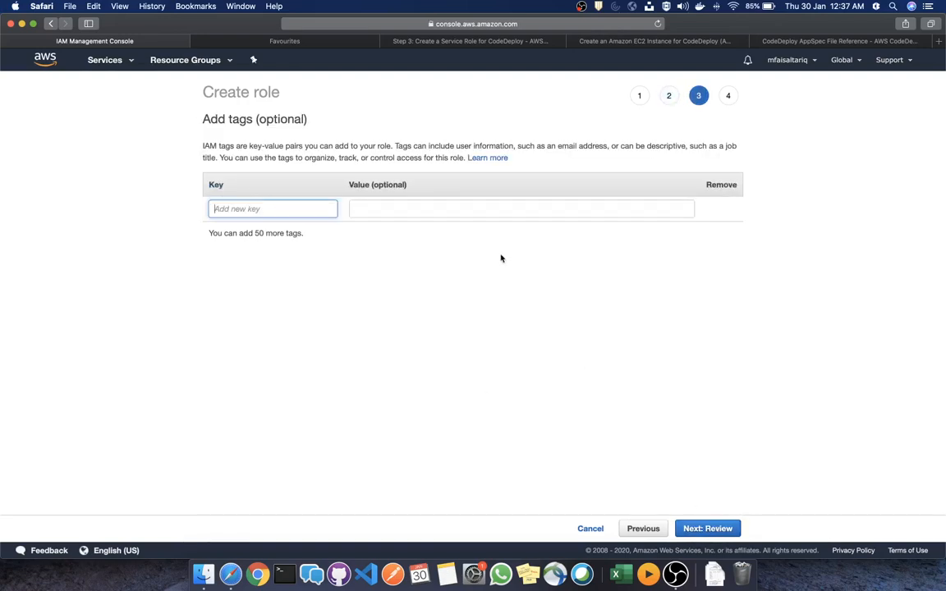
left_click(705, 528)
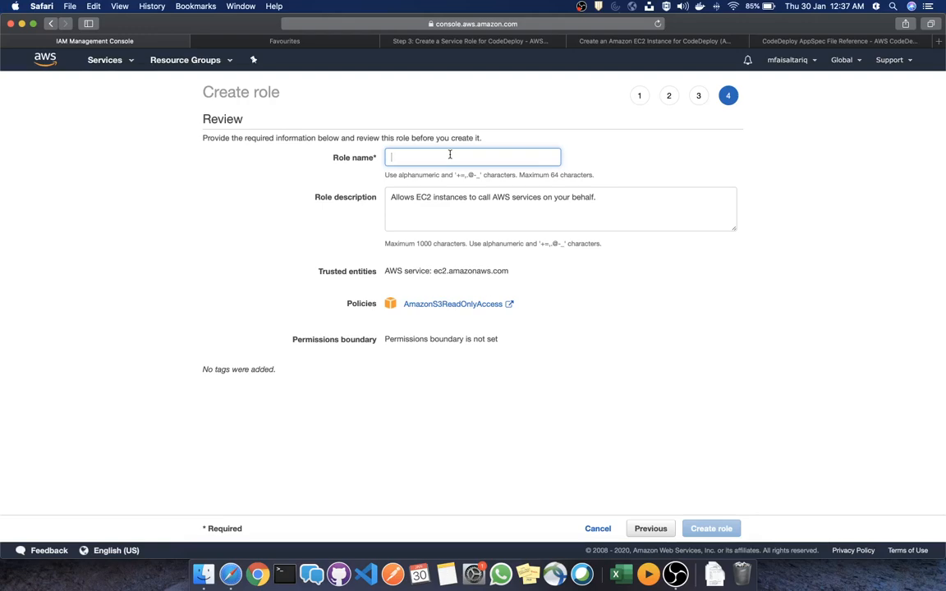
Name the role ec2-s3-codedeploy and create it
type("ec2")
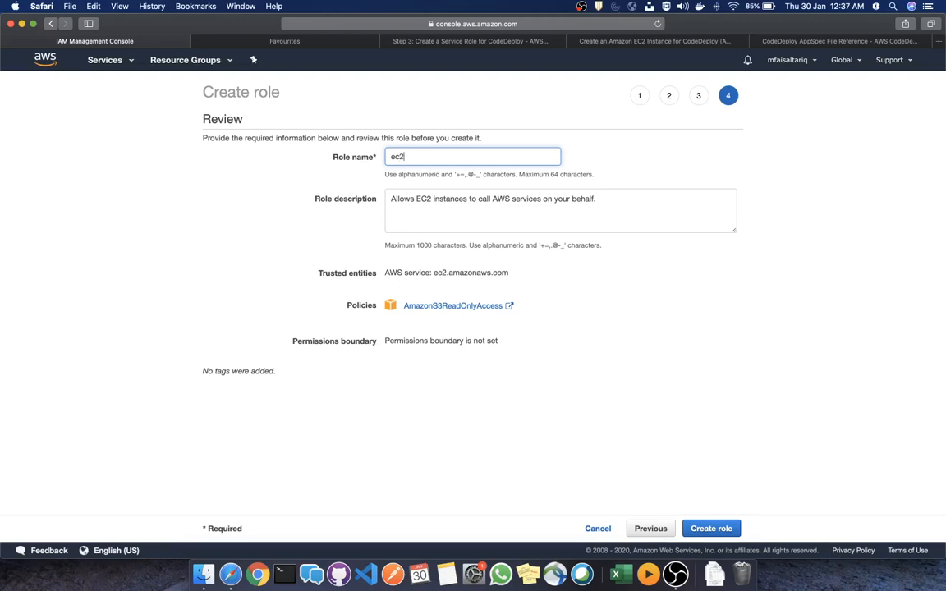
type("-s3-codedeploy")
left_click(665, 401)
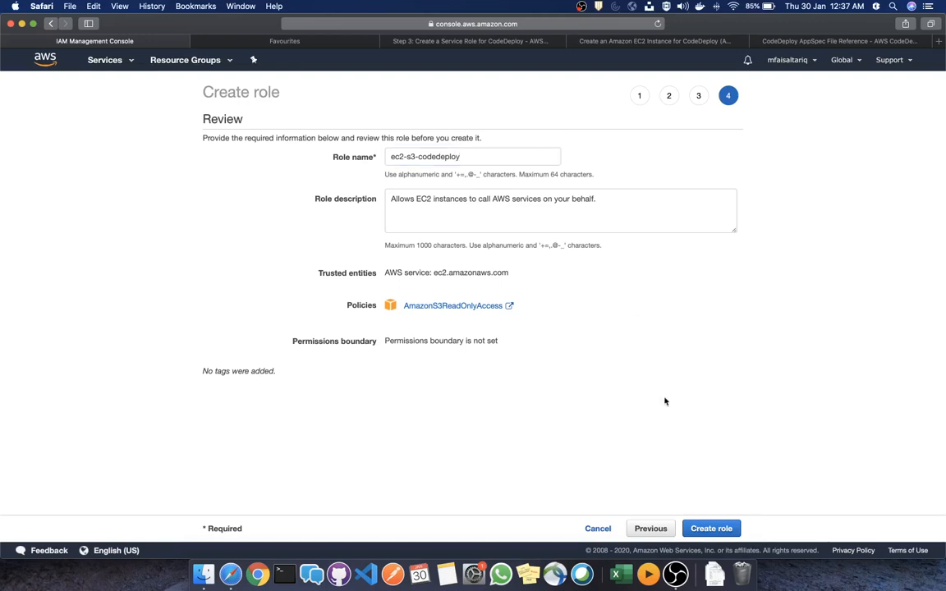
left_click(708, 528)
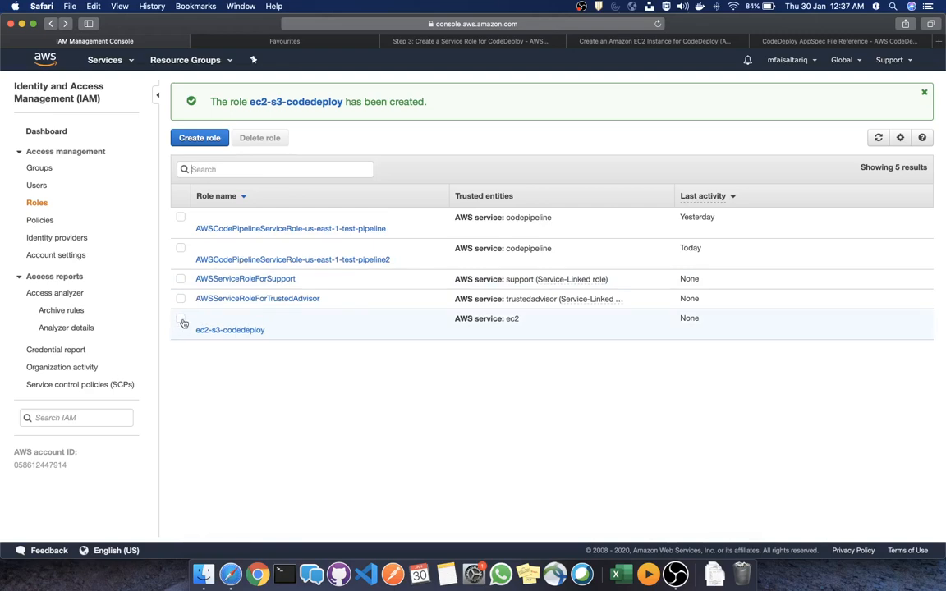
Start another role using the CodeDeploy service and CodeDeploy use case, then continue to permissions
left_click(203, 139)
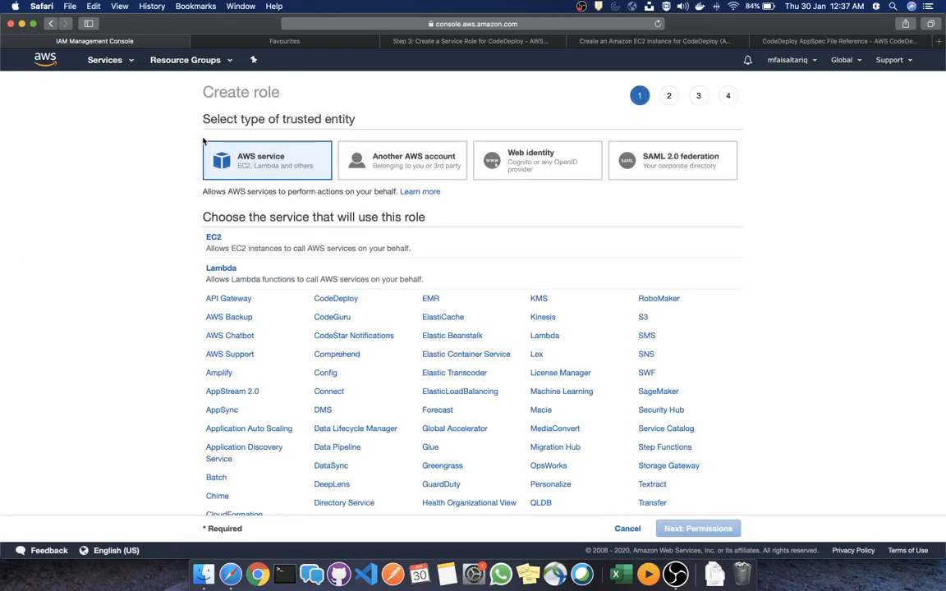
scroll(372, 301, "down", 1)
scroll(372, 301, "down", 3)
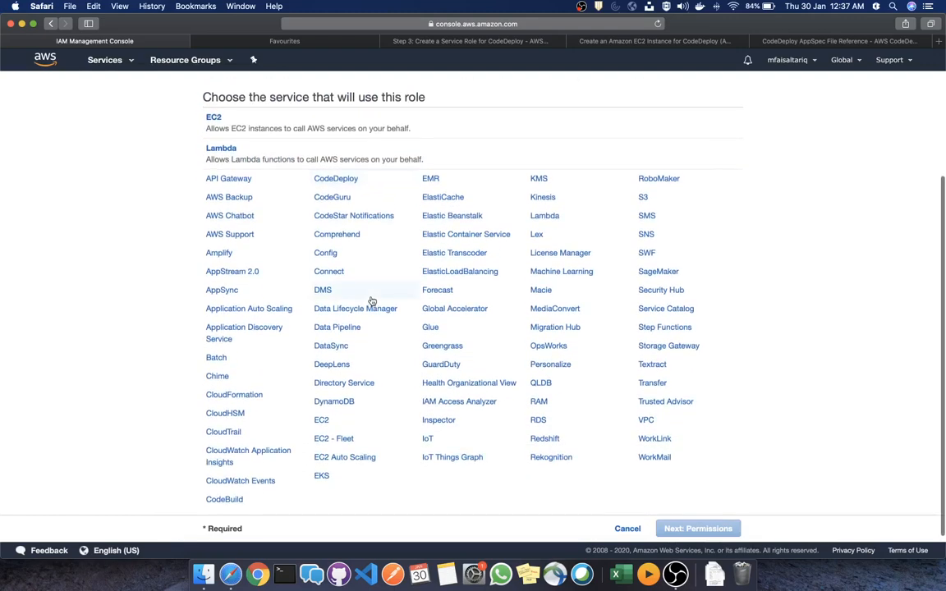
left_click(337, 182)
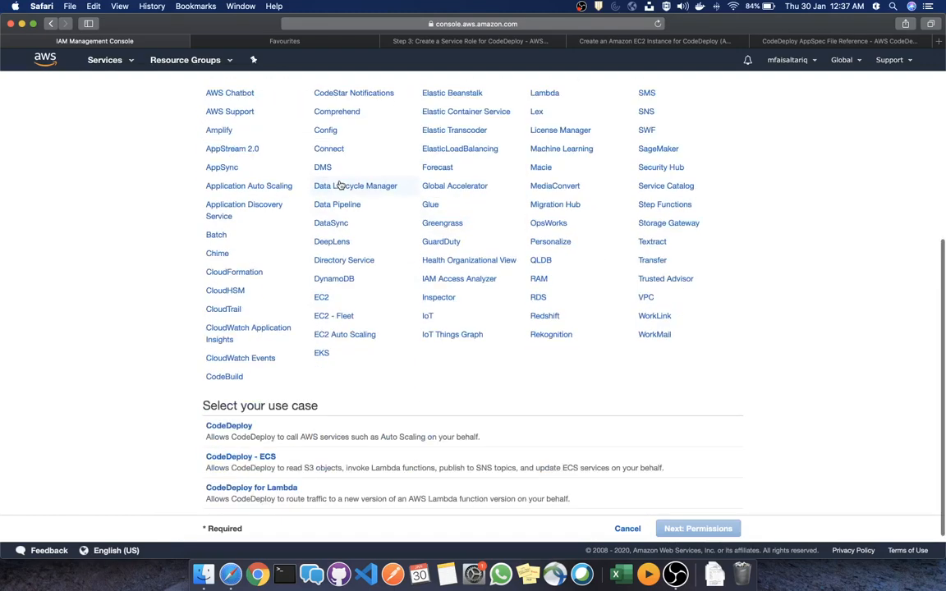
left_click(330, 442)
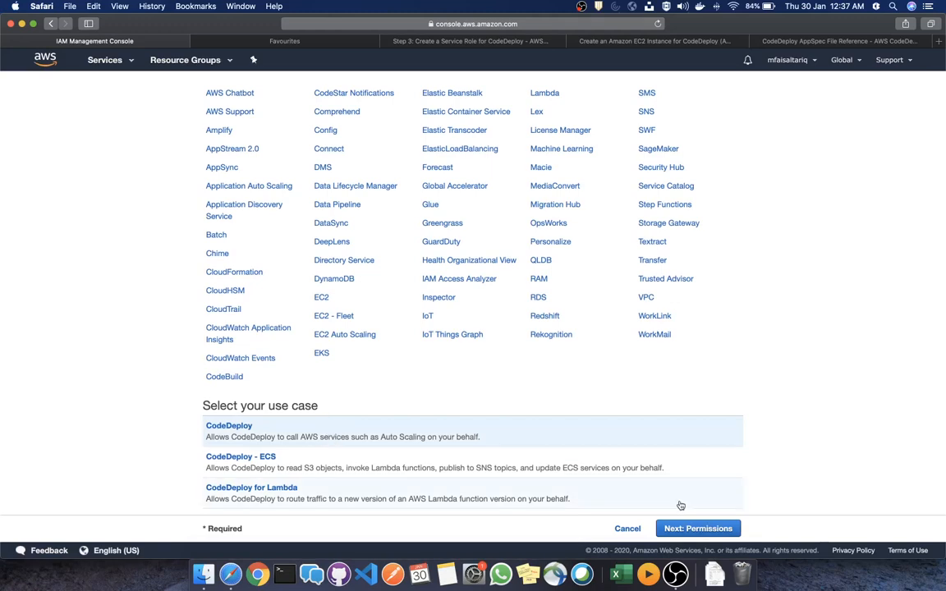
left_click(692, 527)
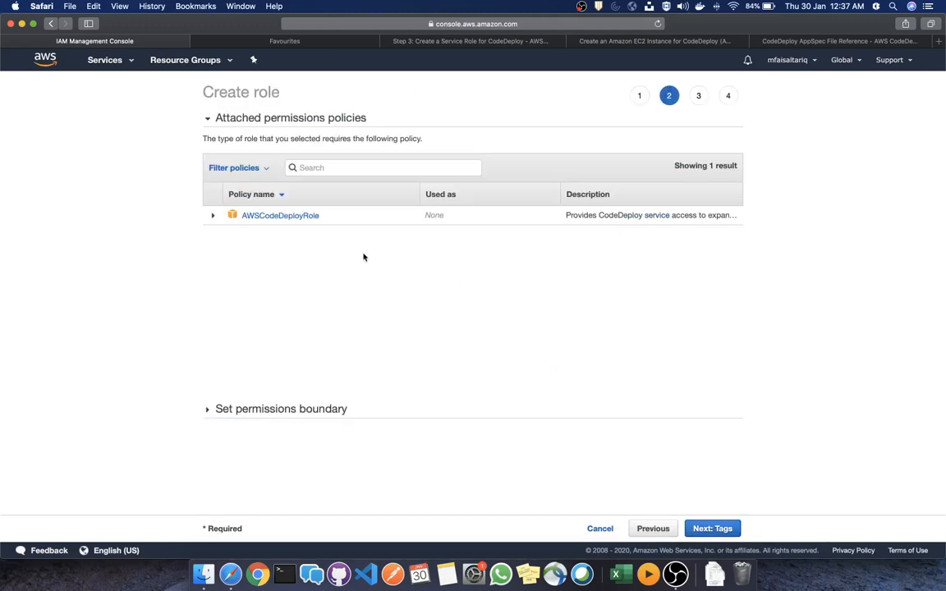
Read through the AWSCodeDeployRole policy's JSON, then advance to the tags step
left_click(212, 216)
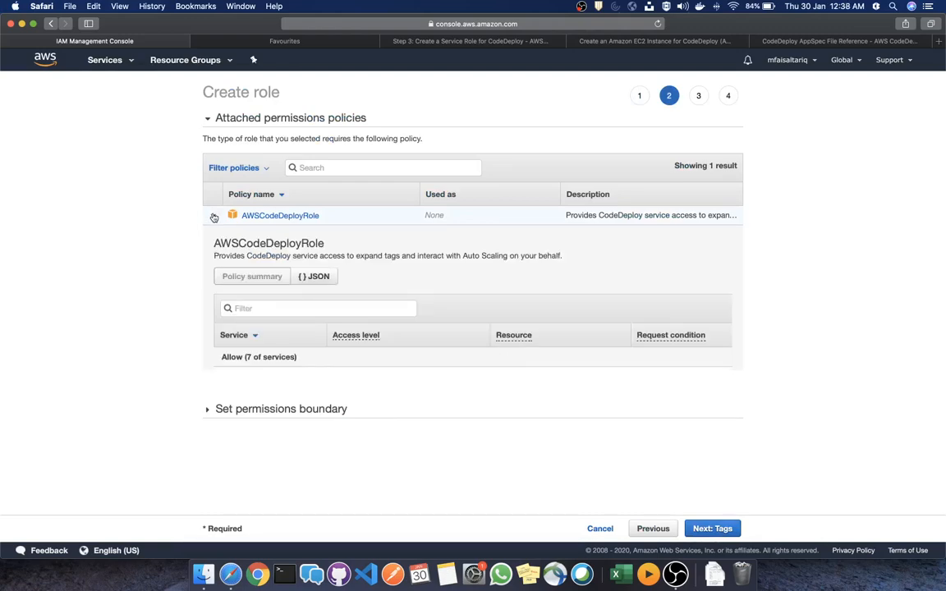
left_click(320, 279)
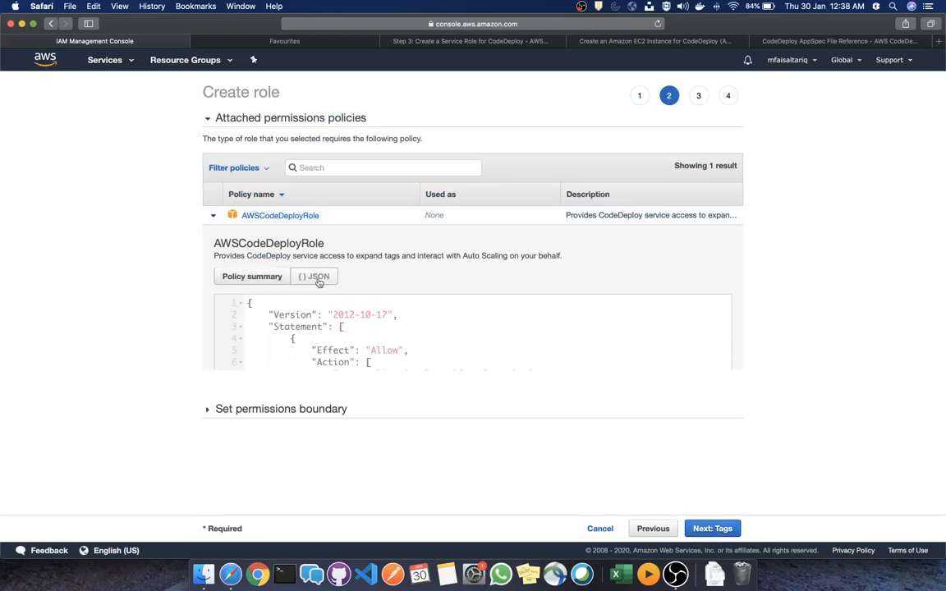
scroll(416, 343, "down", 10)
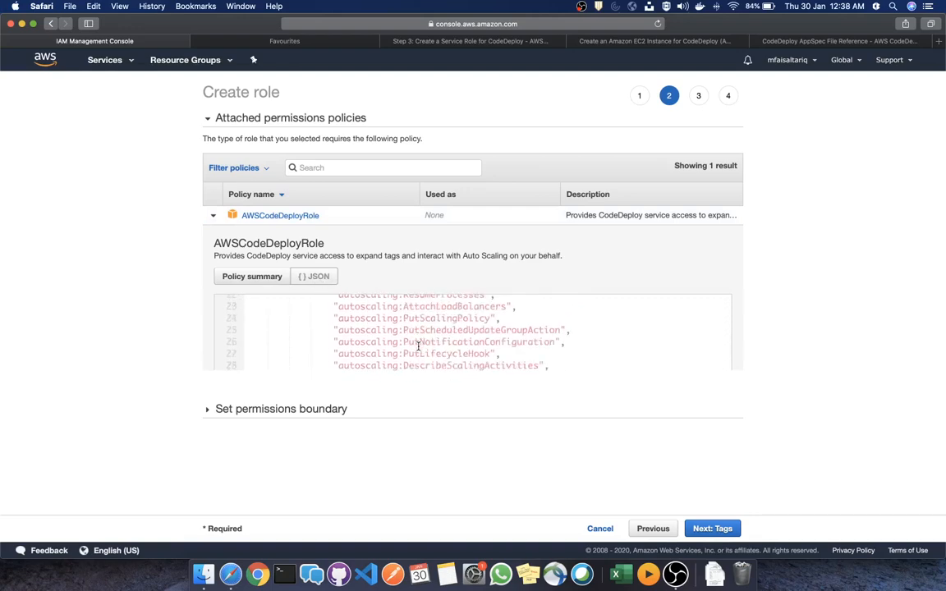
scroll(417, 346, "down", 3)
scroll(418, 345, "up", 10)
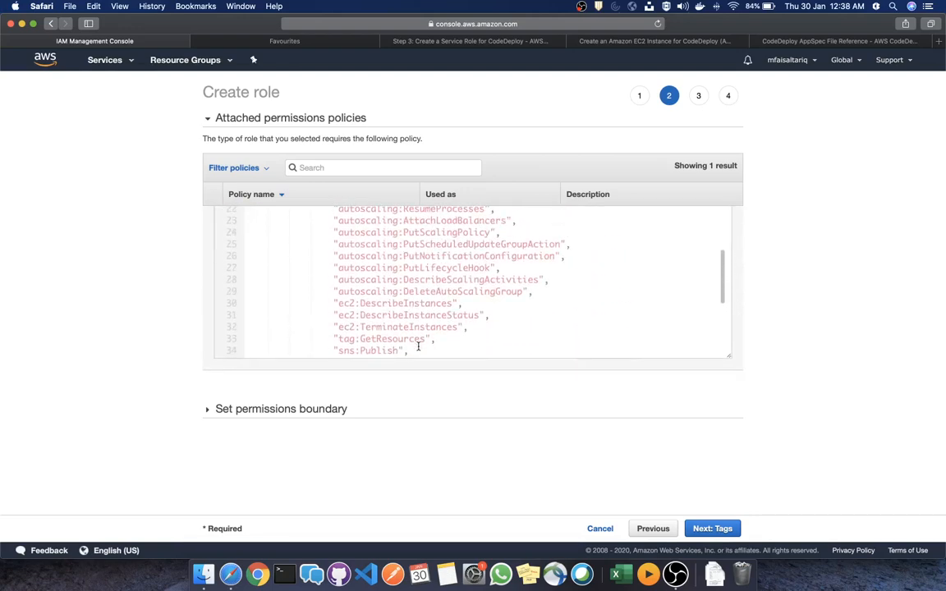
scroll(417, 345, "up", 10)
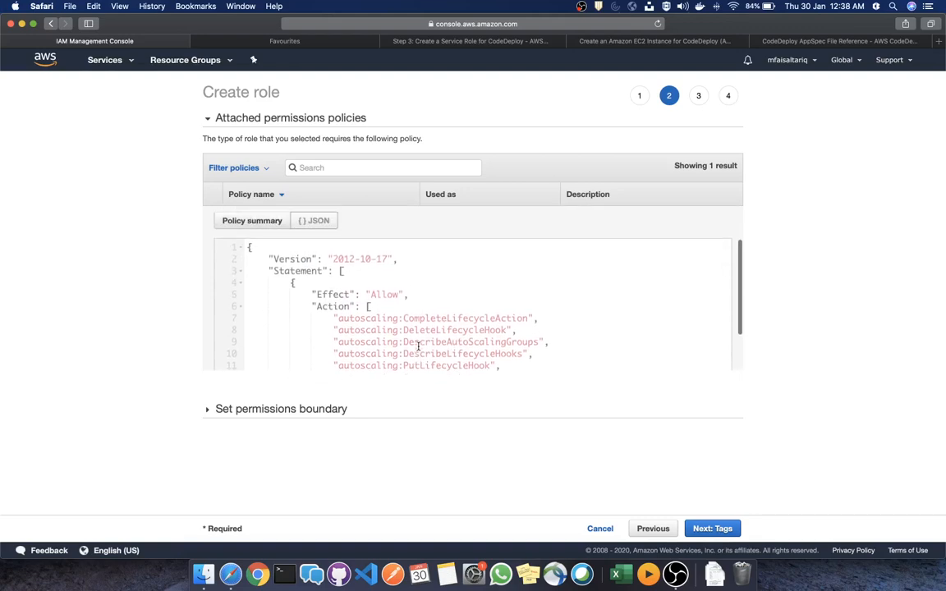
scroll(418, 345, "down", 10)
scroll(417, 346, "up", 10)
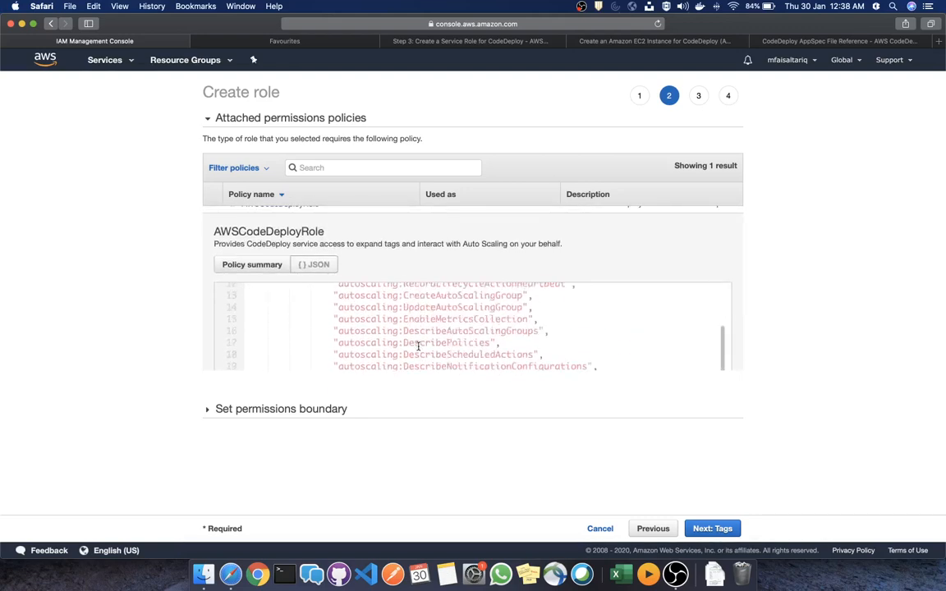
scroll(418, 346, "down", 10)
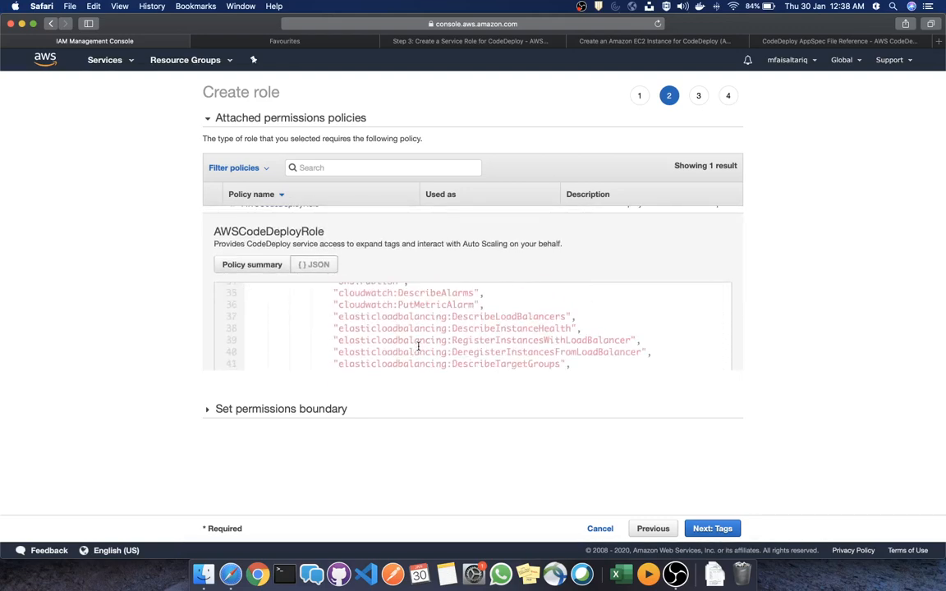
scroll(418, 346, "down", 5)
scroll(418, 346, "up", 5)
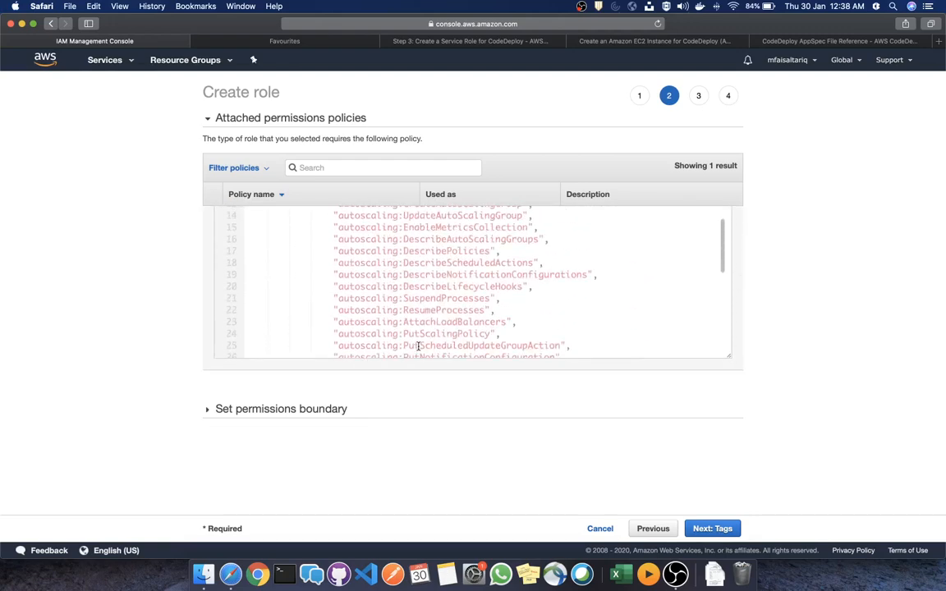
scroll(417, 346, "down", 5)
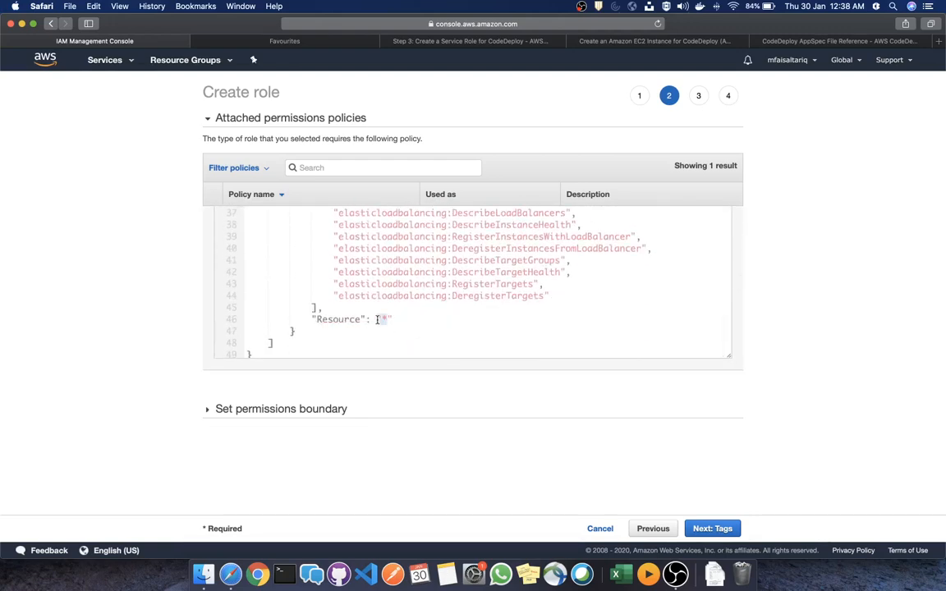
left_click(389, 319)
scroll(441, 289, "up", 10)
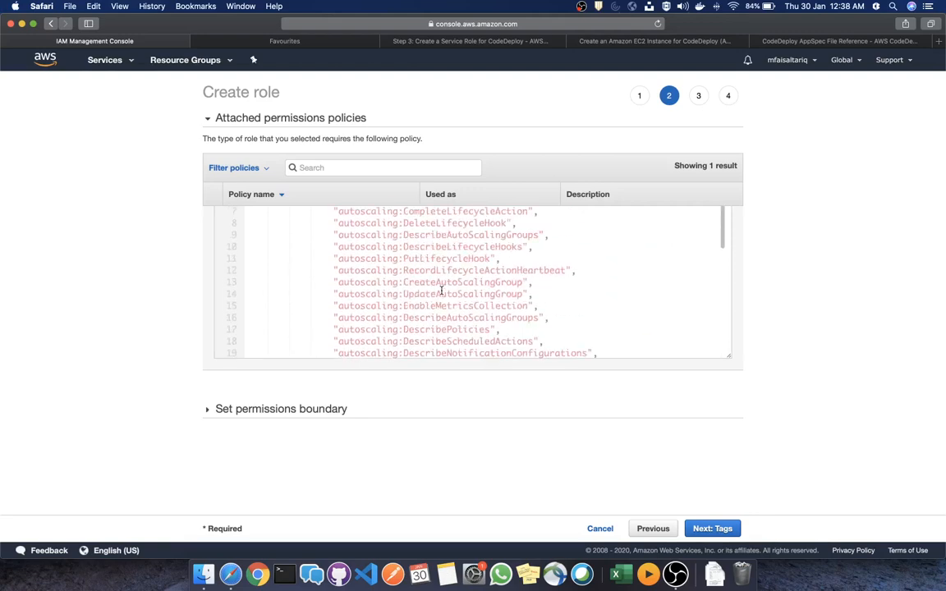
scroll(440, 290, "up", 2)
scroll(441, 290, "down", 10)
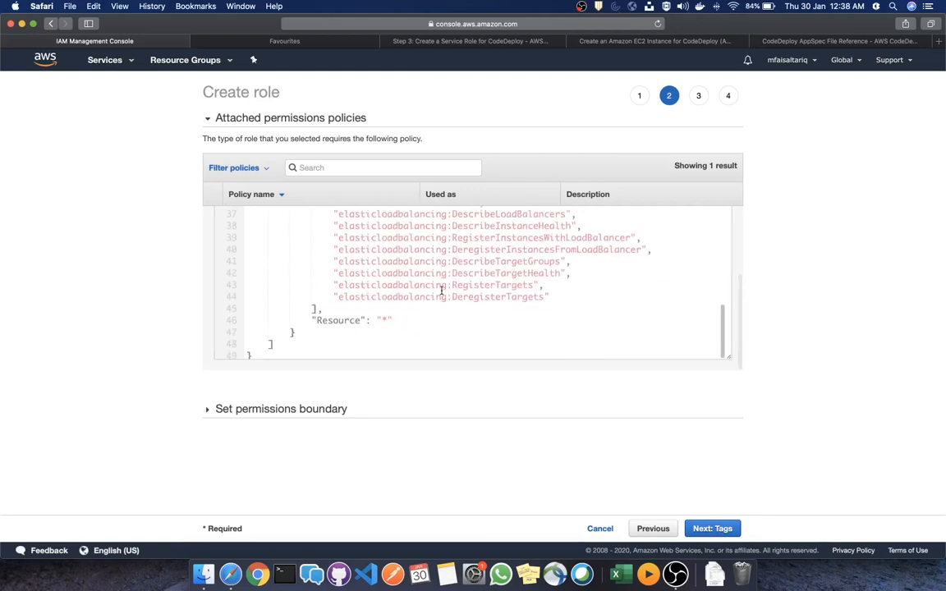
scroll(440, 289, "up", 11)
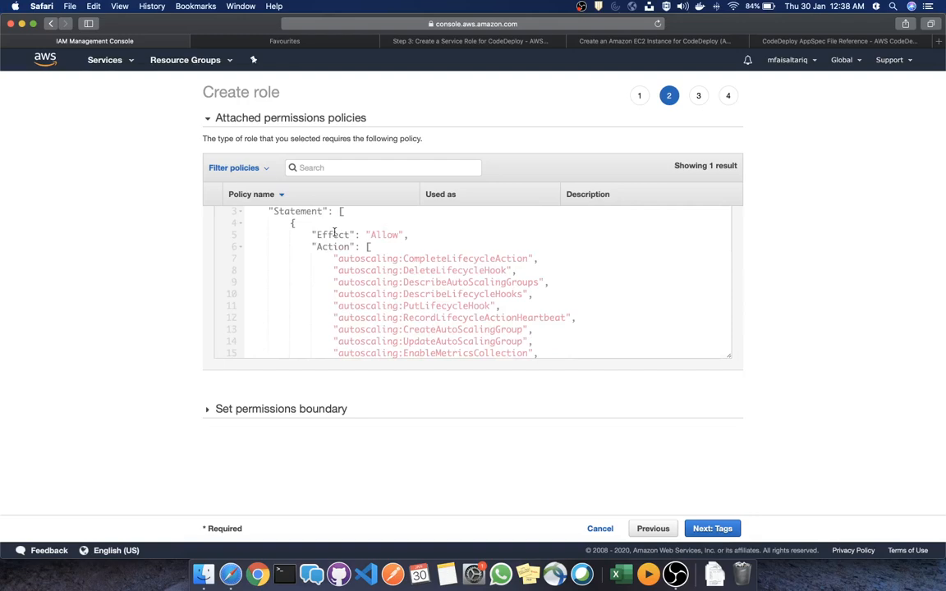
scroll(408, 270, "down", 10)
scroll(408, 270, "up", 11)
left_click(712, 529)
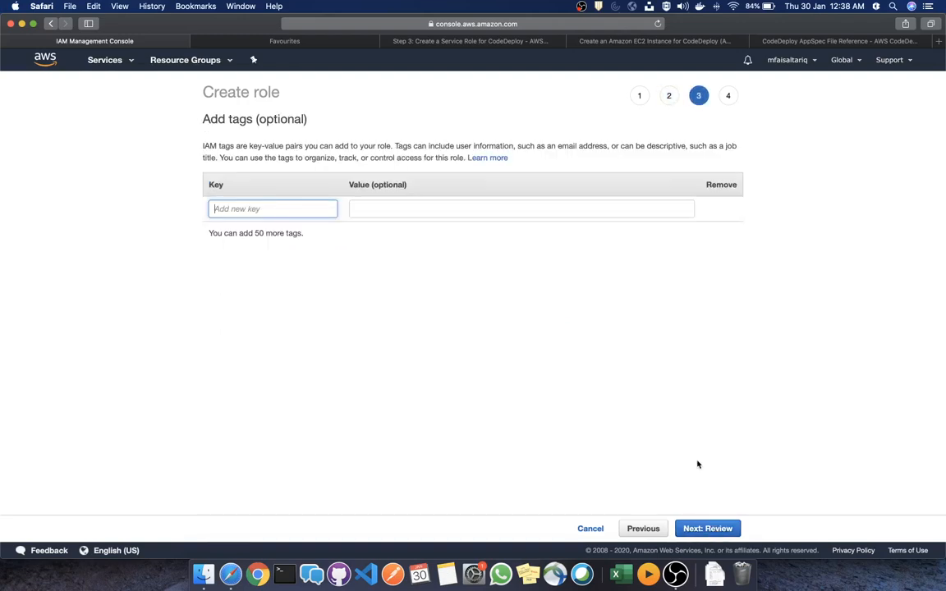
Skip tags, name the role code-deploy-role and create it
left_click(712, 529)
left_click(474, 156)
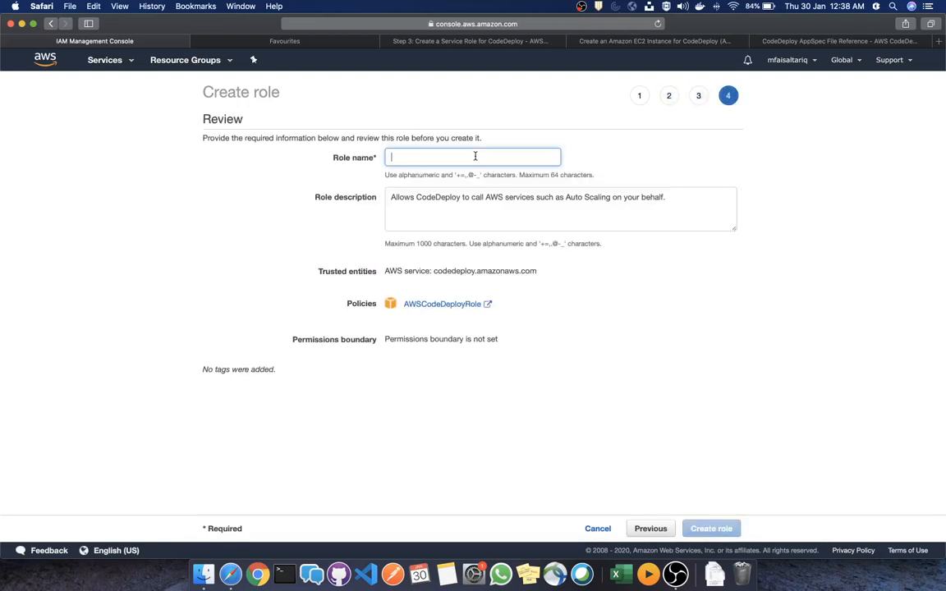
type("ec")
key("BackSpace")
key("BackSpace")
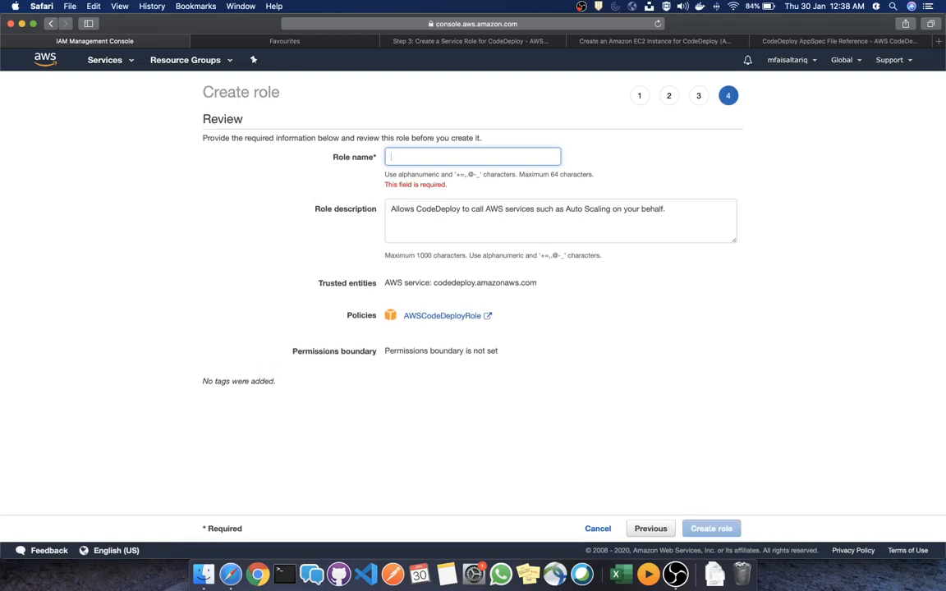
type("code")
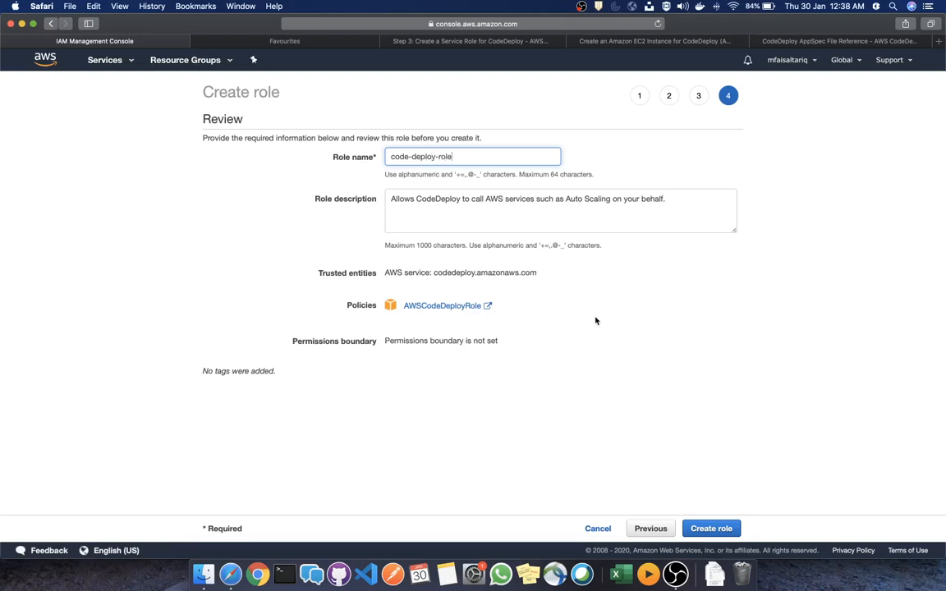
type("-deploy-role")
left_click(710, 528)
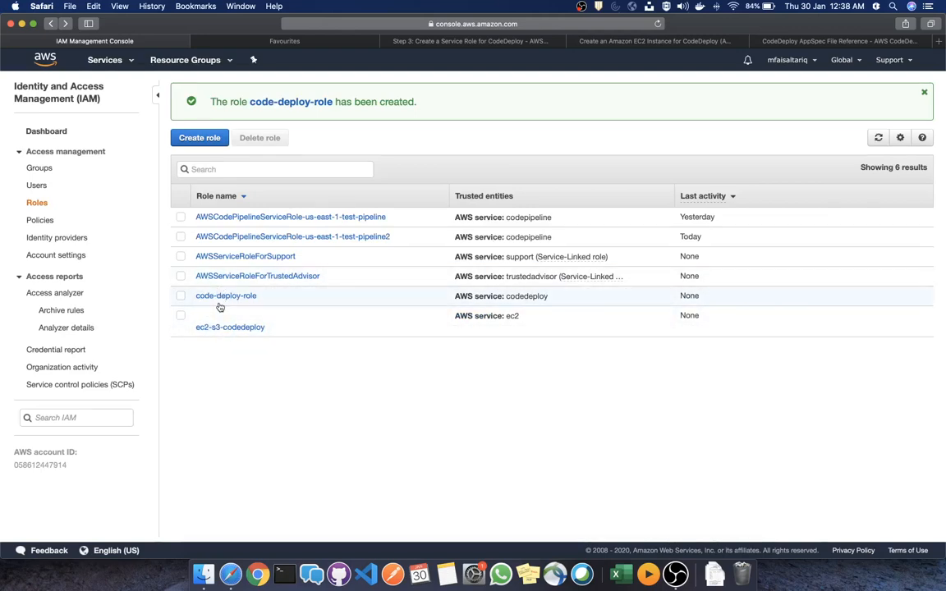
Start a new IAM policy in the JSON editor and switch to the documentation tab
left_click(40, 220)
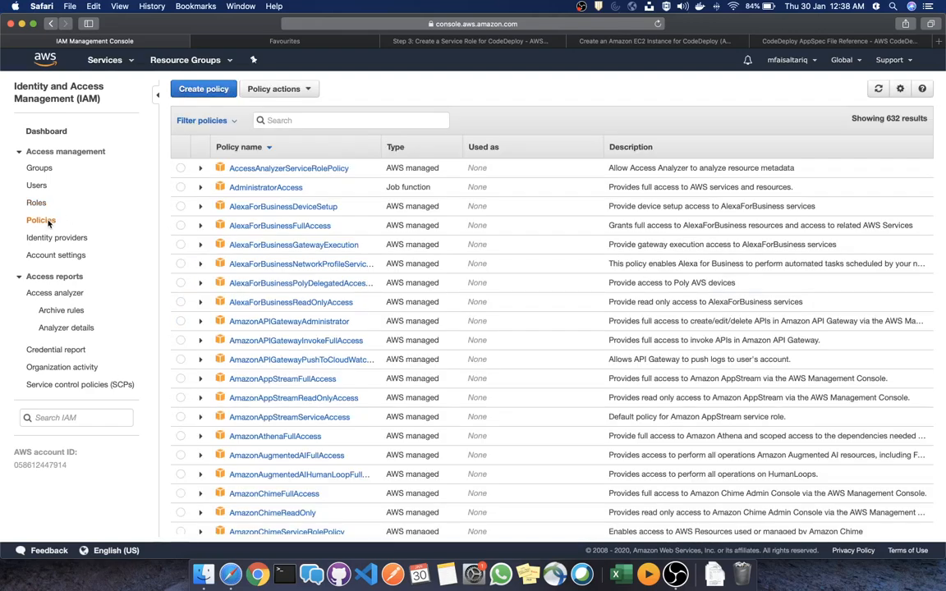
left_click(204, 90)
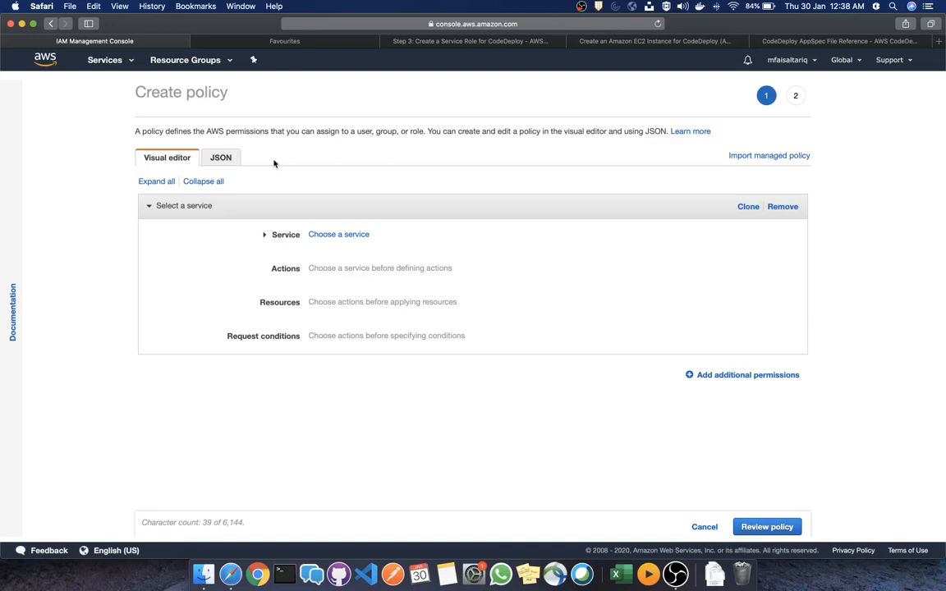
left_click(217, 156)
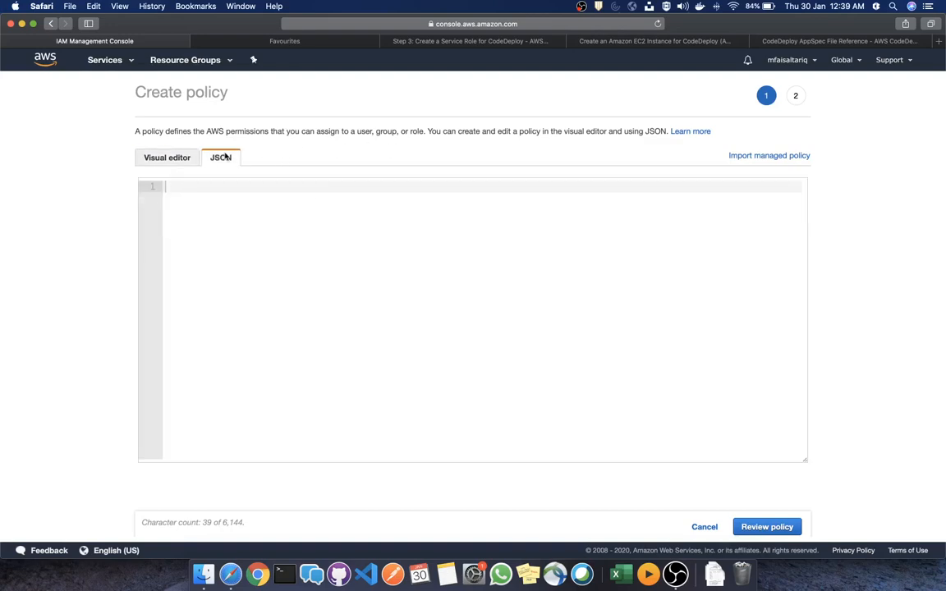
left_click(656, 40)
Open the CodeDeploy guide's Step 4 instance profile console instructions
left_click(495, 43)
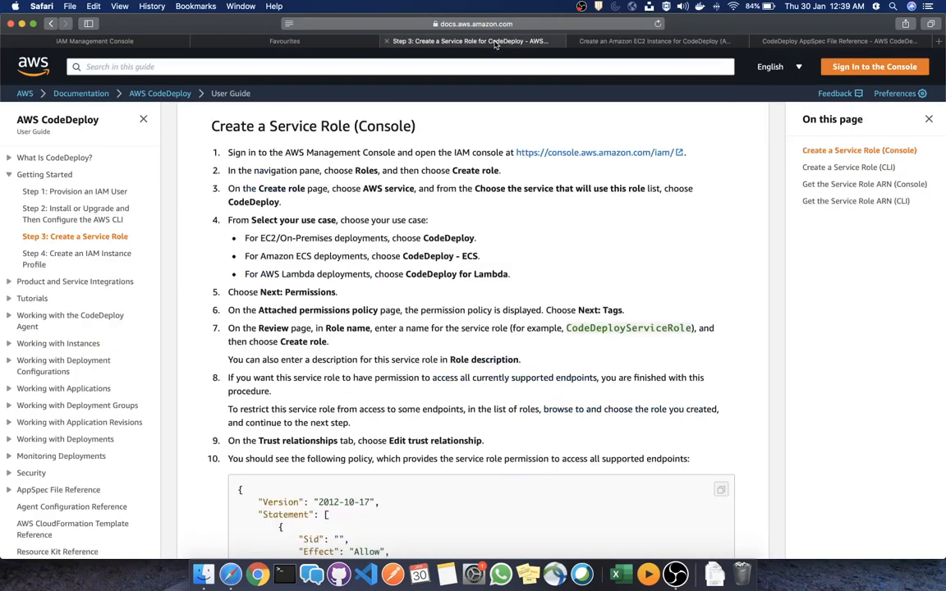
left_click(104, 256)
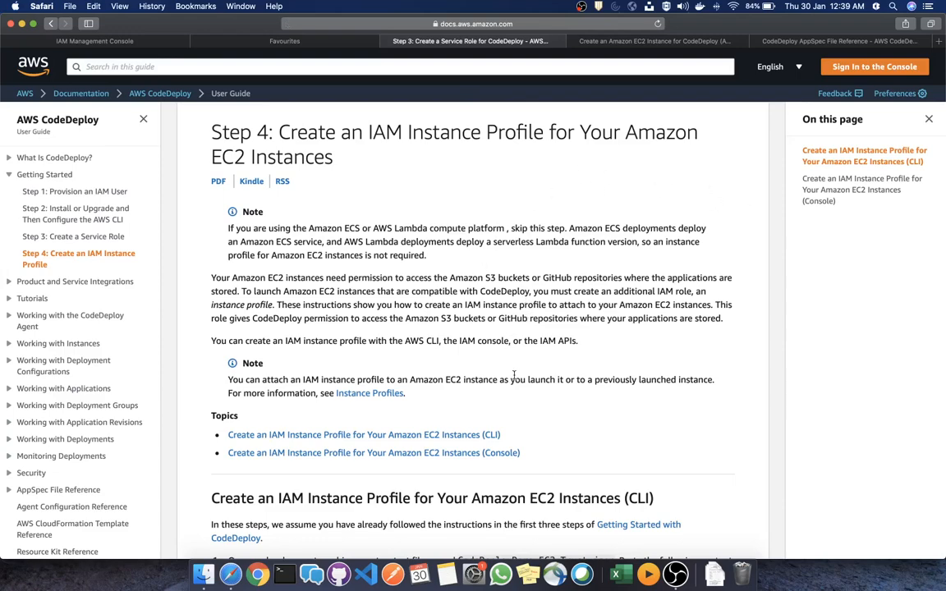
left_click(847, 199)
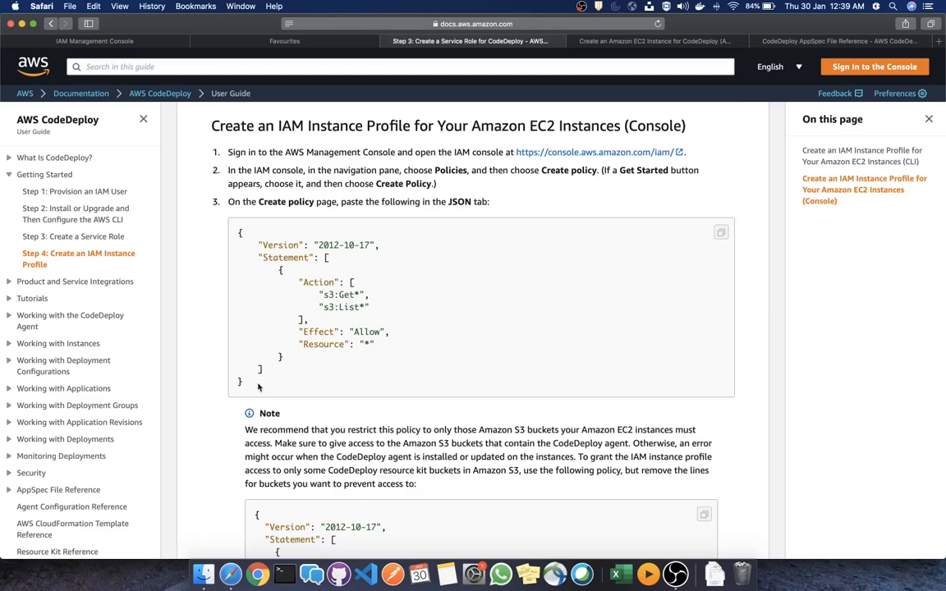
Copy the S3 Get/List JSON policy and select the placeholder JSON in the IAM editor
left_click_drag(257, 387, 231, 229)
key("super+c")
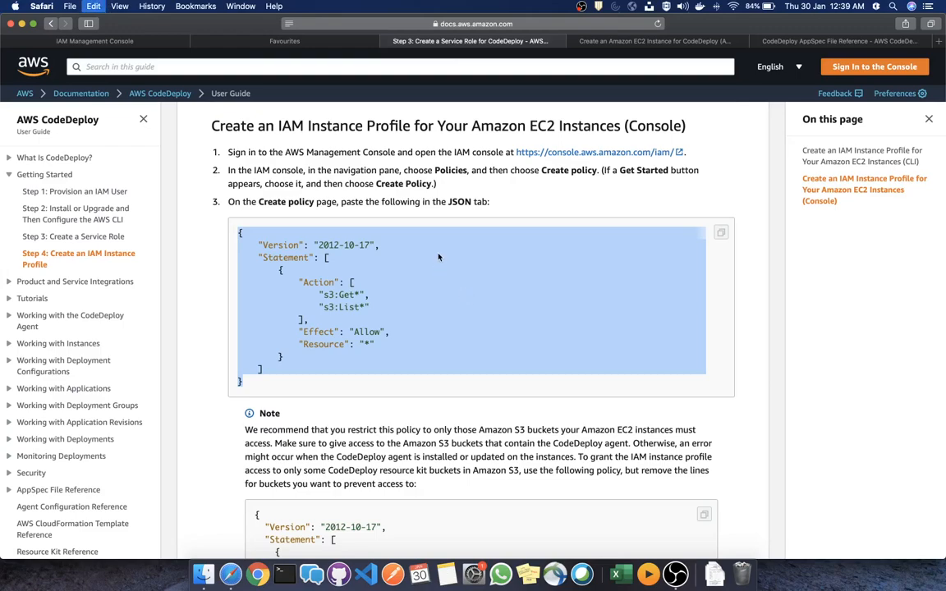
left_click(114, 39)
left_click_drag(271, 215, 160, 188)
Replace the placeholder JSON with the copied S3 policy and proceed to review
key("super+a")
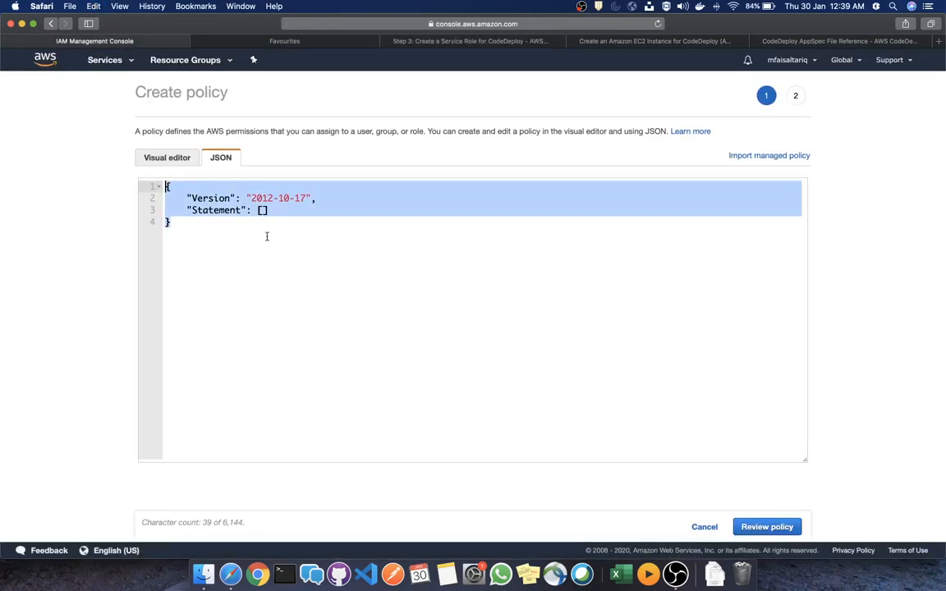
key("super+v")
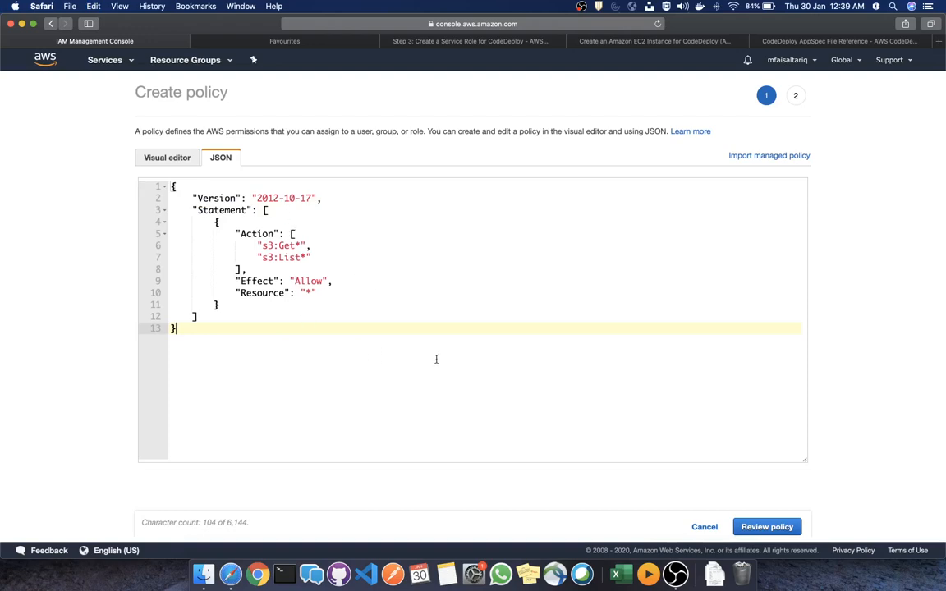
left_click(771, 526)
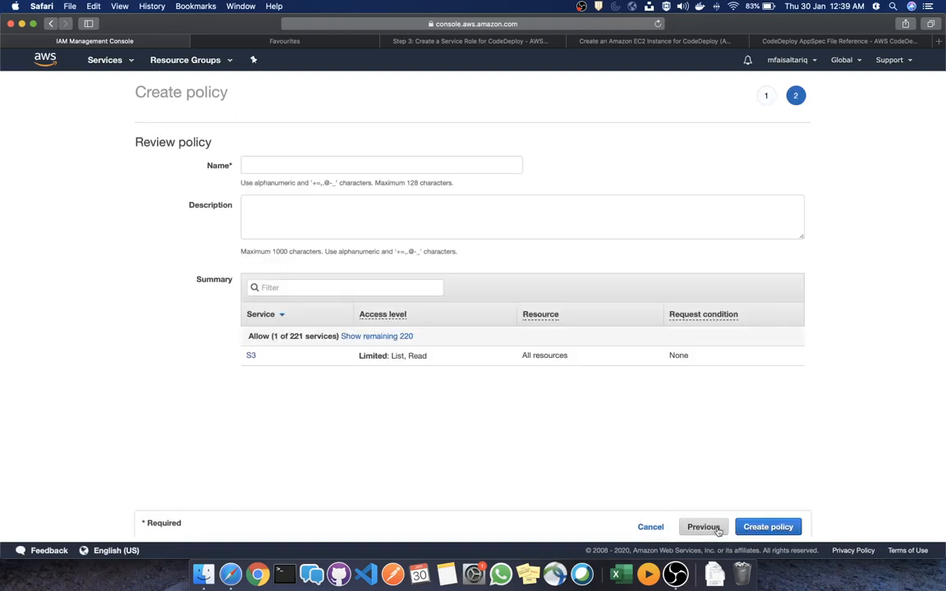
Return to the JSON, select the s3:Get* and s3:List* actions, and reopen the CodeDeploy docs
left_click(703, 527)
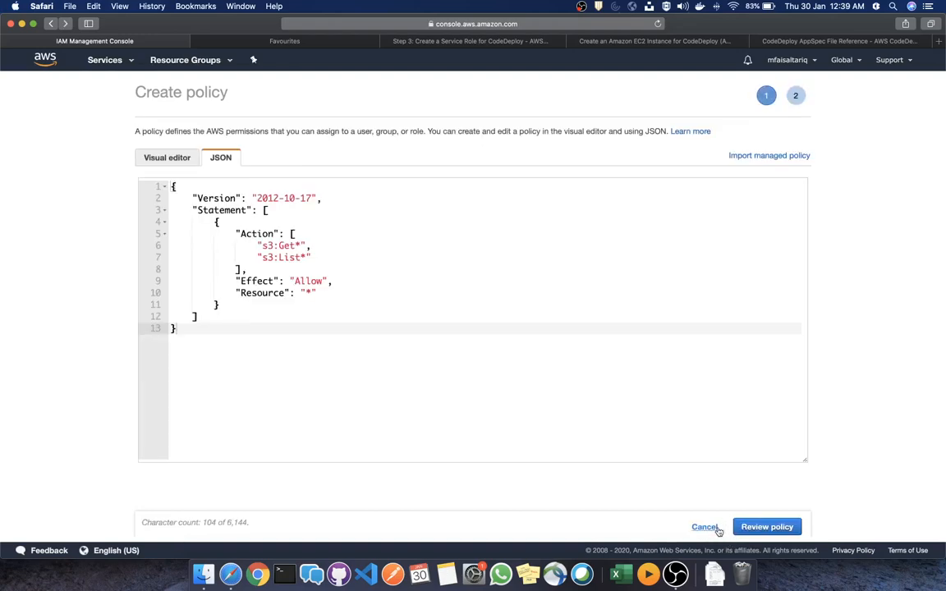
left_click(304, 293)
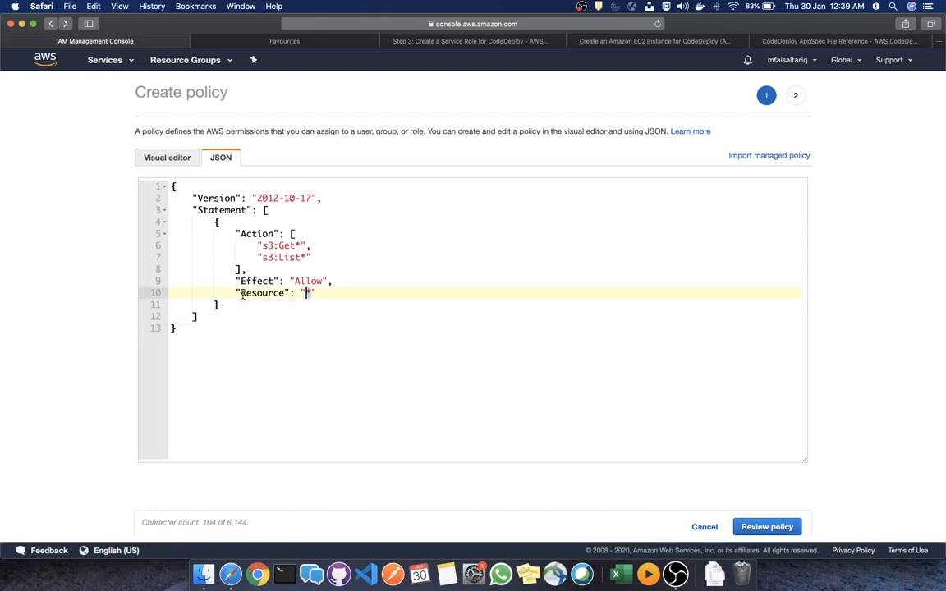
left_click_drag(311, 258, 262, 246)
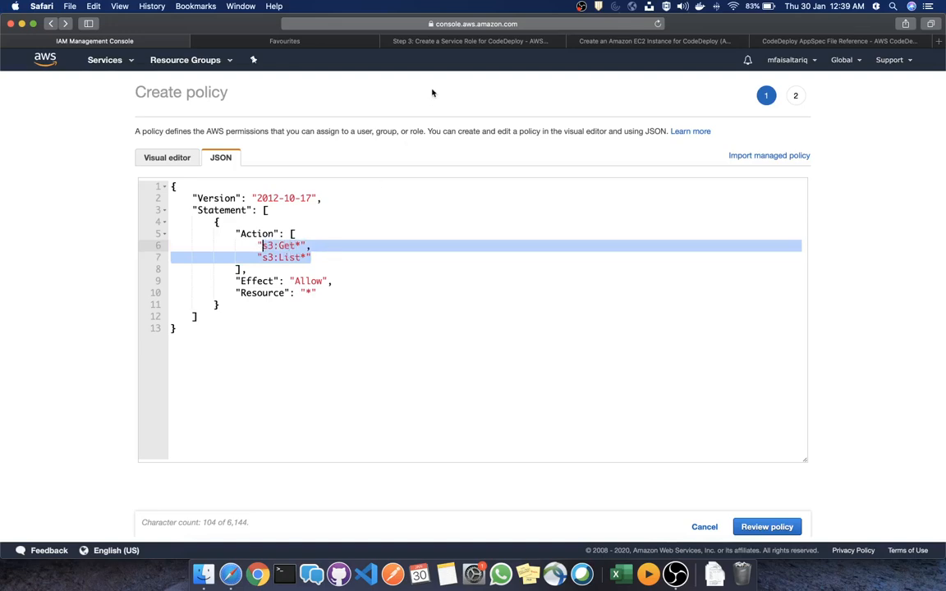
left_click(448, 42)
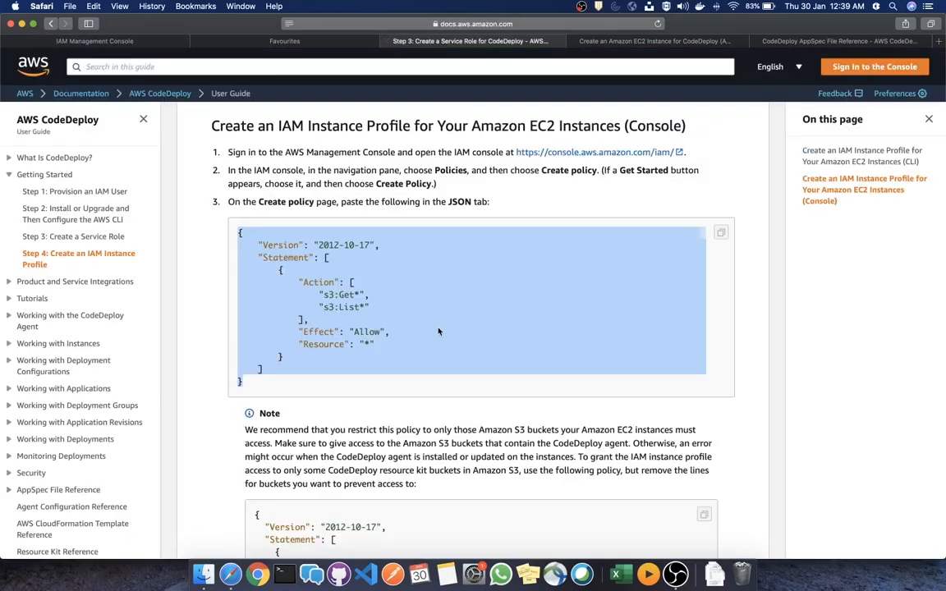
Review the docs' restricted S3 policy actions and CodeDeploy bucket ARNs, then return to the IAM policy editor
scroll(394, 294, "down", 8)
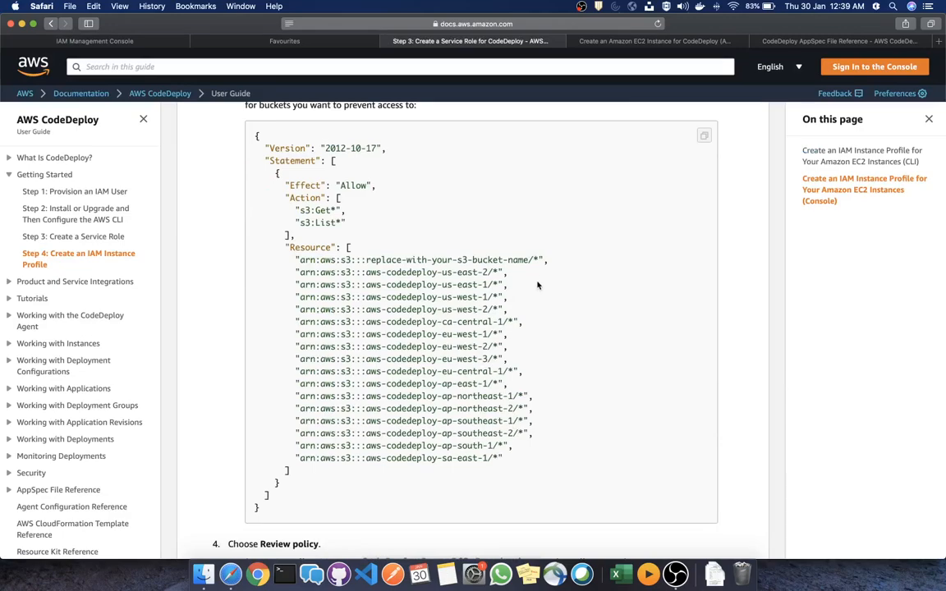
left_click_drag(514, 461, 282, 207)
scroll(282, 207, "up", 2)
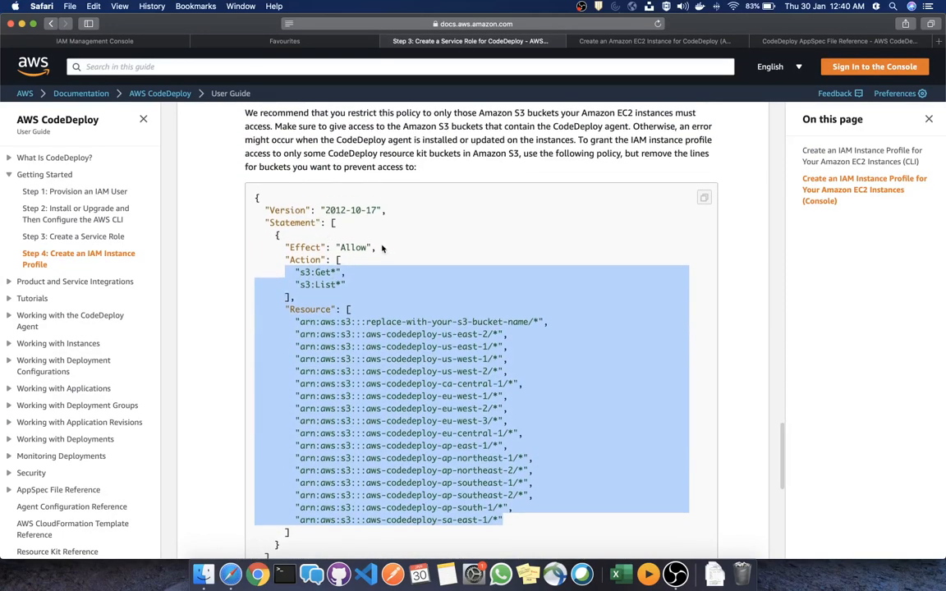
scroll(382, 251, "up", 2)
scroll(382, 251, "down", 3)
scroll(381, 251, "up", 3)
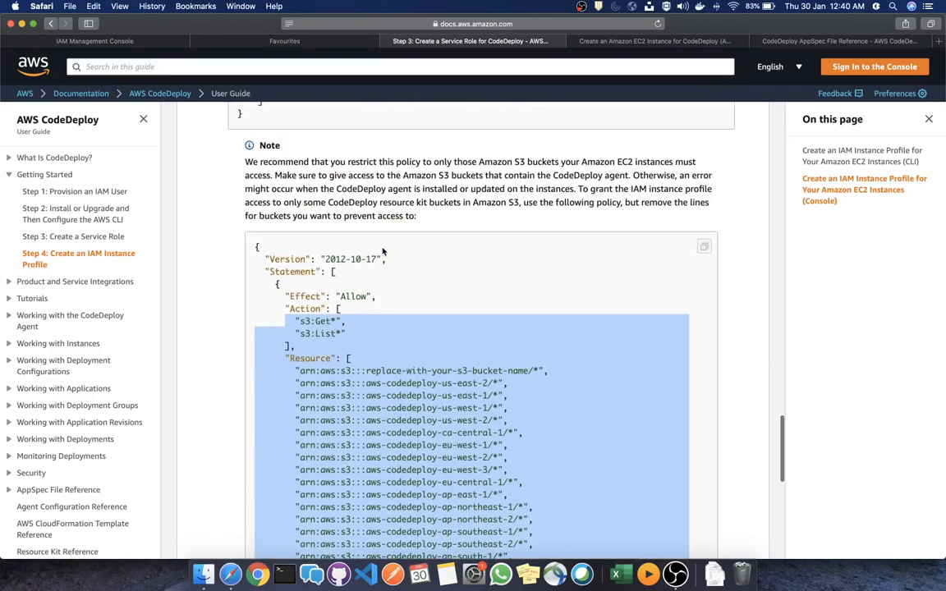
scroll(382, 251, "down", 3)
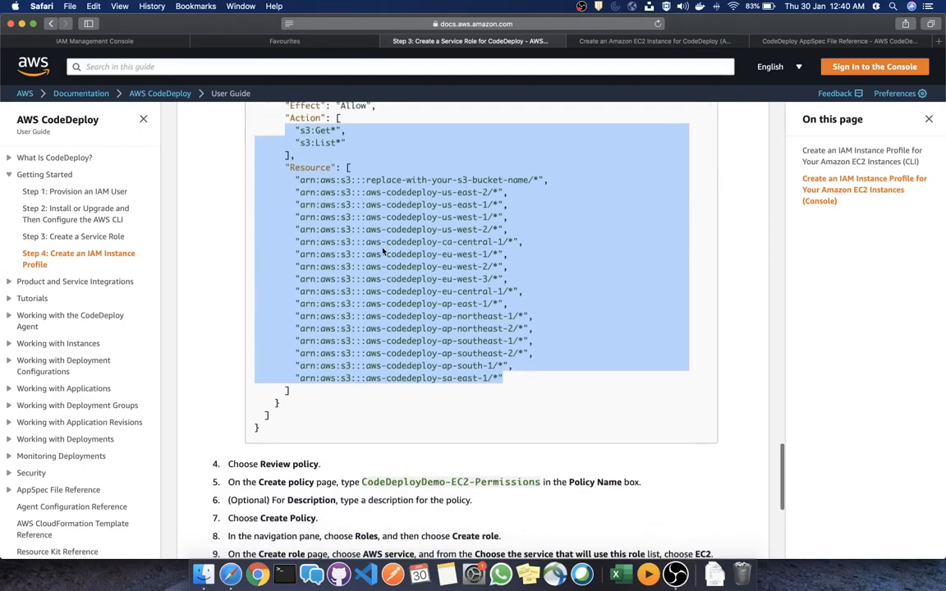
scroll(382, 251, "up", 1)
scroll(383, 252, "up", 2)
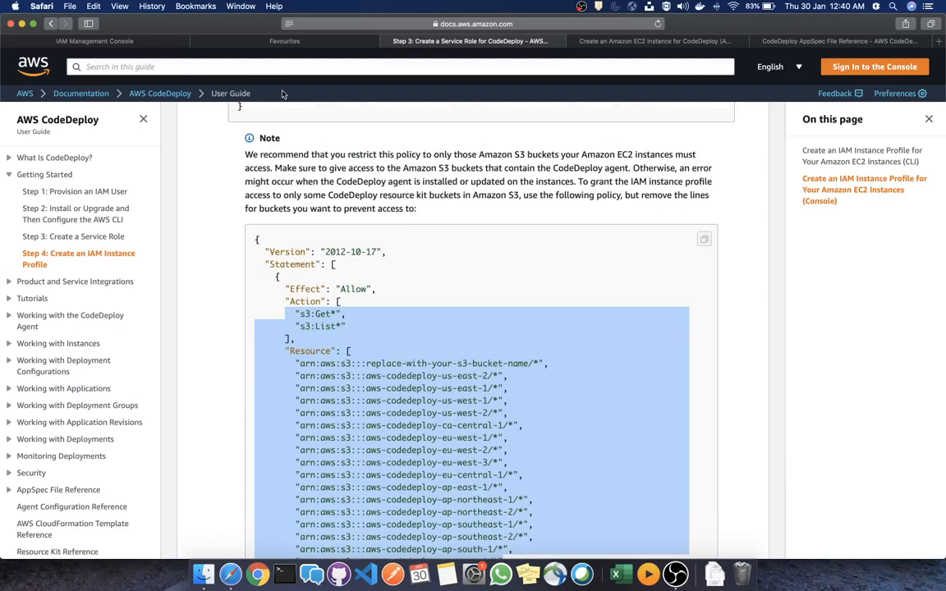
scroll(398, 362, "down", 3)
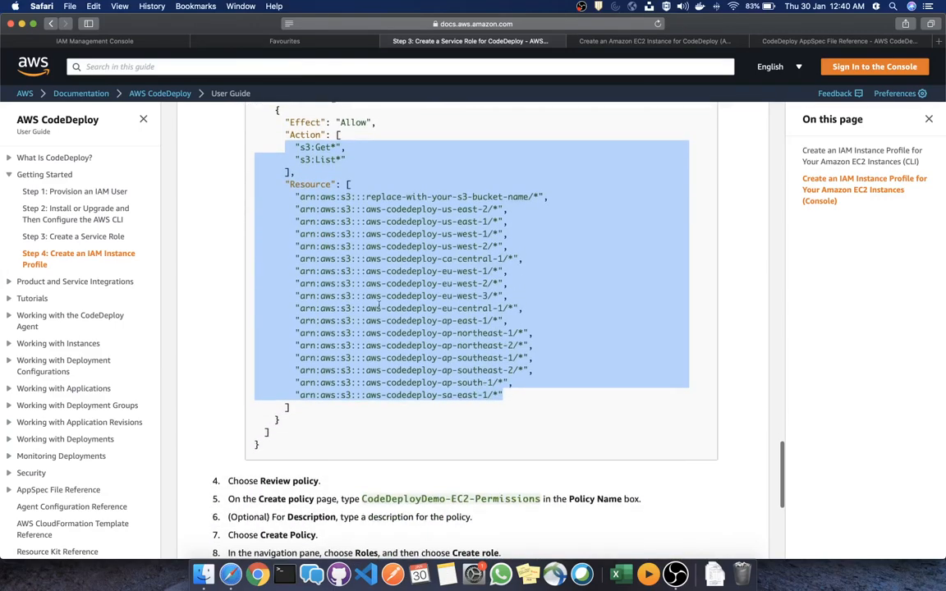
left_click(105, 41)
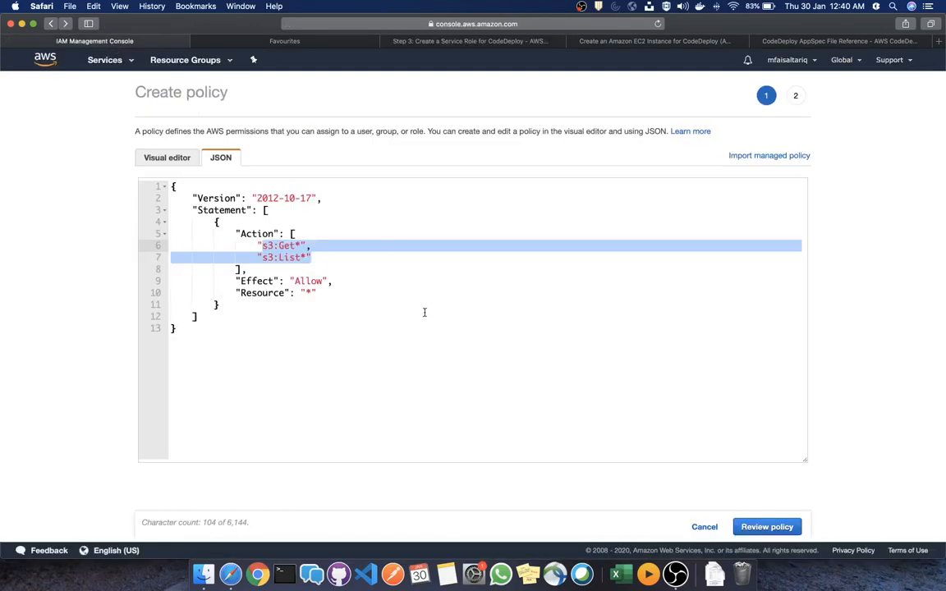
Create the S3 read policy named ec2-codedeploy-policy and search the policy list for ec2-code
left_click(335, 293)
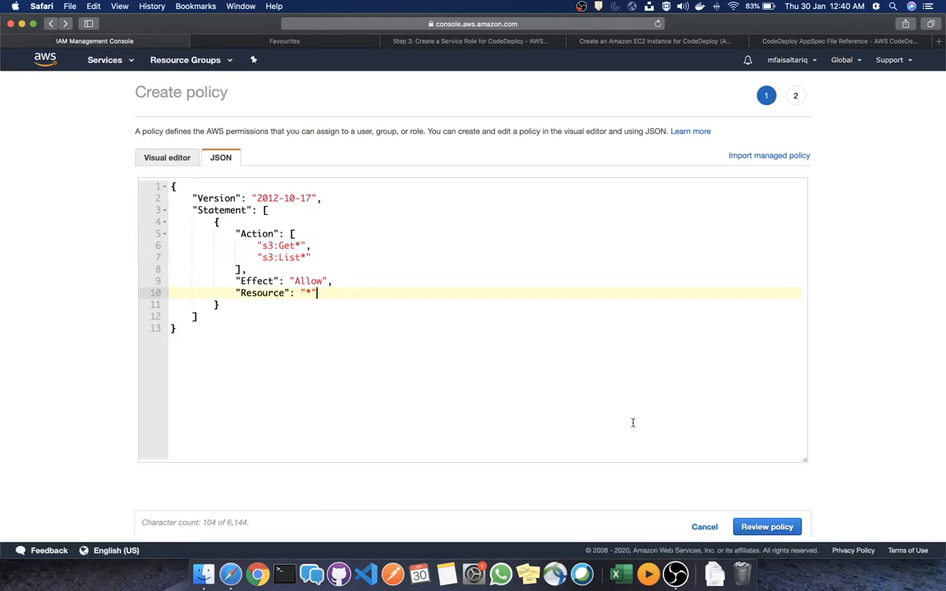
left_click(779, 526)
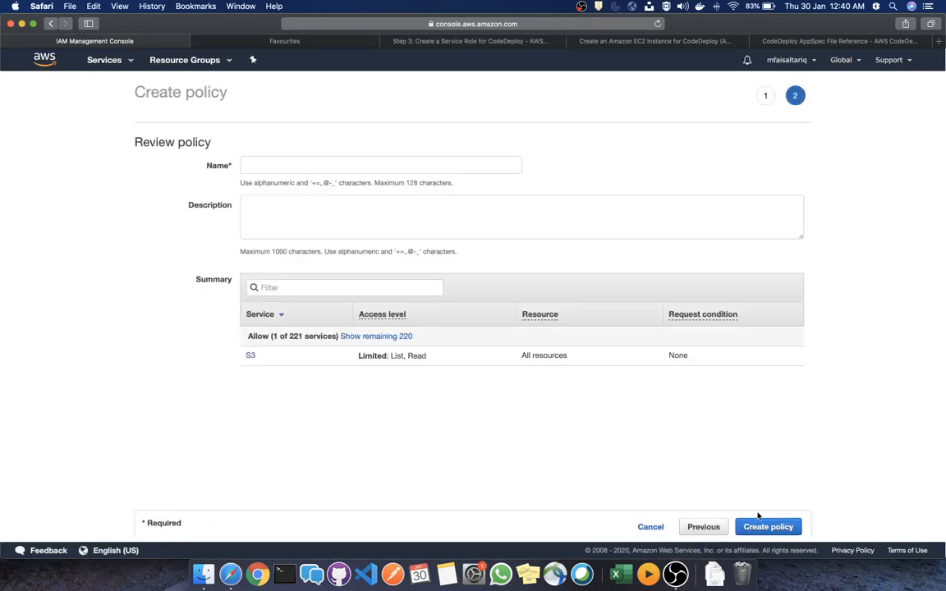
left_click(341, 168)
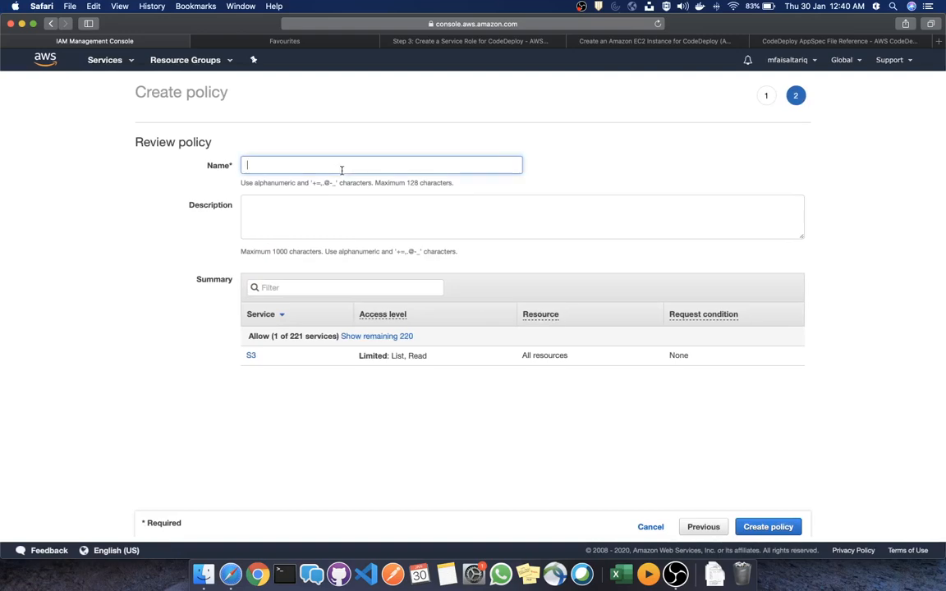
type("ec2-")
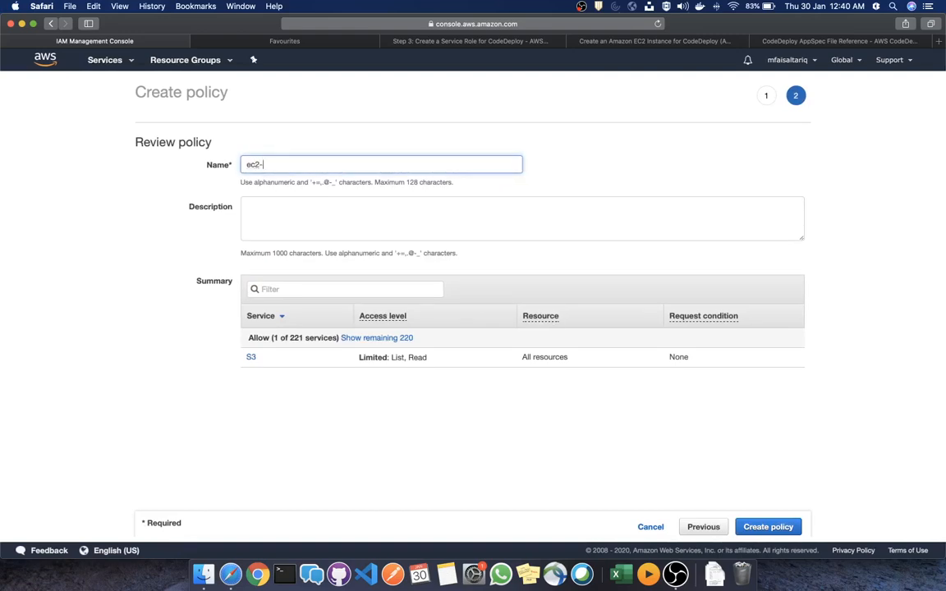
type("codedeploy-policy")
scroll(441, 338, "down", 1)
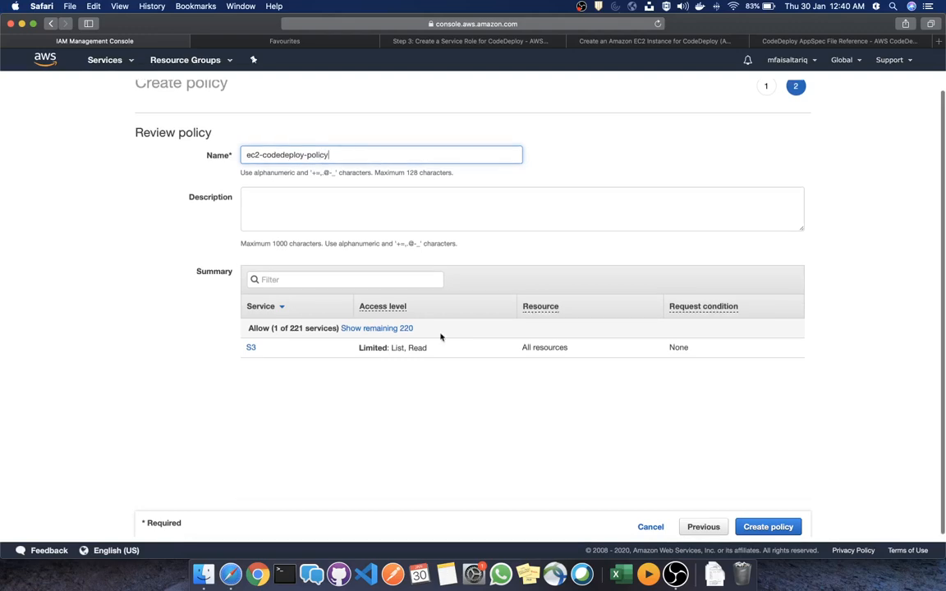
key("Return")
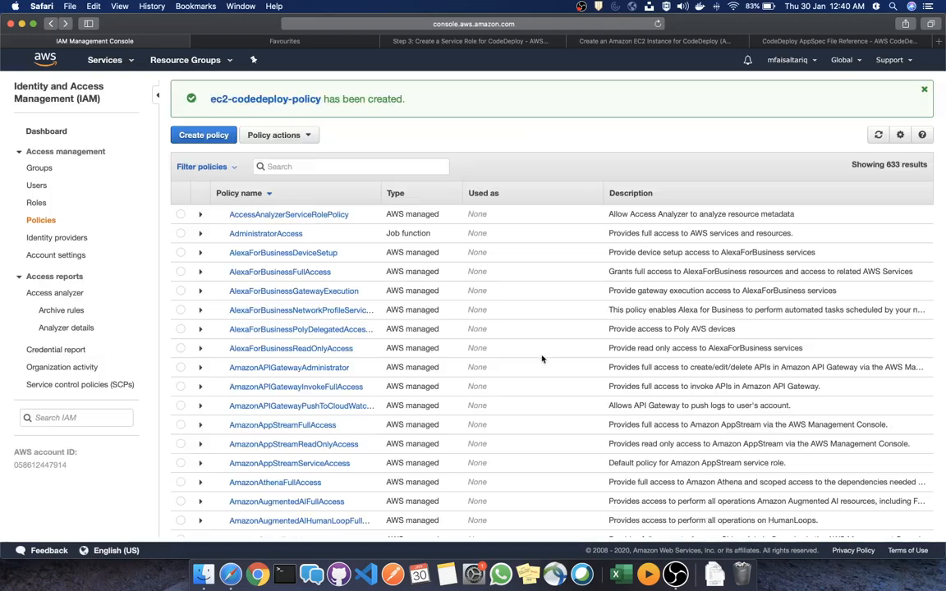
left_click(339, 164)
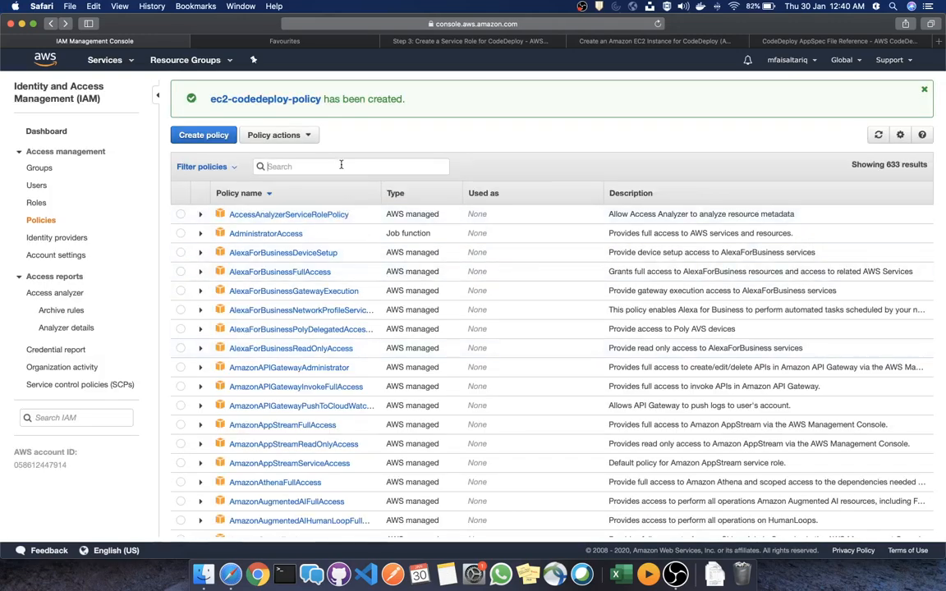
type("ec2-code")
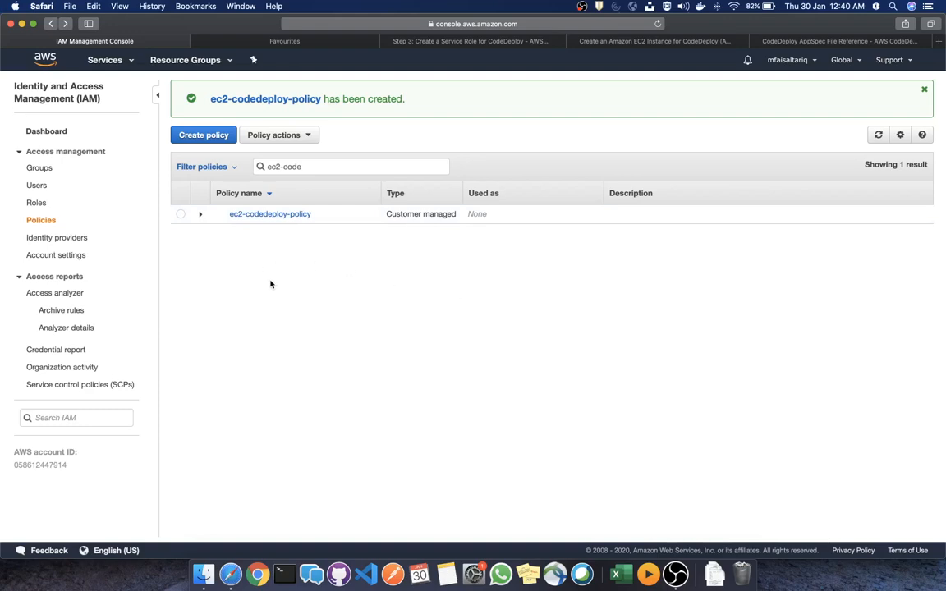
In EC2's running instances, terminate the single t2.micro instance and confirm the termination
left_click(116, 62)
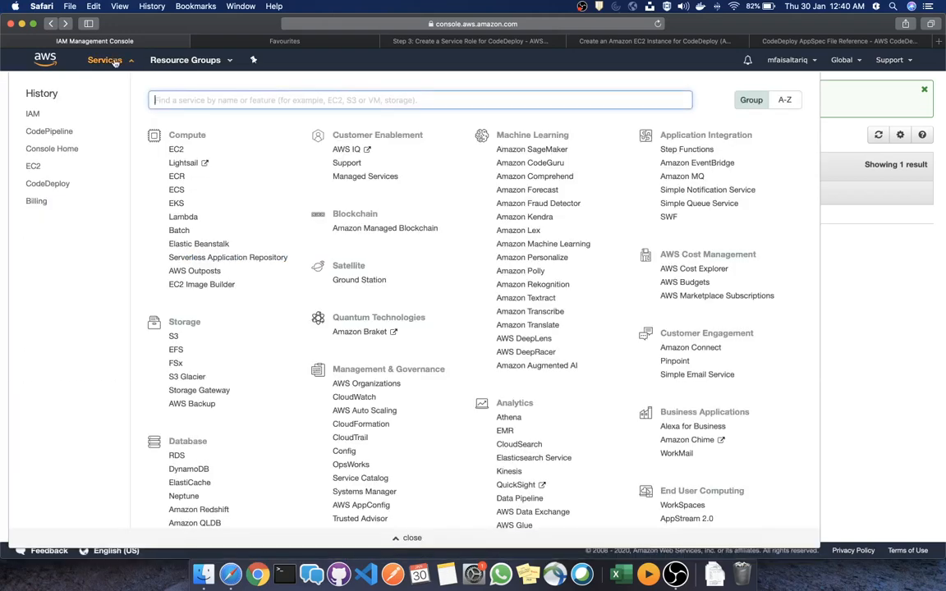
left_click(176, 150)
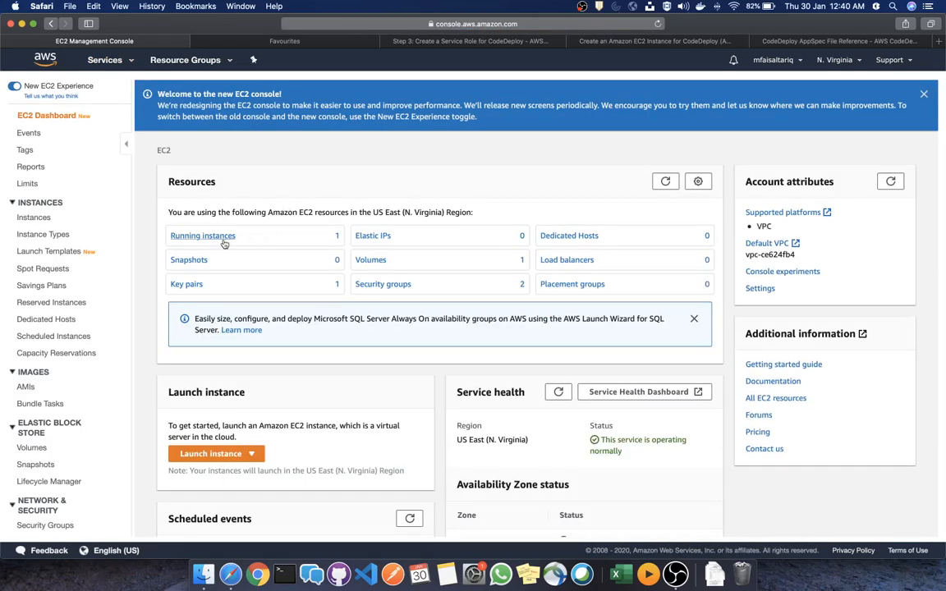
left_click(224, 238)
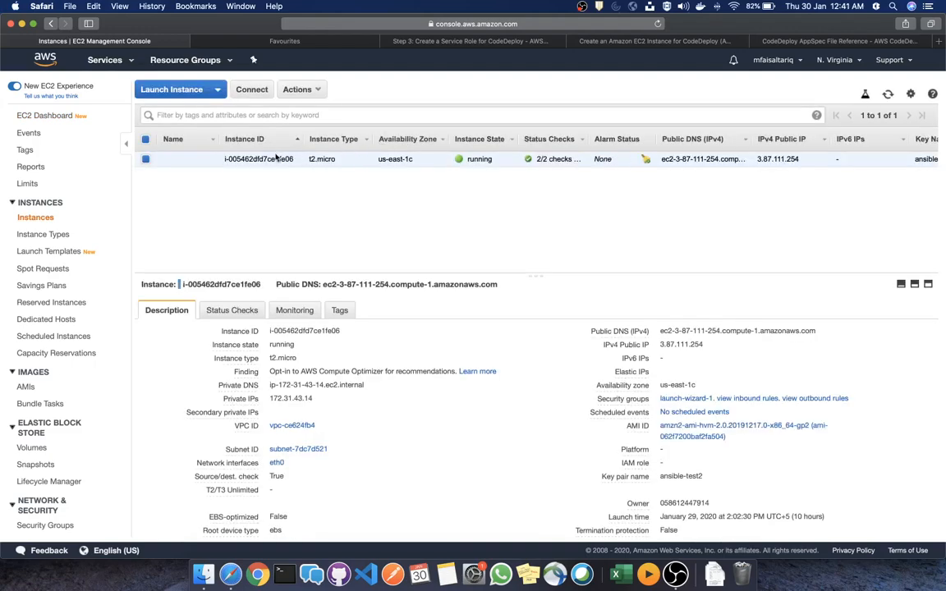
right_click(276, 157)
mouse_move(369, 224)
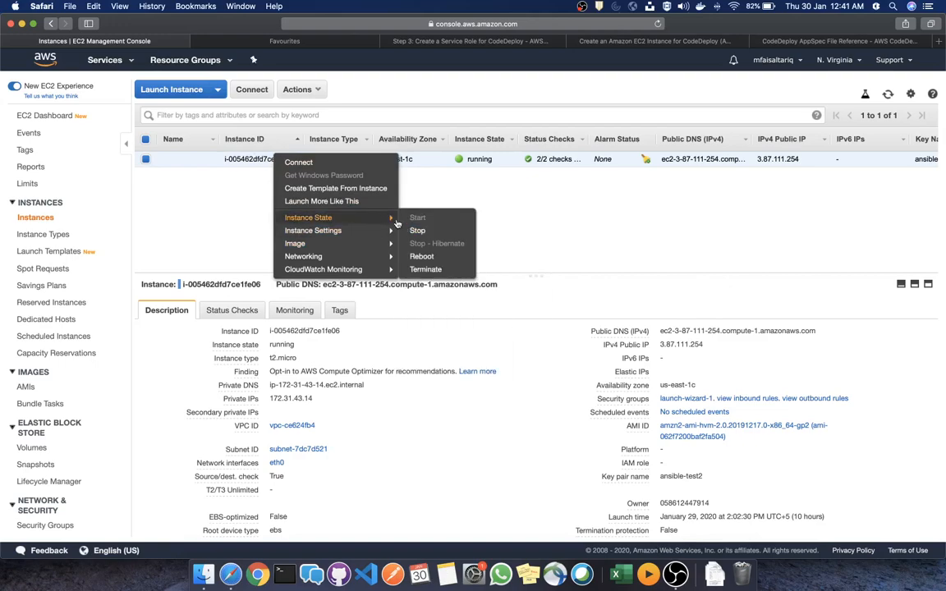
left_click(427, 269)
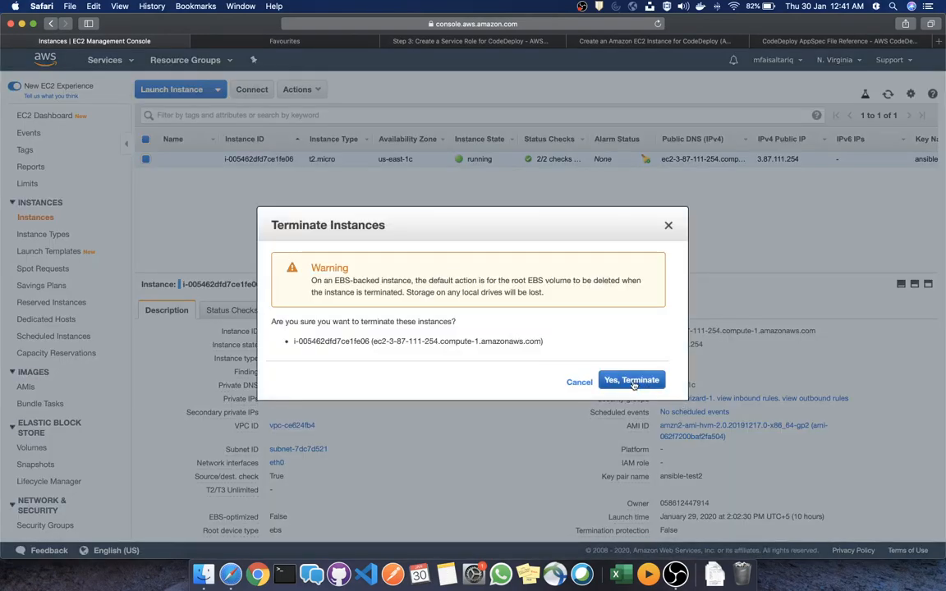
left_click(632, 381)
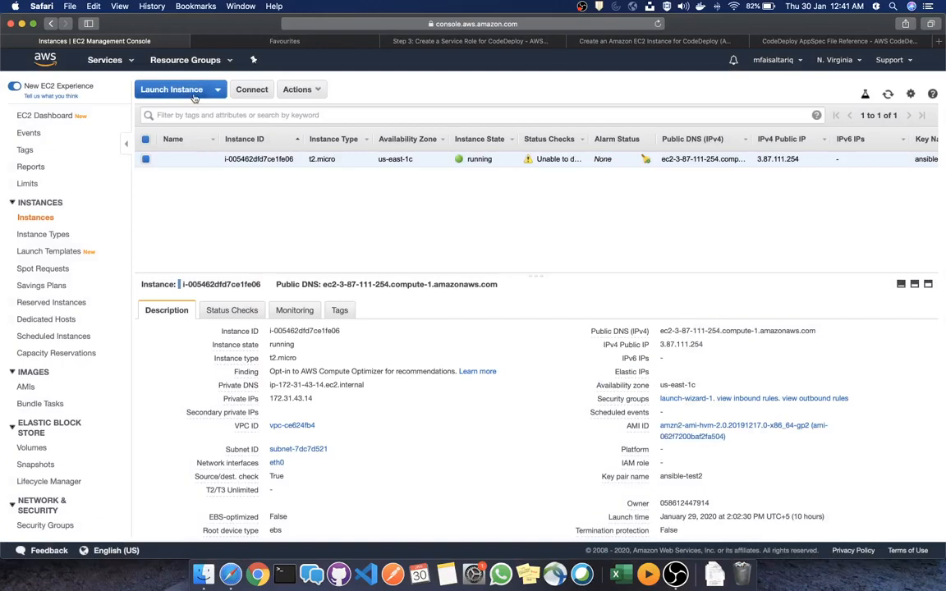
Start launching a new EC2 instance with the copied AMI id ami-0cc42a6aebecacf7b at hand
left_click(173, 87)
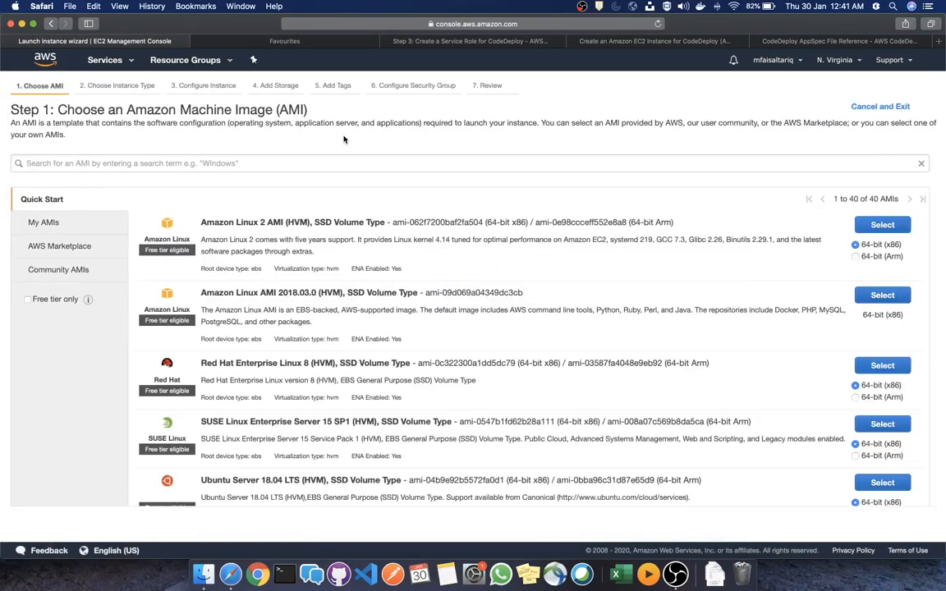
left_click(304, 23)
type("ami-0cc42a6ebecaf7b")
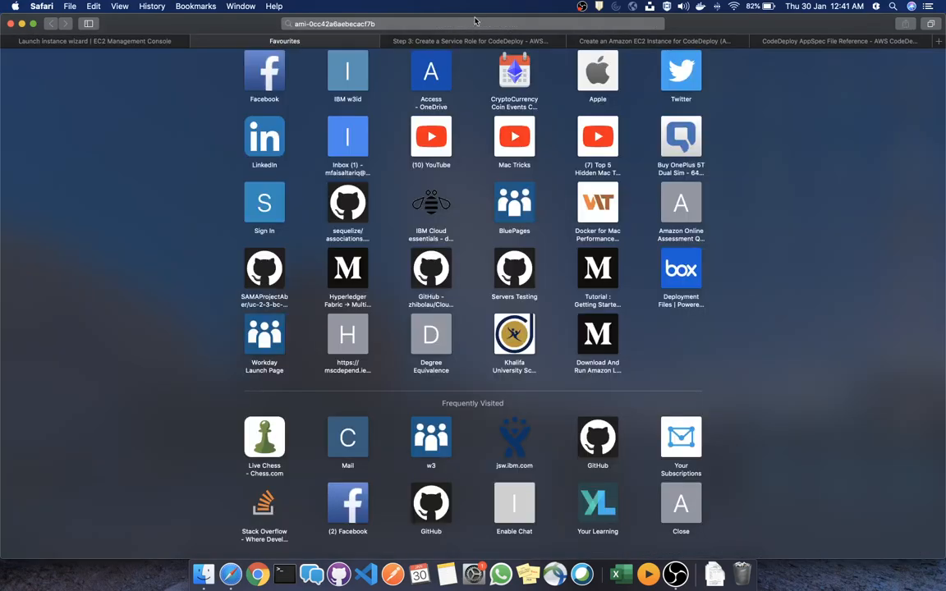
left_click(473, 23)
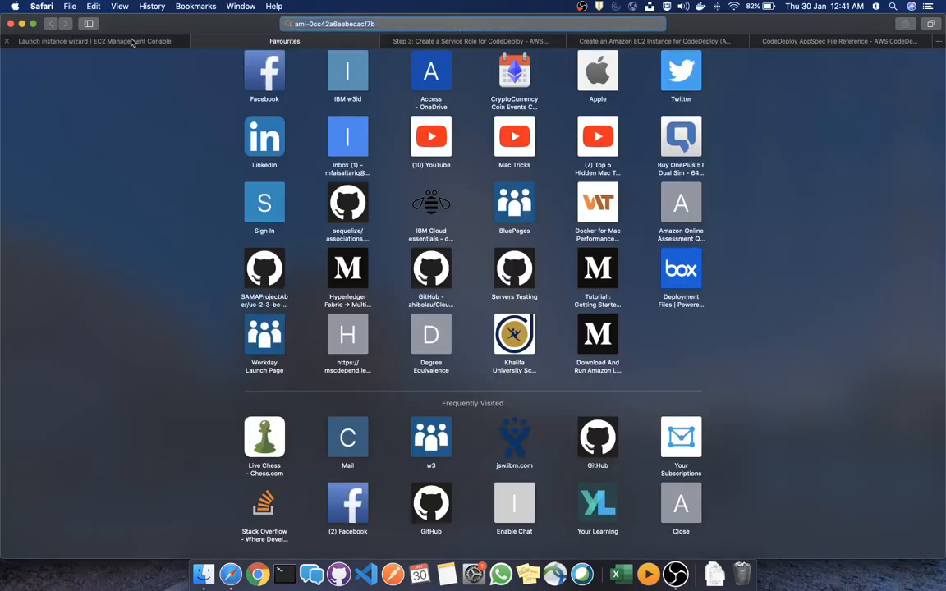
left_click(86, 40)
Search for ami-0cc42a6aebecacf7b and show the matching splunk AMI under Community AMIs
left_click(272, 163)
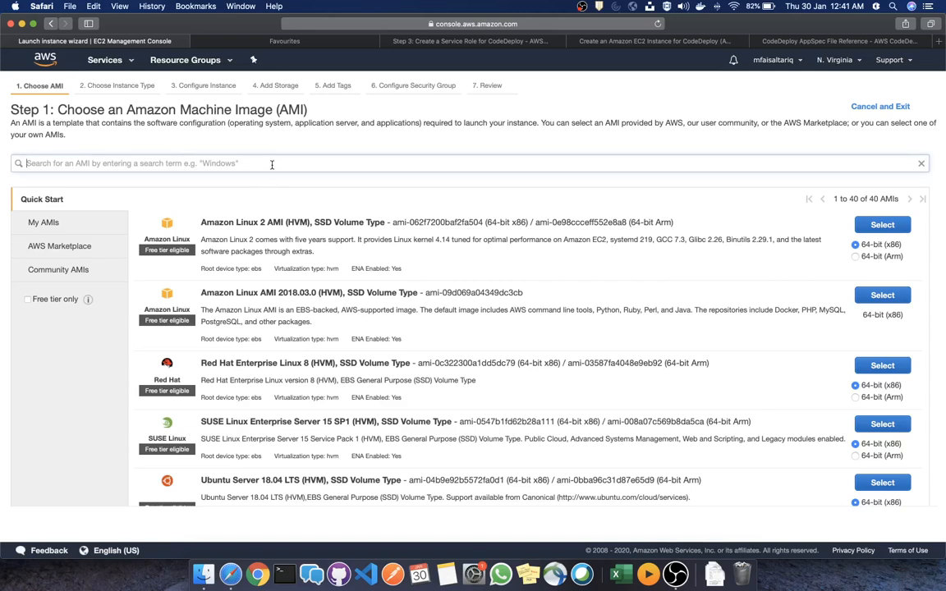
type("ami-0cc42a6ebecaf7b")
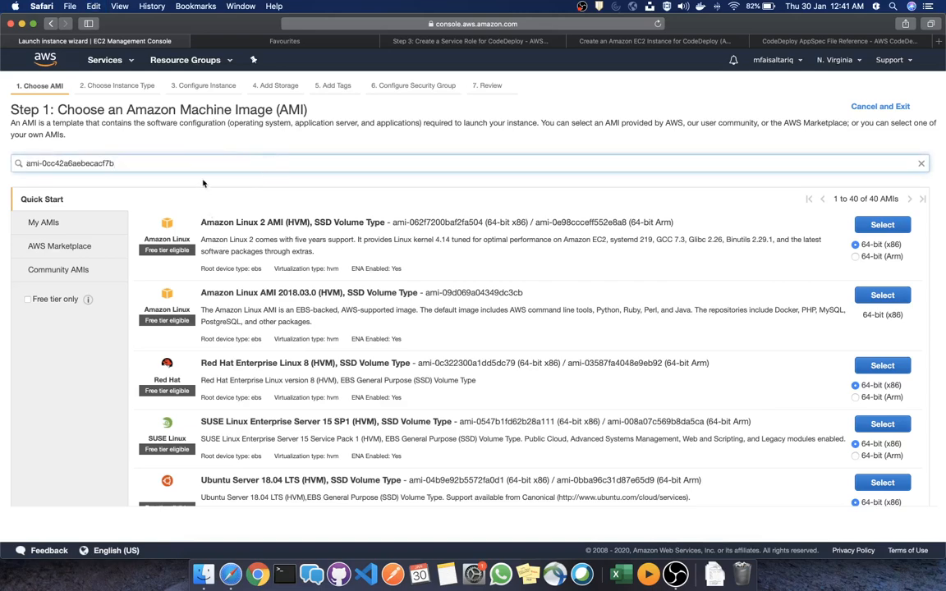
key("Return")
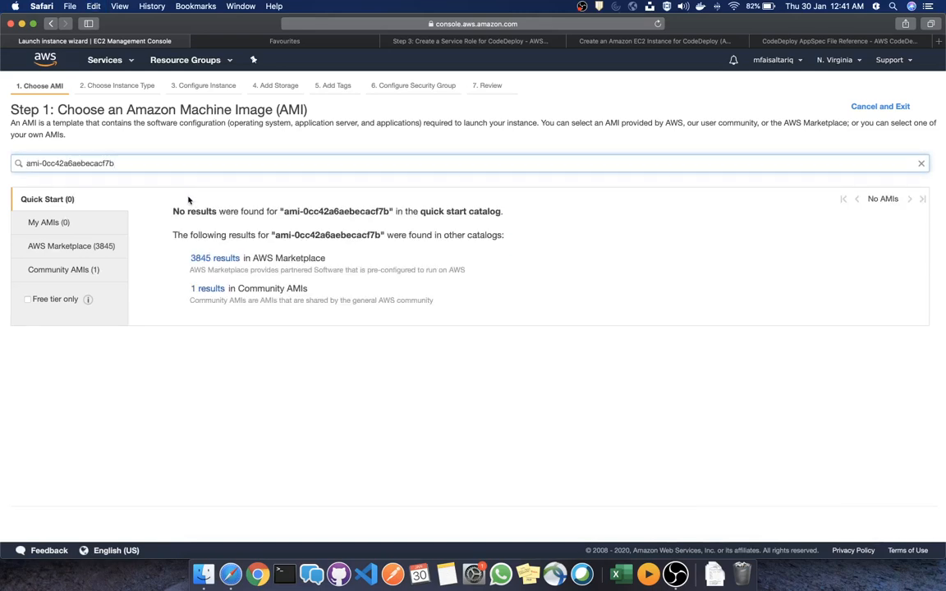
left_click(86, 270)
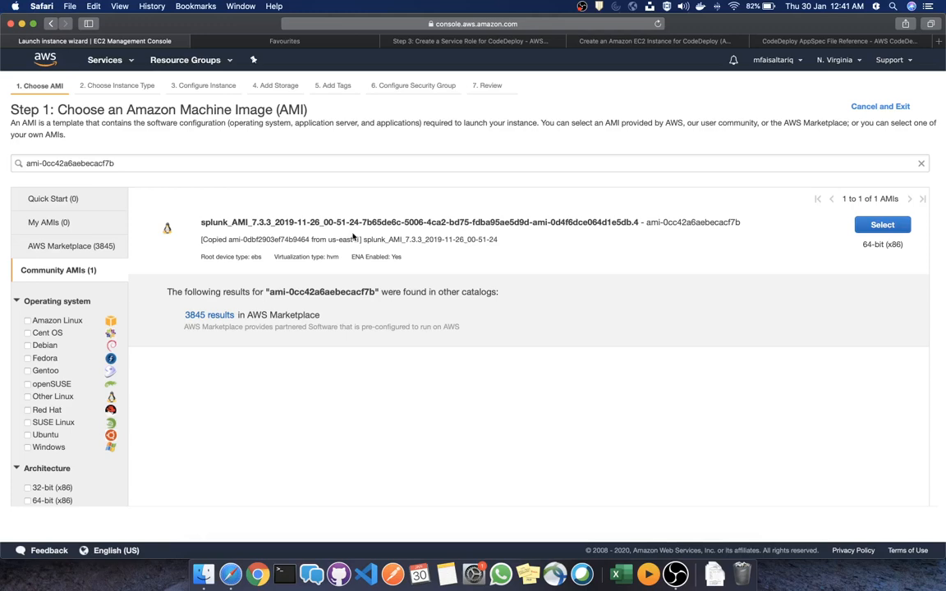
scroll(55, 297, "down", 1)
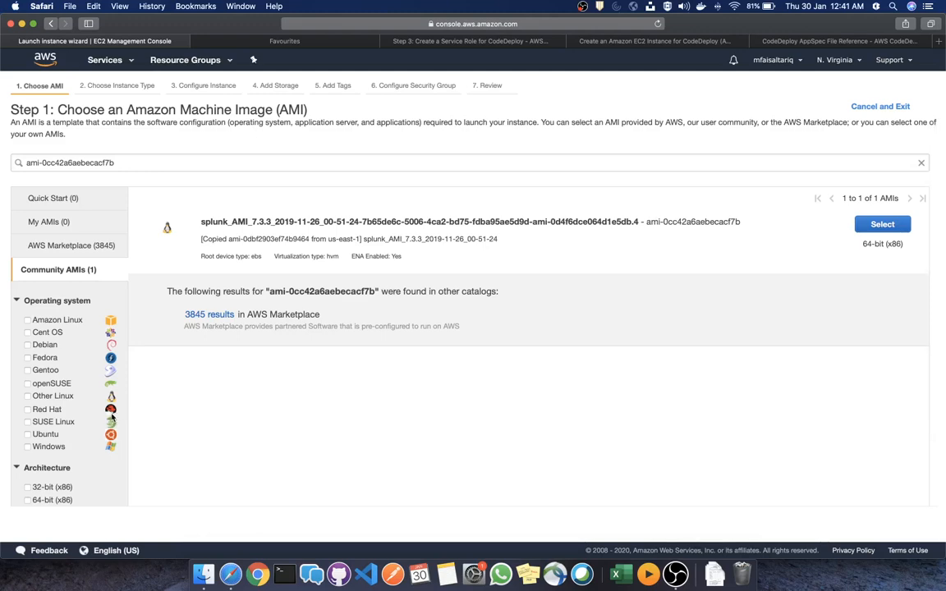
scroll(724, 179, "right", 1)
scroll(726, 177, "left", 1)
Select the splunk community AMI and proceed with the t2.micro type to instance details
left_click(905, 230)
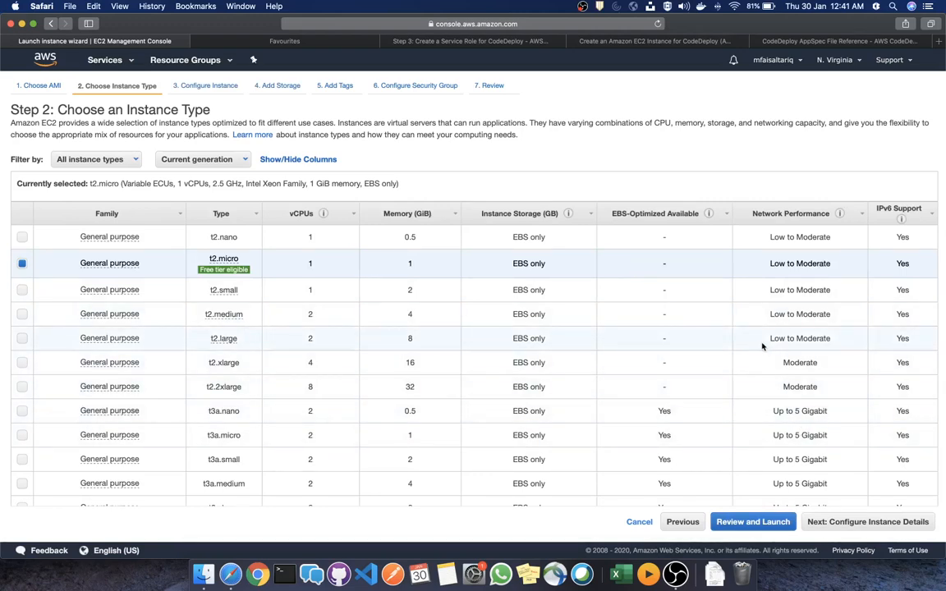
left_click(853, 523)
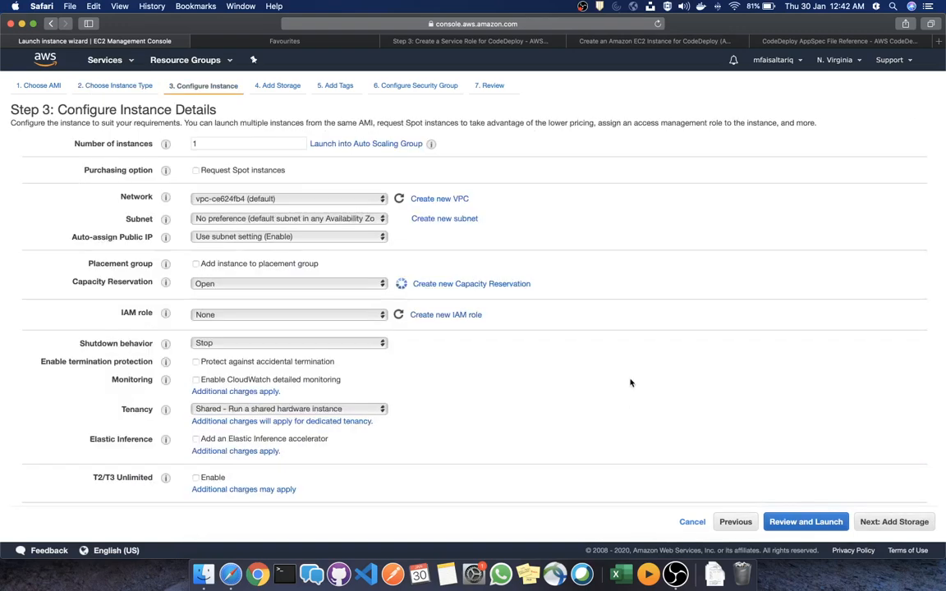
Assign the ec2-s3-codedeploy IAM role and place the cursor in the Advanced Details User data box
left_click(322, 316)
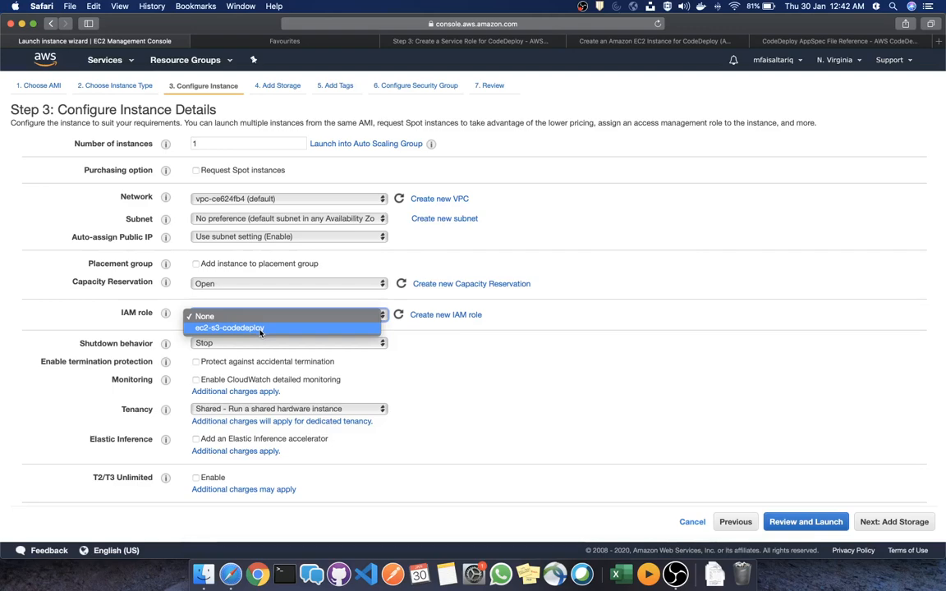
left_click(211, 329)
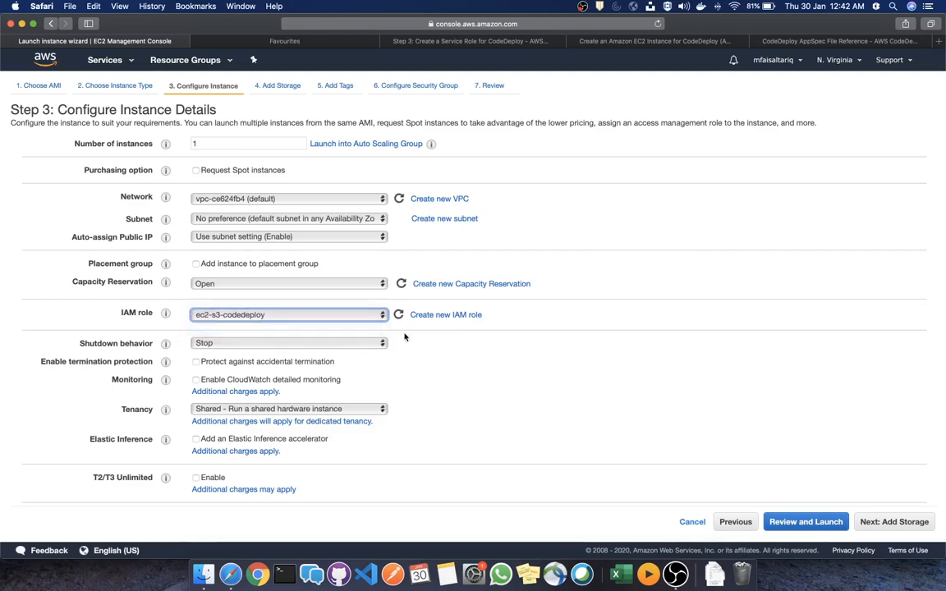
scroll(475, 406, "down", 5)
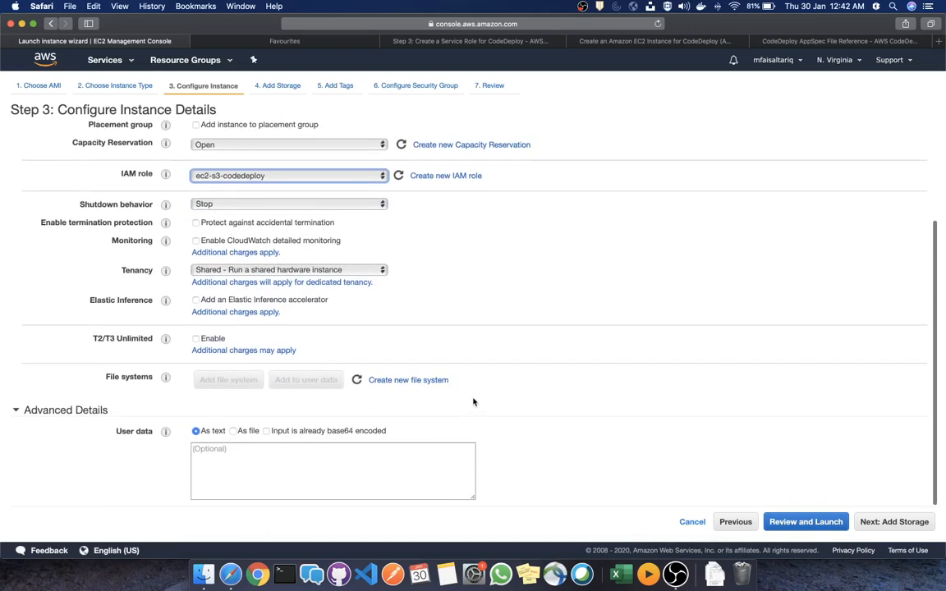
left_click(376, 467)
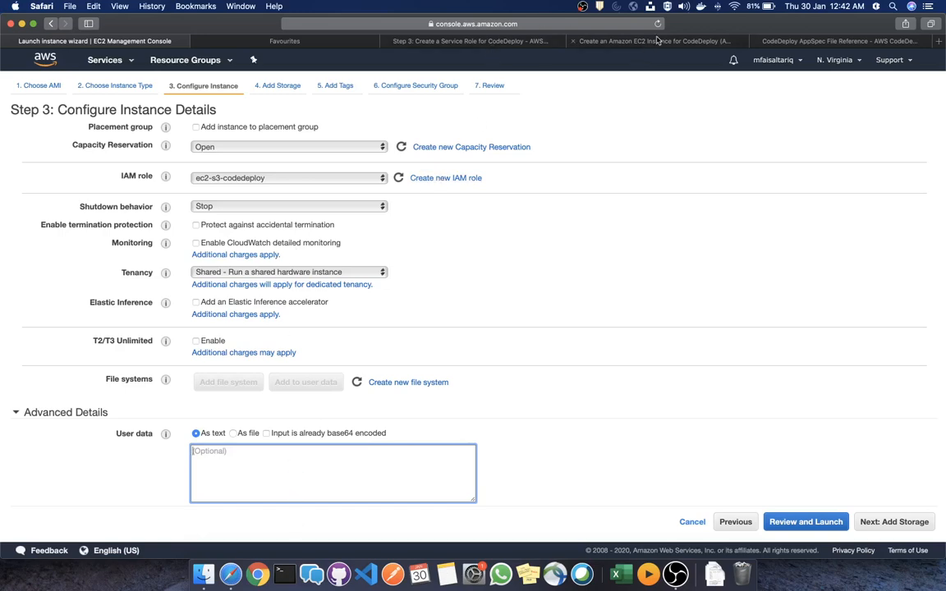
Copy the Amazon Linux CodeDeploy agent install script from the docs into User data
left_click(591, 41)
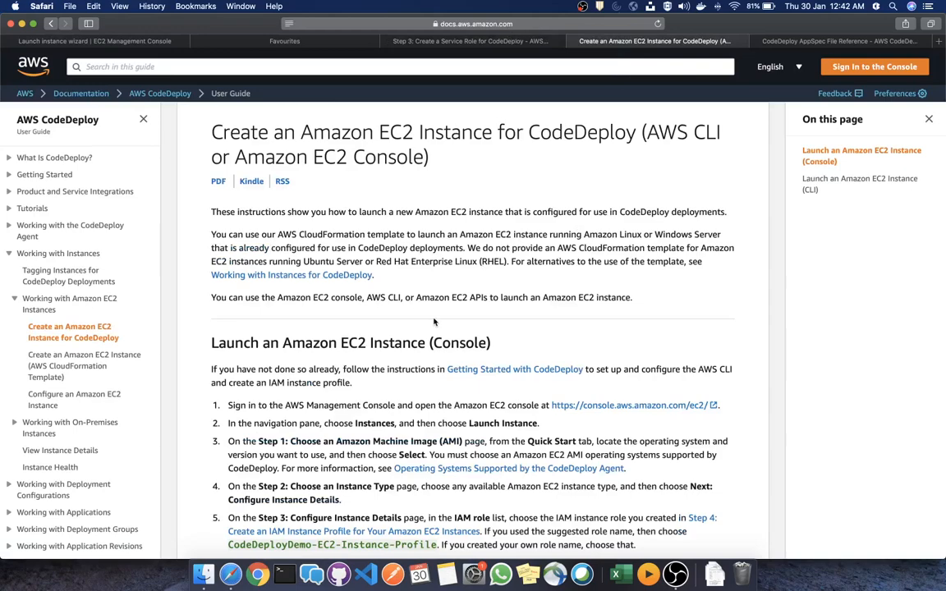
scroll(392, 290, "down", 10)
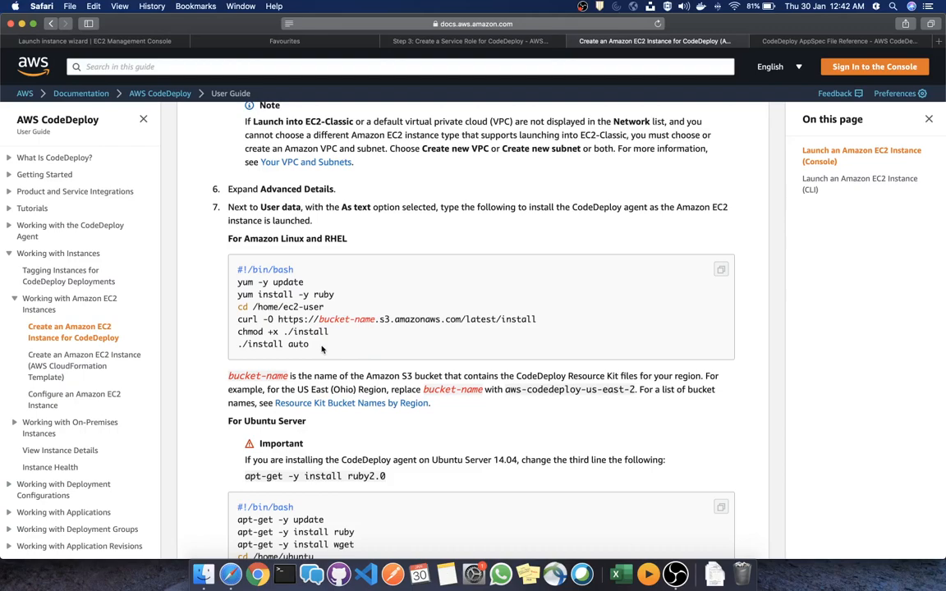
left_click_drag(322, 350, 234, 269)
key("super+c")
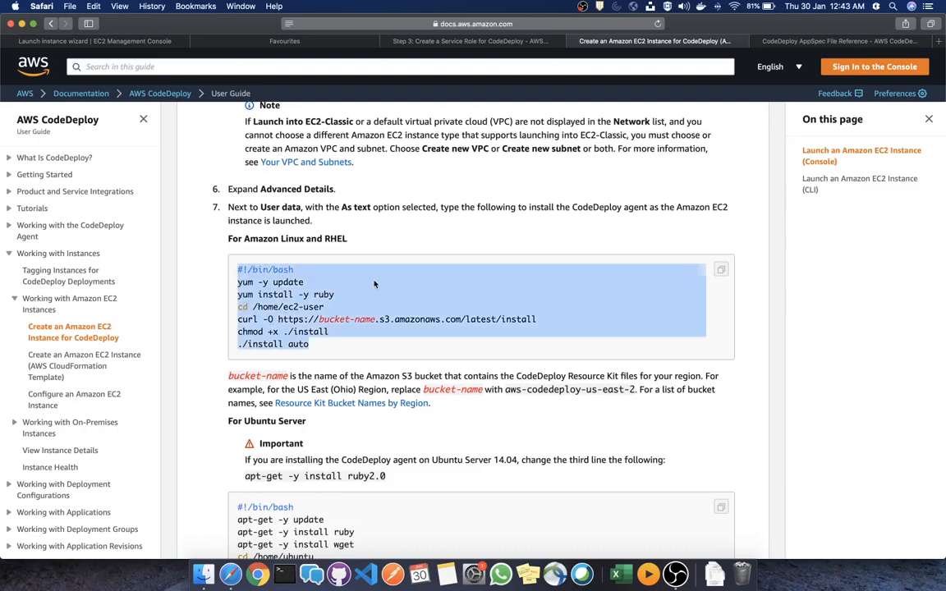
scroll(339, 251, "down", 1)
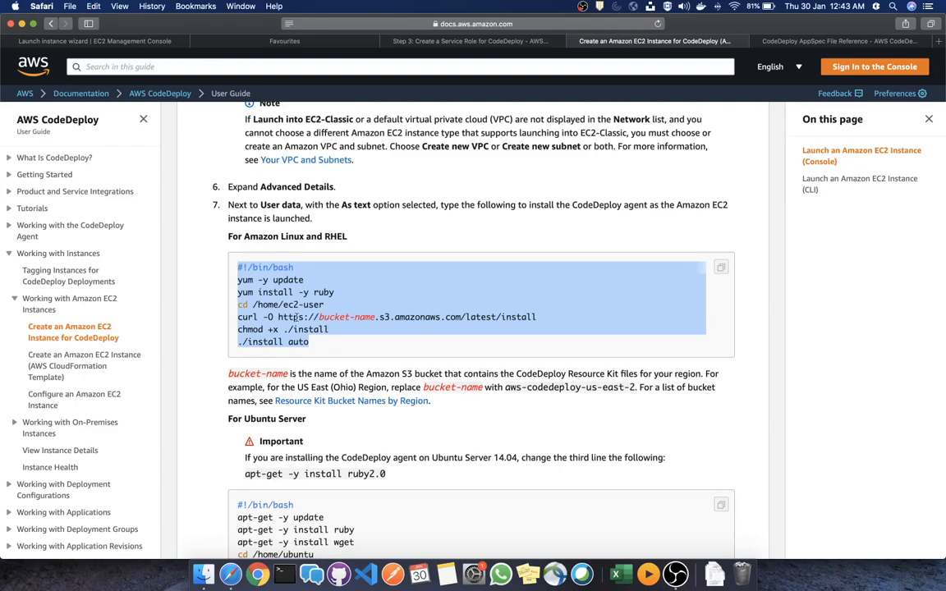
scroll(294, 317, "down", 5)
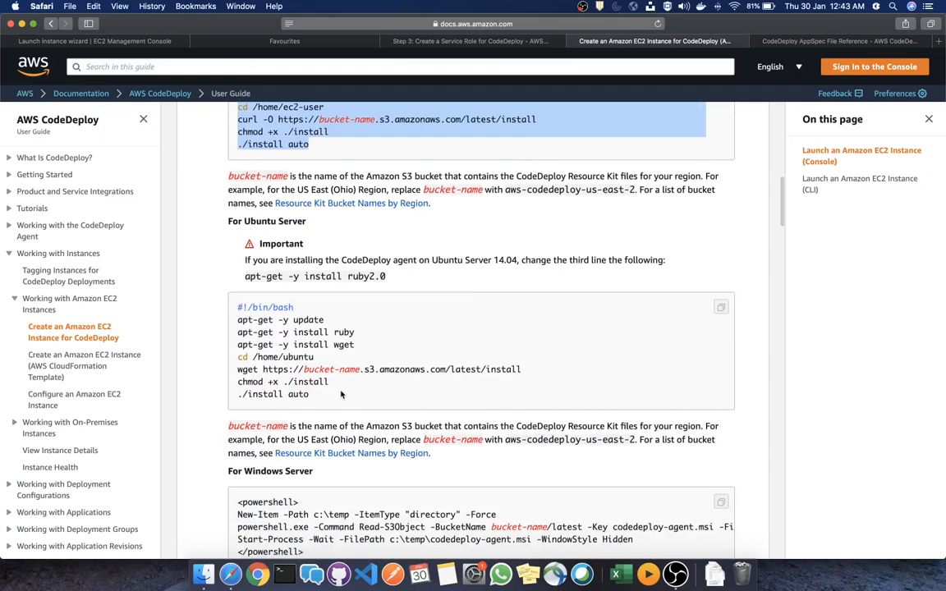
scroll(329, 352, "down", 4)
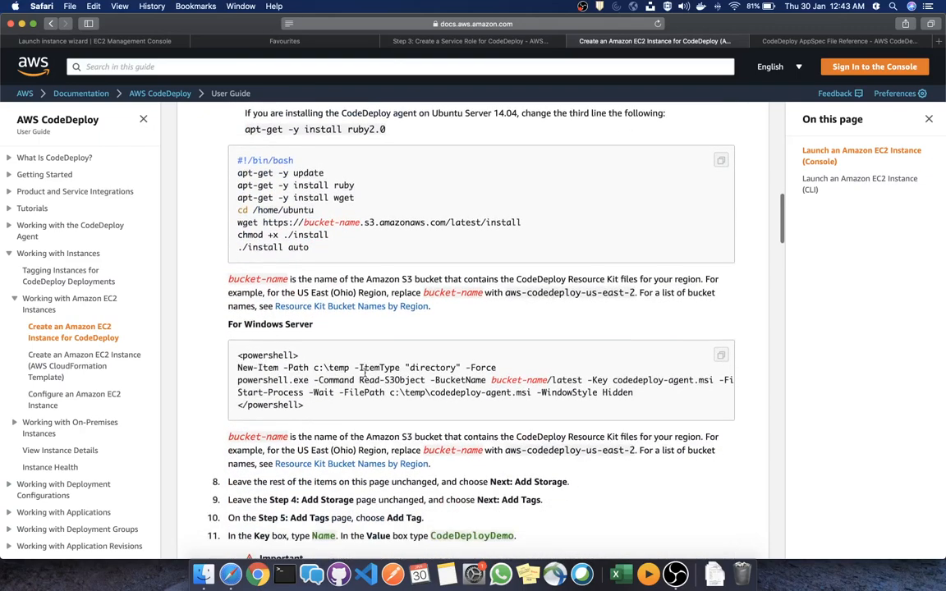
scroll(326, 390, "up", 7)
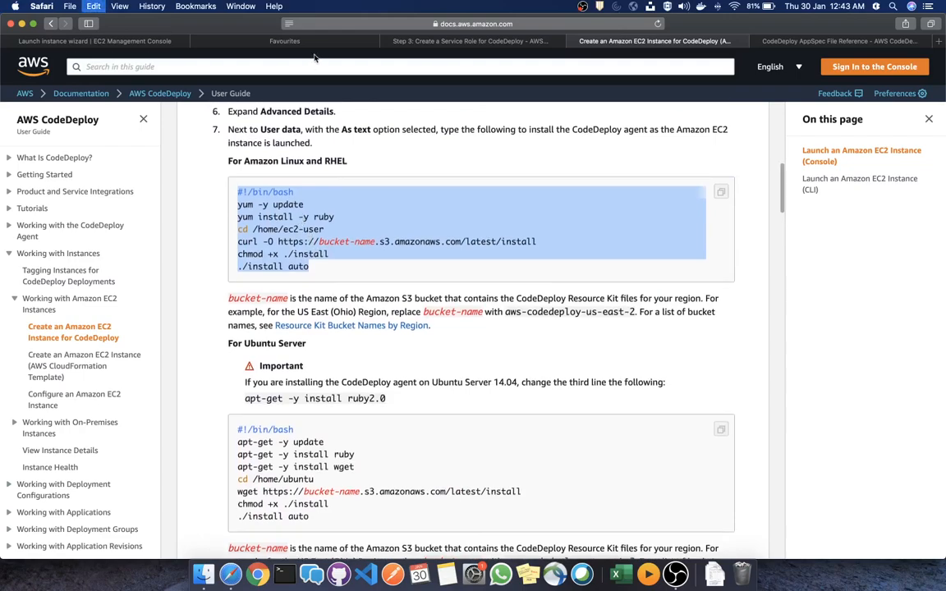
key("super+1")
key("super+v")
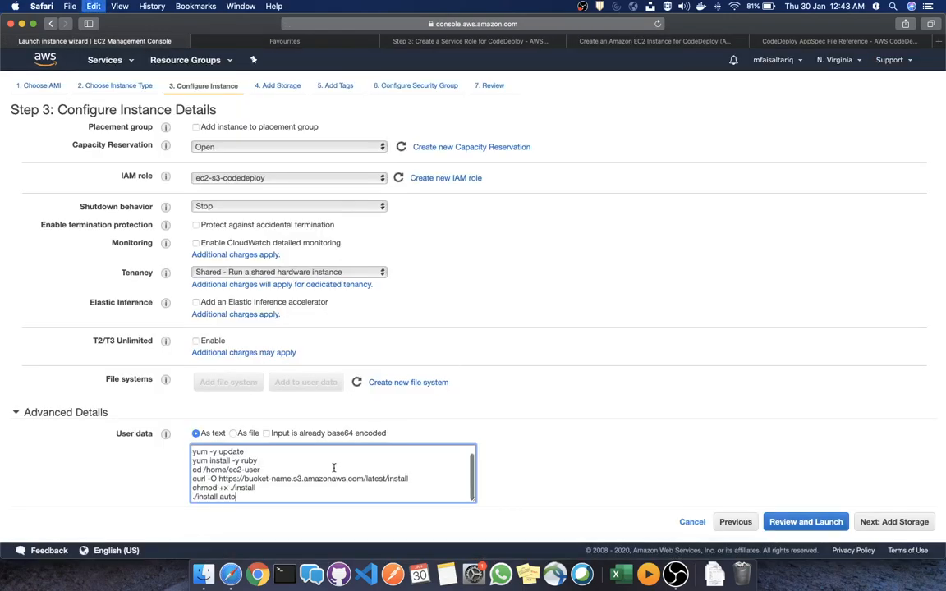
Replace bucket-name with aws-codedeploy-us-east-2 from the docs, then change it to us-east-1
left_click_drag(290, 480, 251, 480)
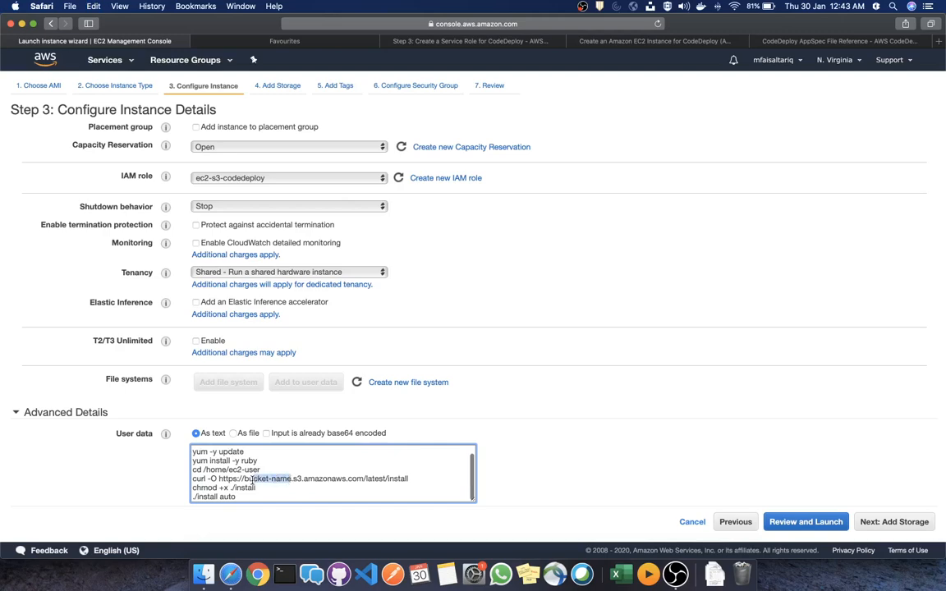
key("super+4")
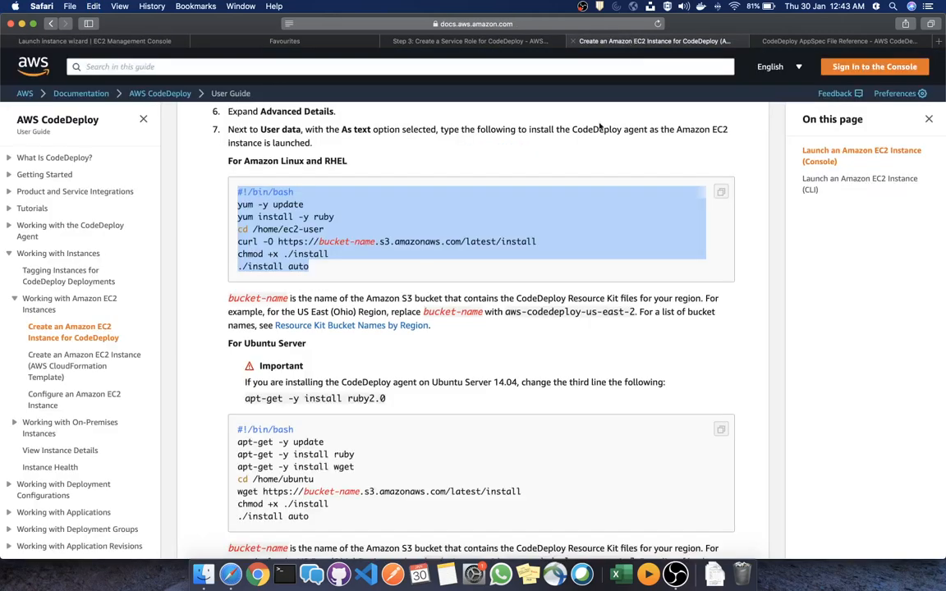
scroll(539, 460, "down", 1)
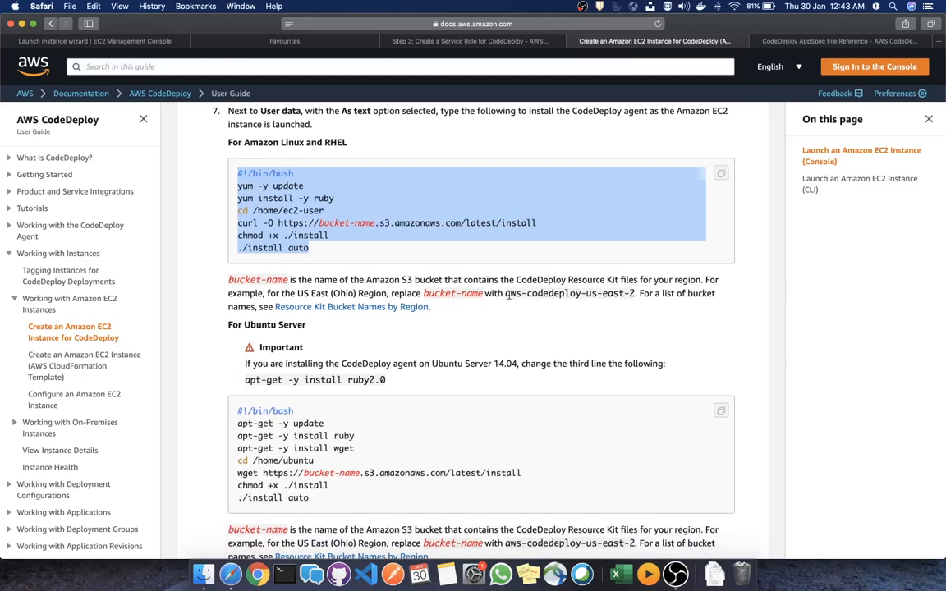
left_click_drag(506, 294, 632, 294)
key("super+c")
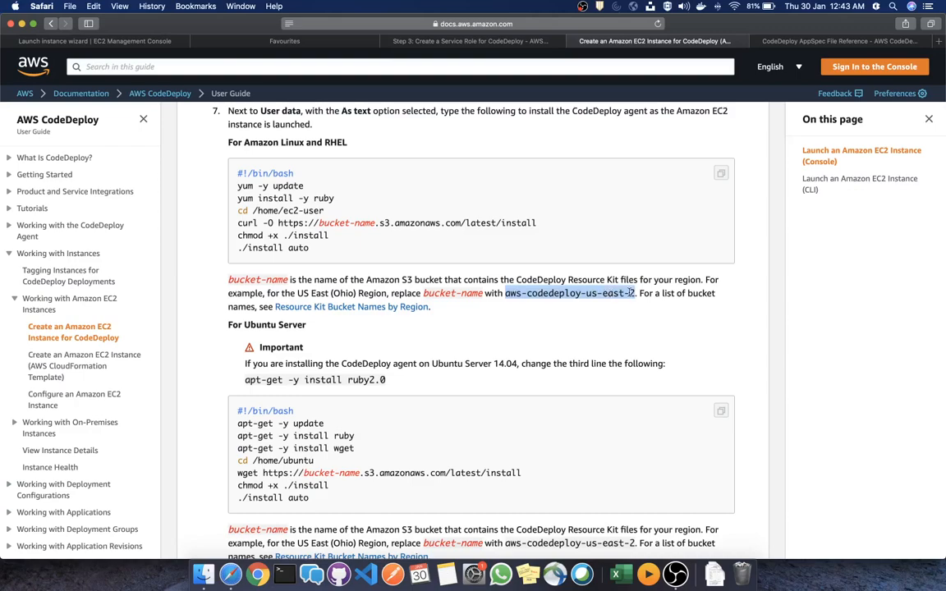
left_click(112, 42)
key("super+v")
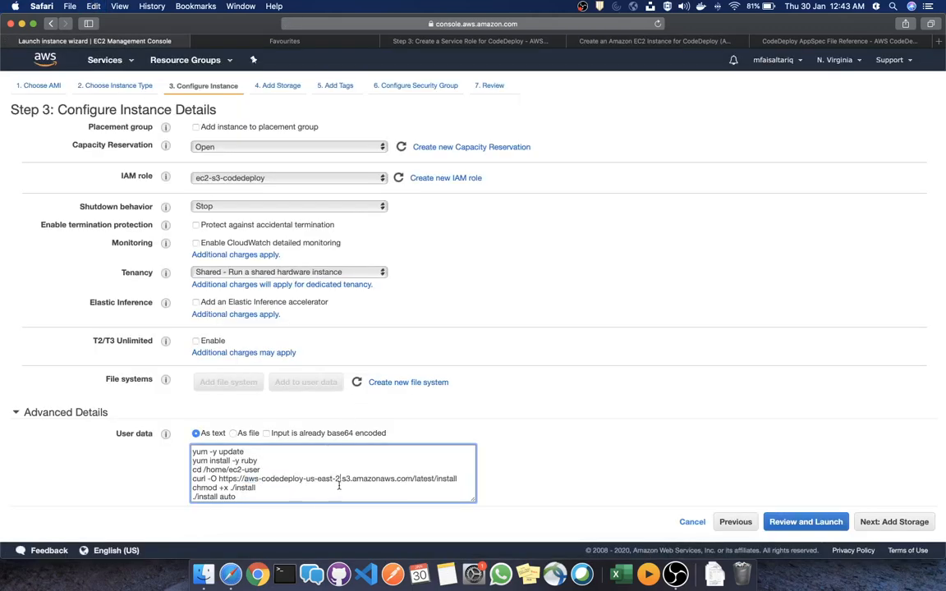
left_click(837, 59)
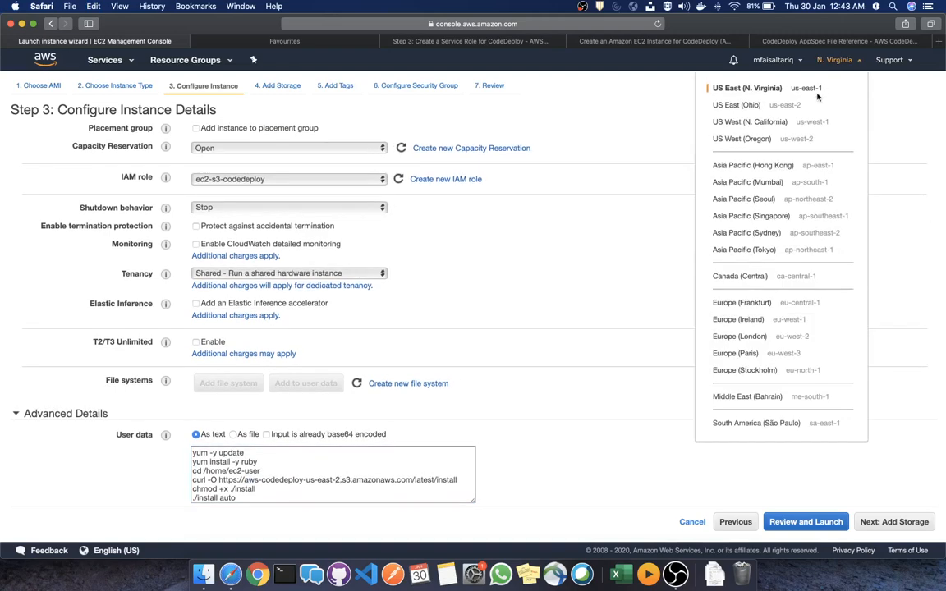
left_click(339, 484)
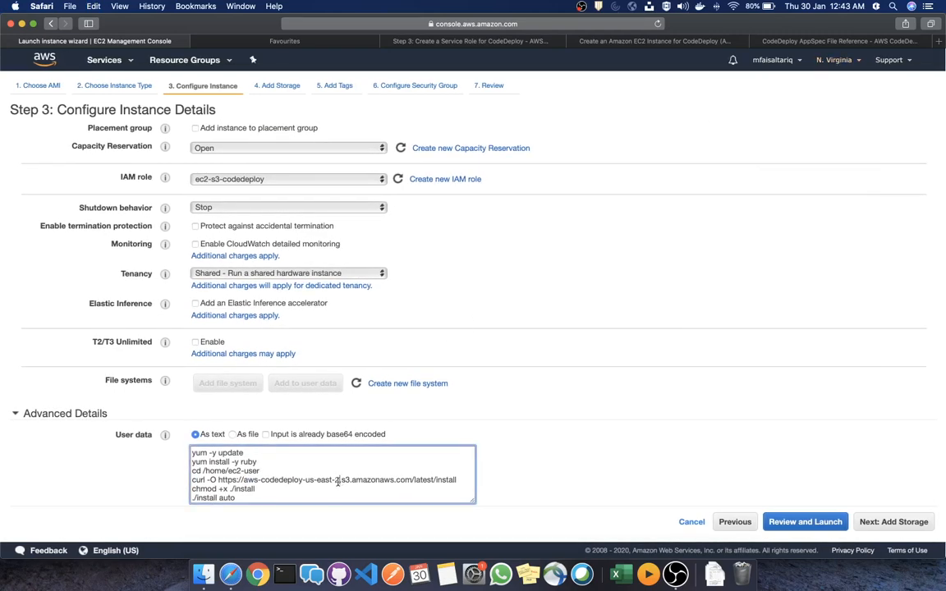
key("BackSpace")
type("1")
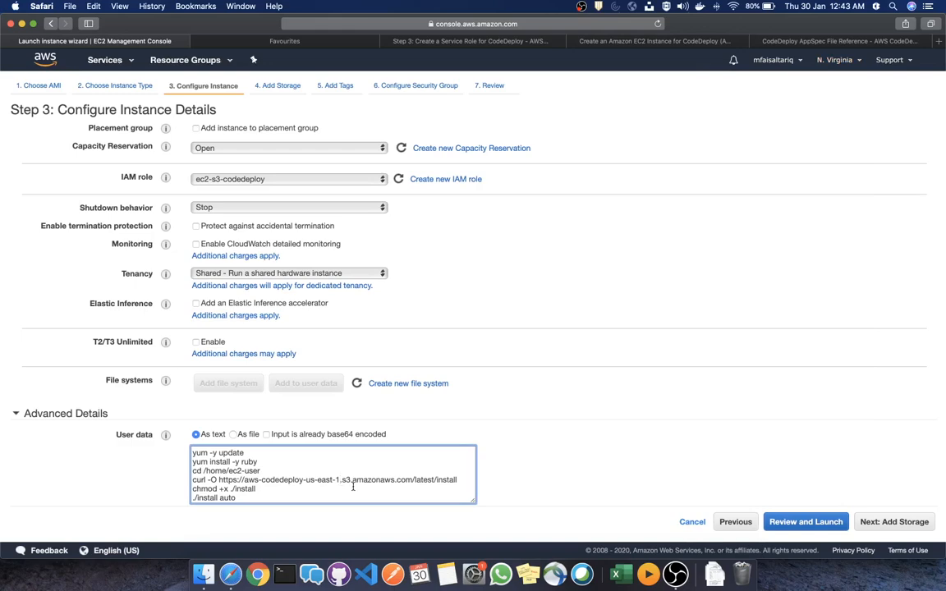
left_click(492, 432)
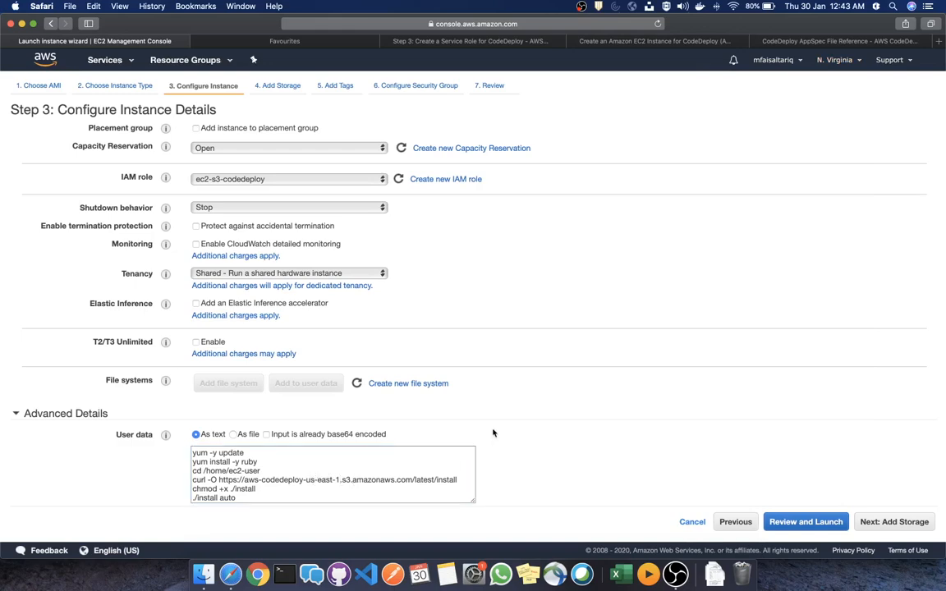
scroll(492, 433, "down", 1)
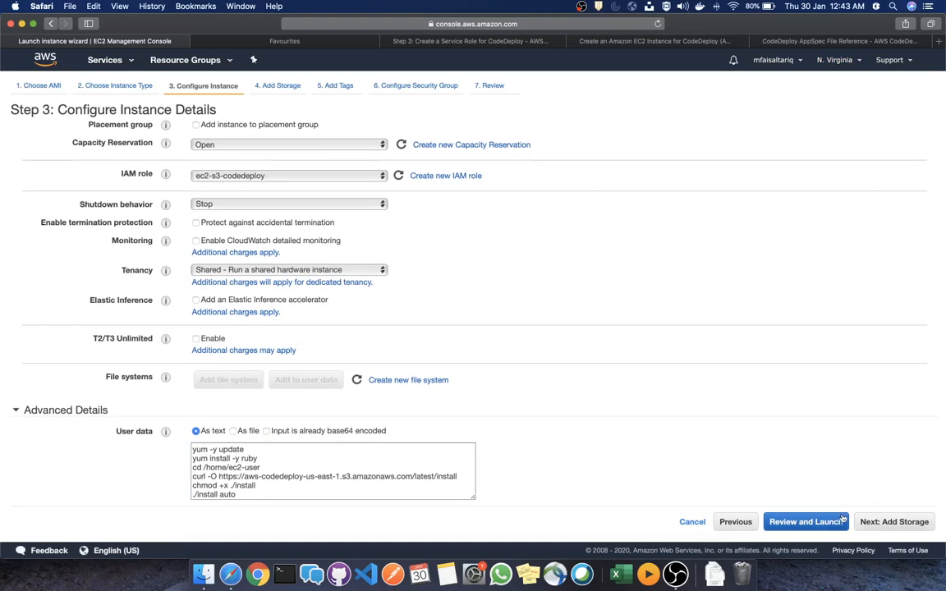
Skip past storage and tag the instance with key splunk and value test
left_click(882, 524)
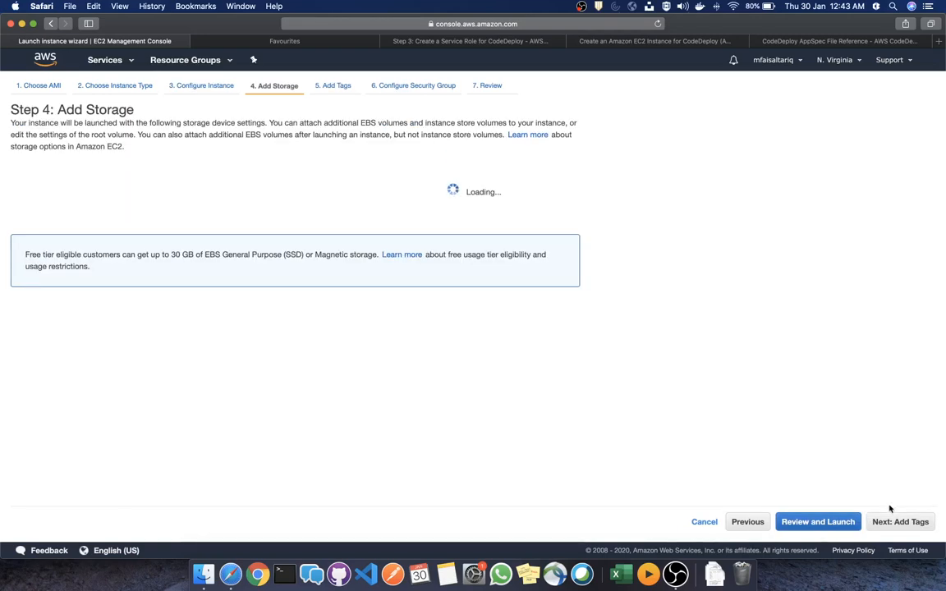
left_click(887, 524)
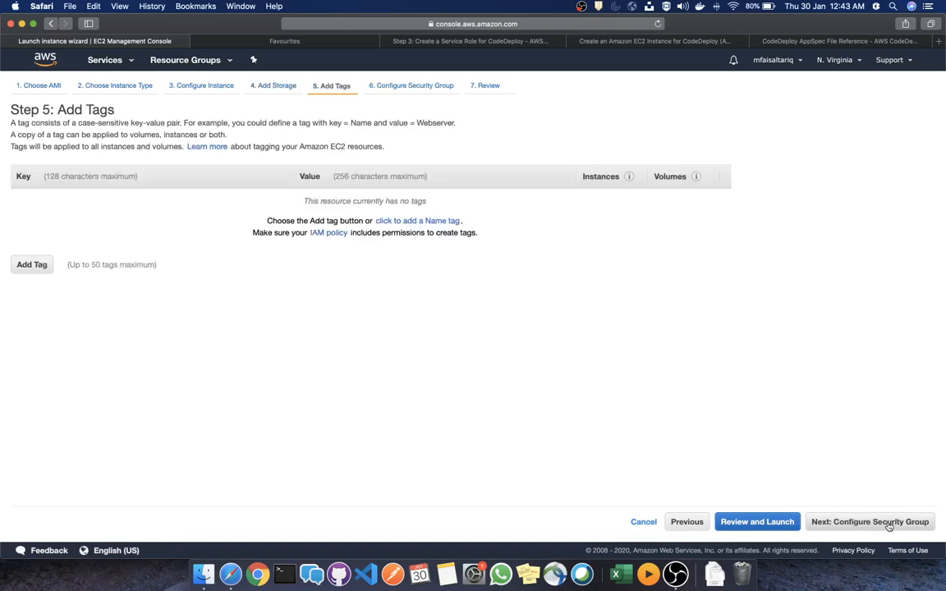
left_click(30, 265)
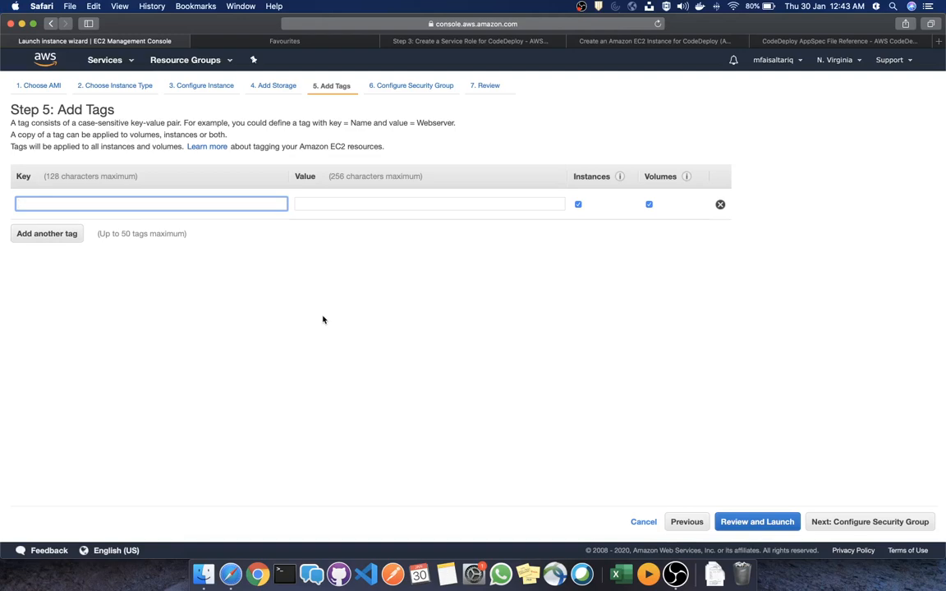
type("splunk")
key("Tab")
type("test")
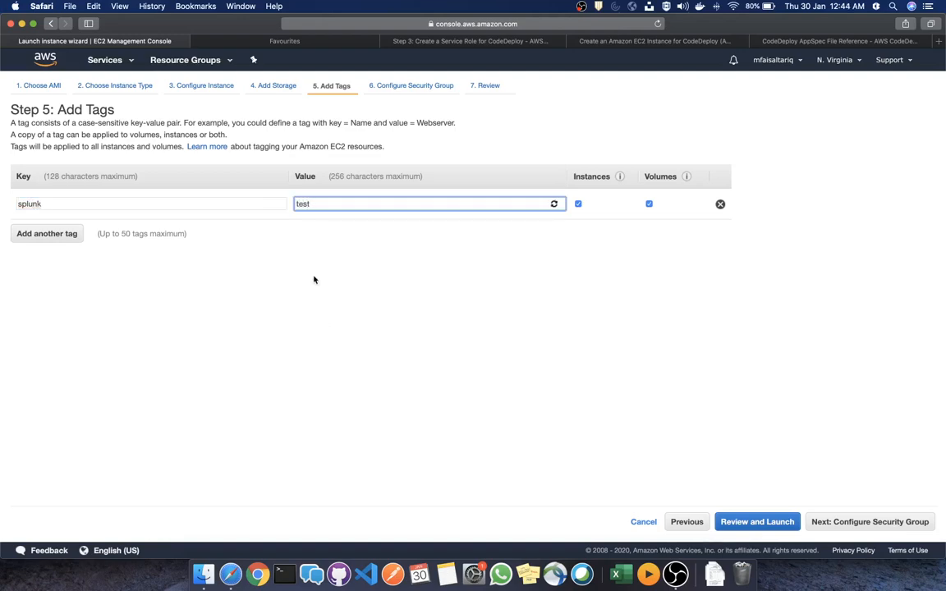
left_click(751, 404)
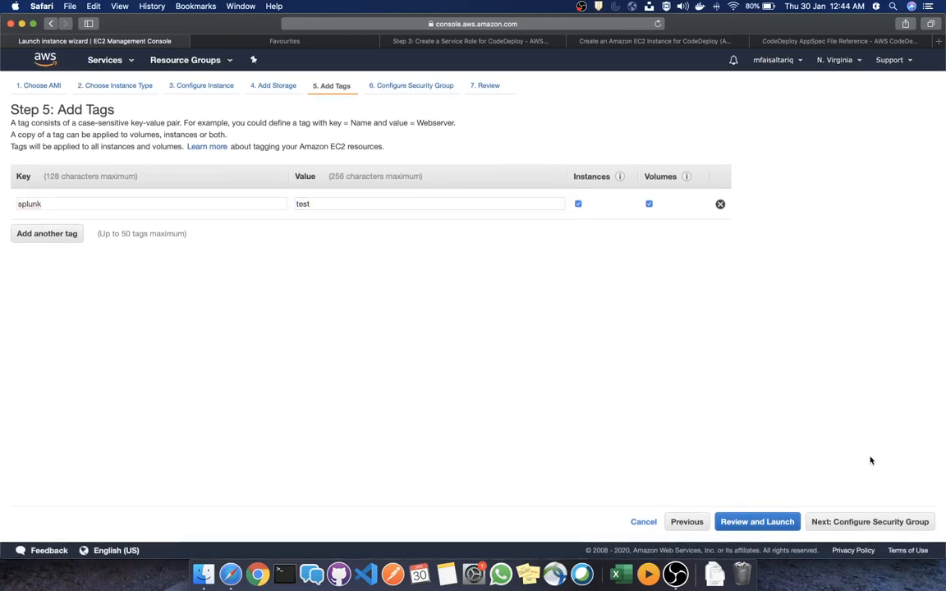
left_click(856, 522)
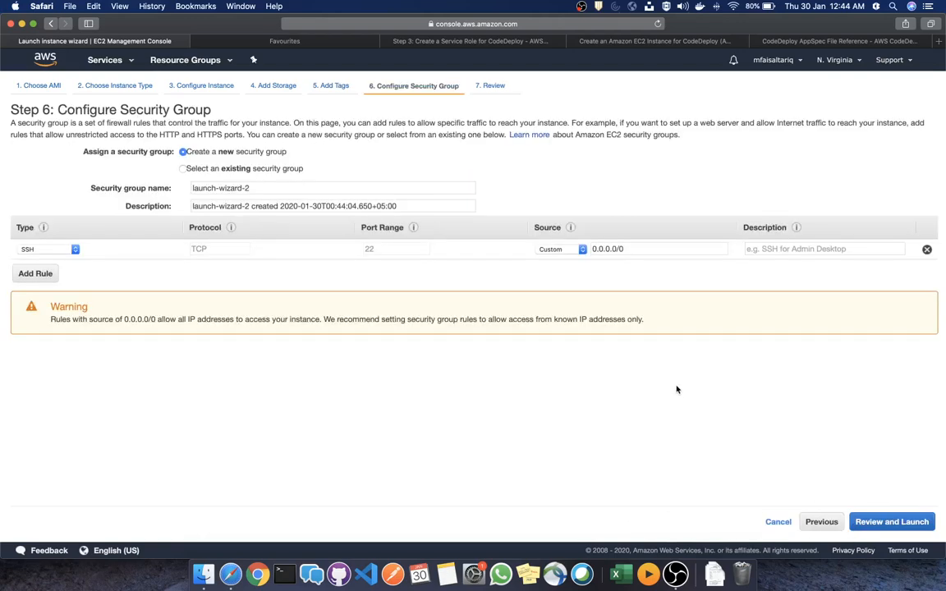
Use existing security group launch-wizard-1, noting its All TCP and SSH rules open to 0.0.0.0/0
left_click(208, 169)
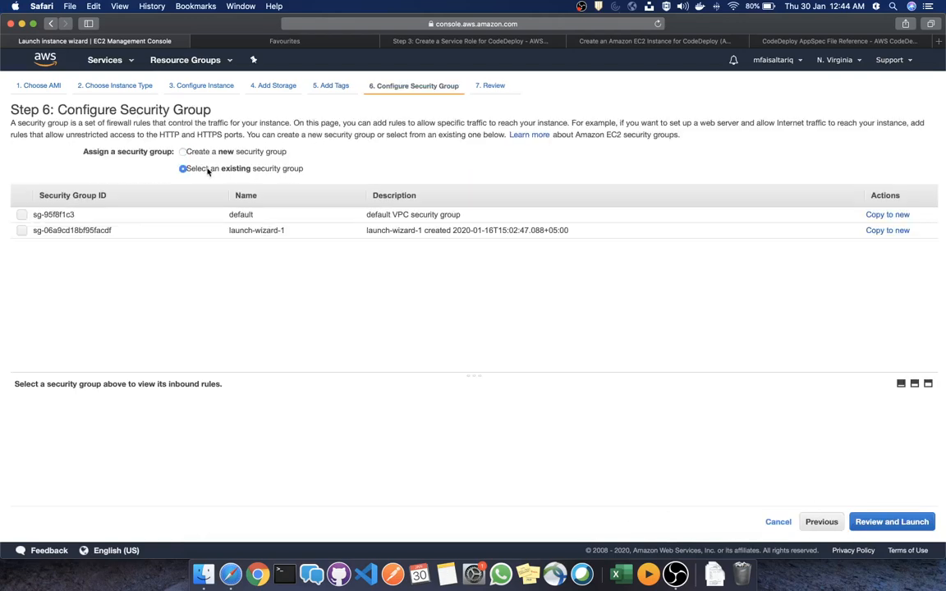
left_click(200, 234)
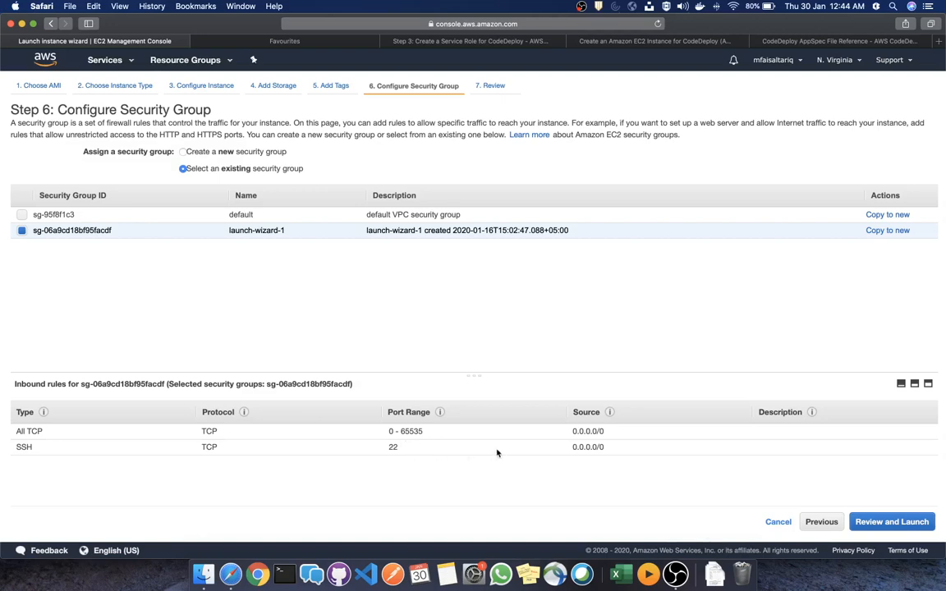
left_click_drag(605, 447, 569, 432)
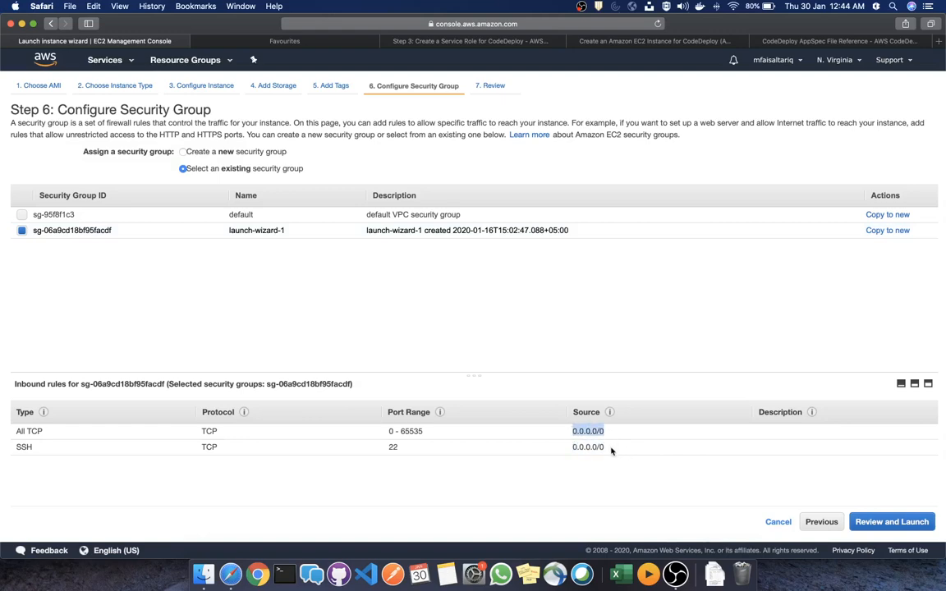
left_click_drag(611, 448, 572, 448)
left_click_drag(631, 431, 566, 445)
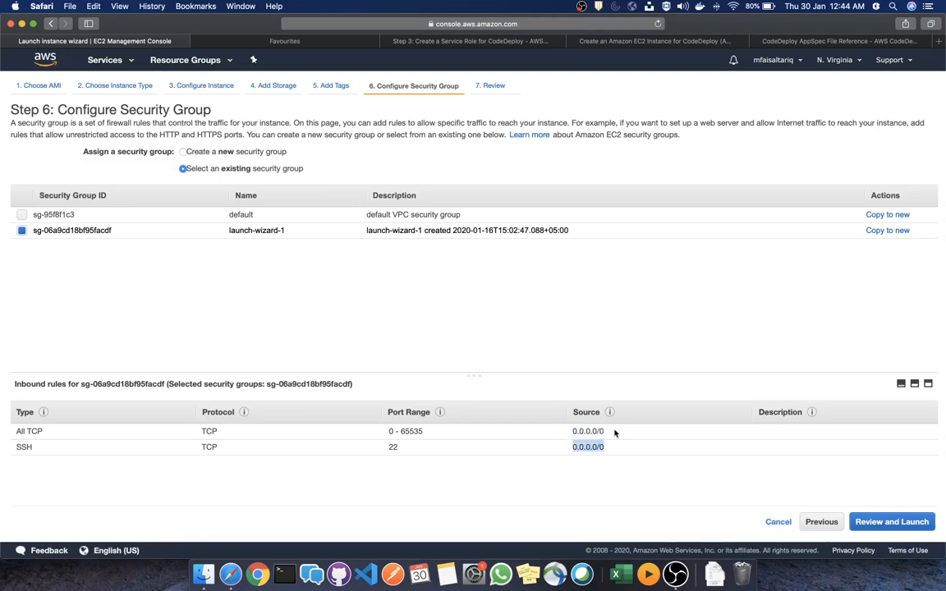
left_click_drag(615, 433, 572, 431)
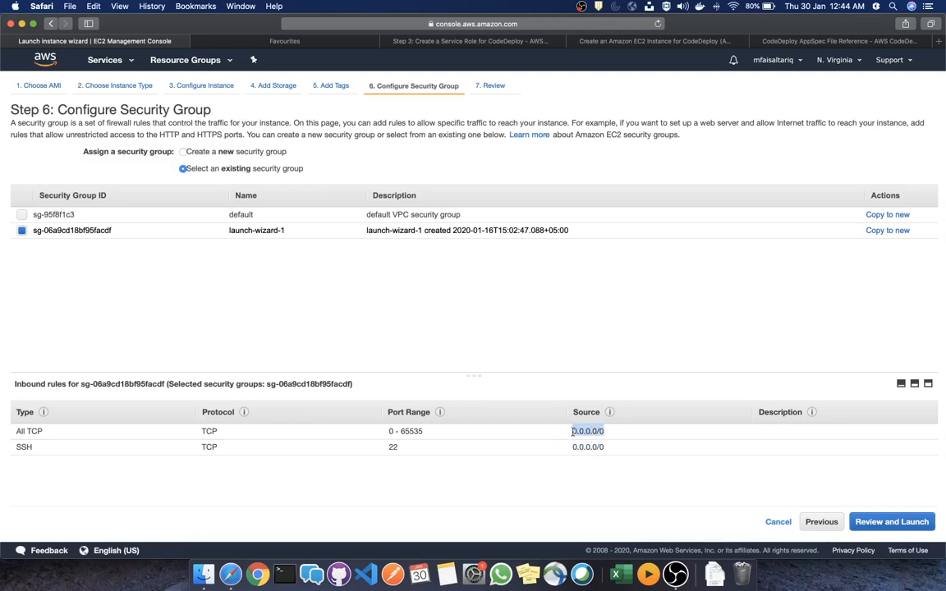
left_click(652, 470)
left_click(895, 522)
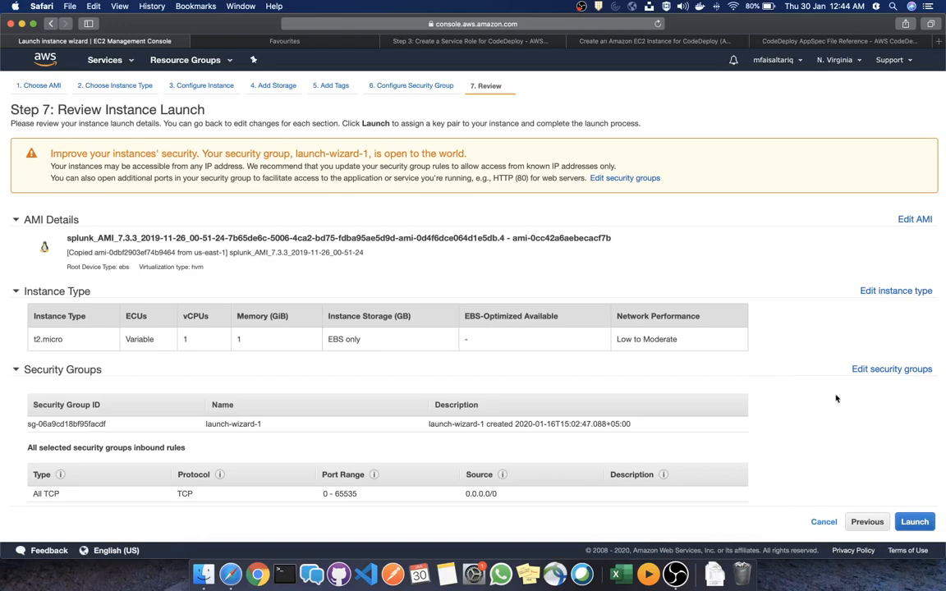
scroll(835, 398, "down", 5)
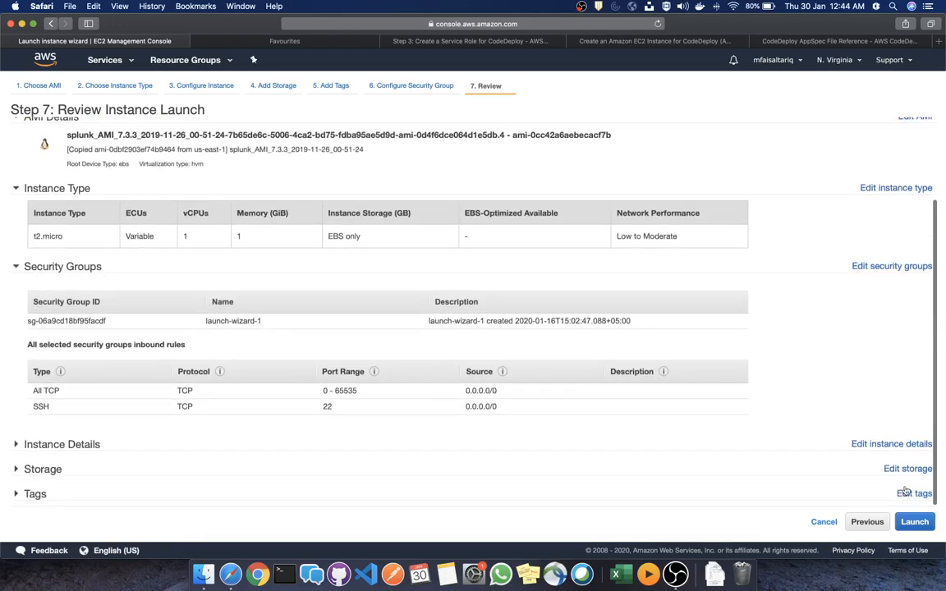
left_click(914, 521)
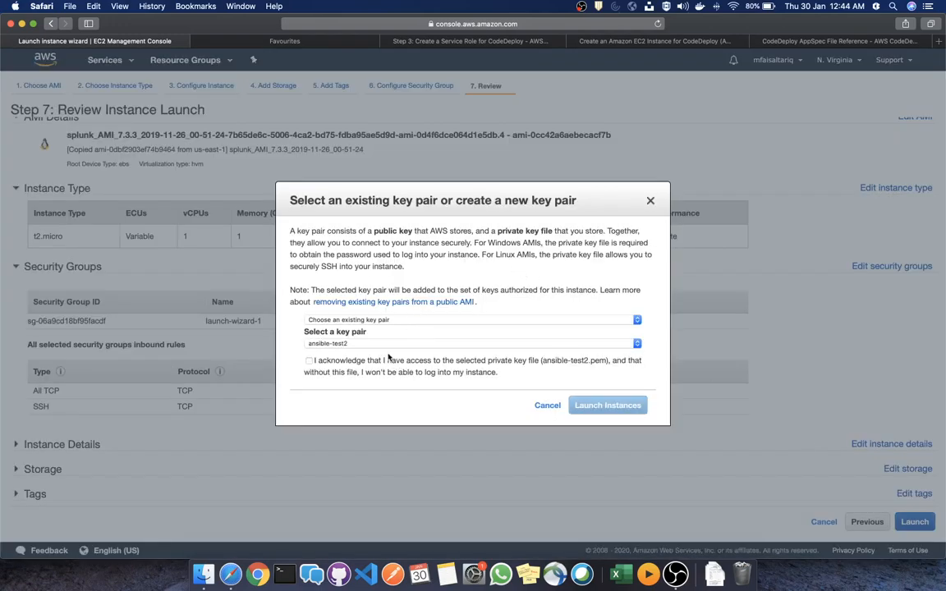
left_click(346, 365)
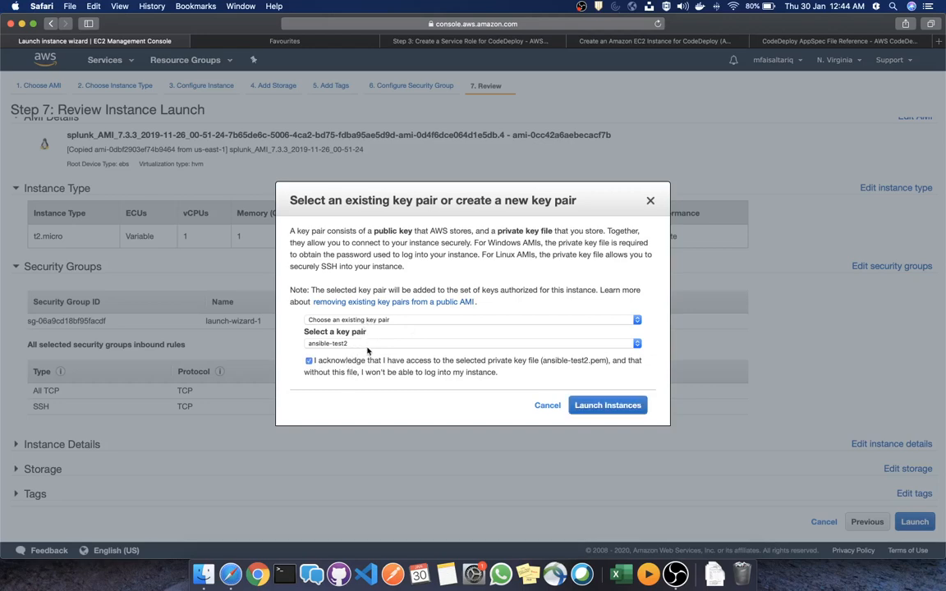
left_click(370, 343)
left_click(393, 344)
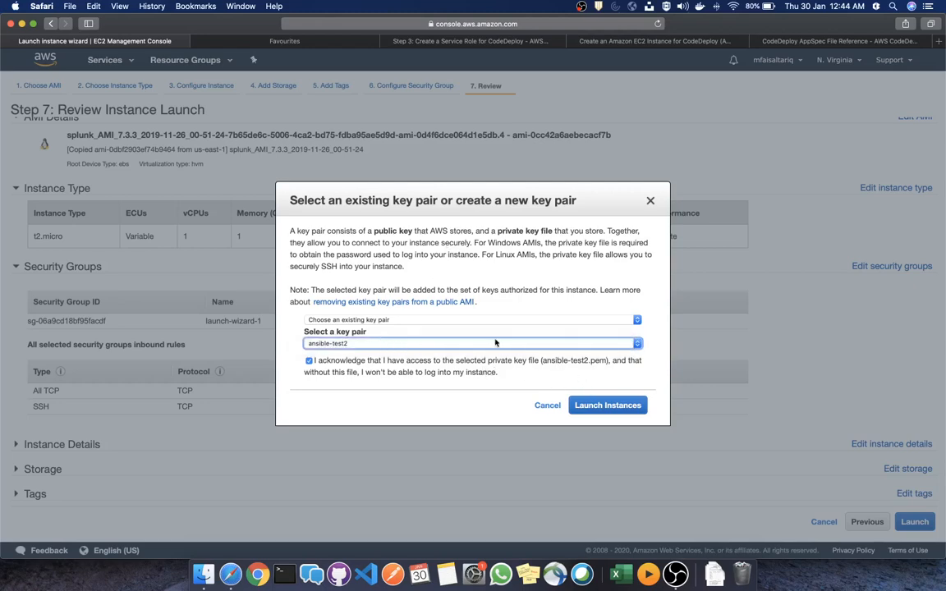
left_click(609, 404)
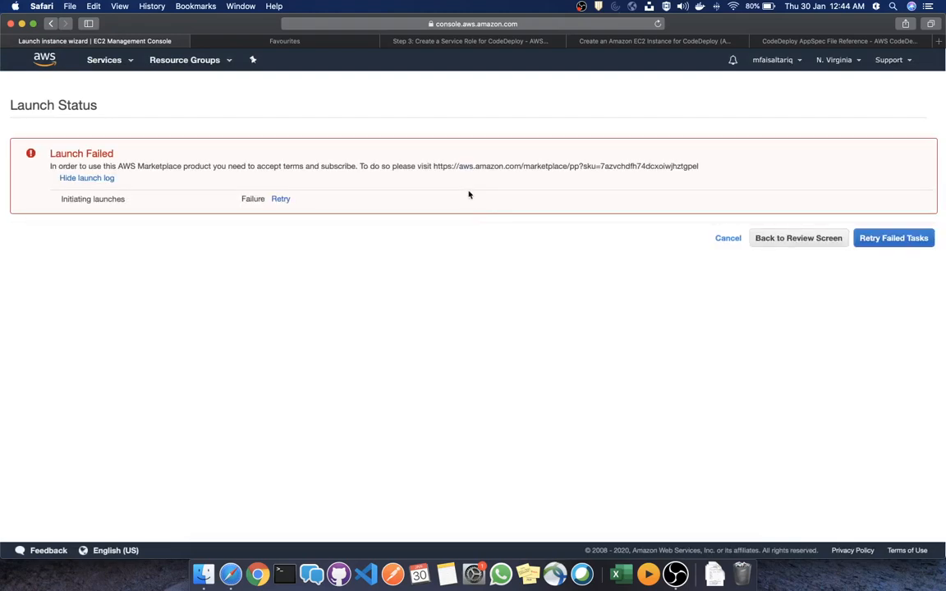
left_click(778, 239)
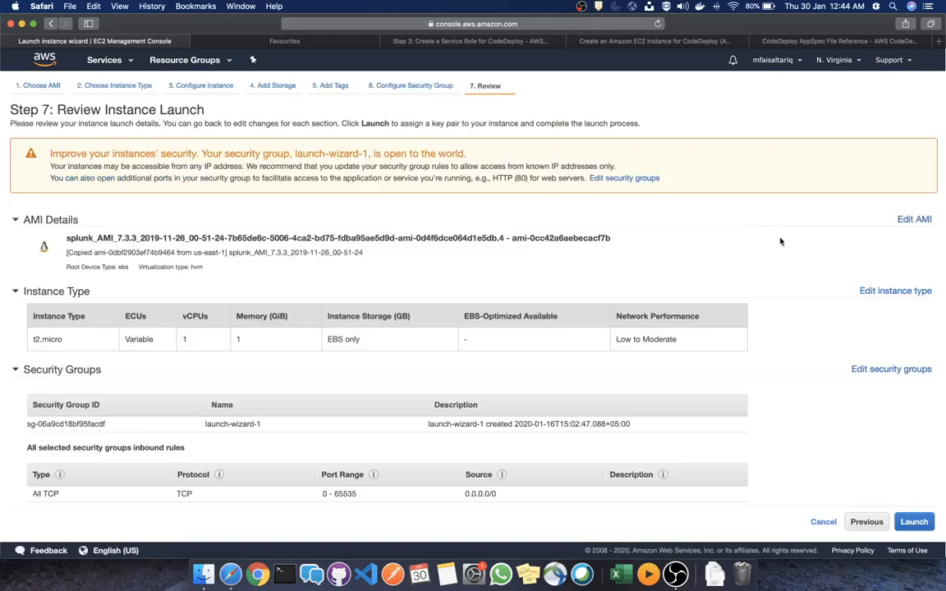
left_click(912, 521)
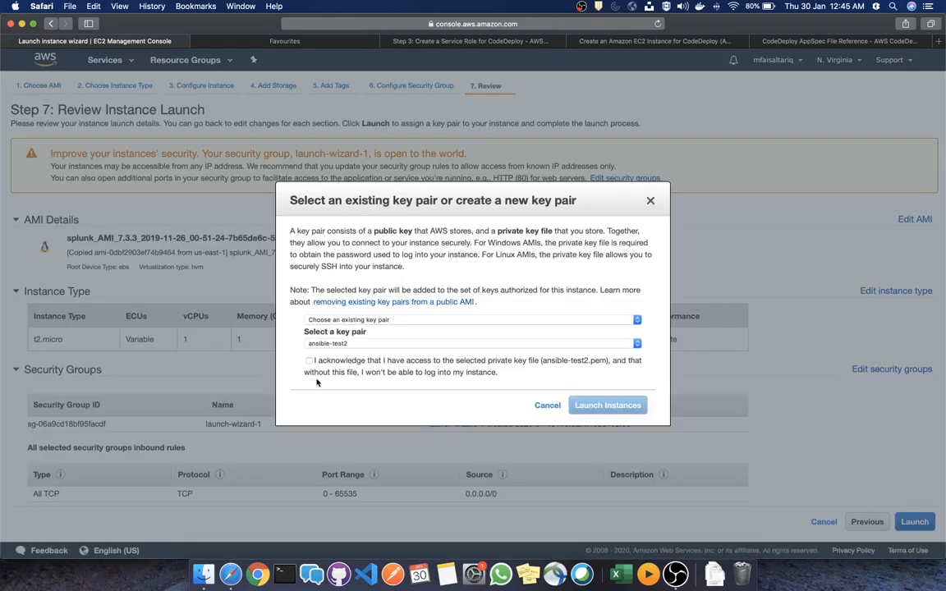
left_click(308, 361)
left_click(608, 405)
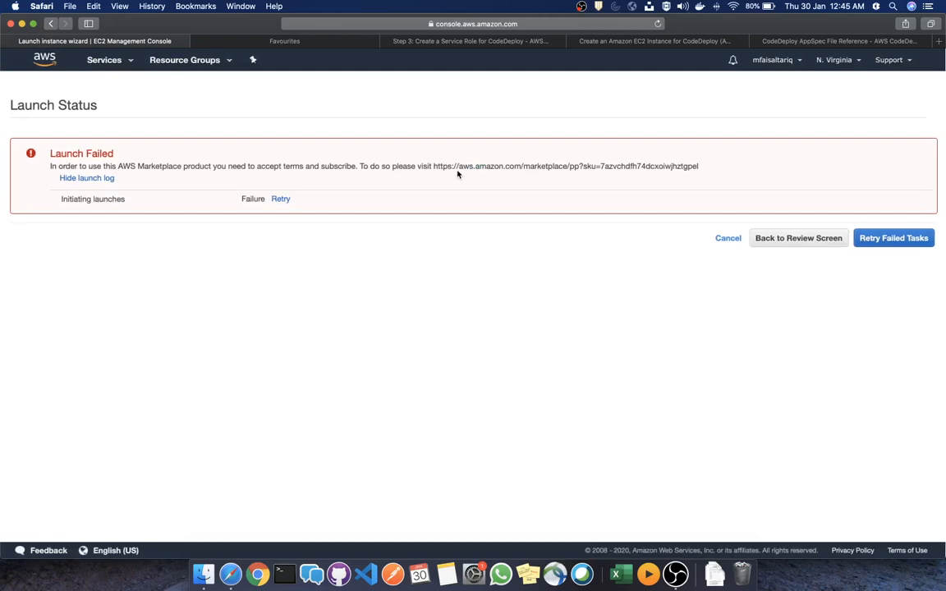
left_click(825, 241)
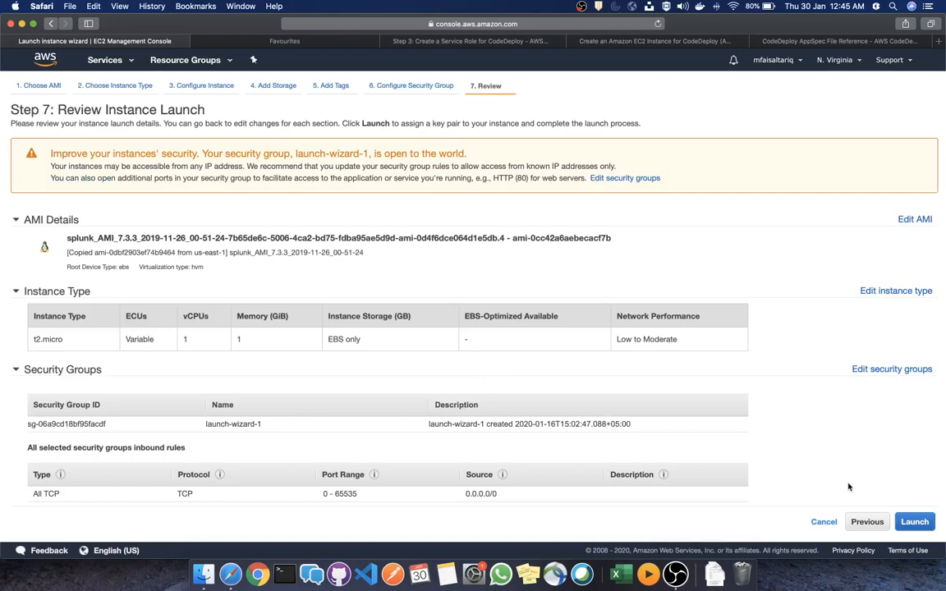
scroll(852, 480, "down", 3)
scroll(855, 473, "up", 3)
Re-select the splunk AMI and step through instance details, storage and tags to the launch review
left_click(913, 219)
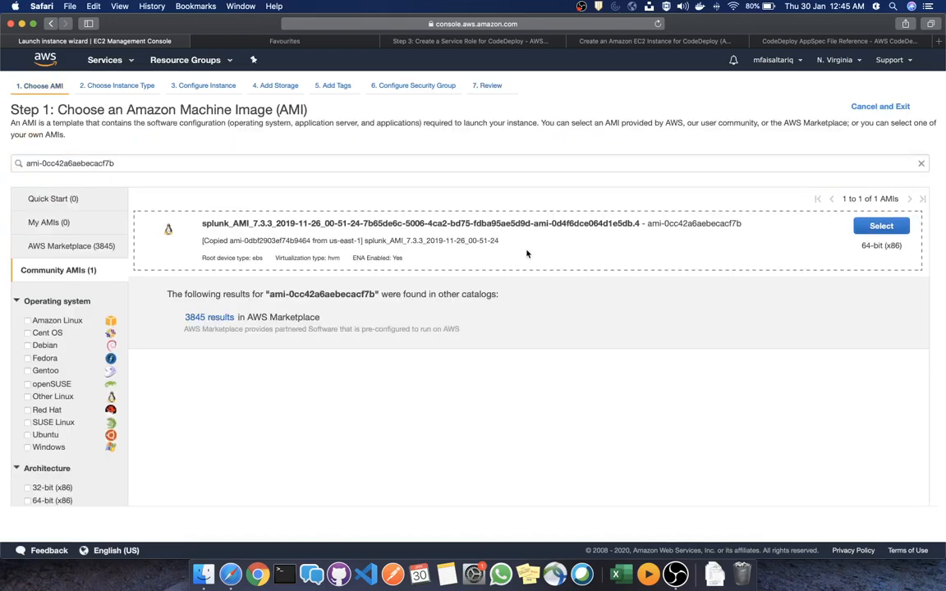
left_click(881, 227)
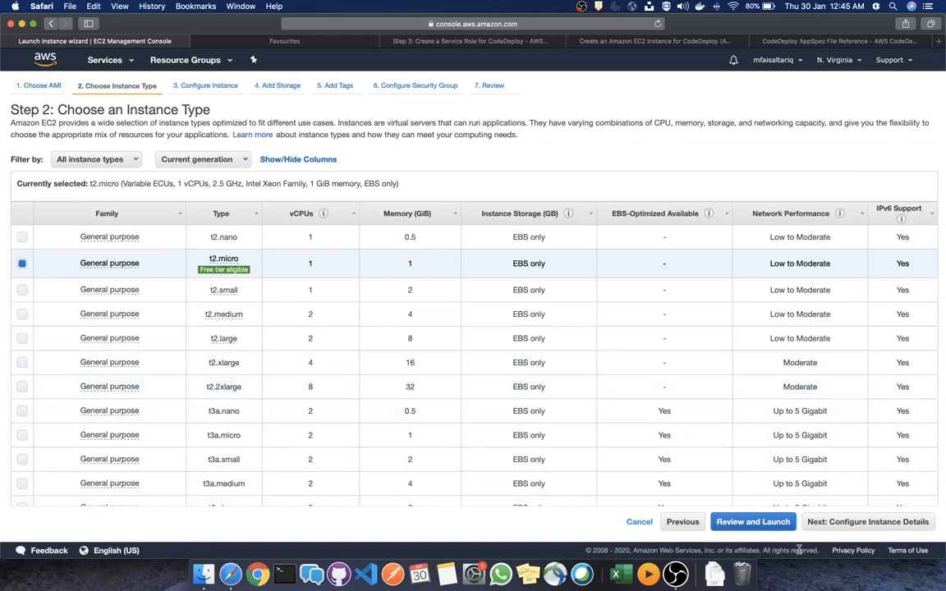
left_click(831, 521)
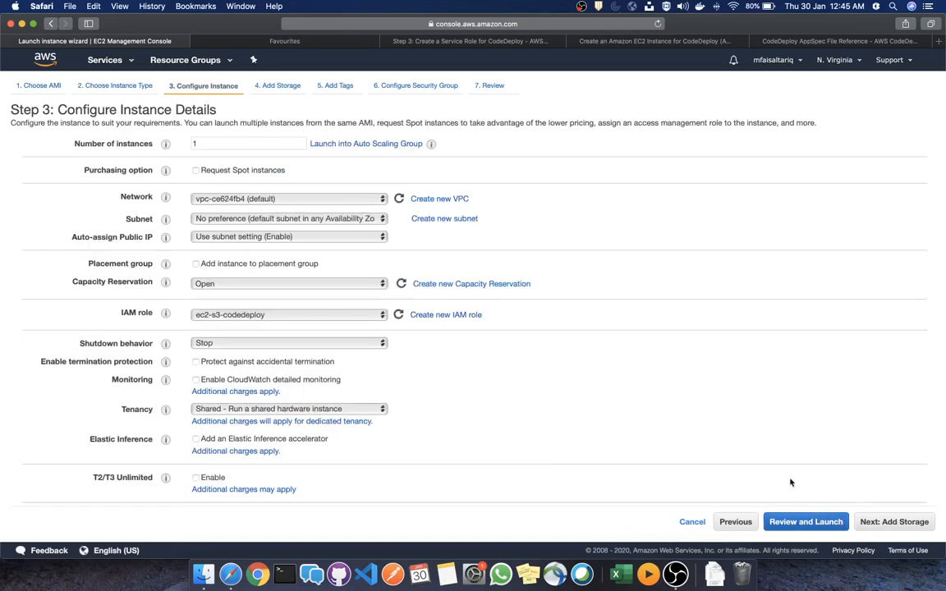
scroll(790, 482, "down", 3)
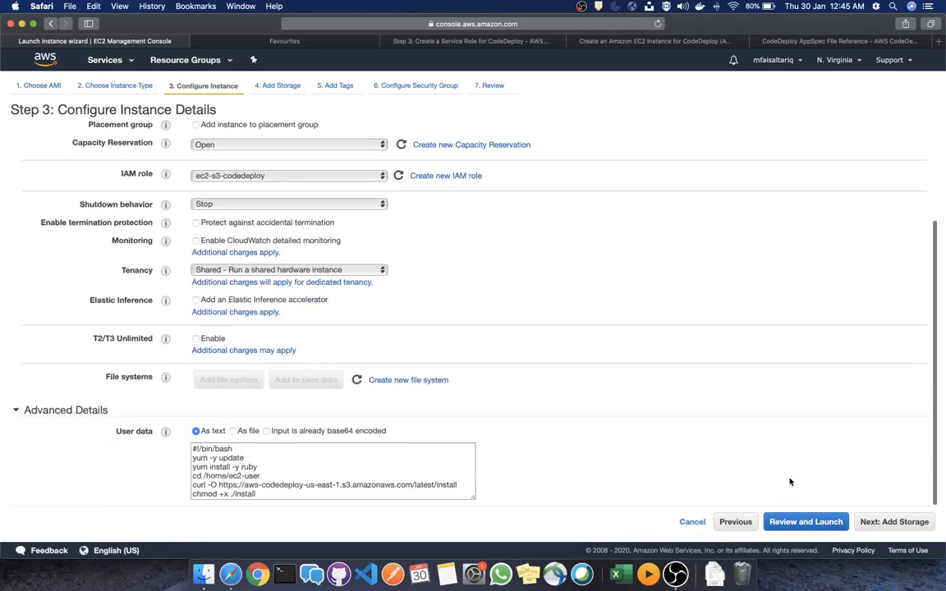
left_click(875, 523)
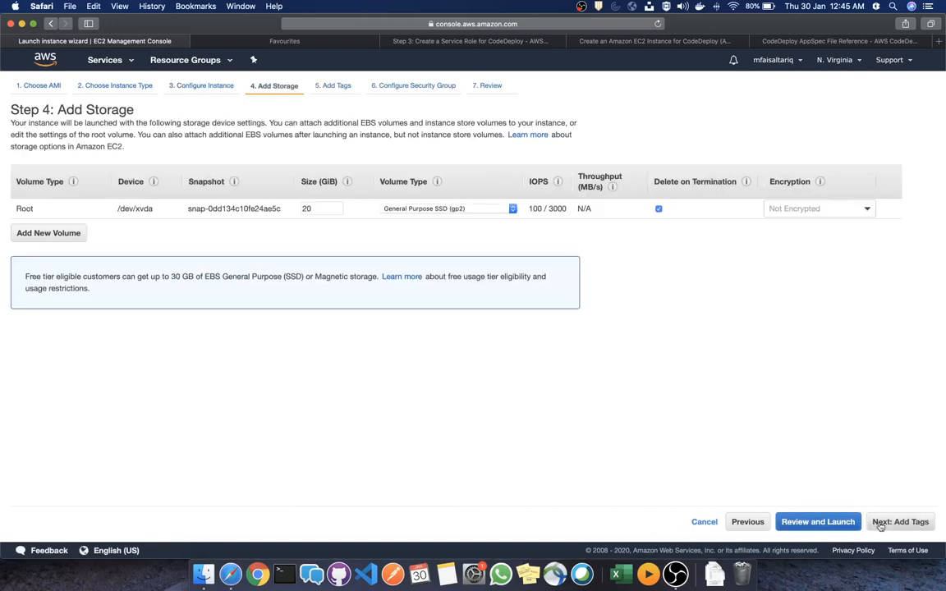
left_click(896, 522)
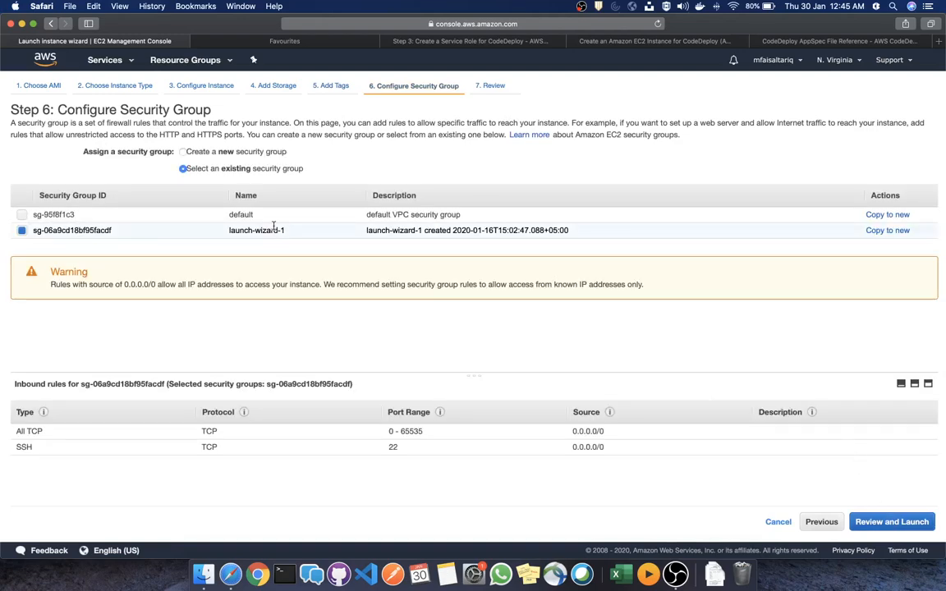
left_click(866, 522)
scroll(645, 375, "down", 3)
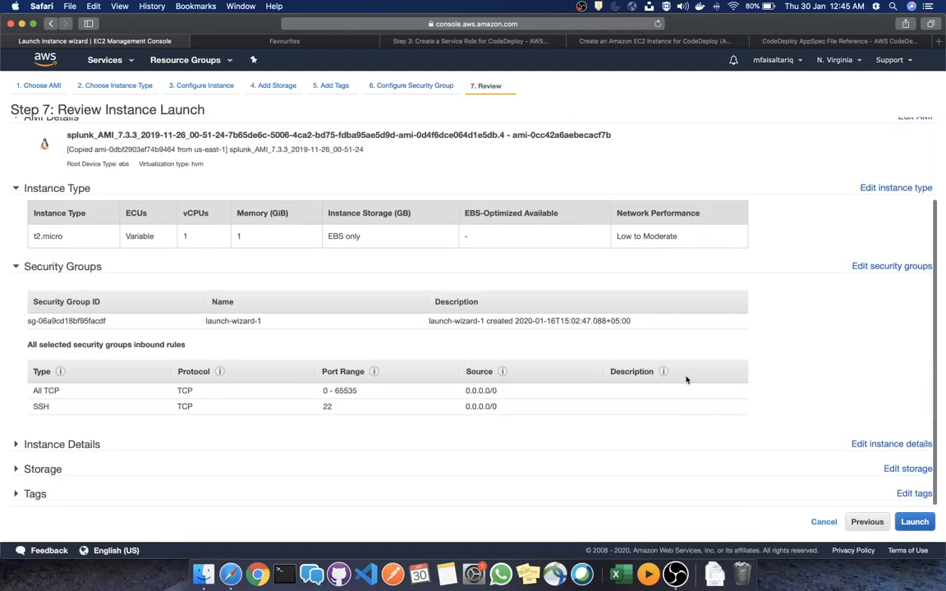
scroll(690, 382, "up", 3)
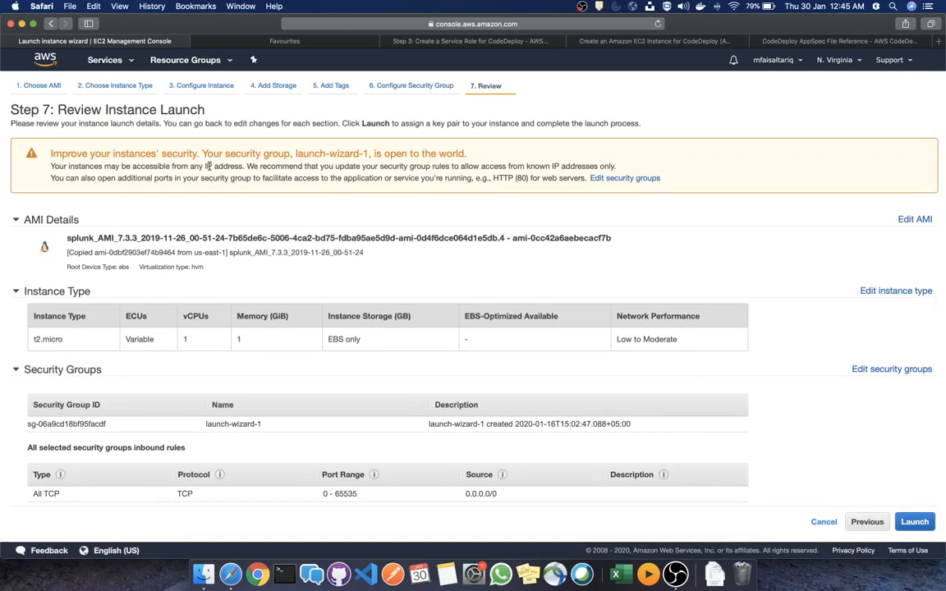
scroll(802, 324, "down", 1)
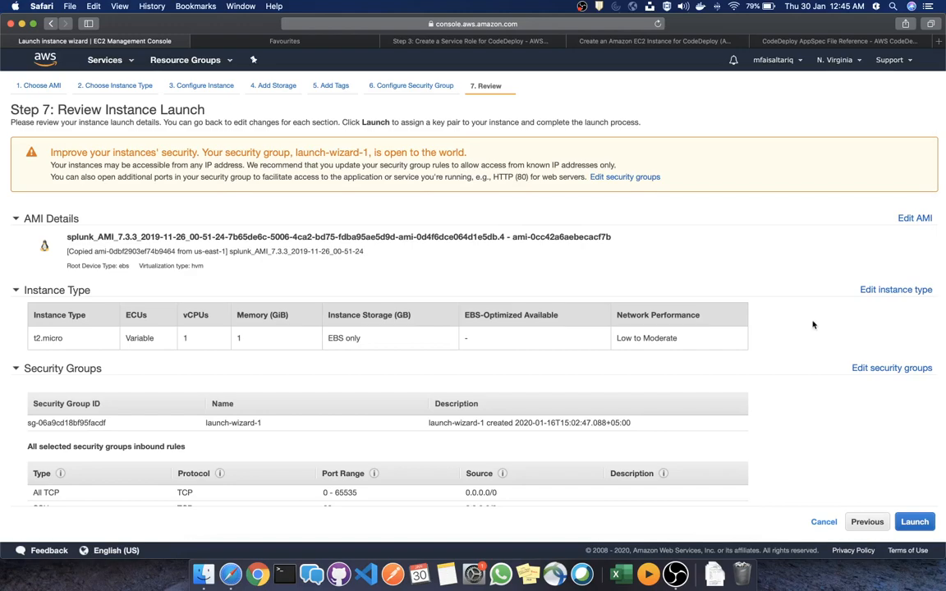
scroll(795, 375, "down", 2)
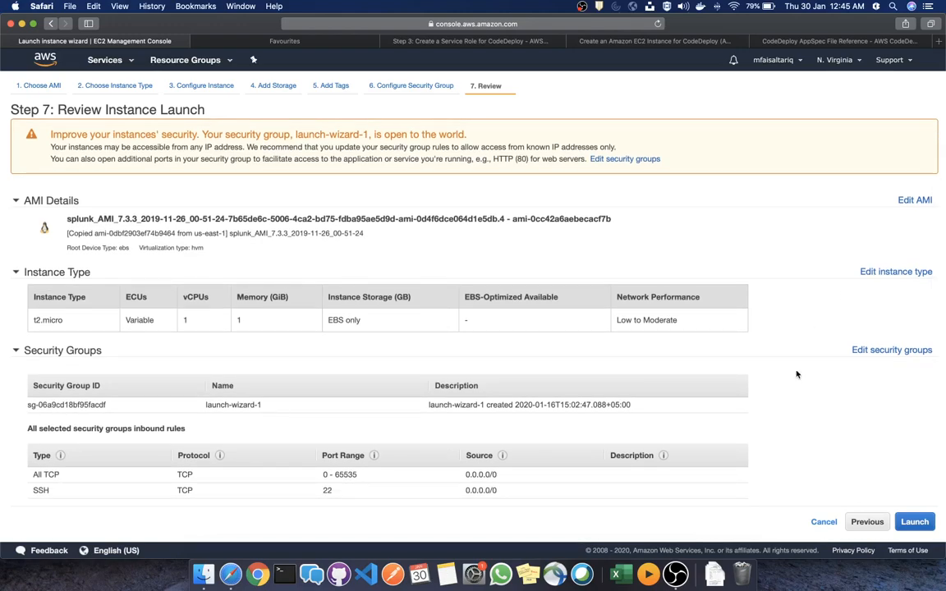
scroll(796, 375, "down", 5)
Acknowledge the key pair and try launching the splunk instance, returning to review after the Marketplace failure
left_click(913, 521)
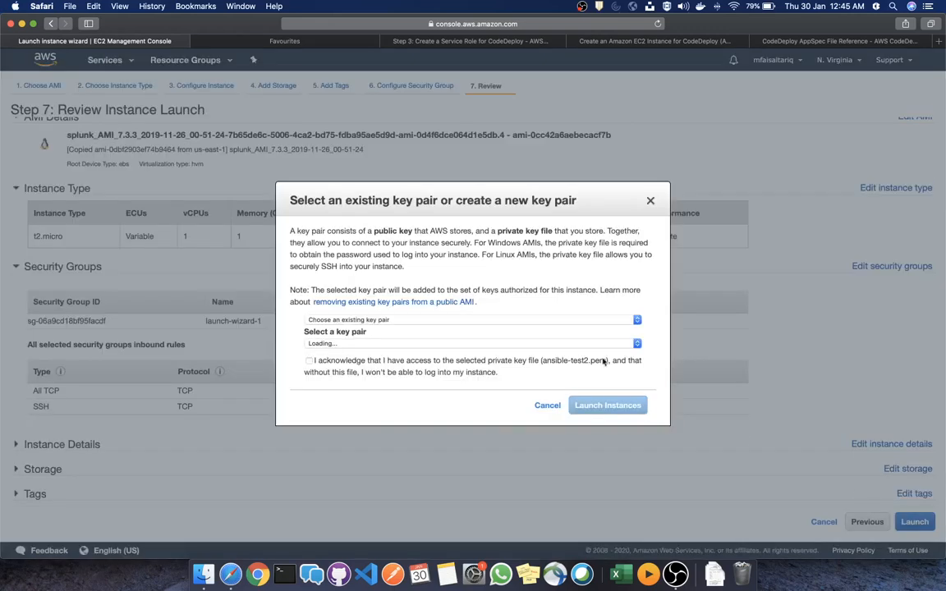
left_click(311, 361)
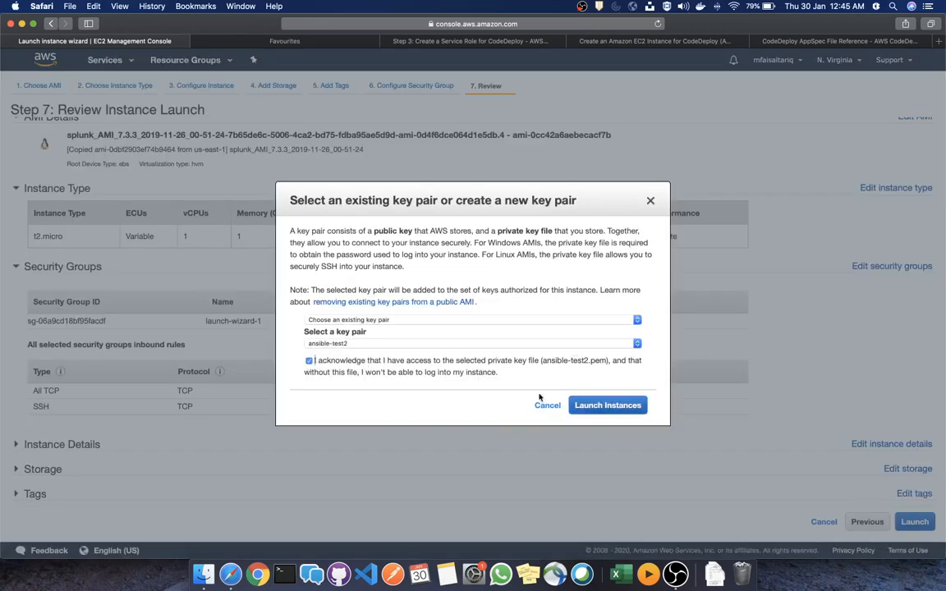
left_click(607, 404)
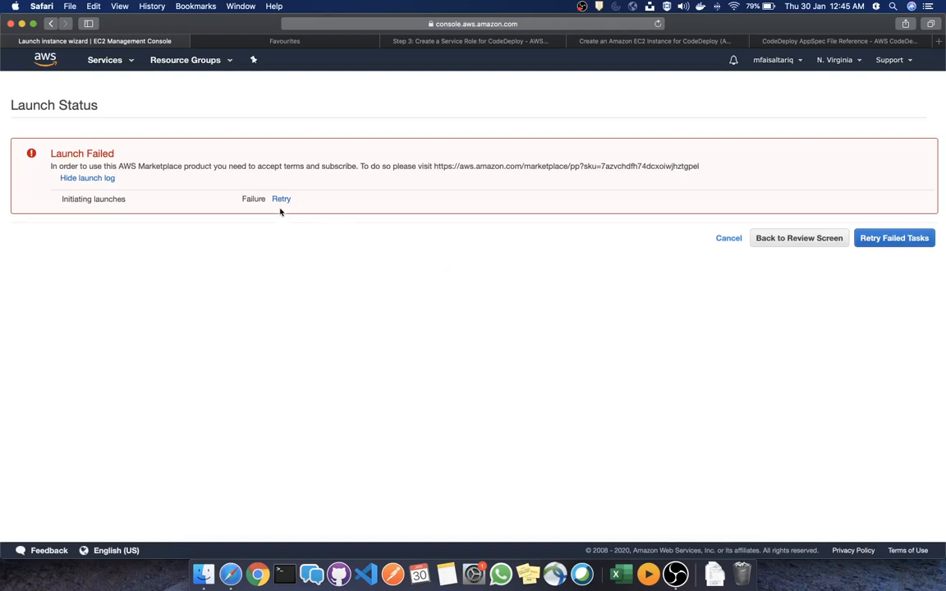
left_click(777, 238)
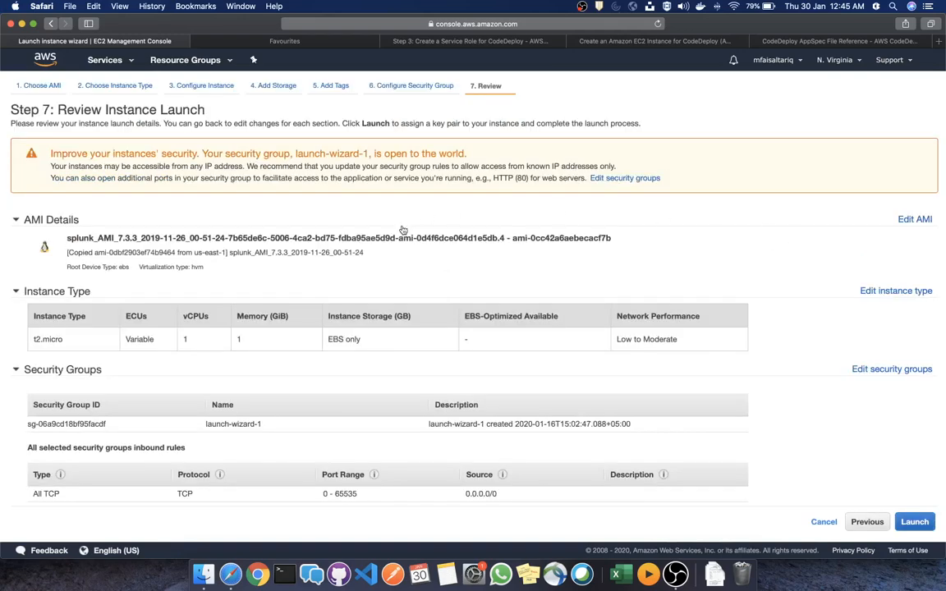
Revisit the AMI step and continue again with the splunk AMI
left_click(117, 85)
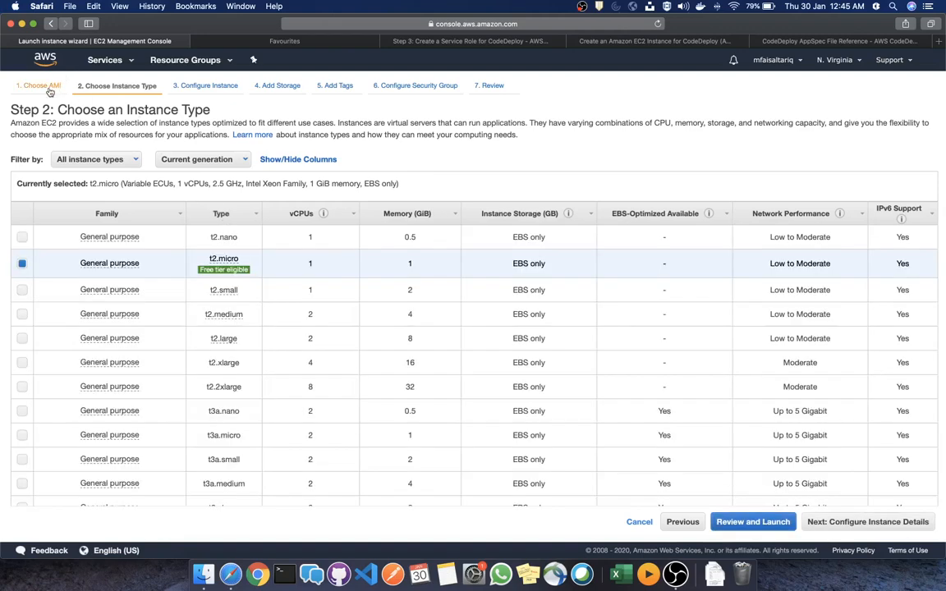
left_click(42, 85)
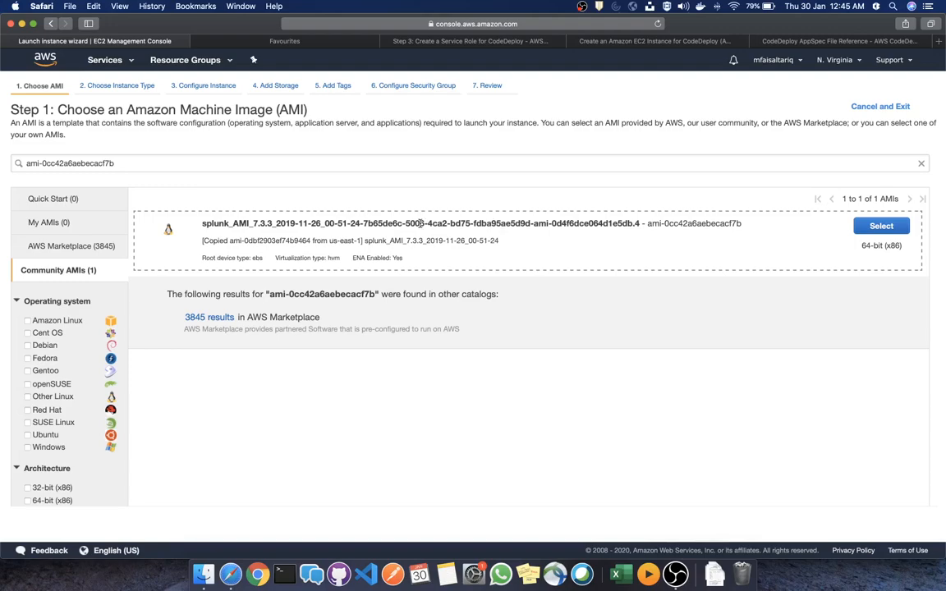
left_click(881, 228)
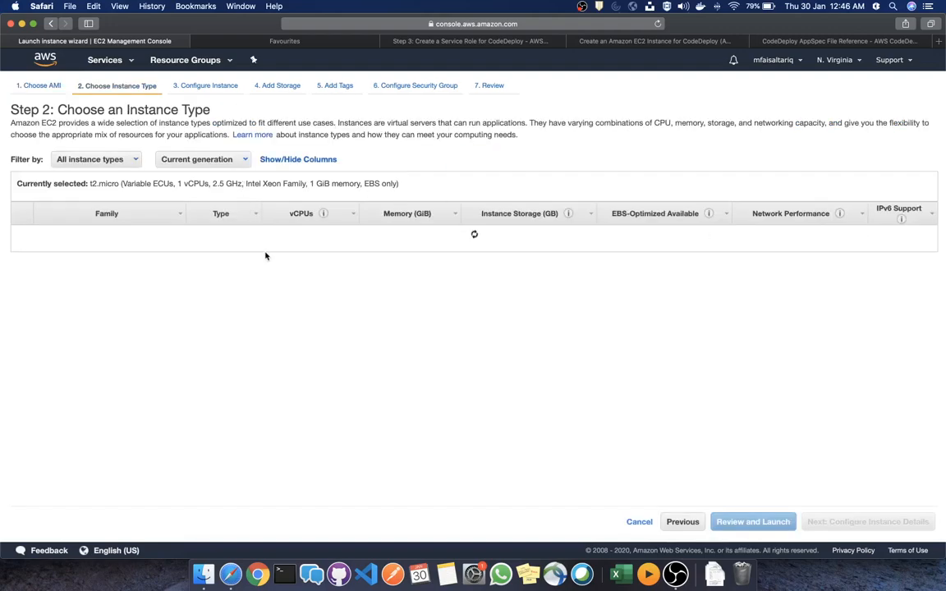
scroll(273, 269, "down", 15)
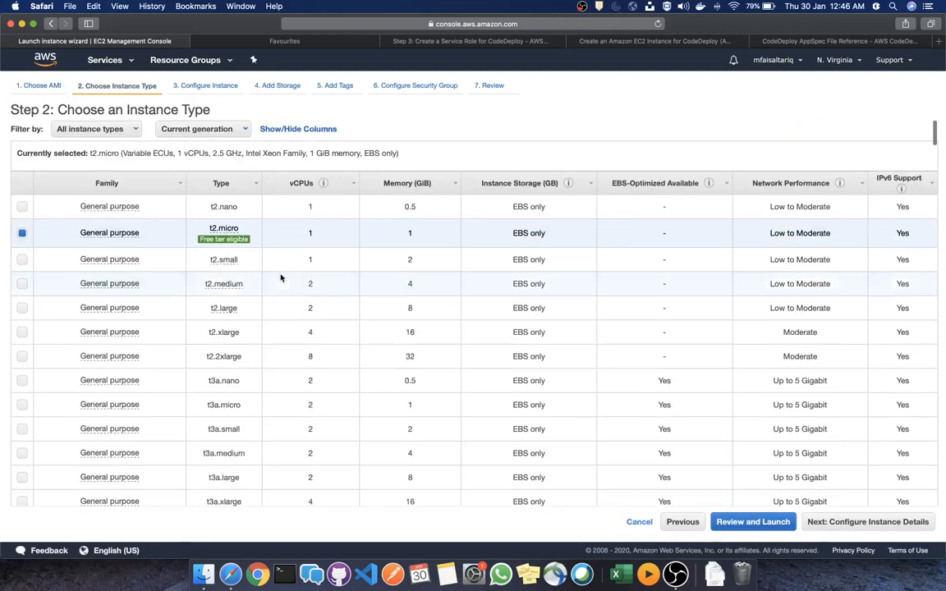
scroll(278, 279, "up", 15)
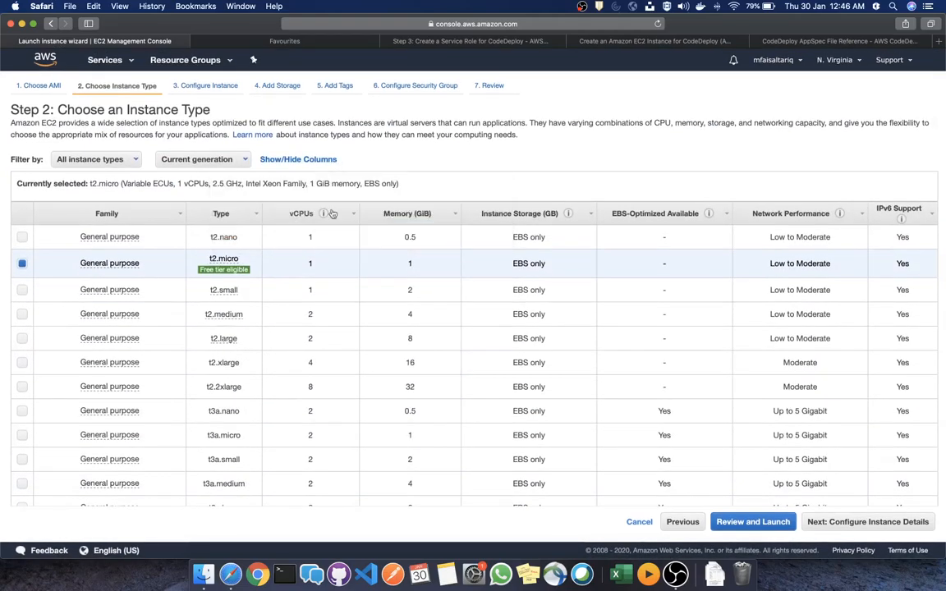
Step through the details, storage, tags, security group and review tabs, then return to Step 2 with t2.micro
left_click(205, 85)
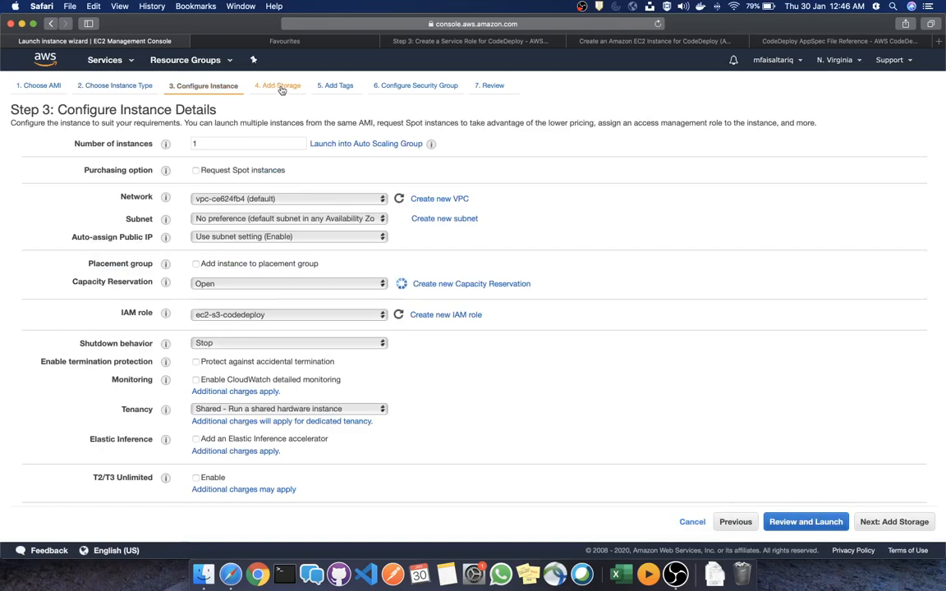
left_click(267, 89)
left_click(330, 87)
left_click(395, 88)
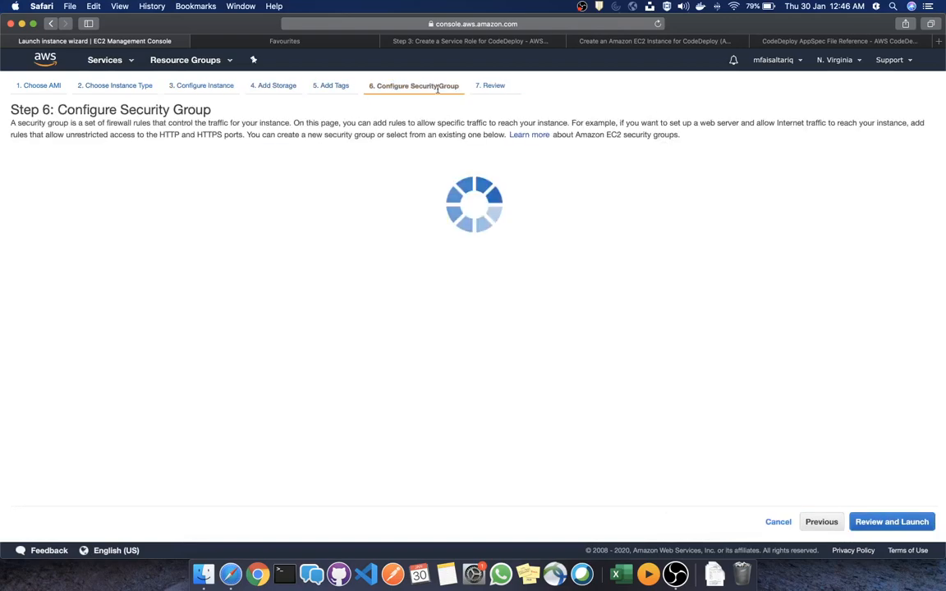
left_click(494, 87)
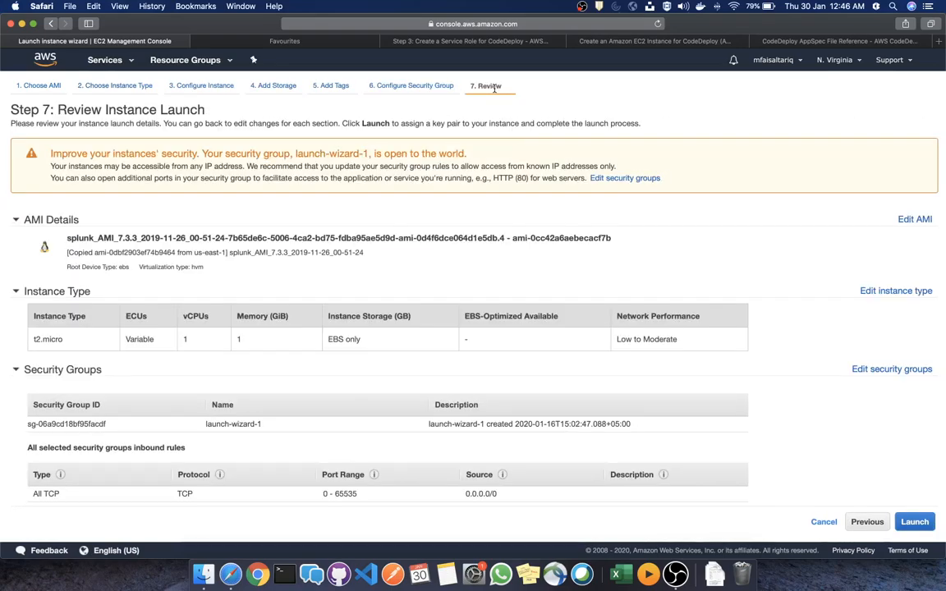
scroll(821, 408, "down", 5)
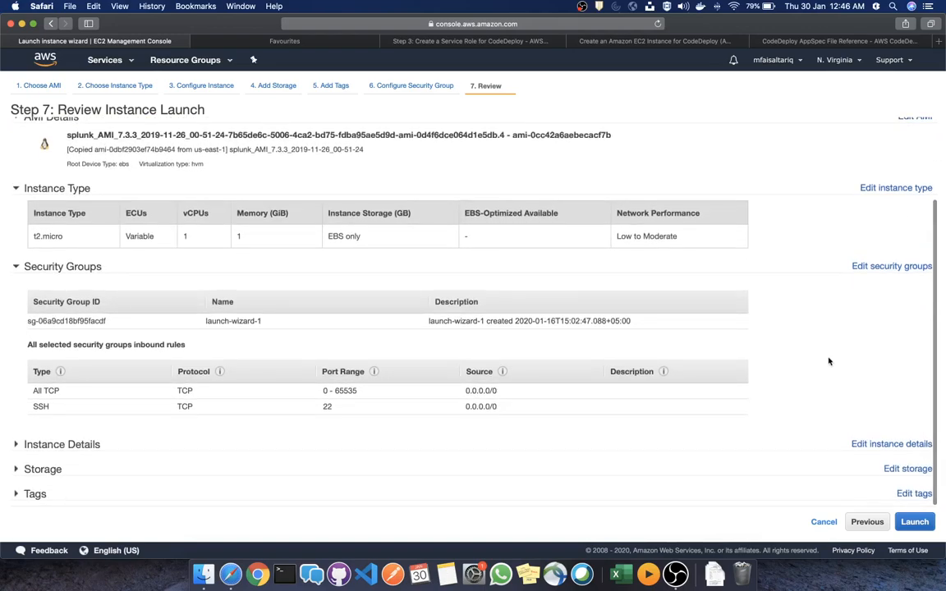
scroll(823, 360, "up", 5)
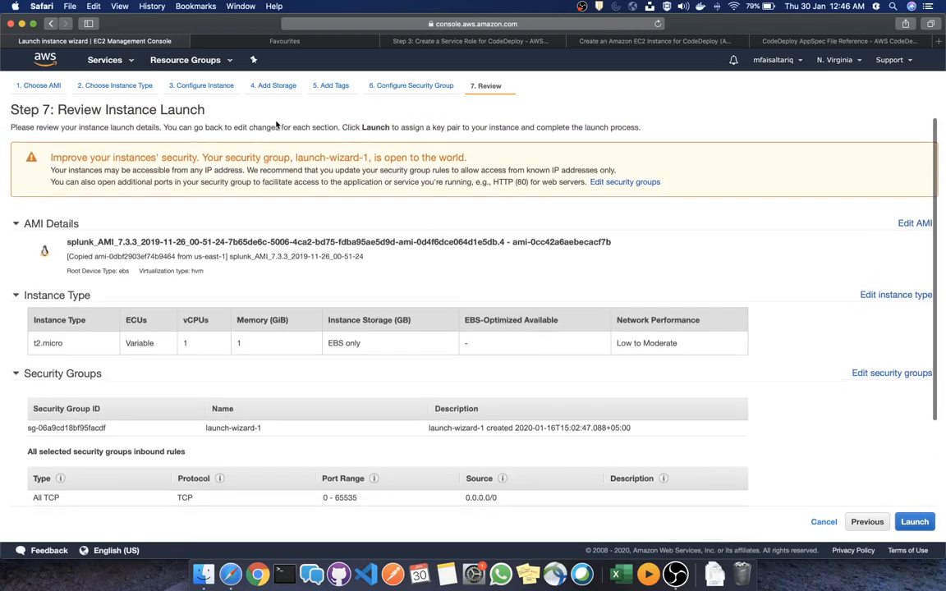
left_click(111, 86)
left_click(321, 44)
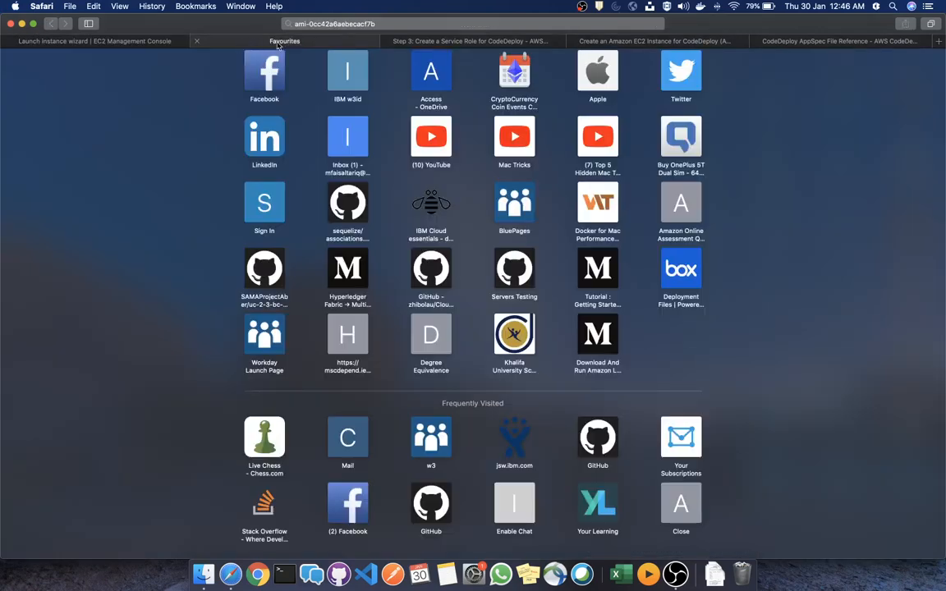
left_click(139, 41)
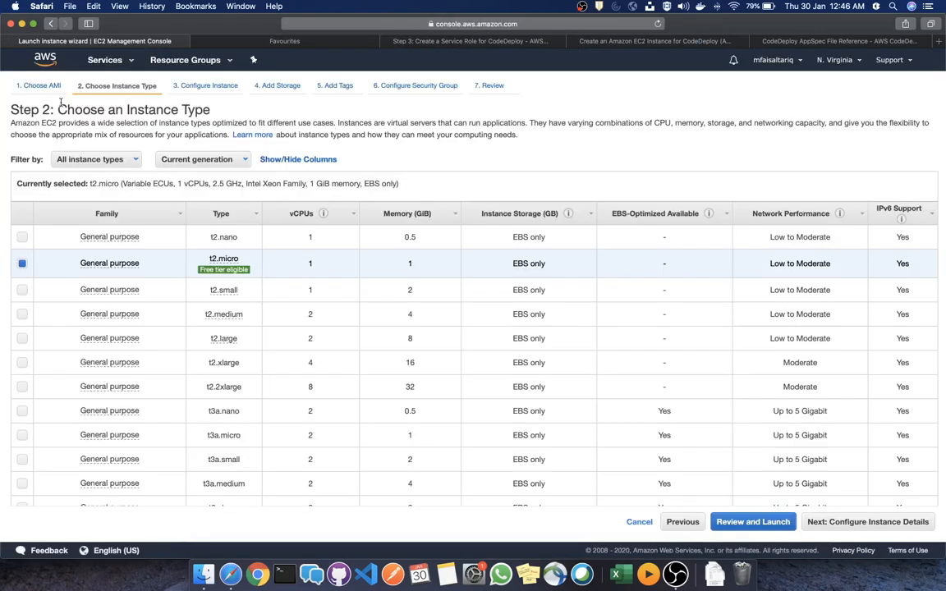
Clear the AMI ID search, filter to Amazon Linux, and select Amazon Linux 2 AMI from Quick Start
left_click(42, 85)
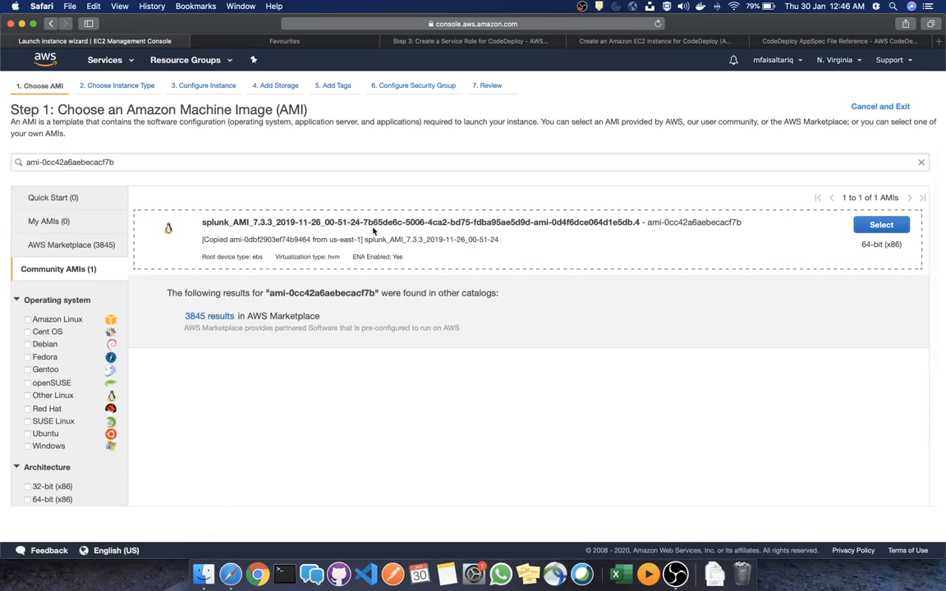
left_click(66, 270)
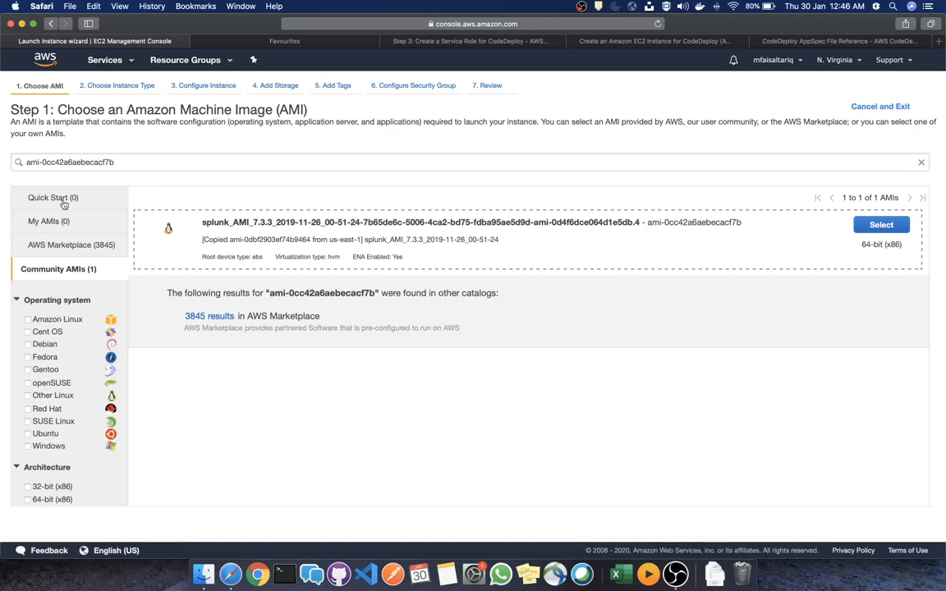
left_click_drag(140, 162, 22, 161)
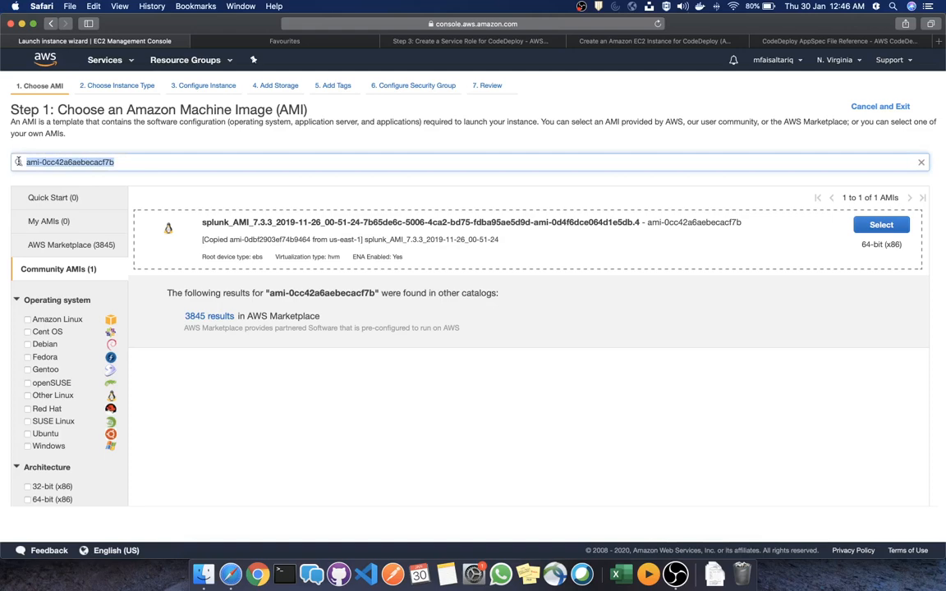
left_click(51, 320)
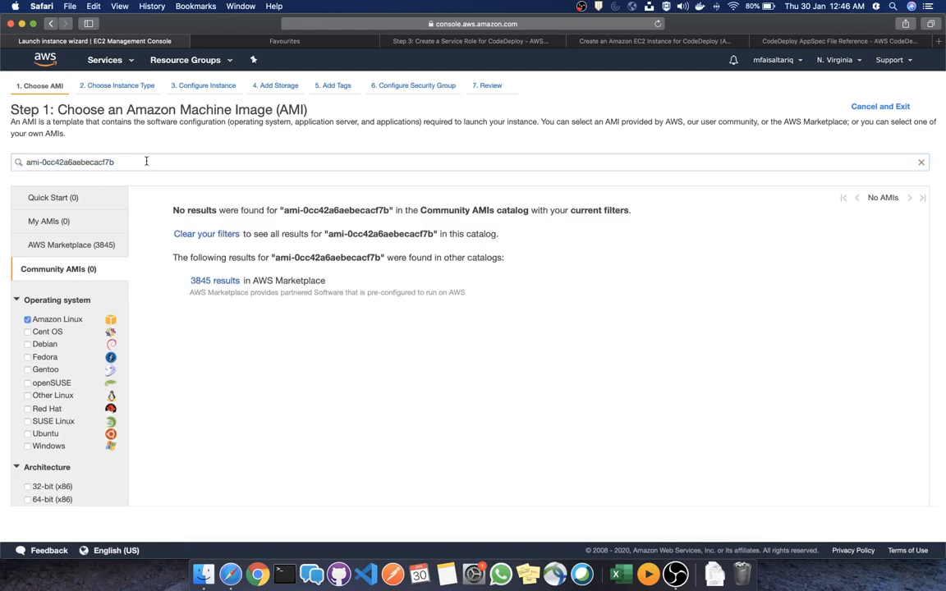
left_click_drag(147, 162, 0, 152)
key("BackSpace")
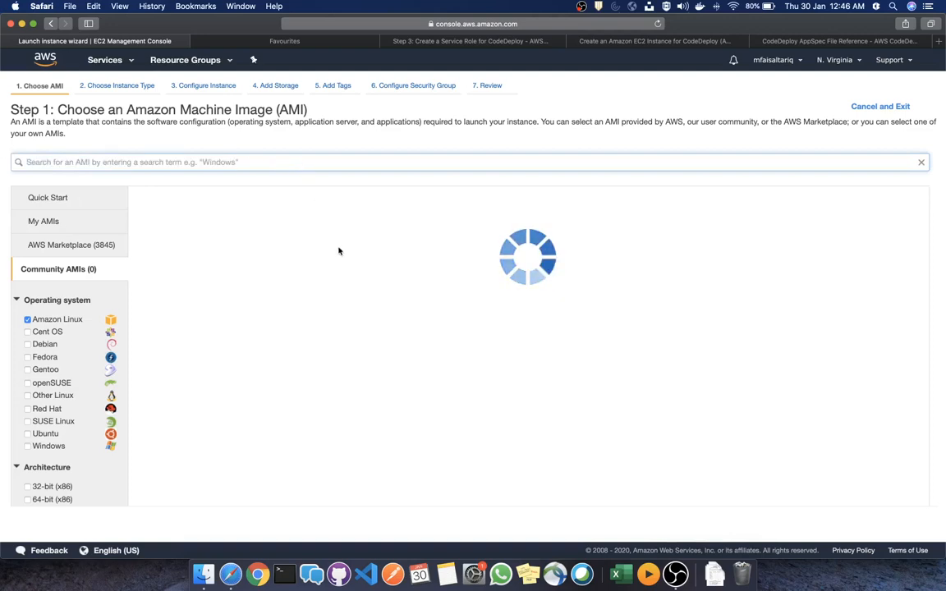
left_click(62, 197)
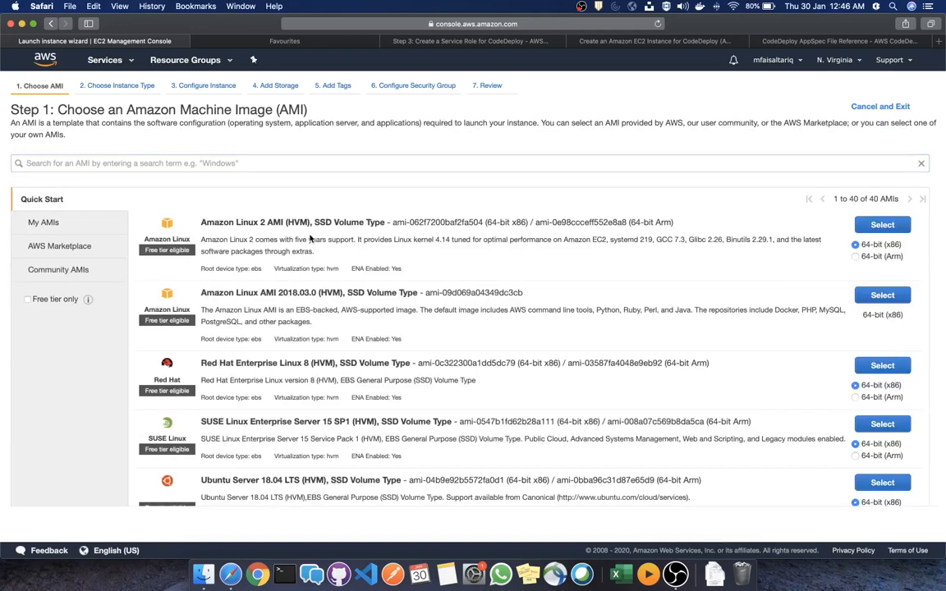
left_click(882, 226)
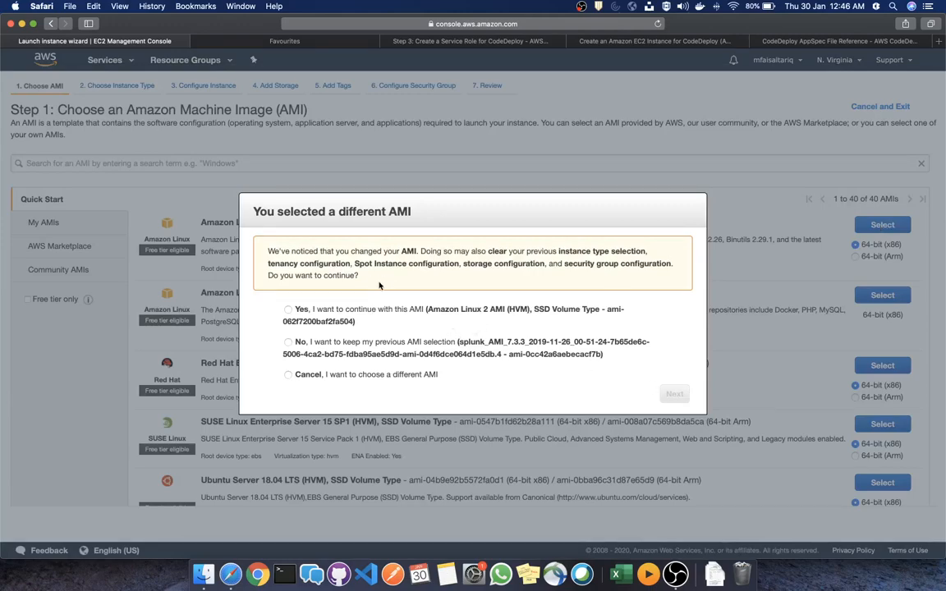
Confirm switching to the Amazon Linux 2 AMI and move on to instance details
left_click(288, 310)
left_click(674, 395)
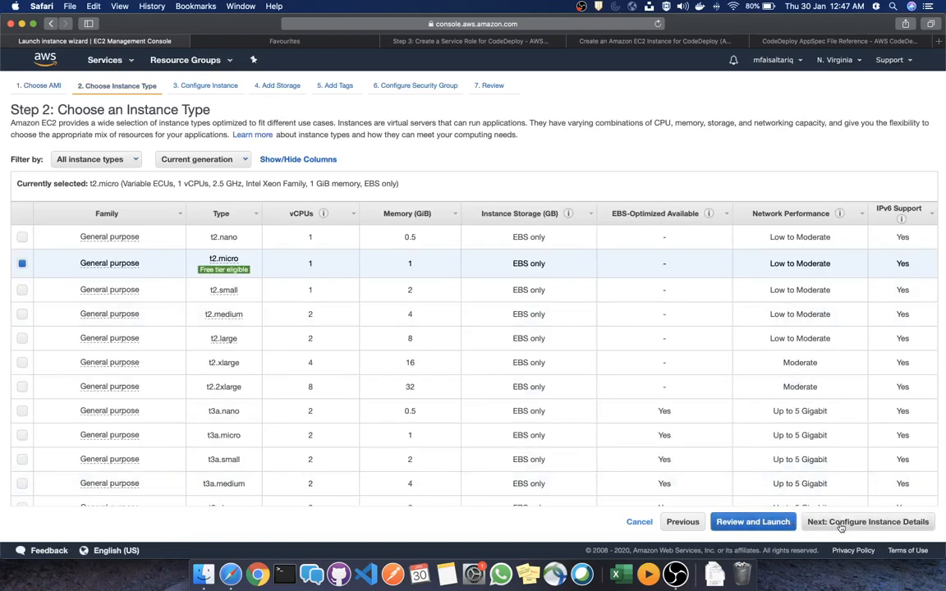
left_click(841, 523)
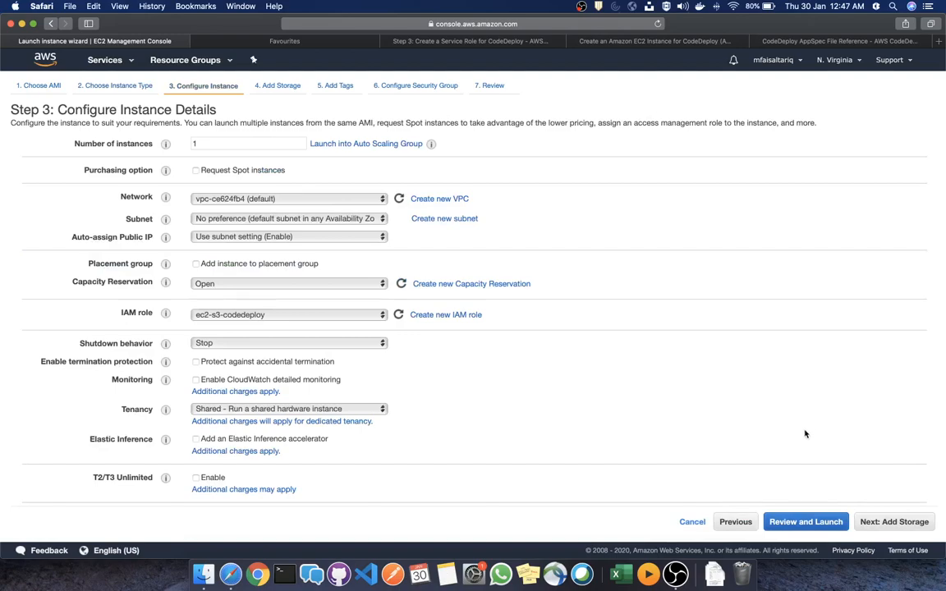
scroll(805, 435, "down", 5)
scroll(805, 435, "up", 4)
scroll(804, 435, "down", 4)
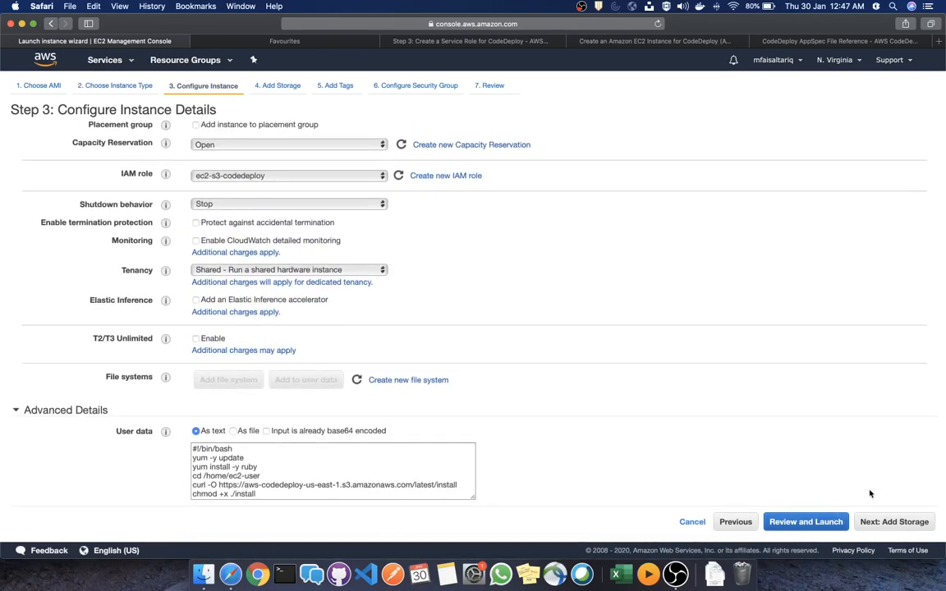
Advance past storage and tags to Step 6 and select the existing security group launch-wizard-1
left_click(893, 522)
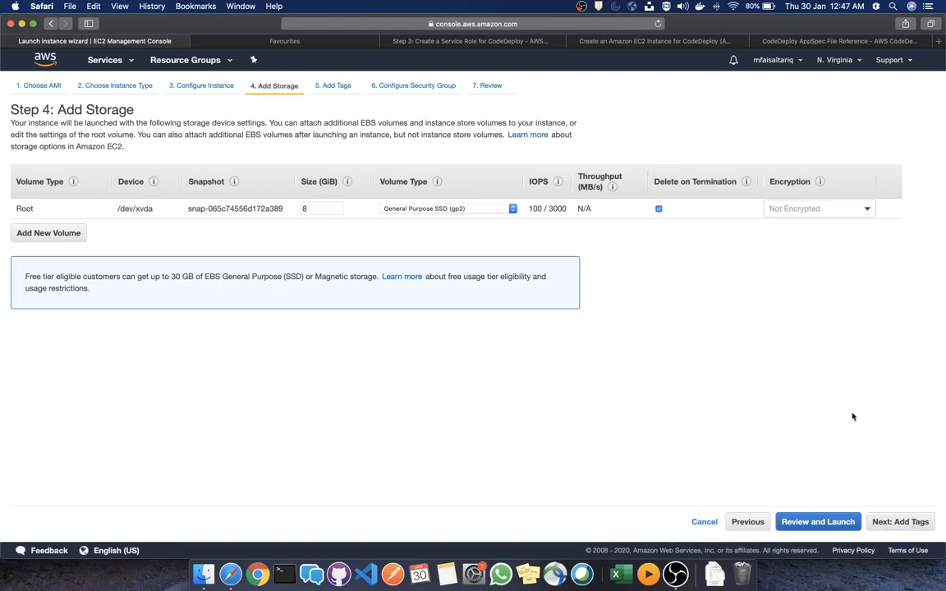
left_click(897, 522)
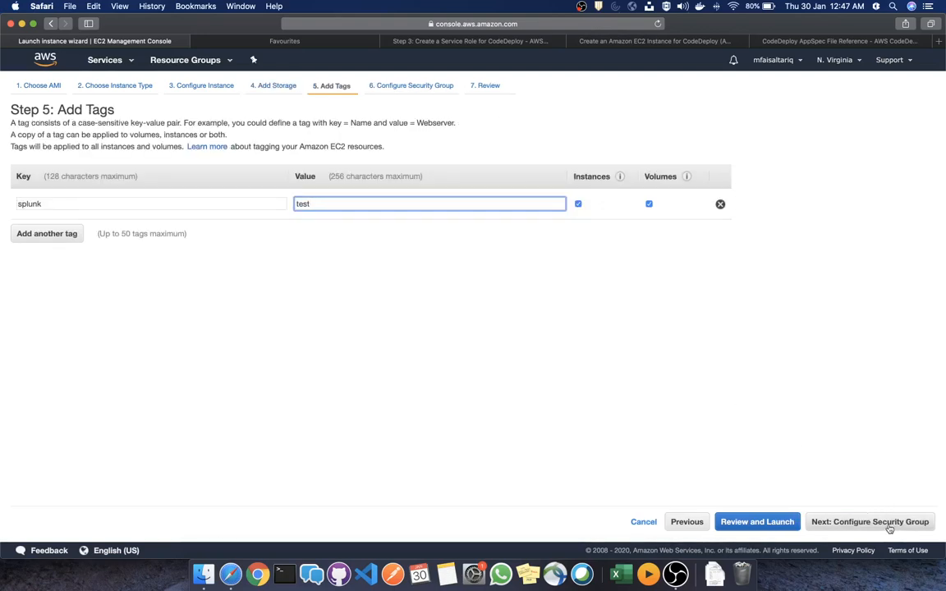
left_click(879, 523)
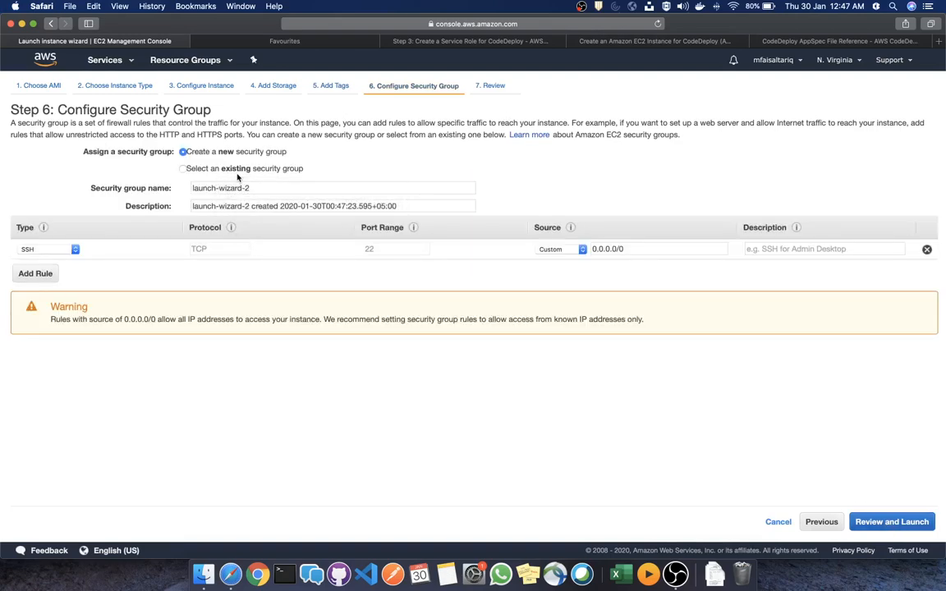
left_click(240, 206)
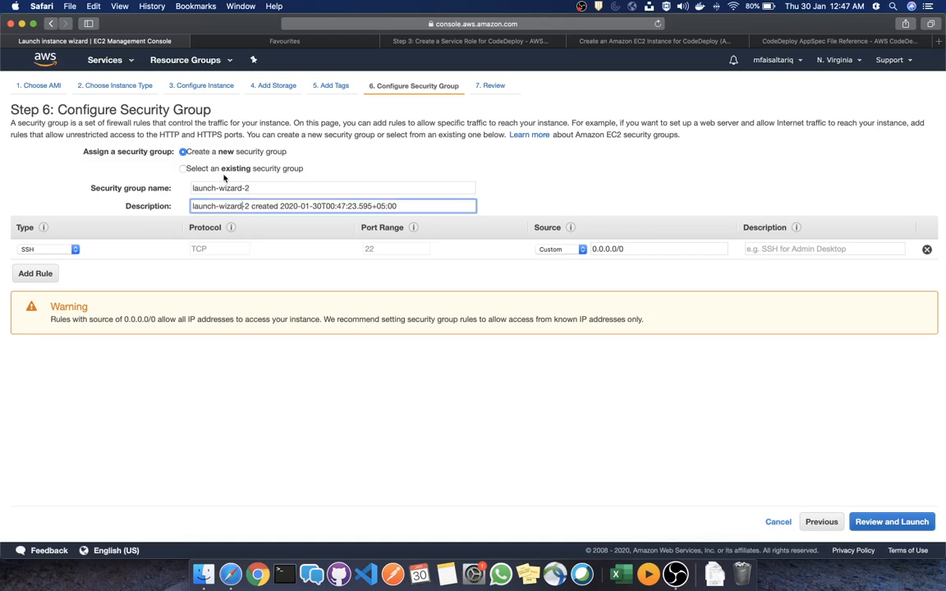
left_click(203, 167)
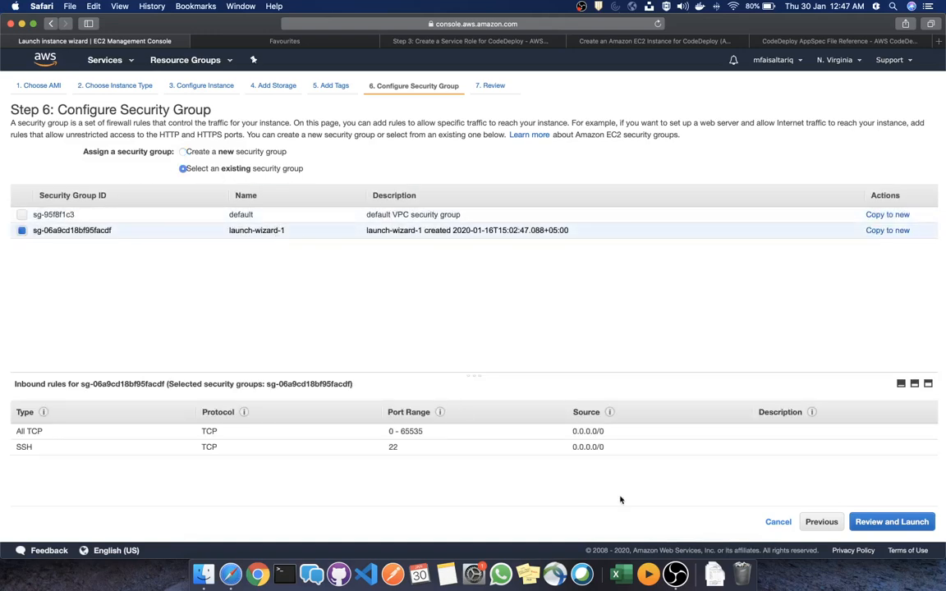
Review the t2.micro Amazon Linux 2 instance and launch it with existing key pair ansible-test2
left_click(900, 522)
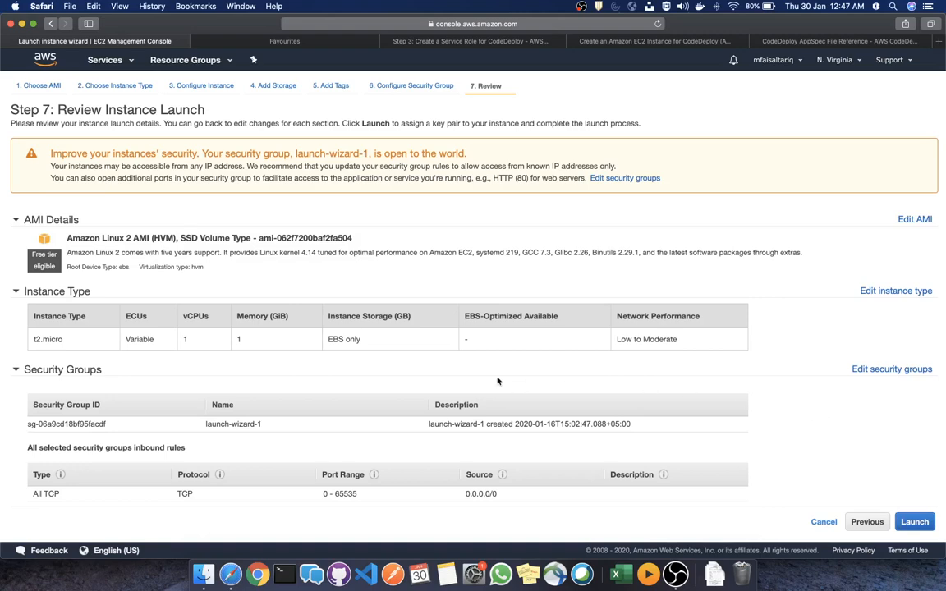
scroll(496, 381, "down", 3)
scroll(500, 380, "up", 3)
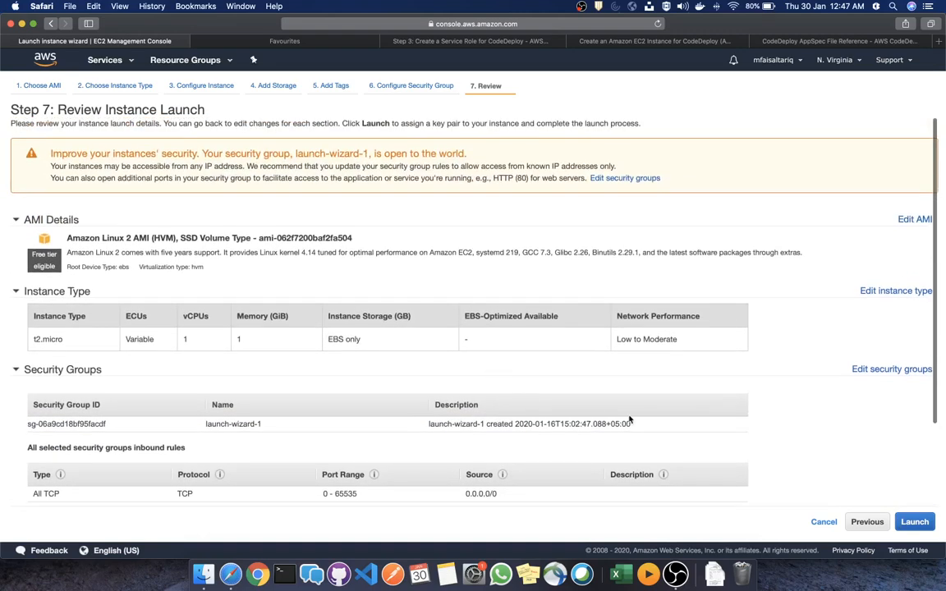
left_click(916, 524)
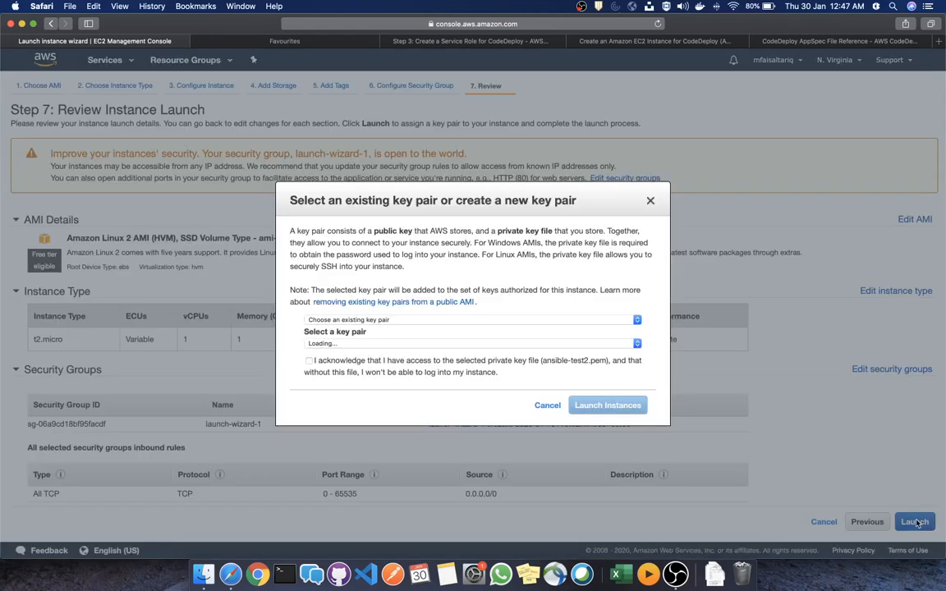
left_click(357, 368)
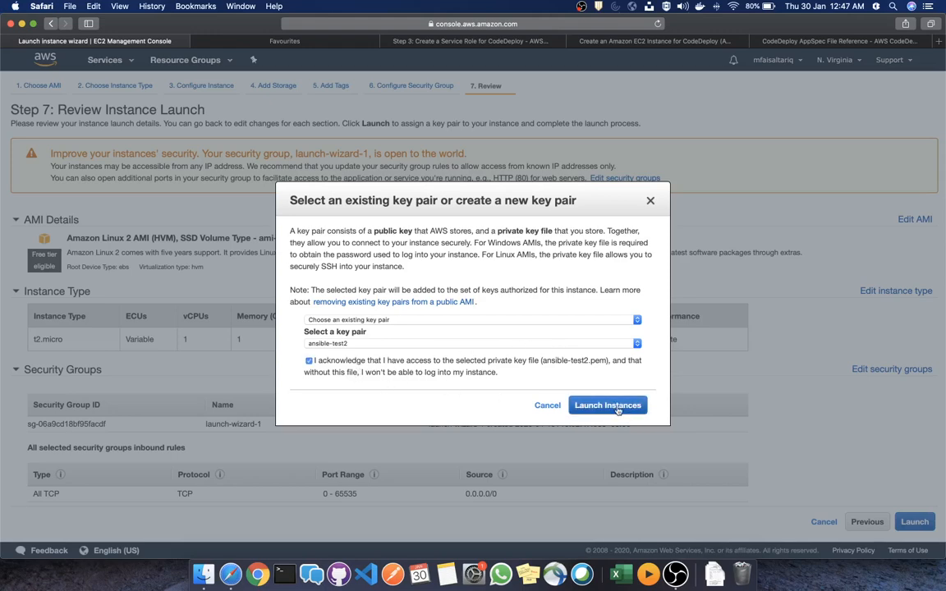
left_click(609, 405)
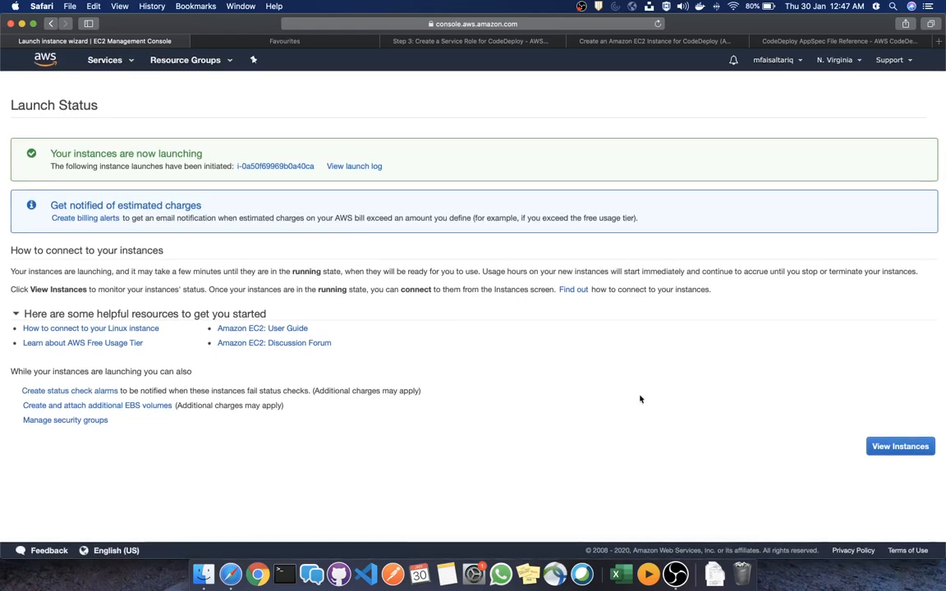
Select the pending instance in the Instances list, copy its public DNS name, and open Terminal
left_click(898, 449)
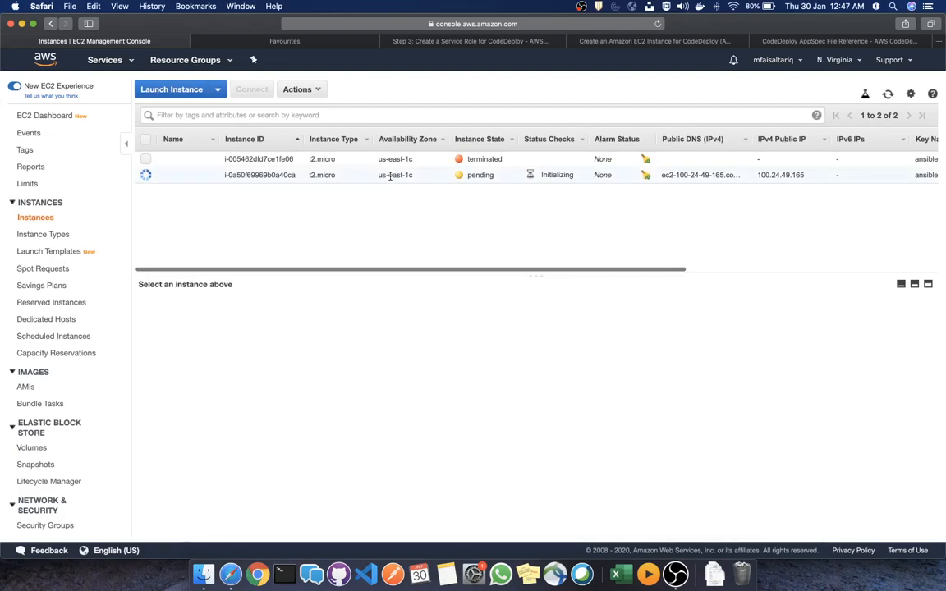
left_click(395, 176)
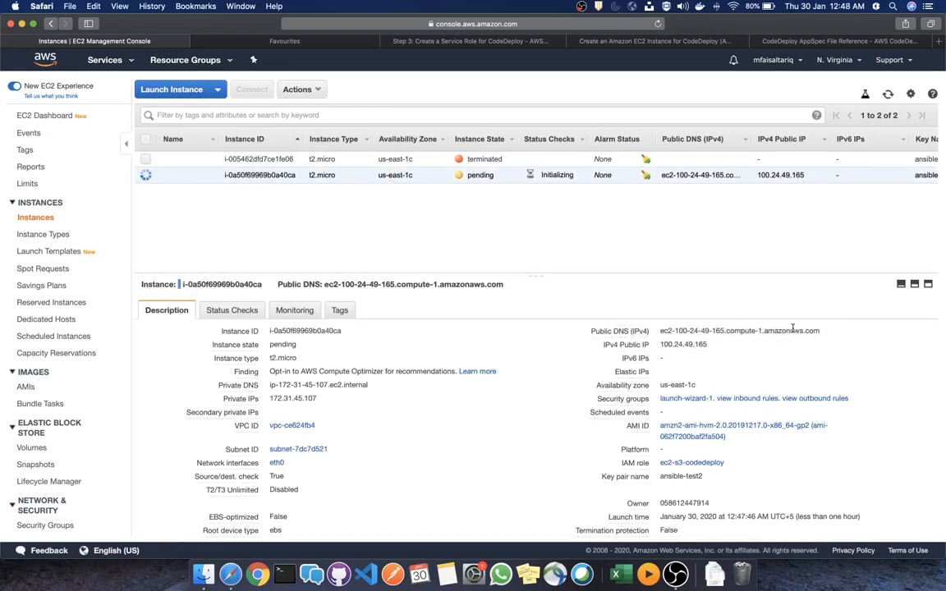
left_click(829, 331)
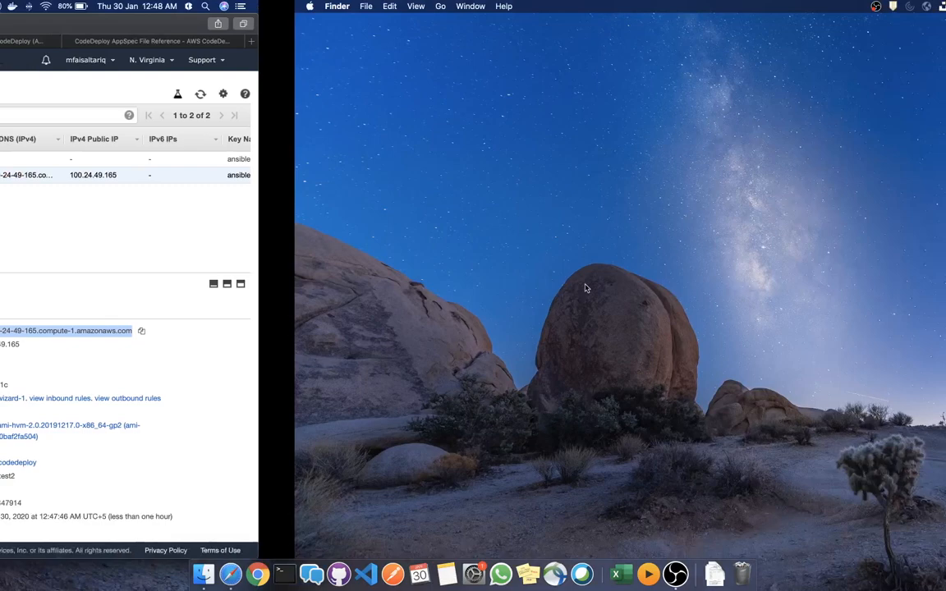
key("ctrl+Right")
left_click(289, 568)
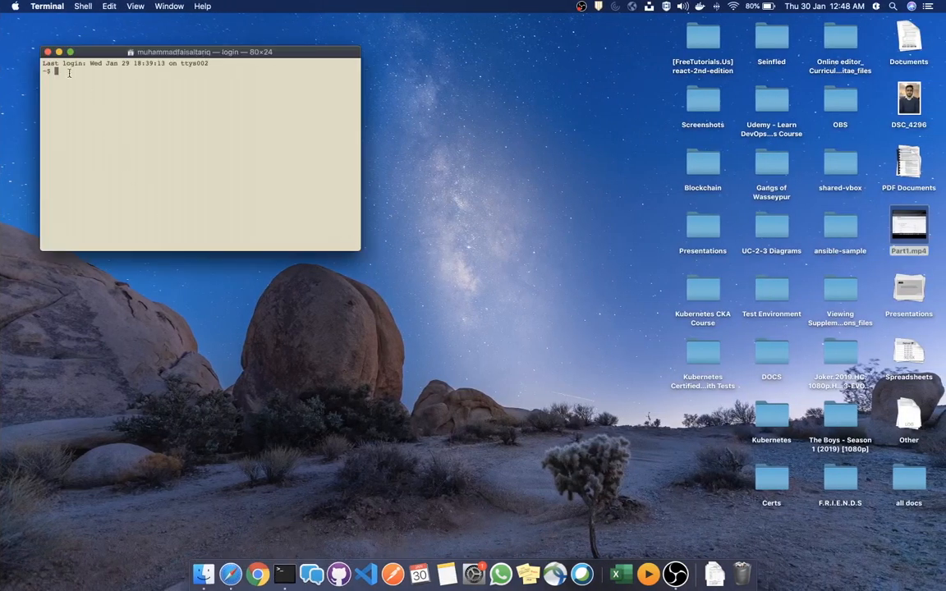
Replace the small Terminal with a fresh window enlarged to 164×50
left_click(48, 52)
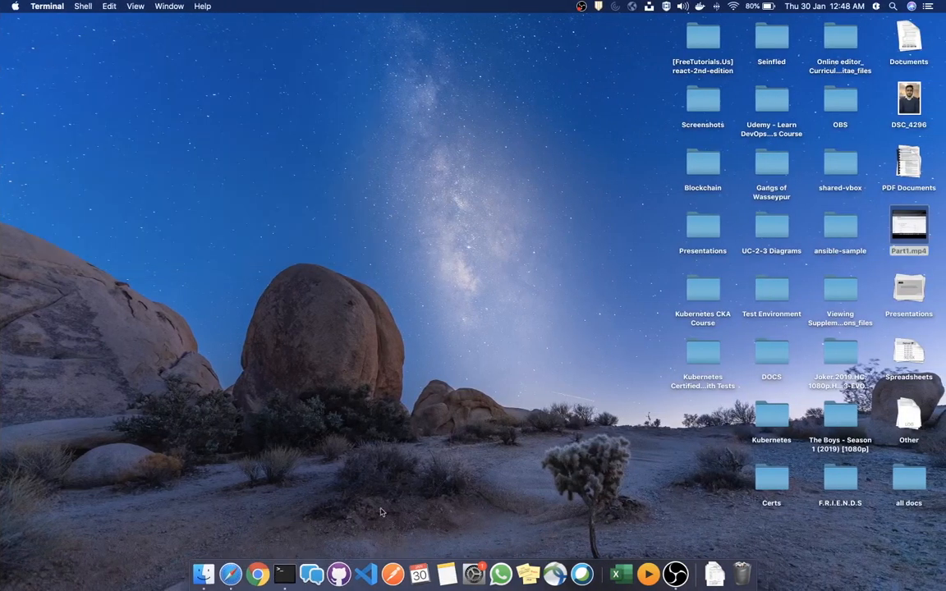
left_click(283, 574)
left_click_drag(402, 293, 735, 497)
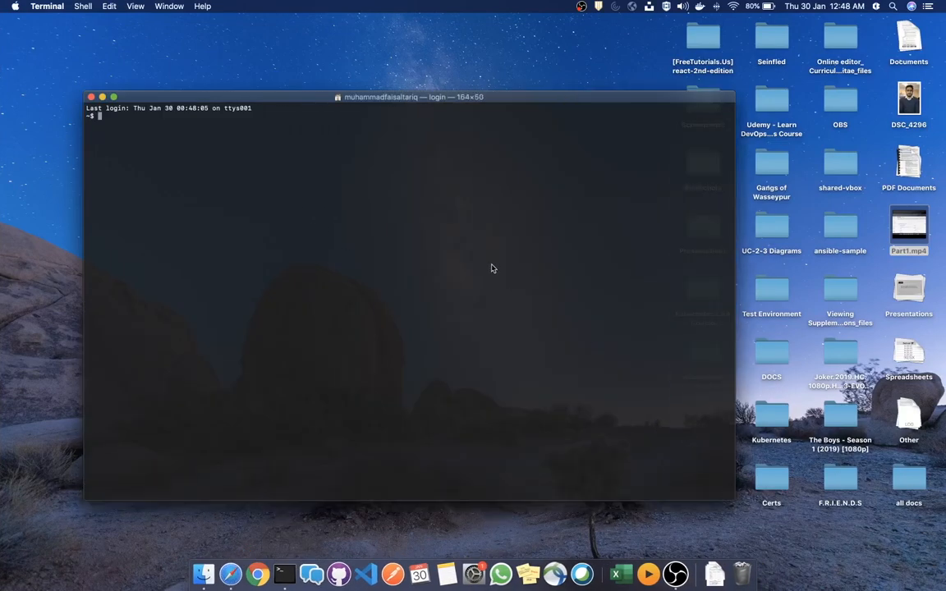
Add ~/.ssh/ansible-test2.pem to the SSH agent with ssh-add
type("ssh root")
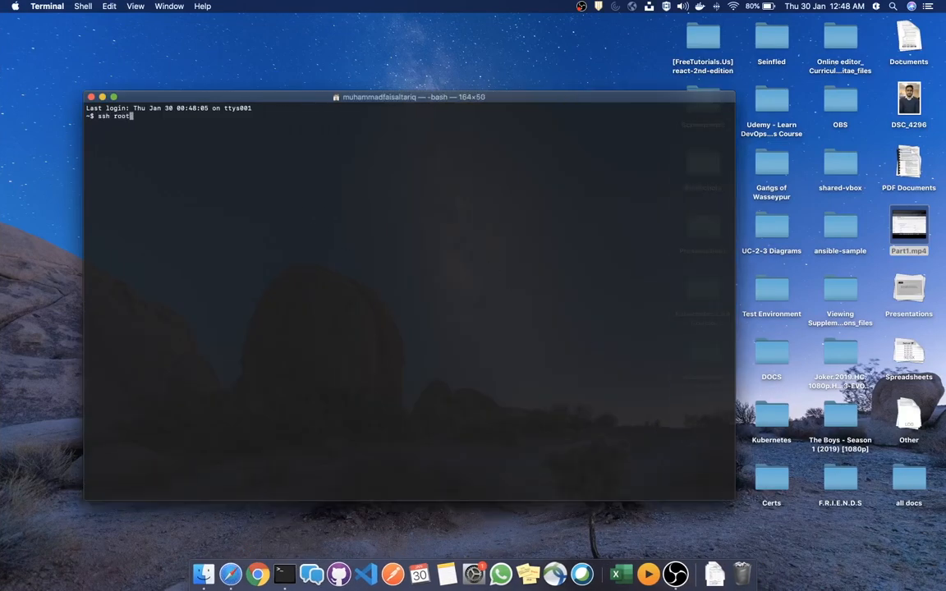
key("BackSpace")
key("BackSpace")
key("BackSpace")
type("ec2-us")
key("BackSpace")
key("BackSpace")
key("BackSpace")
key("BackSpace")
key("BackSpace")
key("BackSpace")
key("BackSpace")
key("BackSpace")
key("BackSpace")
type("ssh-add ~/.ssh/")
type("te")
key("BackSpace")
key("BackSpace")
type("ansi")
key("Tab")
type("2")
key("Tab")
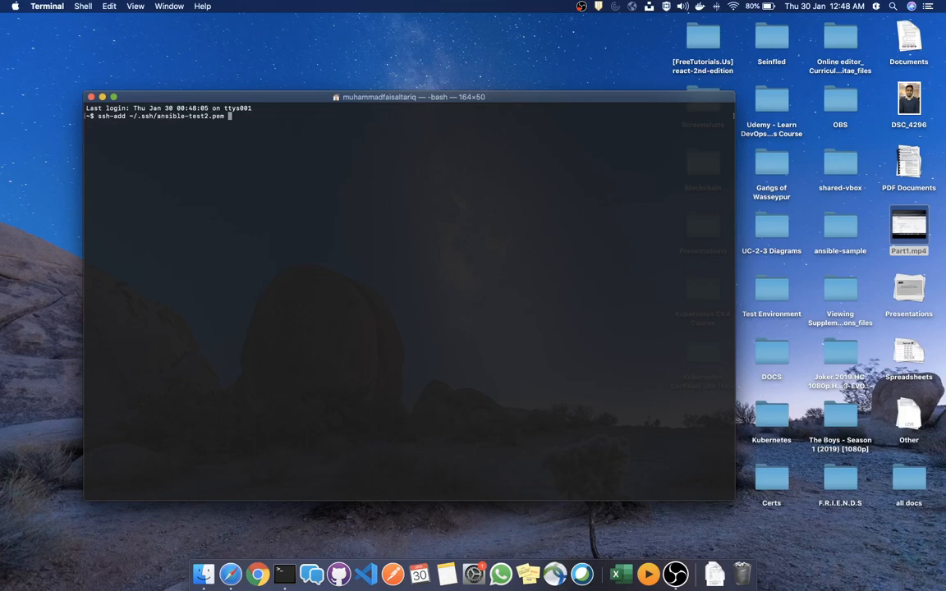
key("Return")
key("Return")
key("Return")
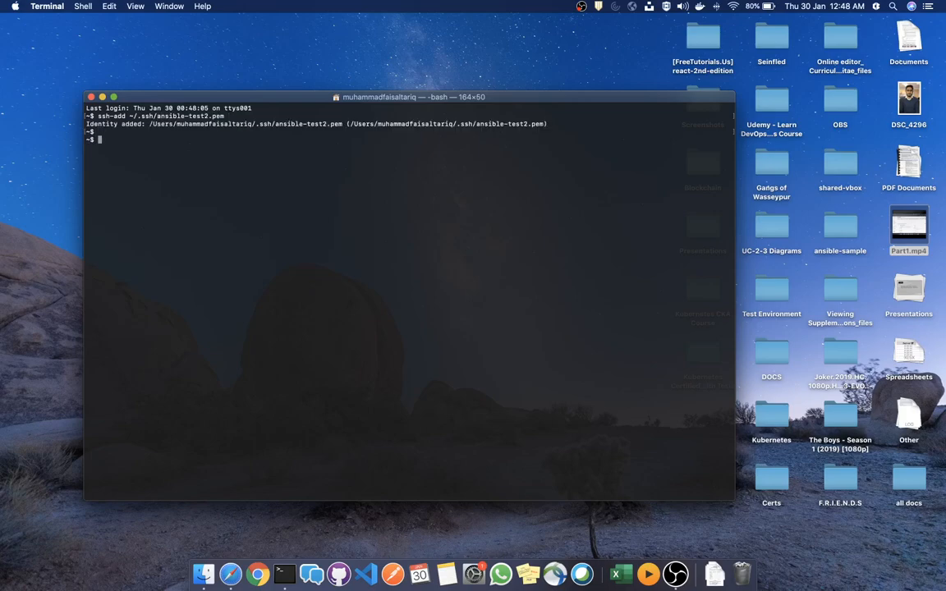
Enter an ssh command for ec2-user at the instance's pasted public DNS name
type("ssh ec2-user@")
key("super+v")
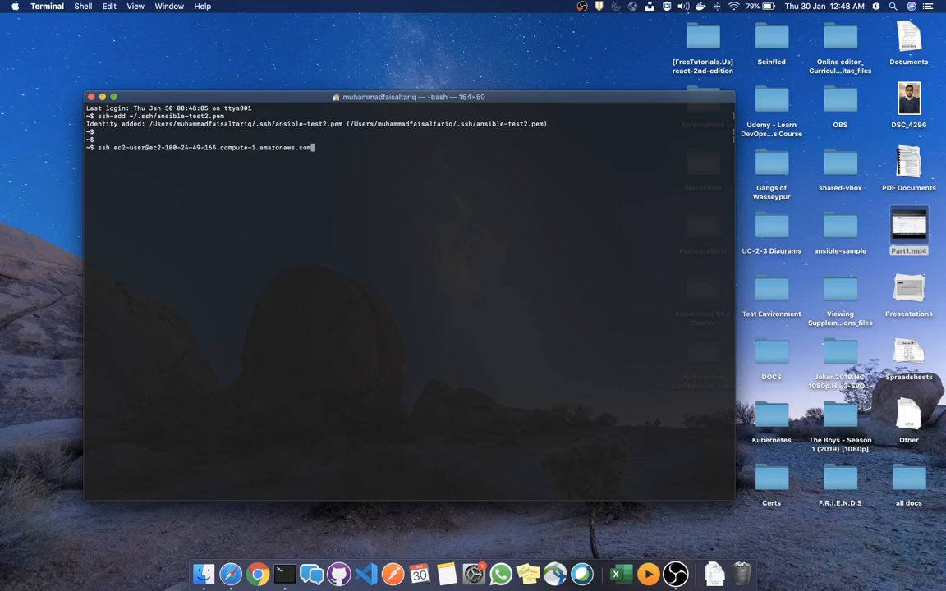
key("super+Tab")
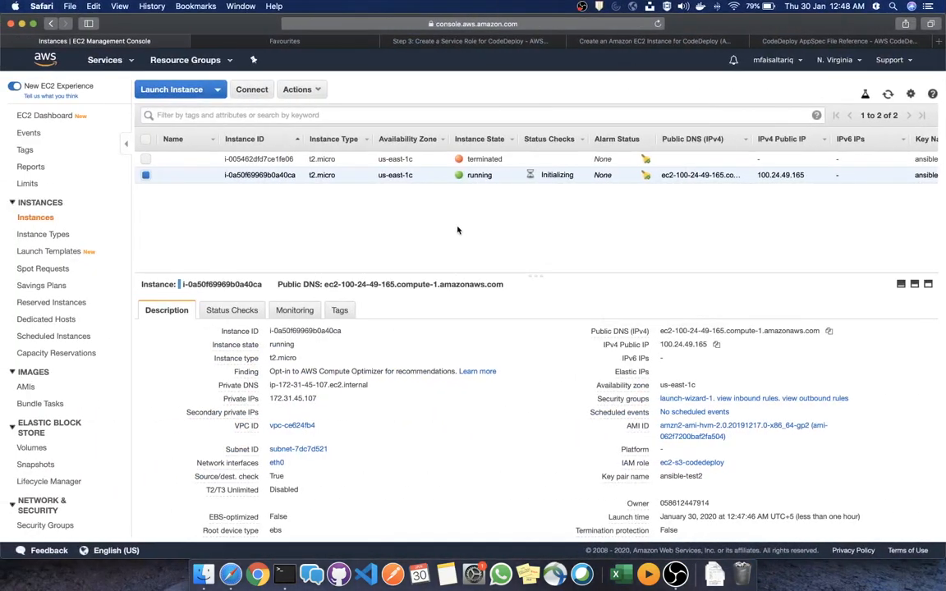
key("super+Tab")
Start the SSH connection and accept the instance's host key with yes
key("Return")
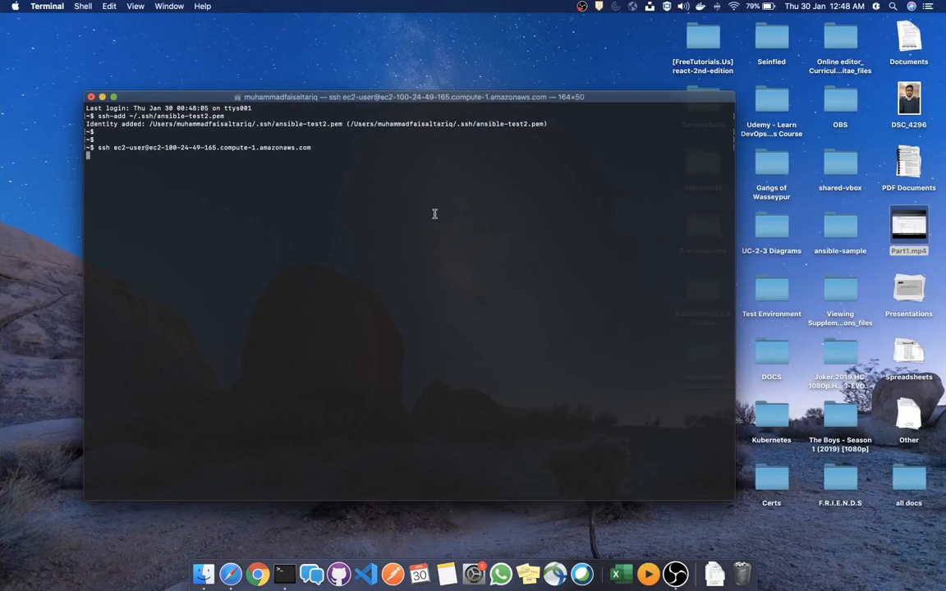
type("yes")
key("Return")
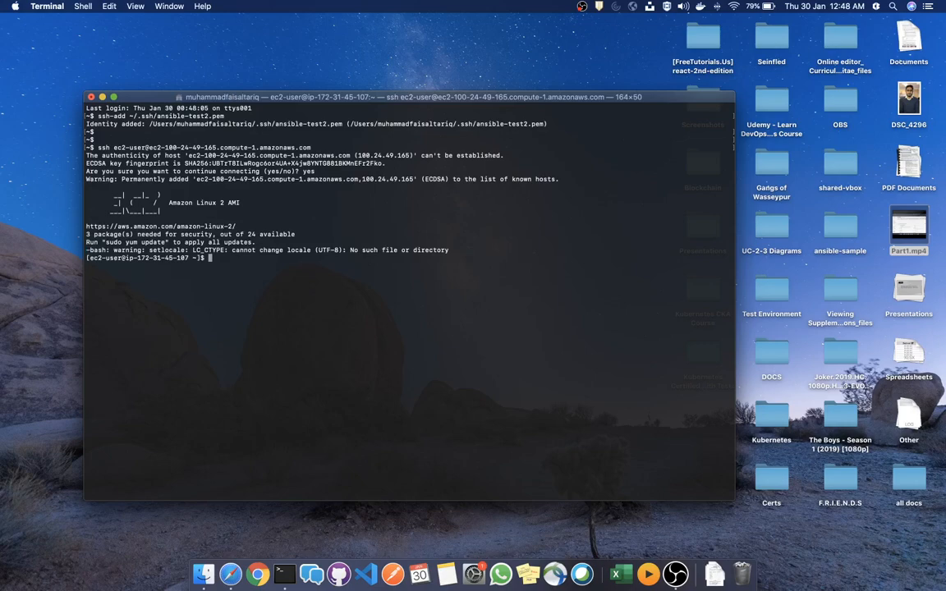
Run sudo service codedeploy-agent status, which reports the service not found, then go back to the console
type("do service codedeploy")
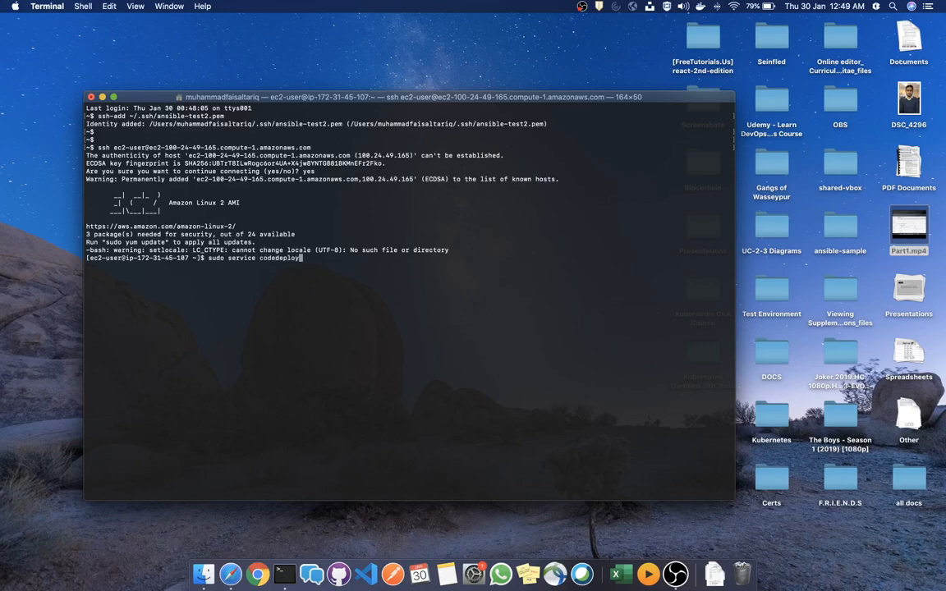
type("-agent status")
key("Return")
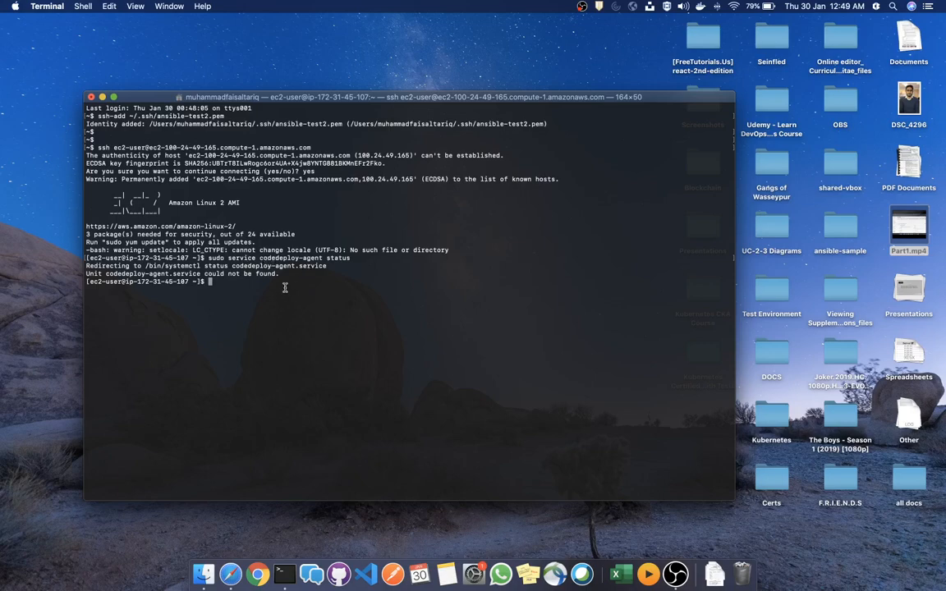
key("ctrl+Left")
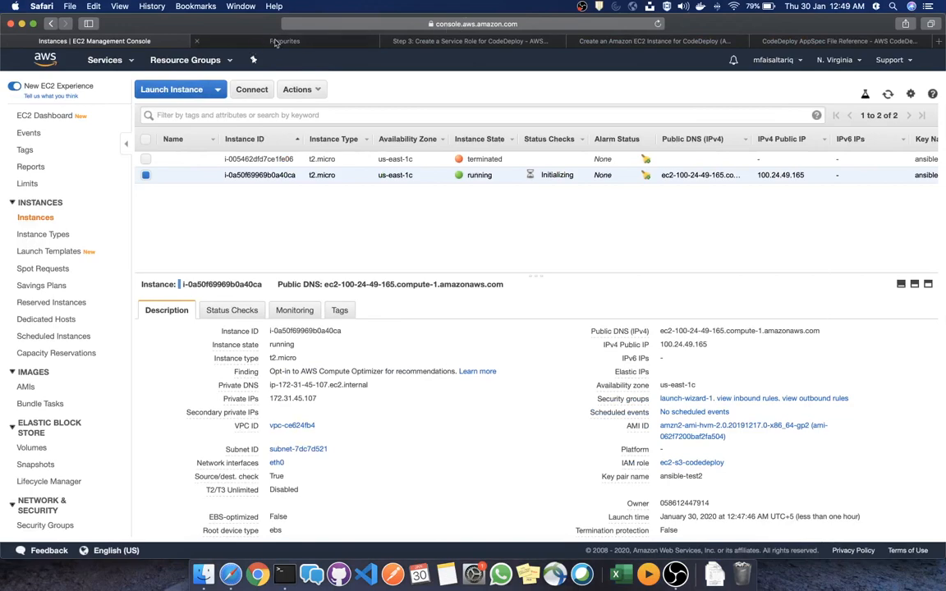
Open the guide on creating EC2 instances for CodeDeploy and scroll down through it
left_click(415, 42)
left_click(630, 41)
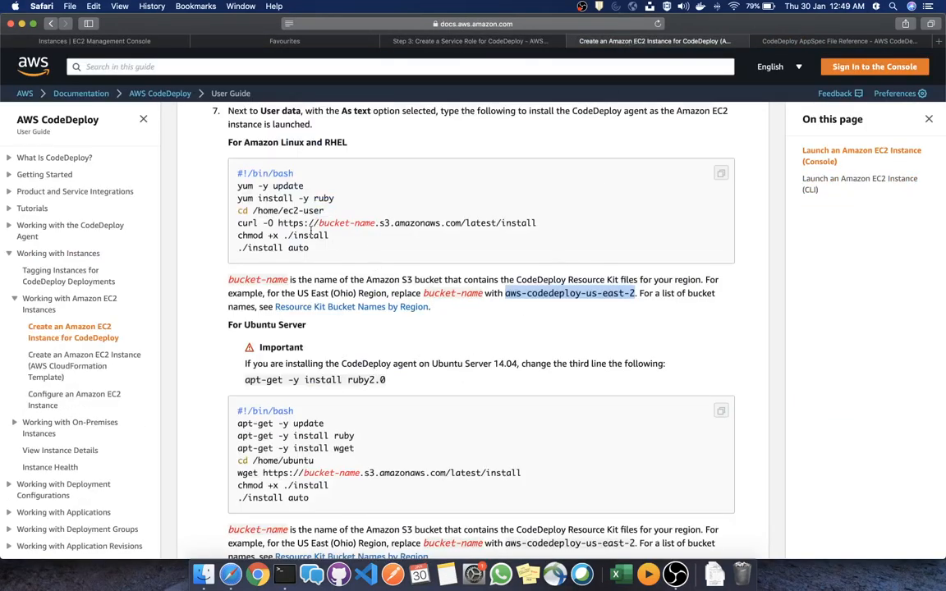
scroll(526, 342, "down", 5)
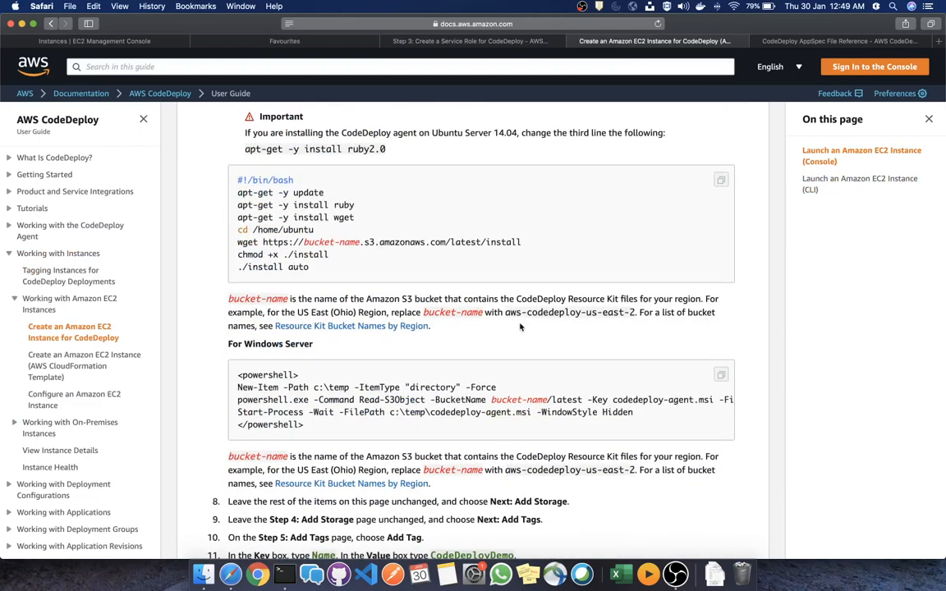
scroll(521, 326, "down", 5)
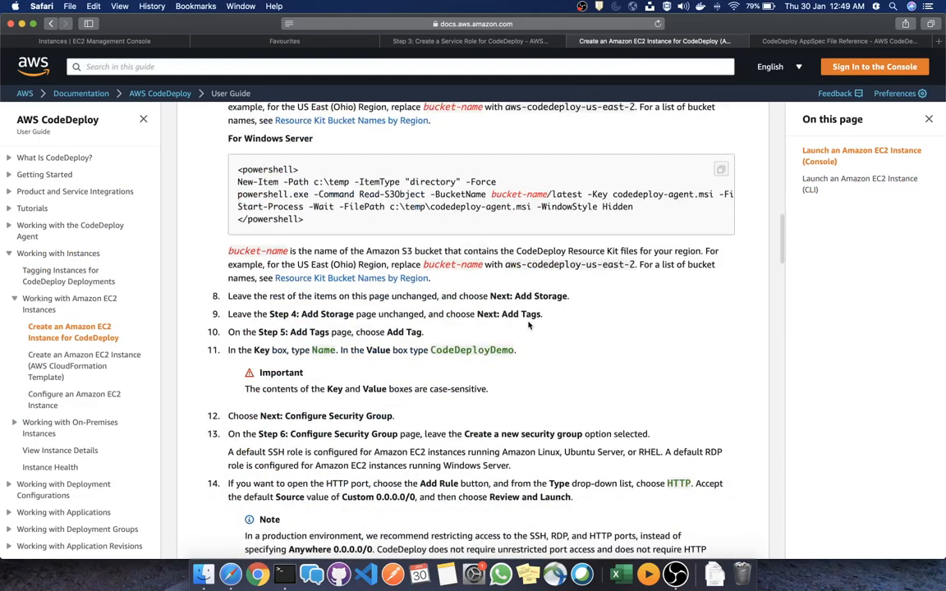
scroll(528, 326, "down", 5)
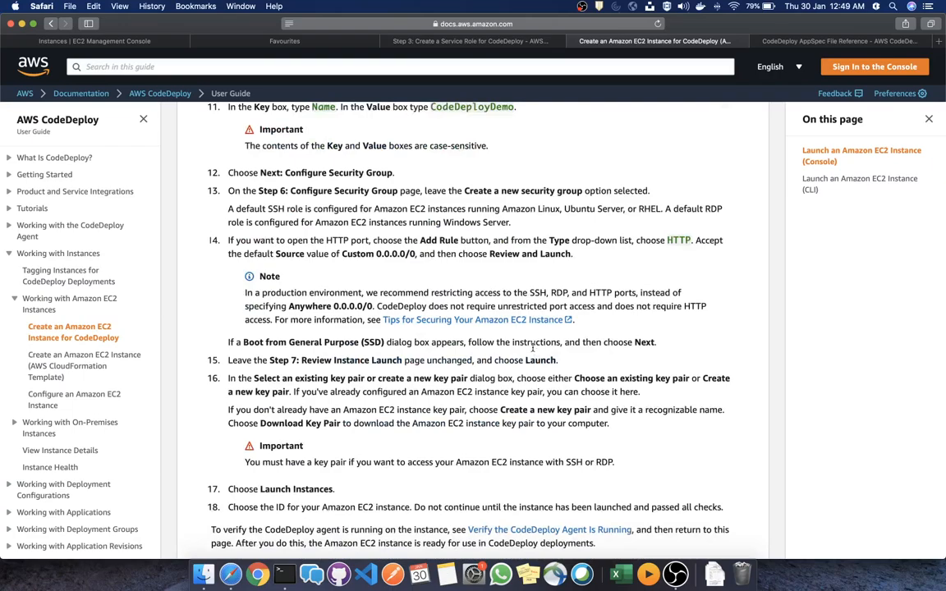
scroll(532, 348, "down", 10)
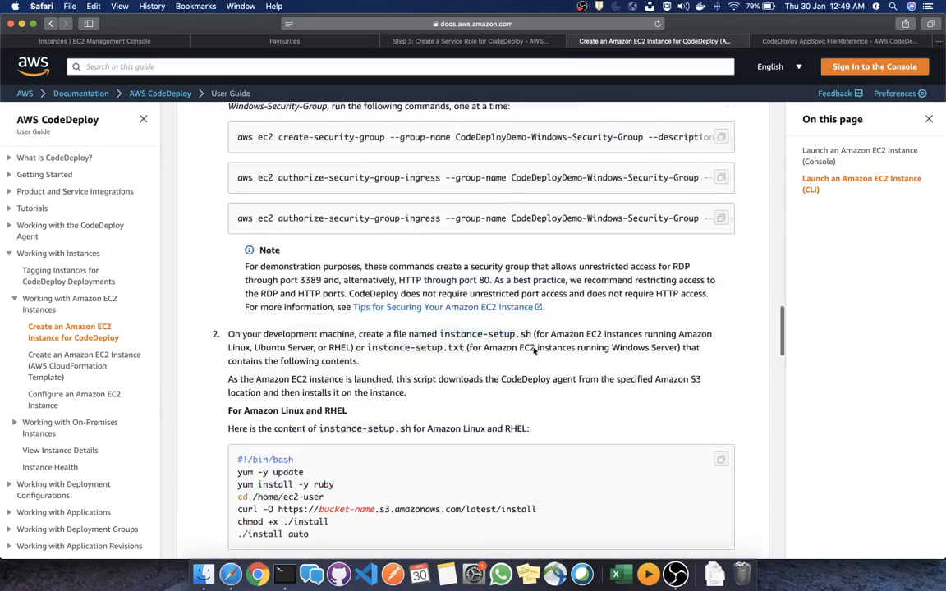
scroll(532, 349, "down", 2)
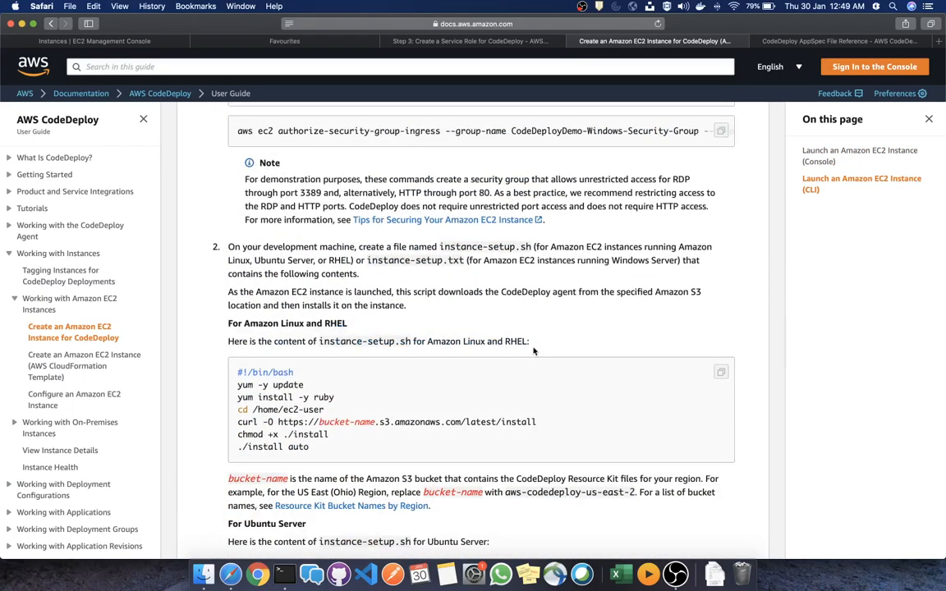
scroll(533, 350, "down", 13)
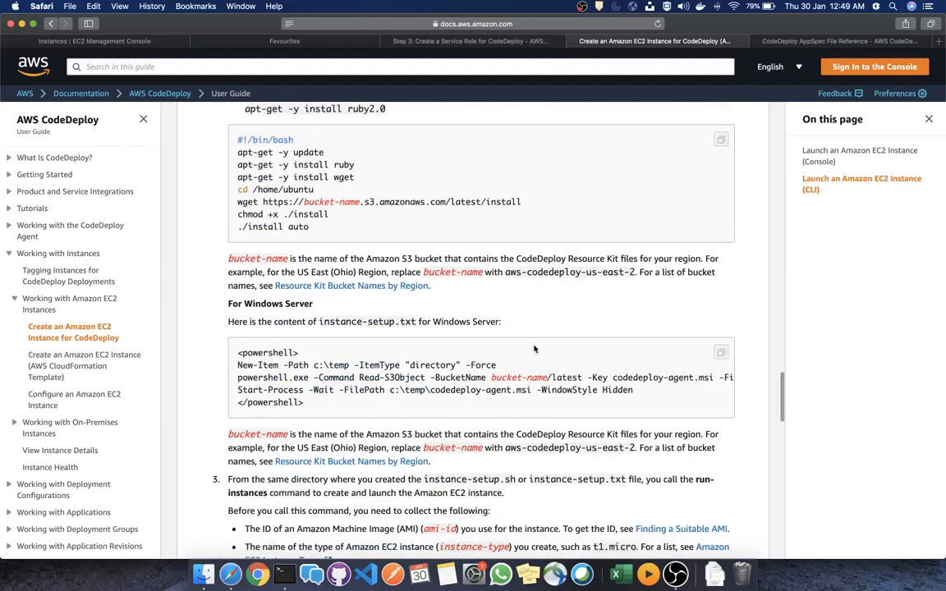
Find and step through the 'status' matches on the page, then open a new browser tab
key("super+f")
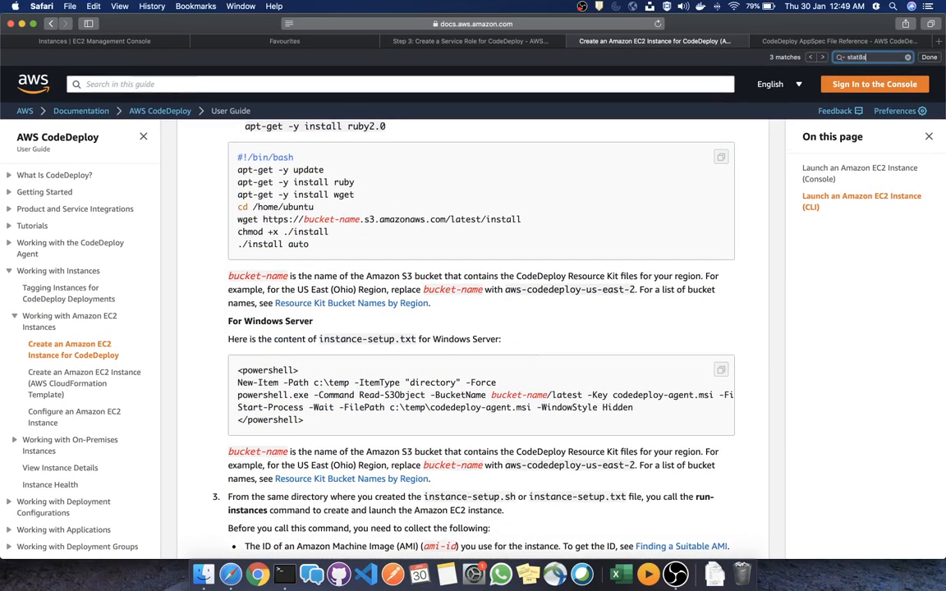
type("s")
key("BackSpace")
key("BackSpace")
type("us")
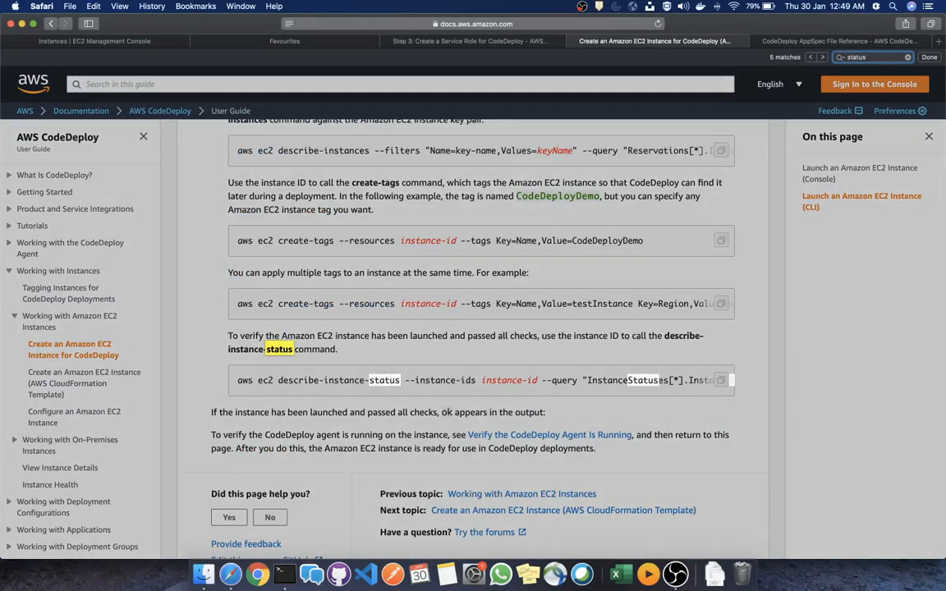
key("Return")
key("Return")
key("Return")
key("Return")
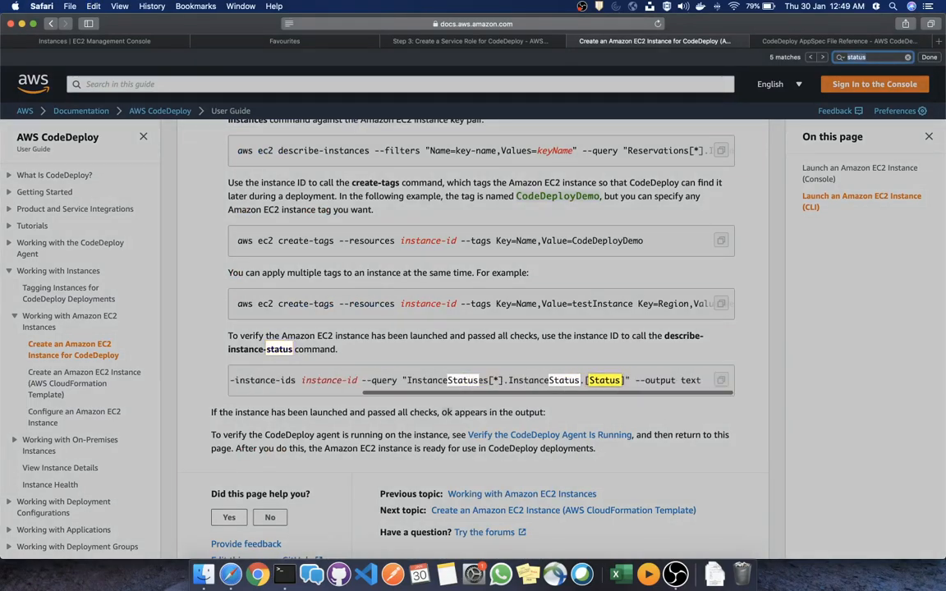
key("Return")
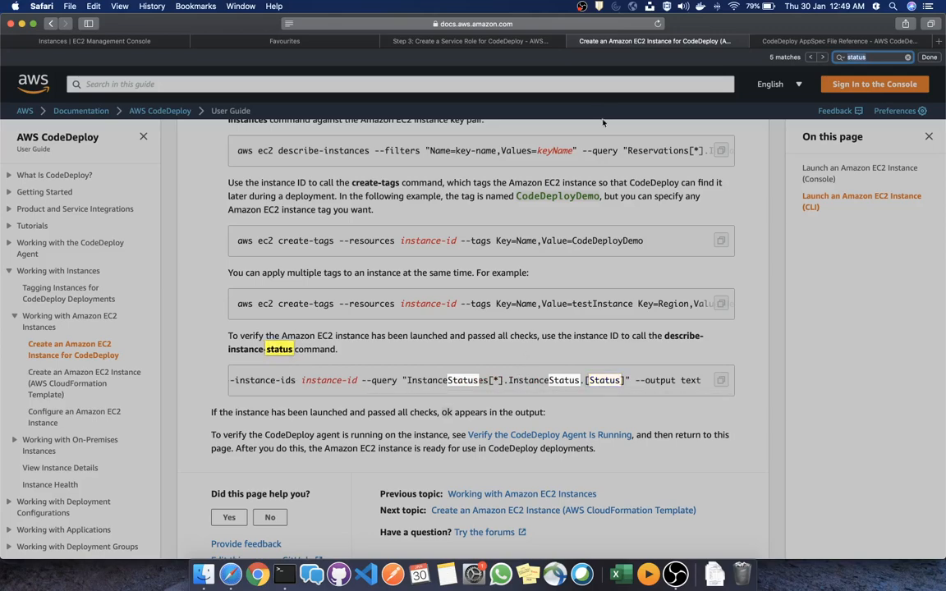
left_click(628, 213)
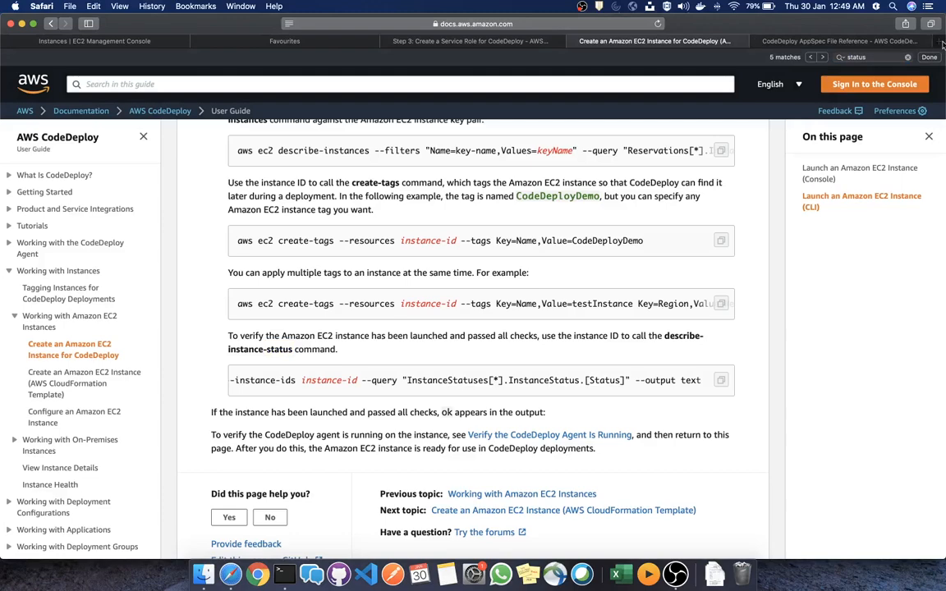
key("super+t")
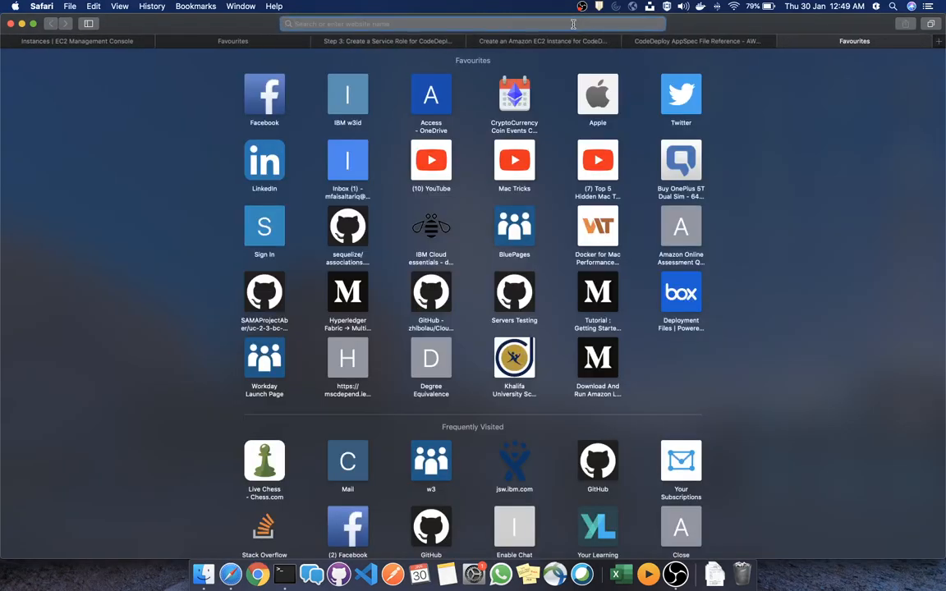
Search 'codedeploy status check' and open the 'Verify the CodeDeploy Agent Is Running' guide in a new tab
type("codedepl")
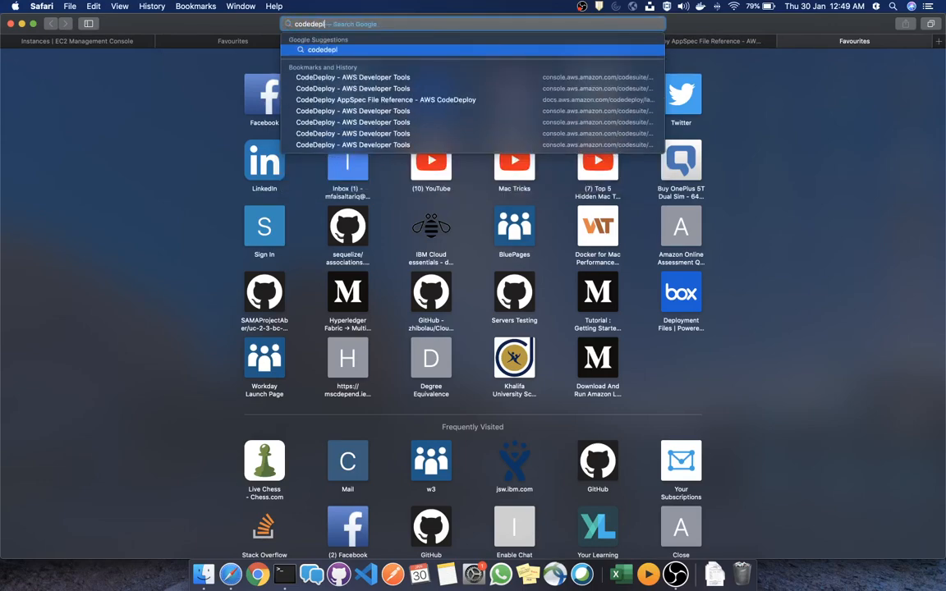
type("oy status chec")
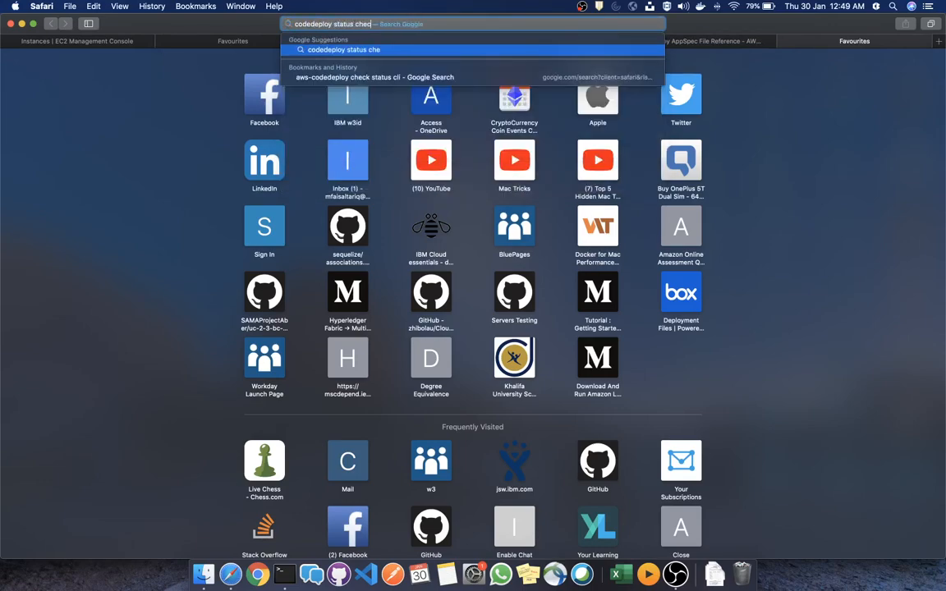
type("k")
key("Return")
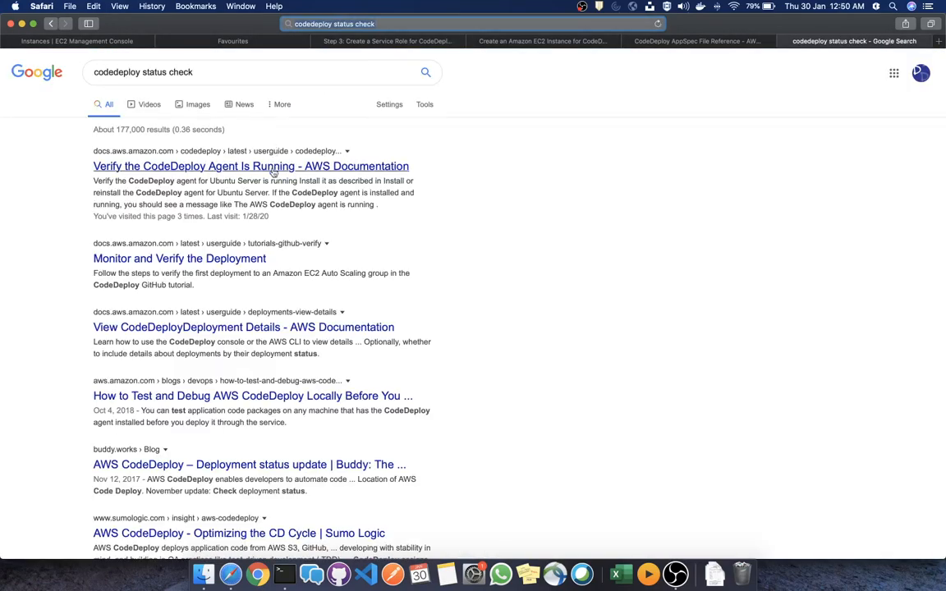
right_click(274, 170)
left_click(304, 178)
left_click(855, 41)
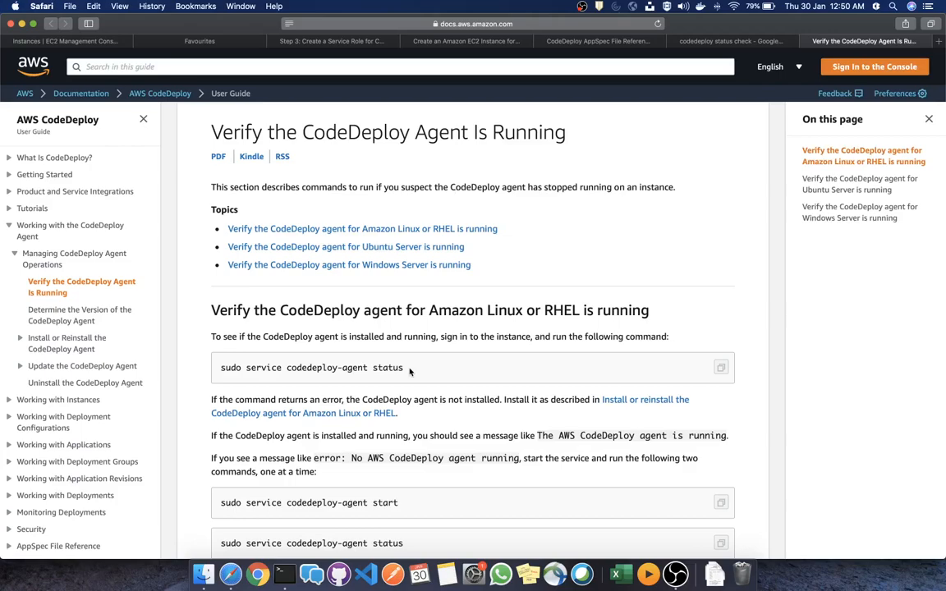
key("ctrl+Right")
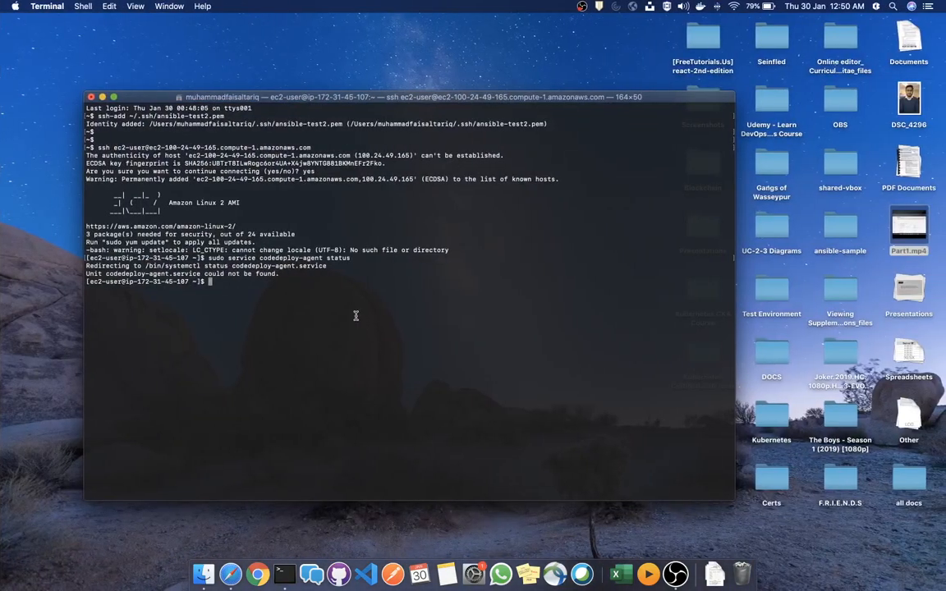
Copy the codedeploy-agent status command from the docs and run it, showing the agent running as PID 21426
key("ctrl+Left")
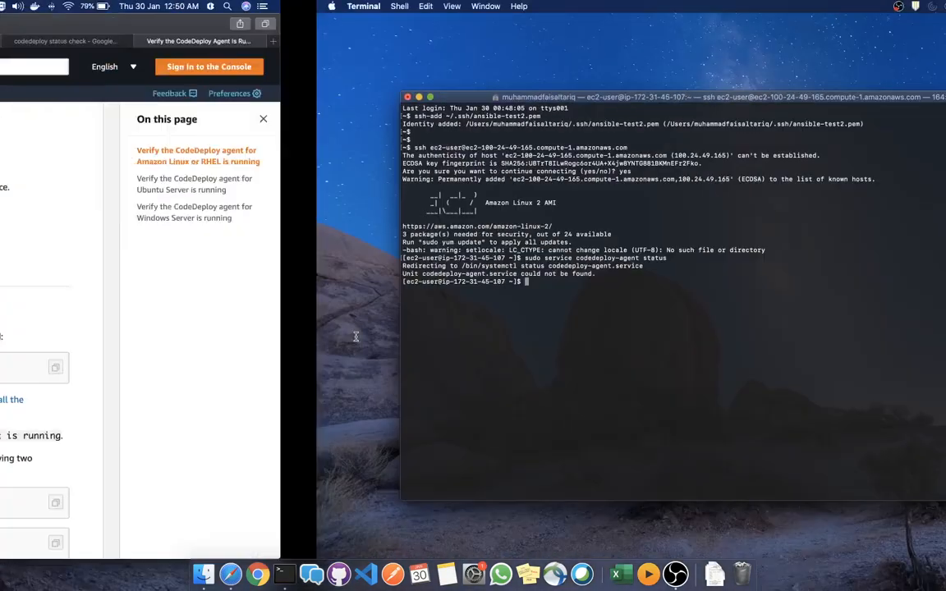
left_click_drag(416, 372, 219, 368)
key("super+c")
key("ctrl+Right")
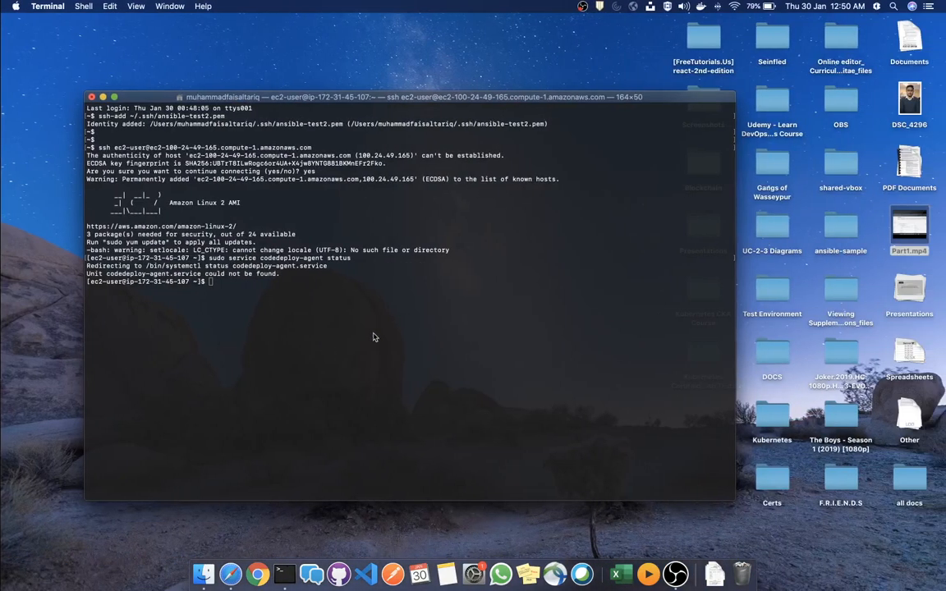
key("super+v")
key("Return")
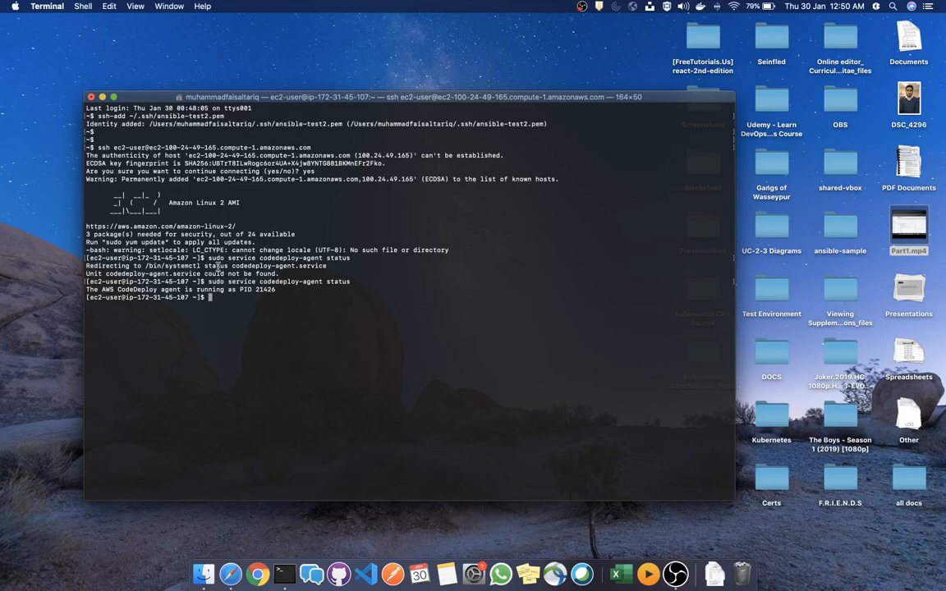
double_click(217, 266)
left_click(198, 249)
key("super+Tab")
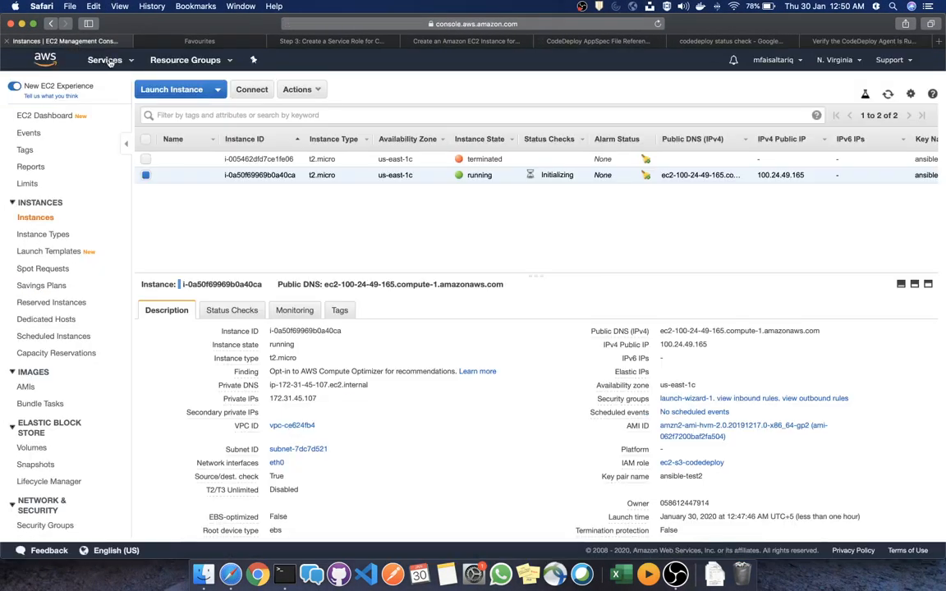
From the EC2 tab, go via Services to CodeDeploy and show its empty Applications list
left_click(69, 41)
left_click(104, 59)
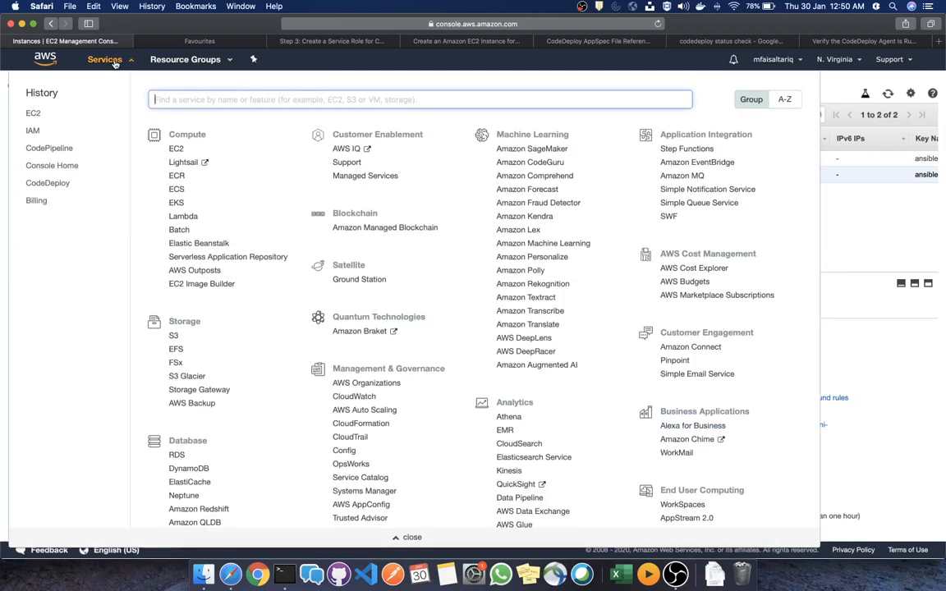
left_click(47, 183)
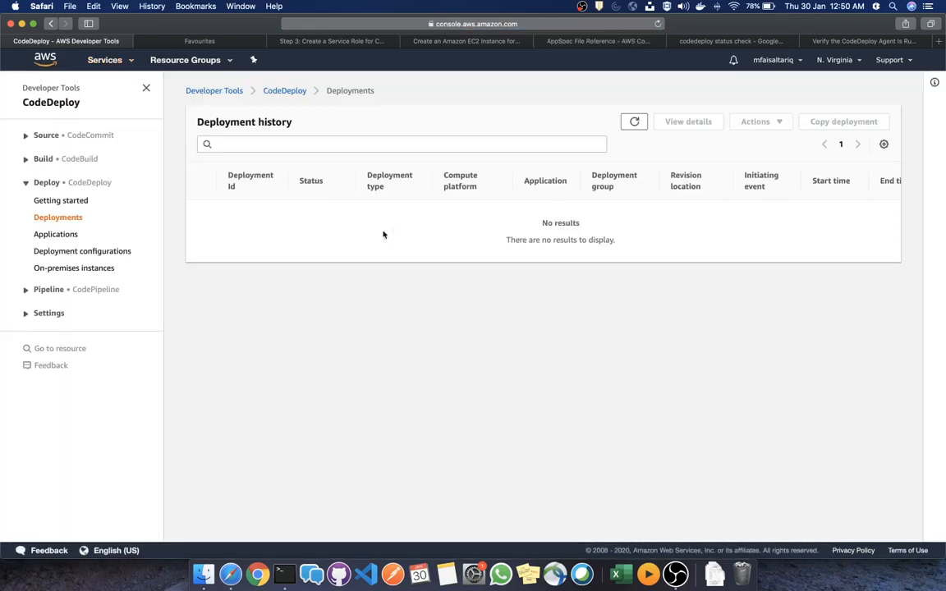
left_click(59, 234)
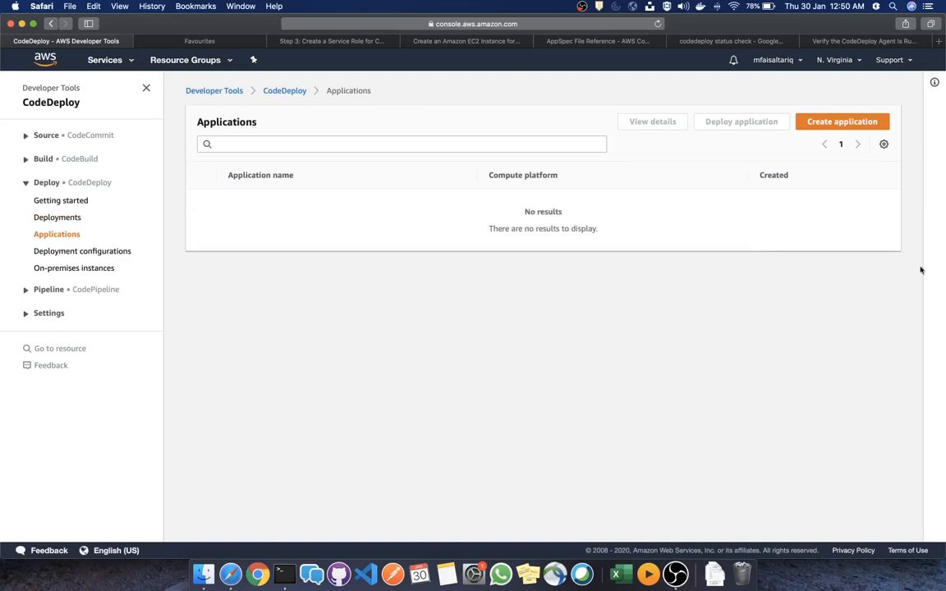
Create CodeDeploy application code-deploy-app using the EC2/On-premises compute platform
left_click(829, 122)
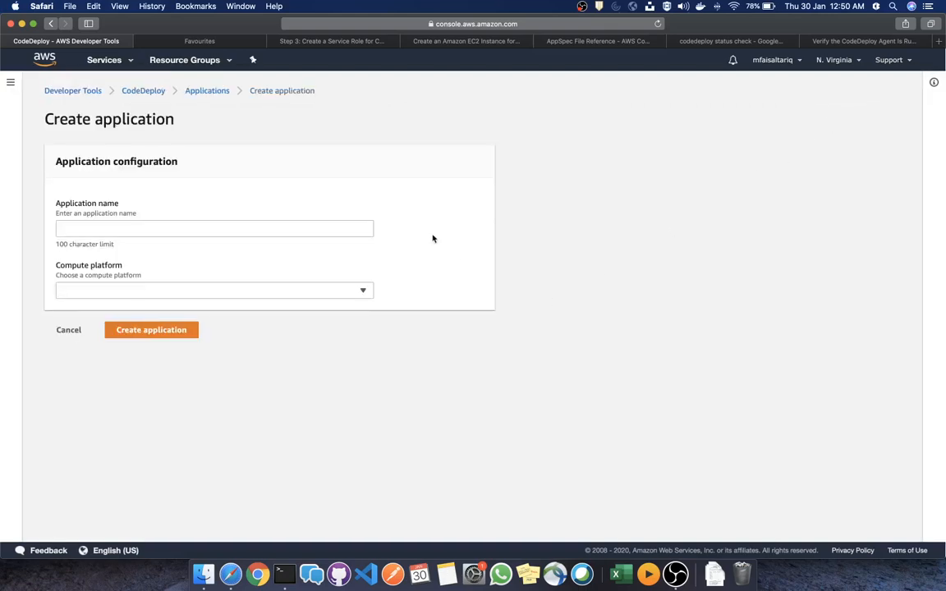
left_click(198, 231)
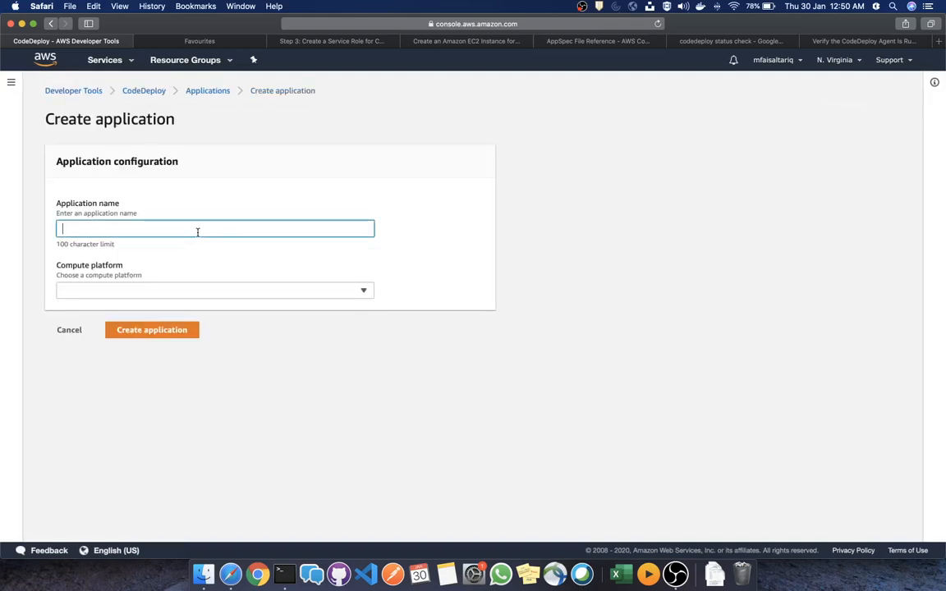
type("te")
type("pp")
key("Tab")
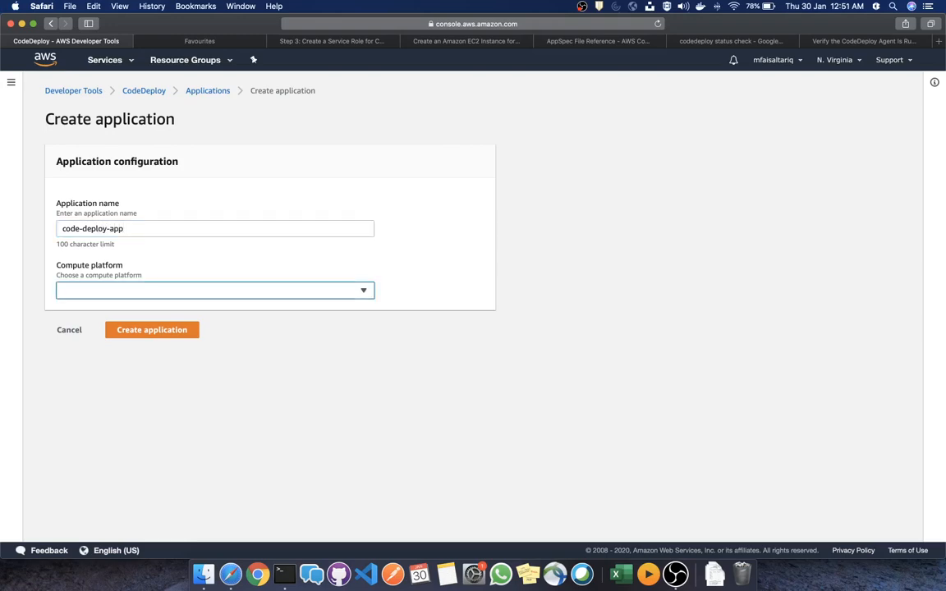
left_click(220, 289)
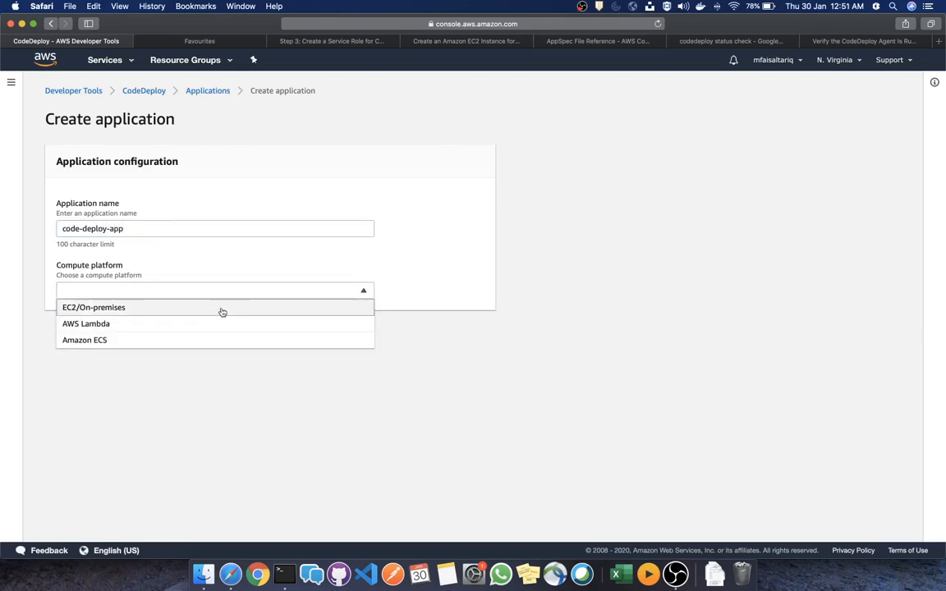
left_click(207, 308)
left_click(162, 330)
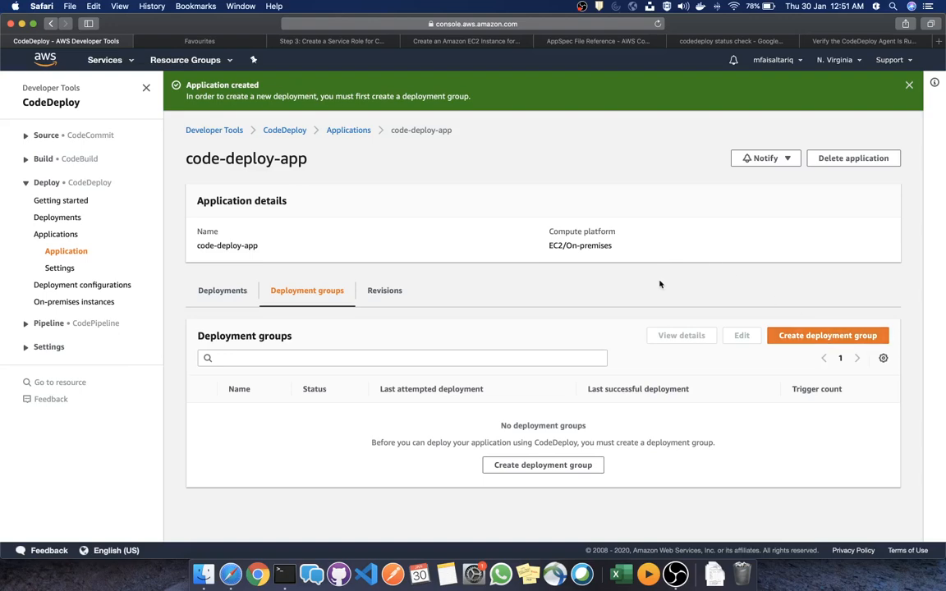
Start a deployment group named ec2-code-deploy-dg with service role code-deploy-role
left_click(837, 334)
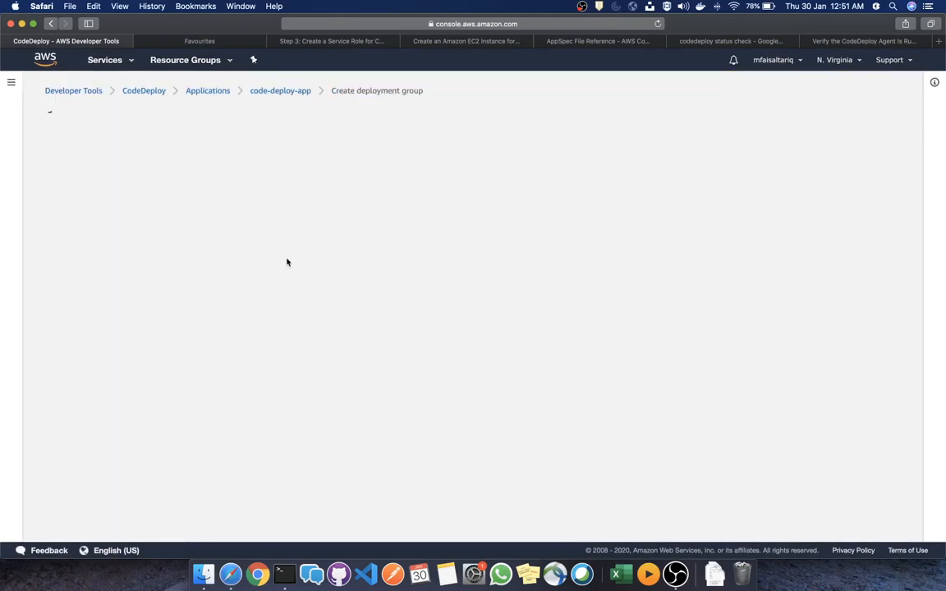
left_click(188, 321)
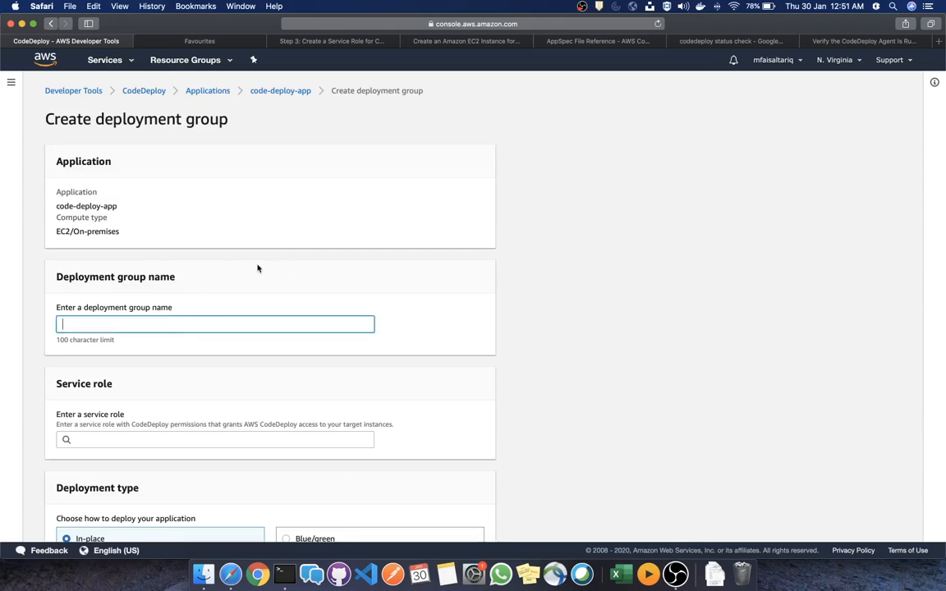
type("c")
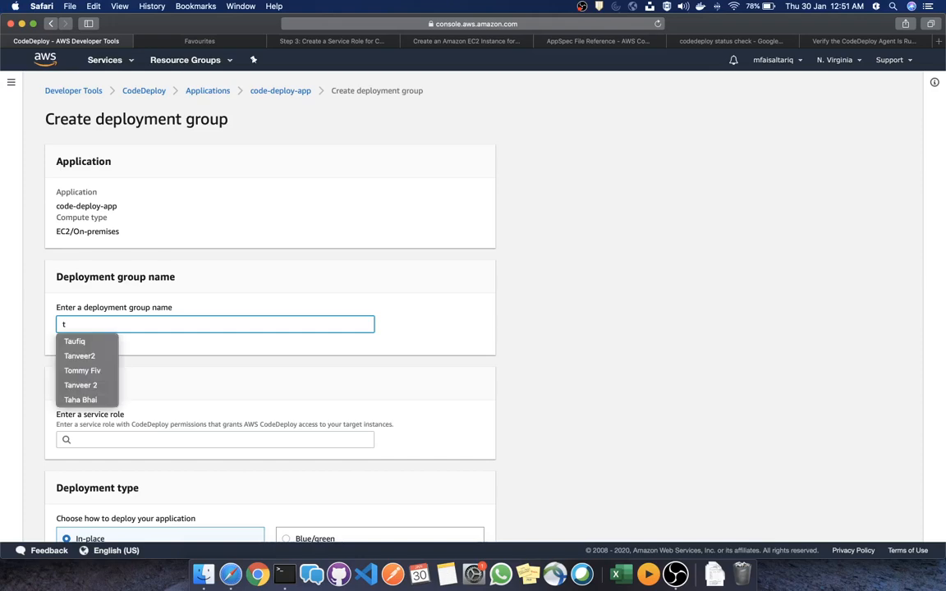
key("BackSpace")
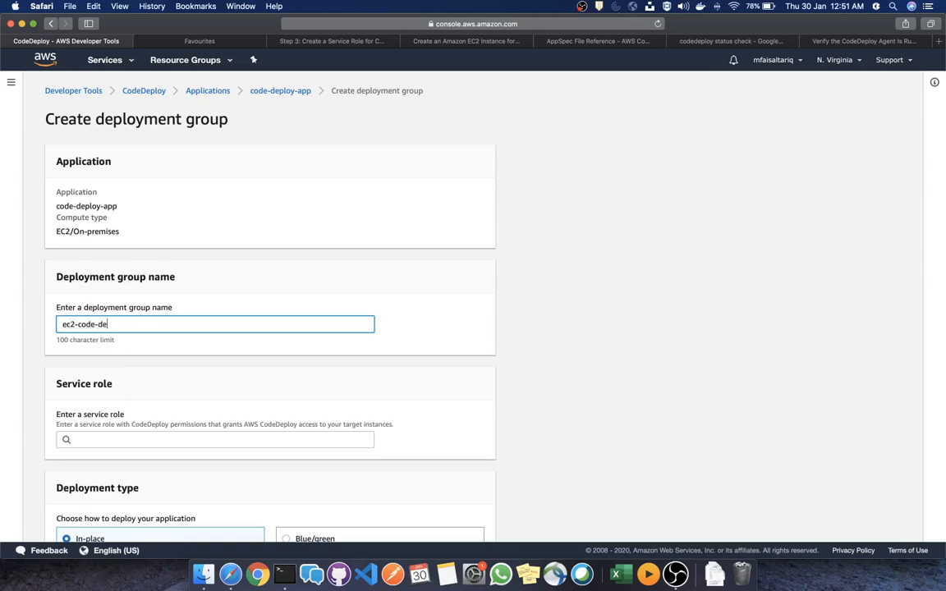
type("-dg")
left_click(215, 439)
scroll(230, 283, "down", 5)
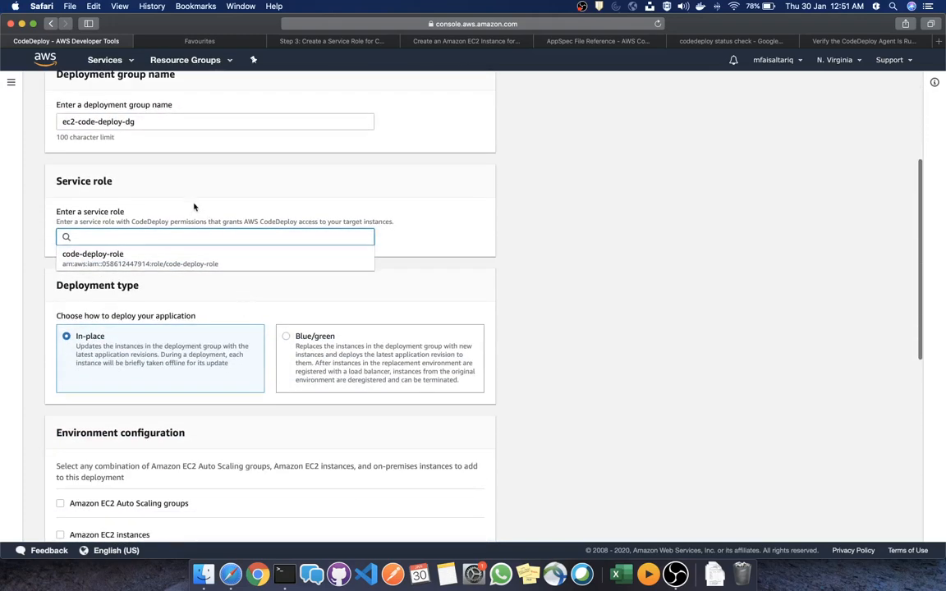
left_click(98, 260)
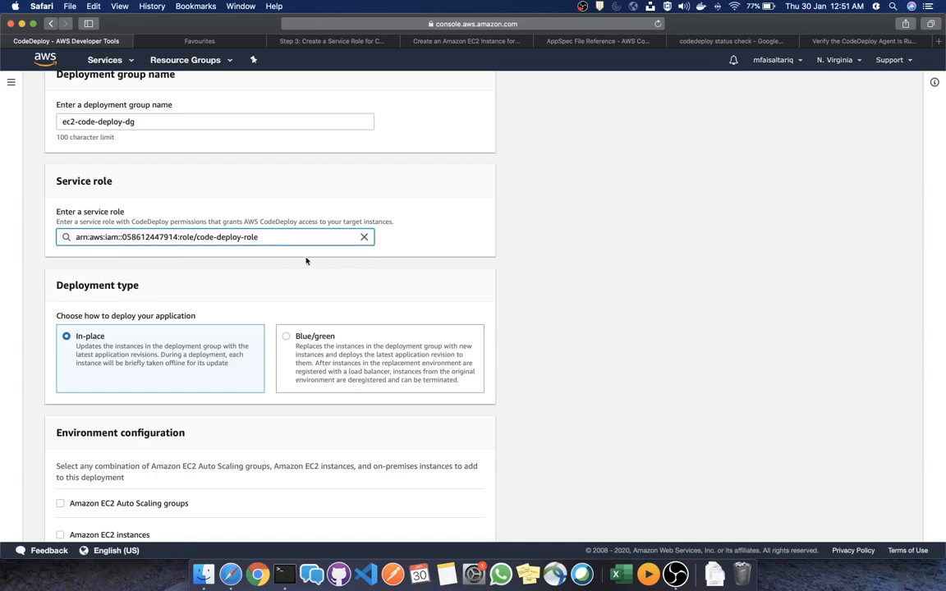
Target Amazon EC2 instances tagged splunk = test, then switch to the Favourites page
scroll(243, 253, "down", 3)
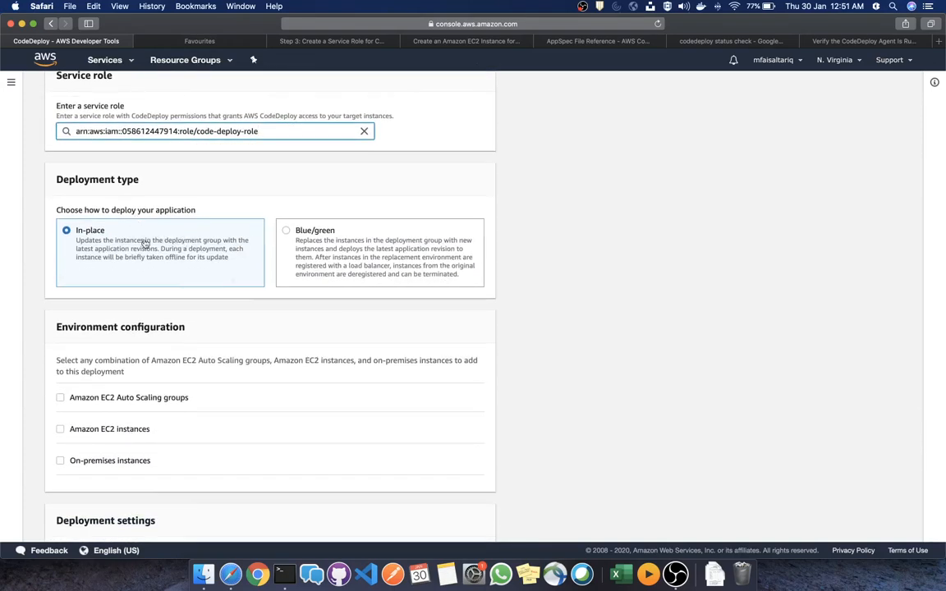
left_click(132, 428)
scroll(182, 311, "down", 5)
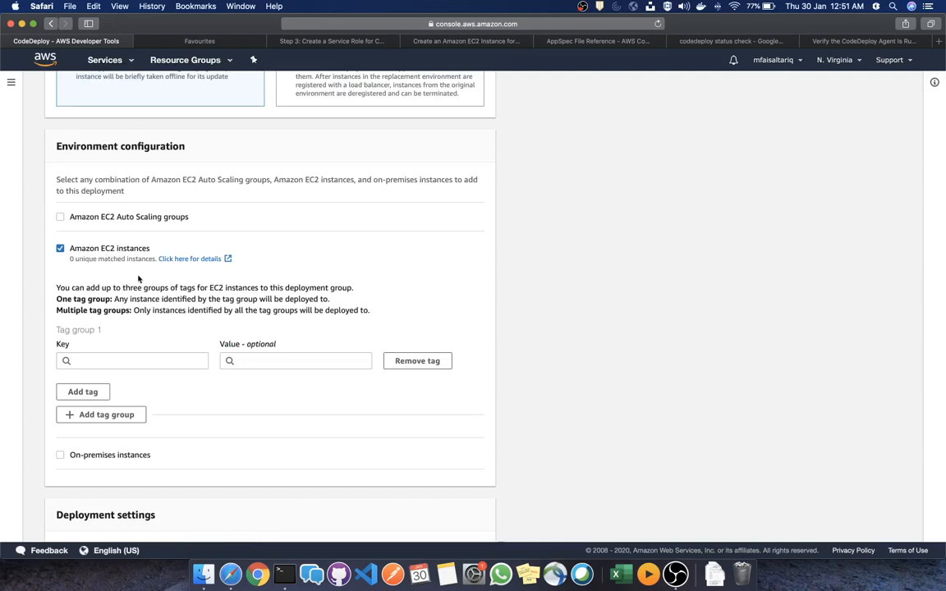
left_click(144, 361)
left_click(118, 391)
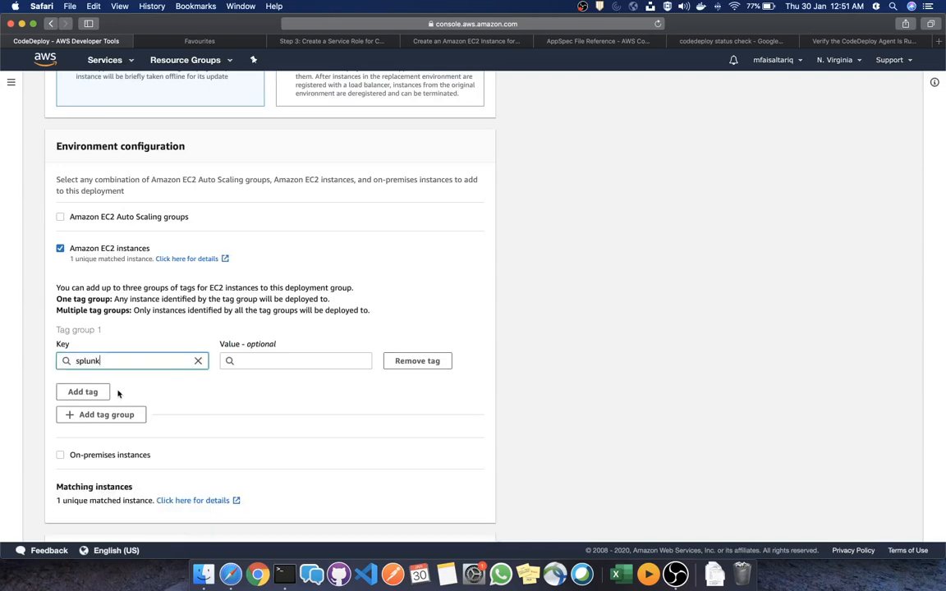
left_click(293, 359)
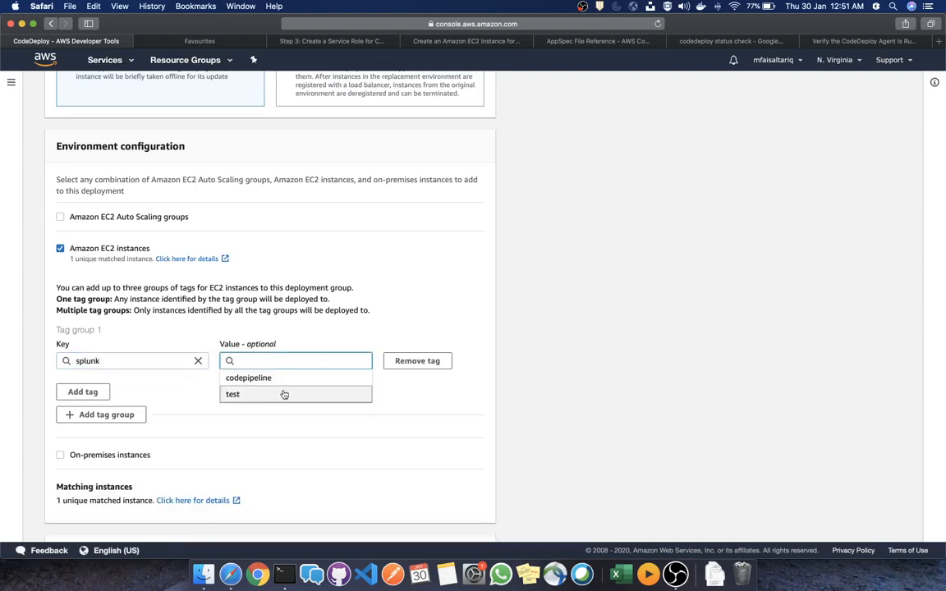
left_click(283, 394)
left_click(283, 396)
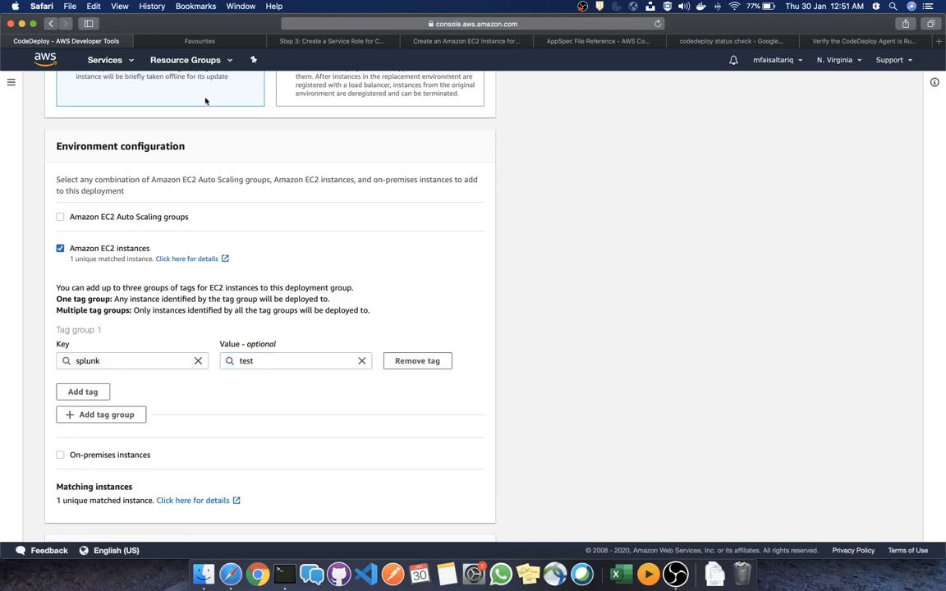
left_click(194, 41)
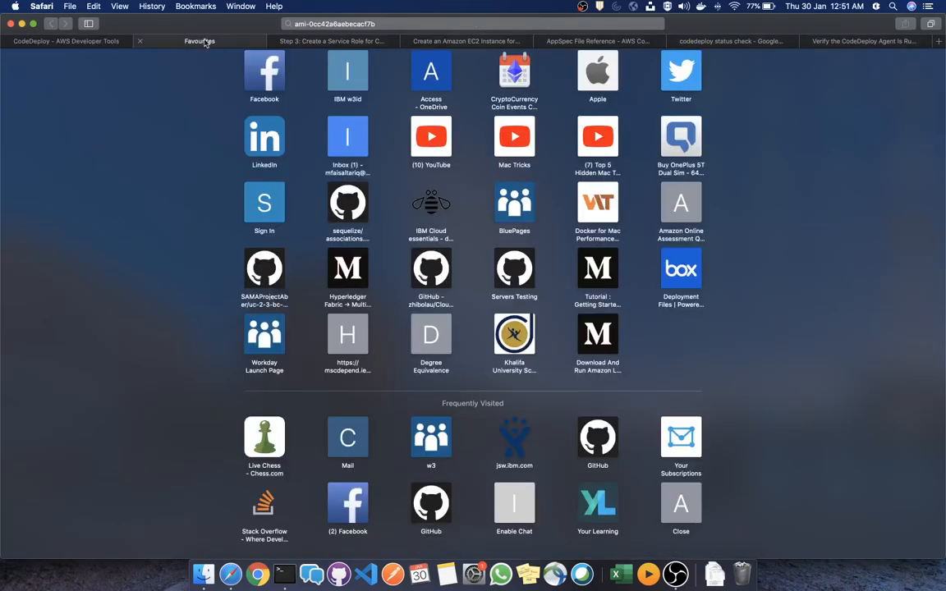
Open the AWS Management Console home in a new tab and close Favourites
left_click(97, 41)
right_click(49, 61)
left_click(52, 65)
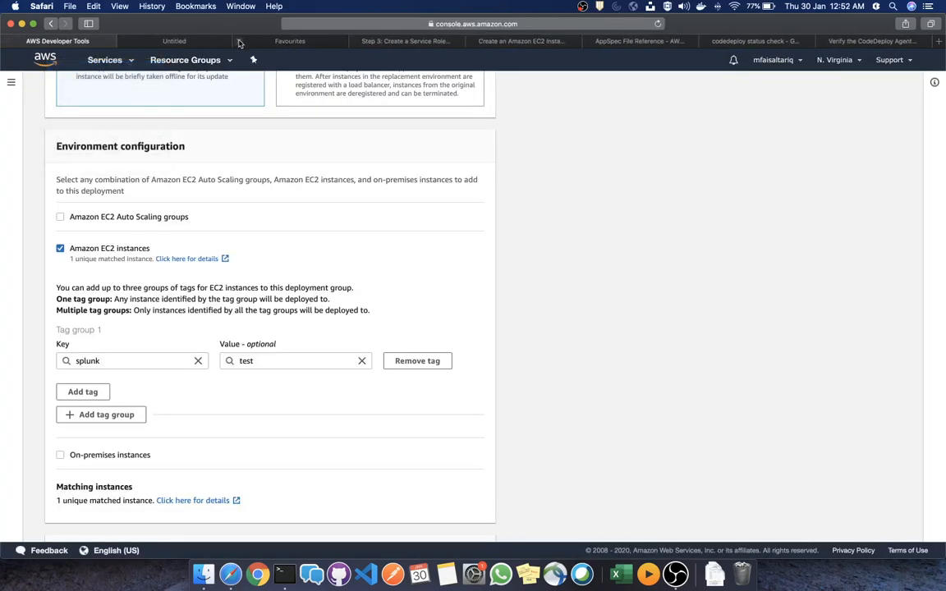
left_click(239, 41)
left_click(179, 41)
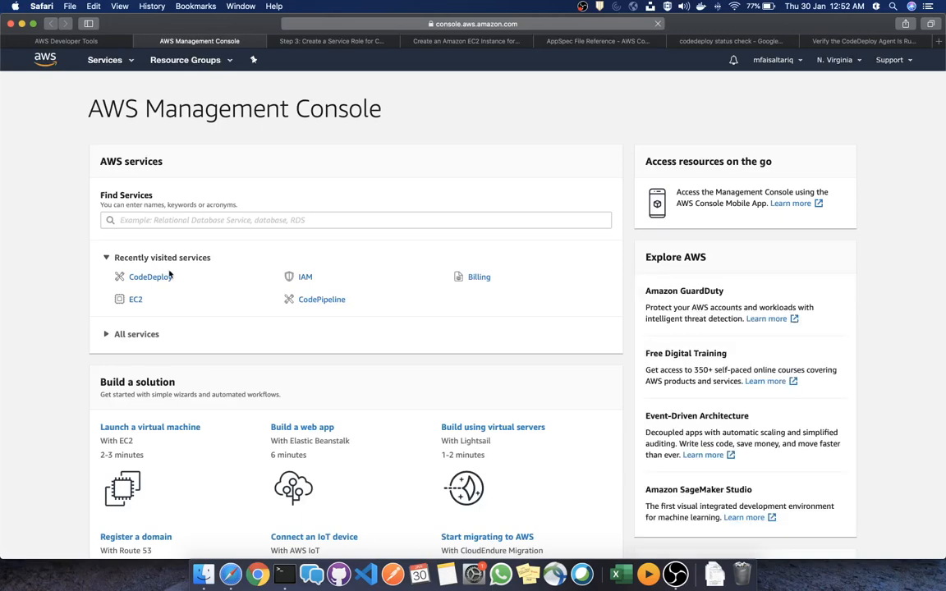
Check the running EC2 instance's Tags show splunk = test, then return to CodeDeploy
left_click(136, 301)
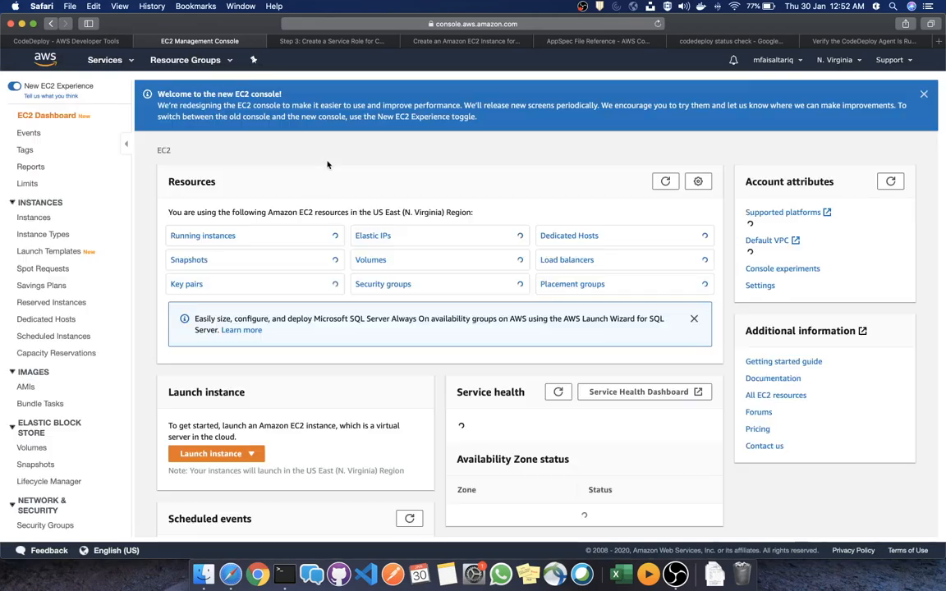
left_click(198, 220)
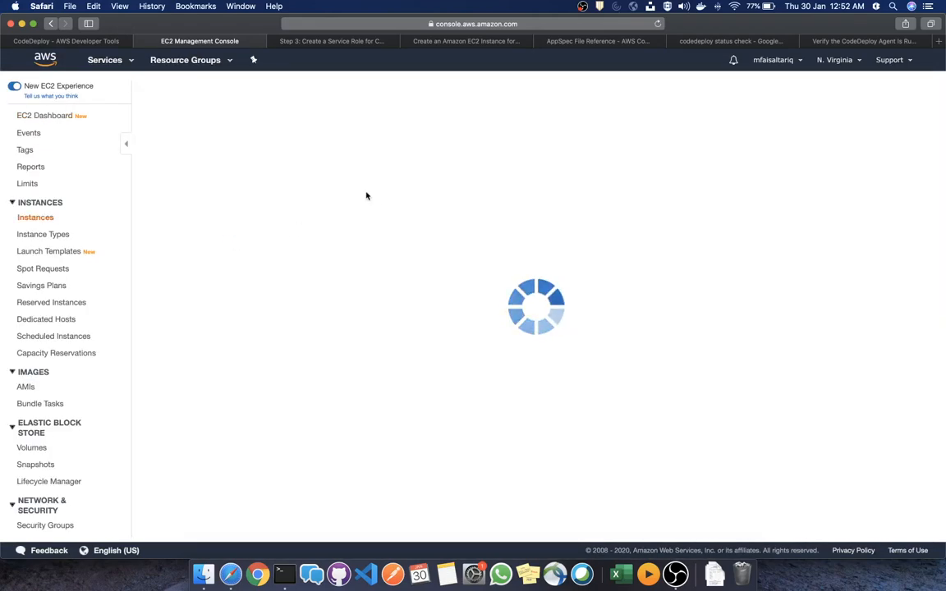
left_click(276, 175)
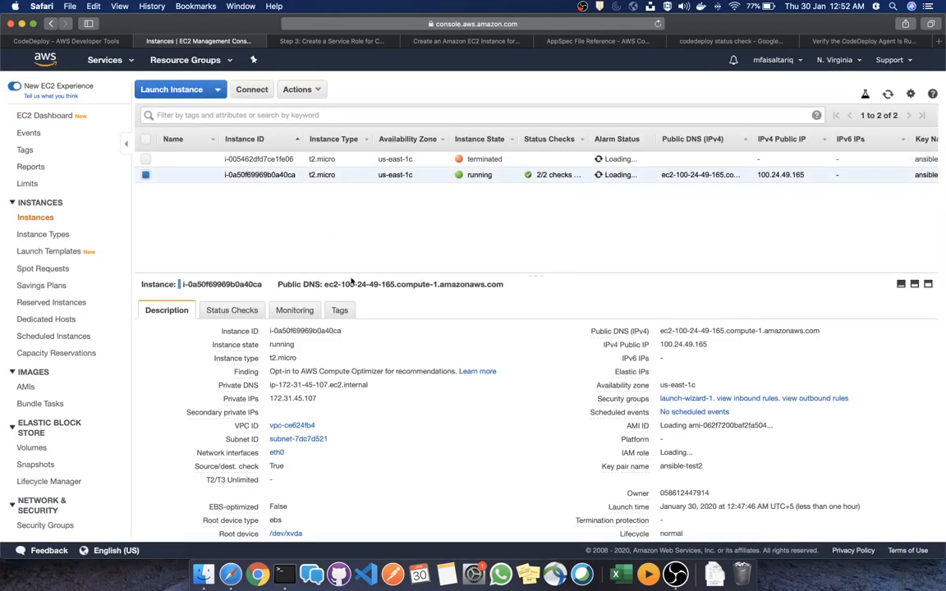
left_click(337, 309)
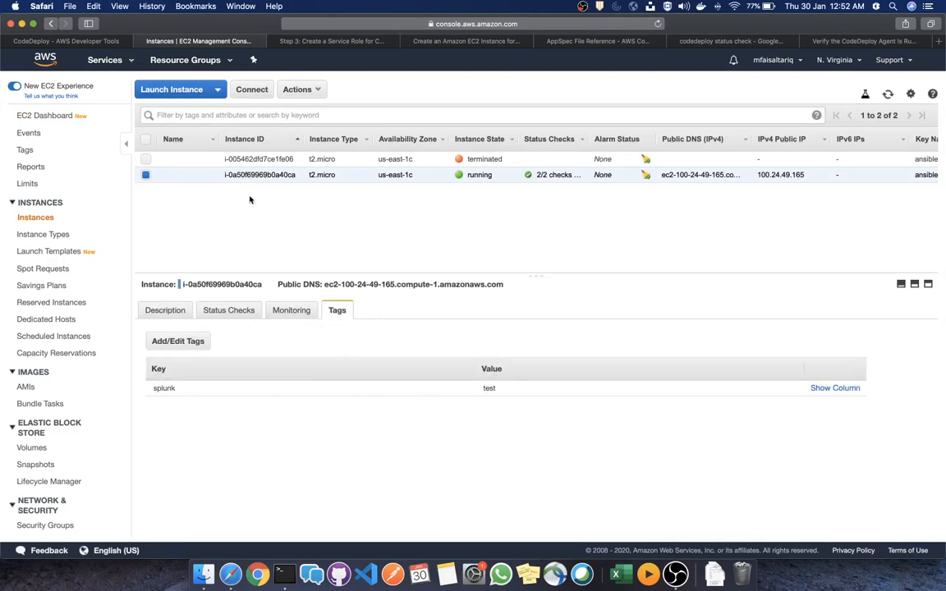
left_click(65, 41)
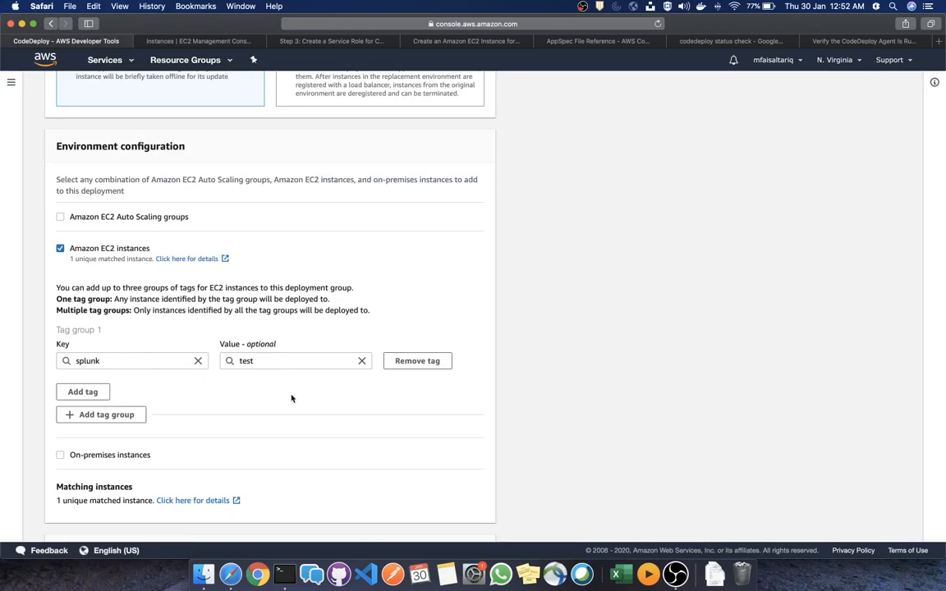
Uncheck load balancing, create deployment group ec2-code-deploy-dg, and review its details
scroll(291, 398, "down", 5)
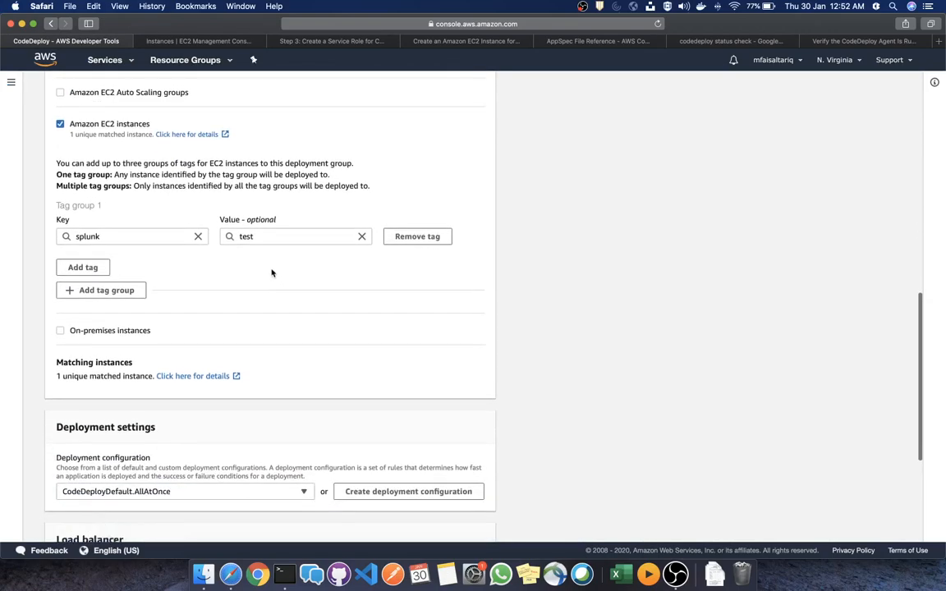
scroll(272, 273, "down", 8)
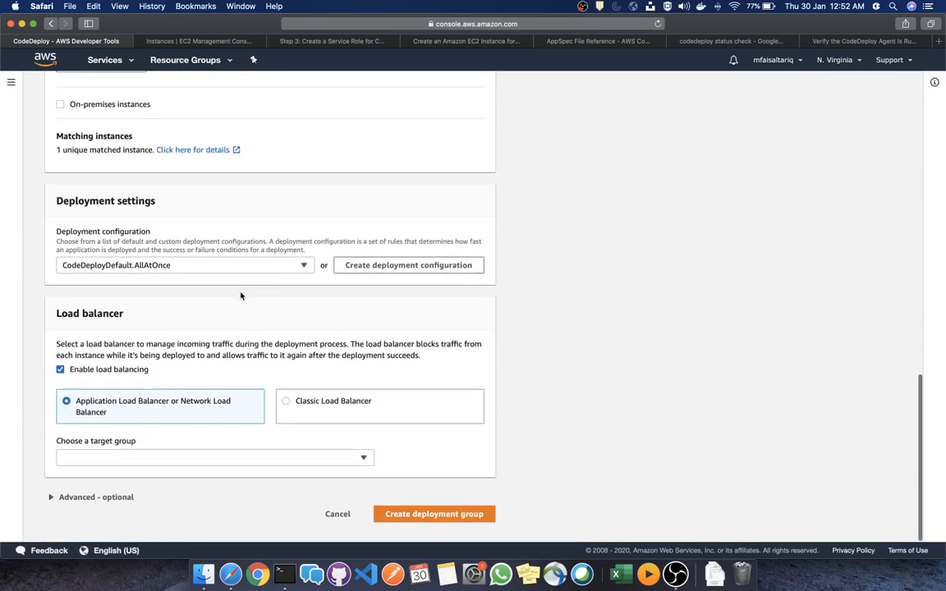
left_click(121, 369)
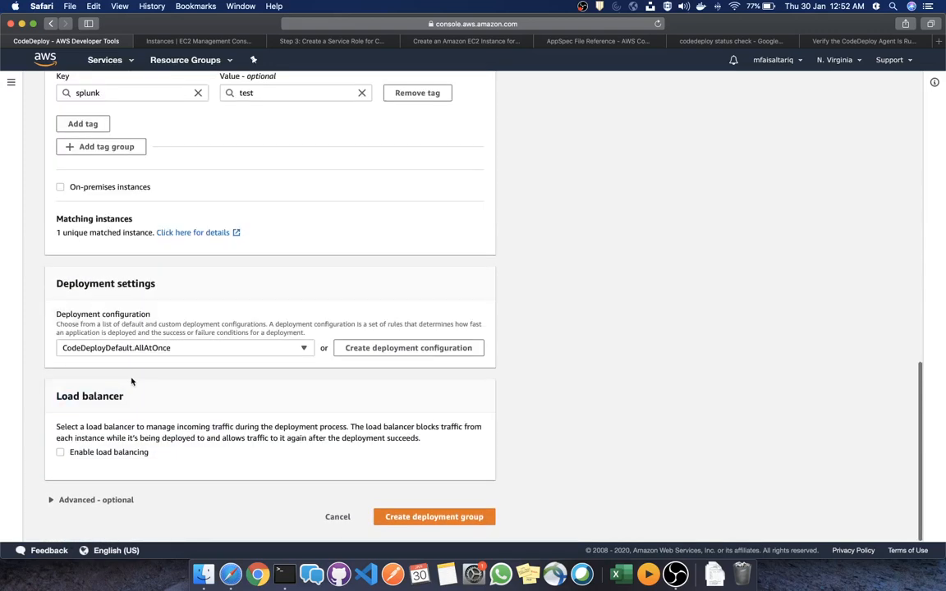
scroll(231, 262, "up", 12)
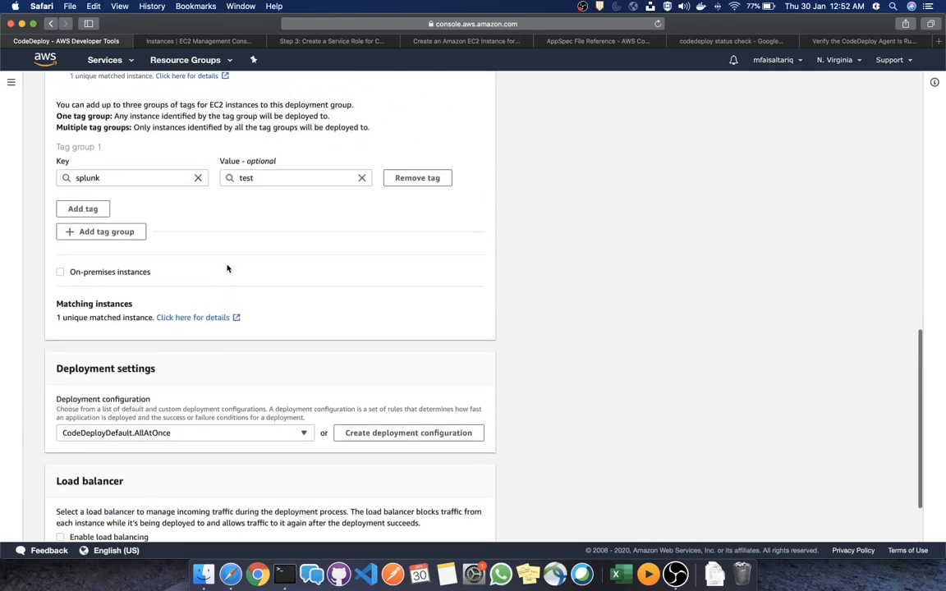
scroll(228, 269, "up", 15)
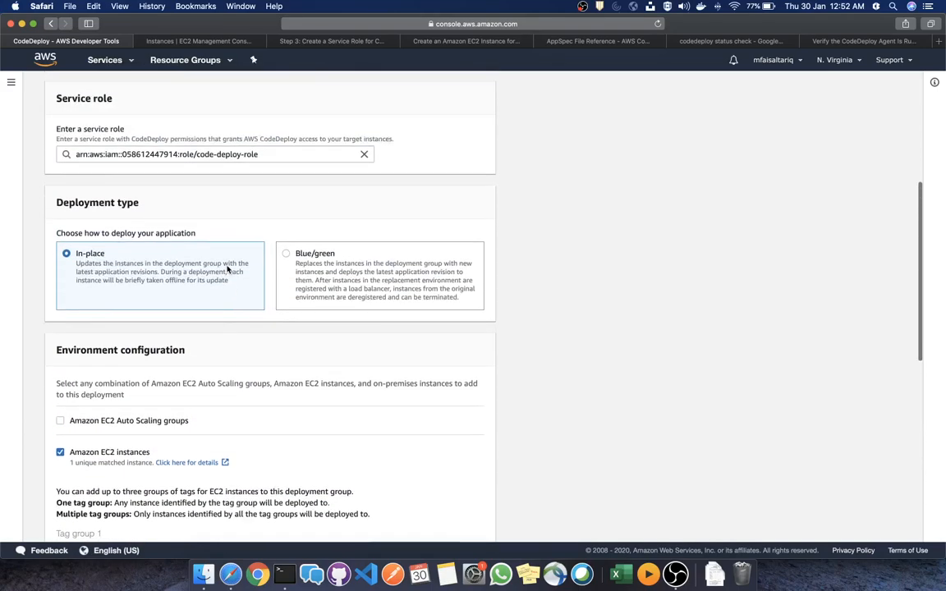
scroll(228, 269, "down", 20)
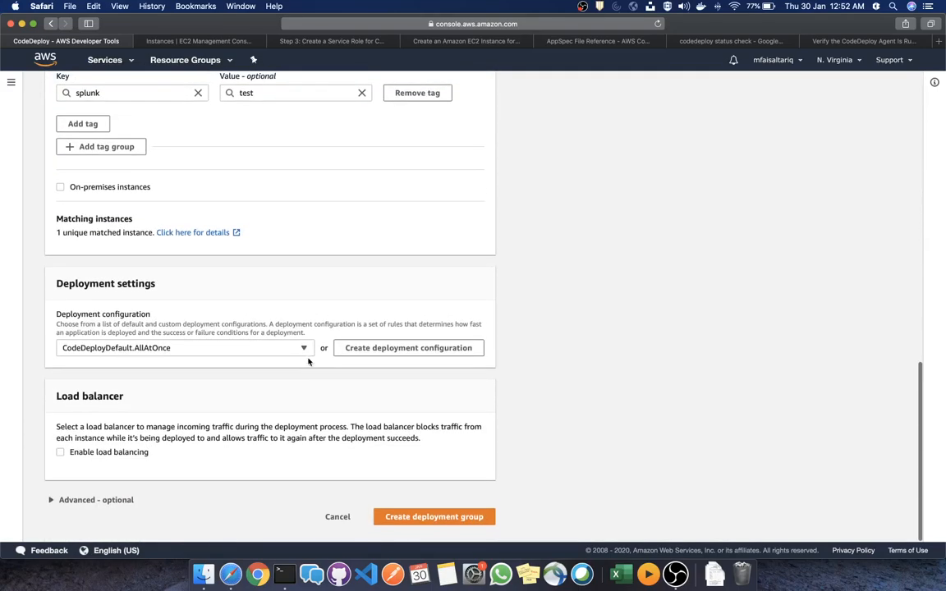
left_click(424, 520)
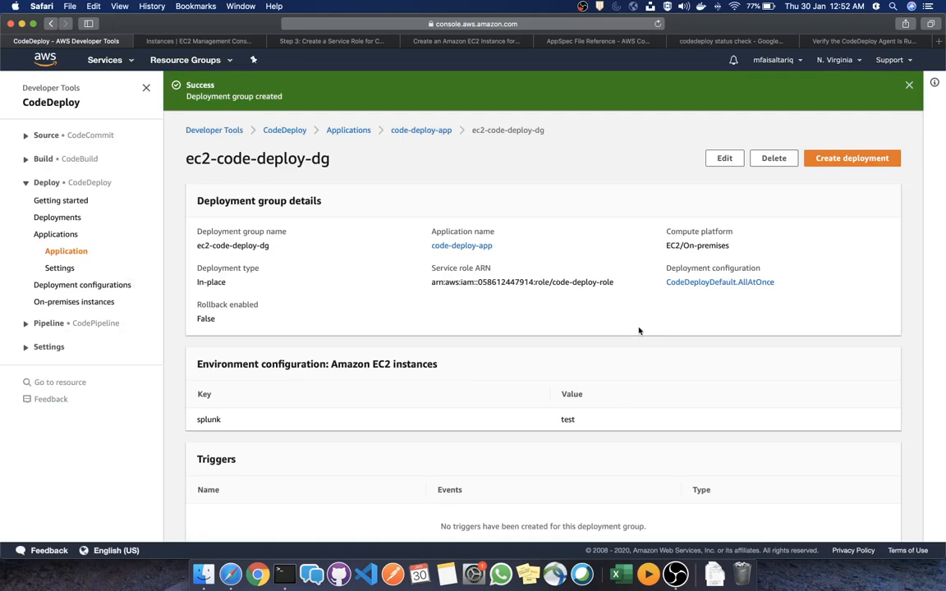
scroll(639, 331, "down", 8)
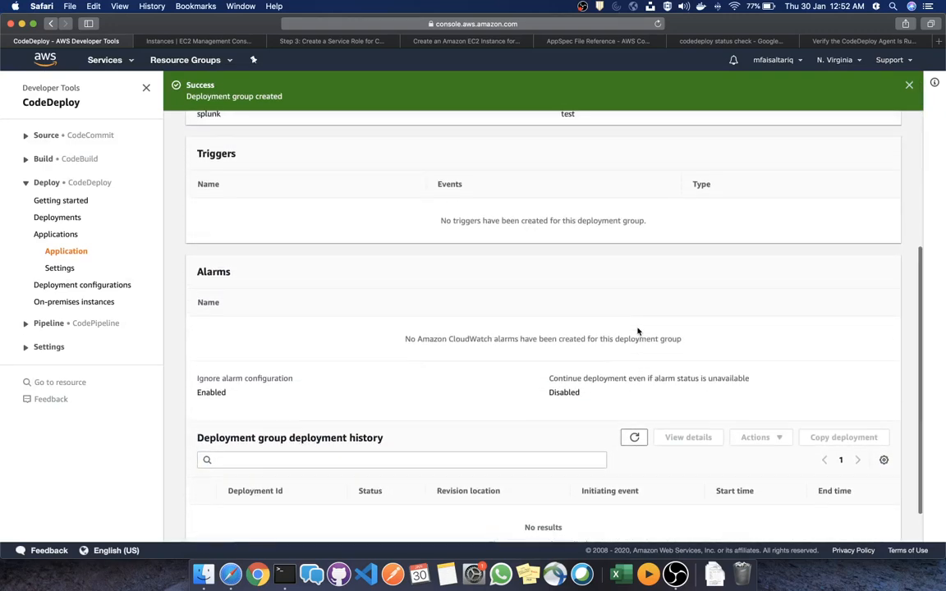
scroll(638, 331, "up", 8)
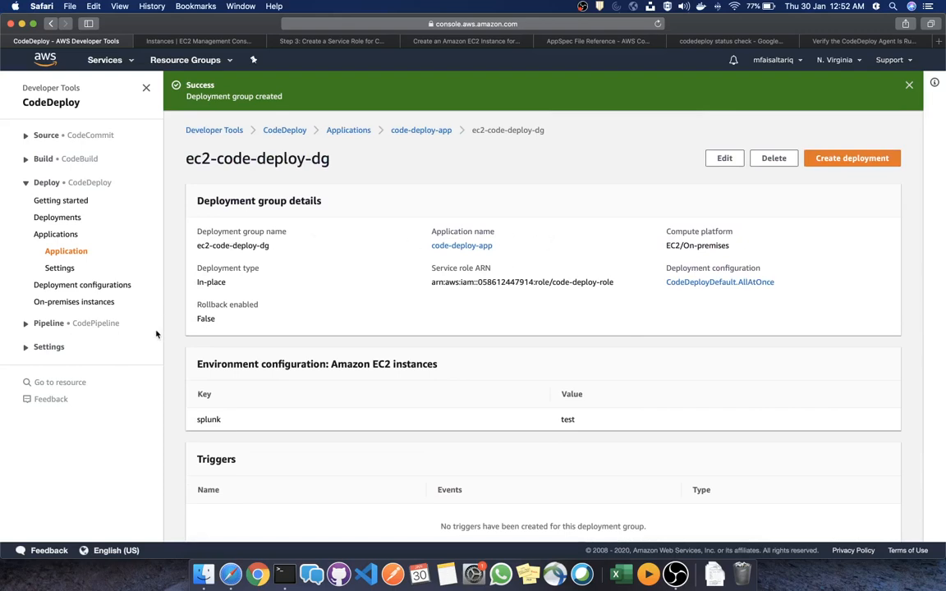
Open CodePipeline, start a new pipeline, and begin entering the name test-pipeline
left_click(100, 60)
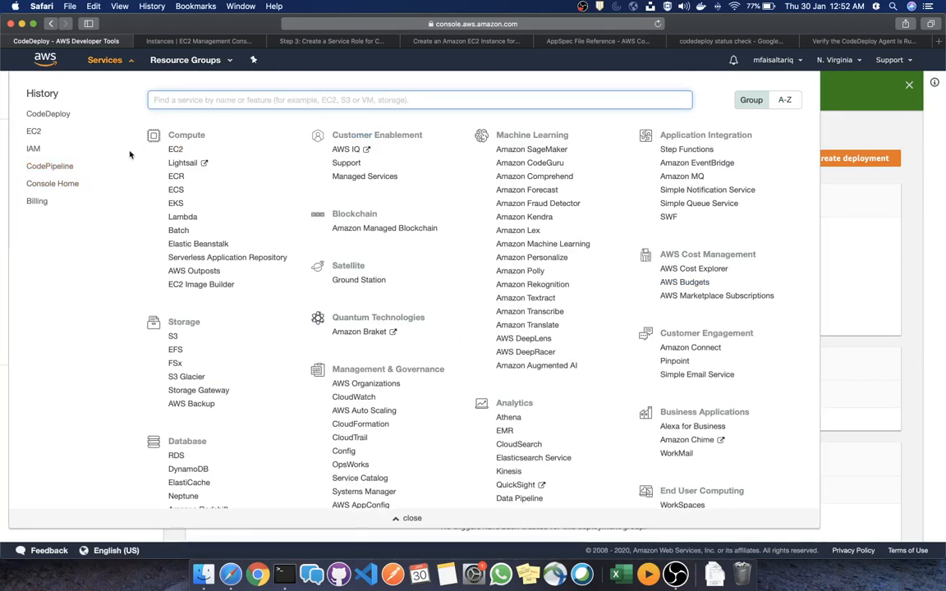
left_click(50, 166)
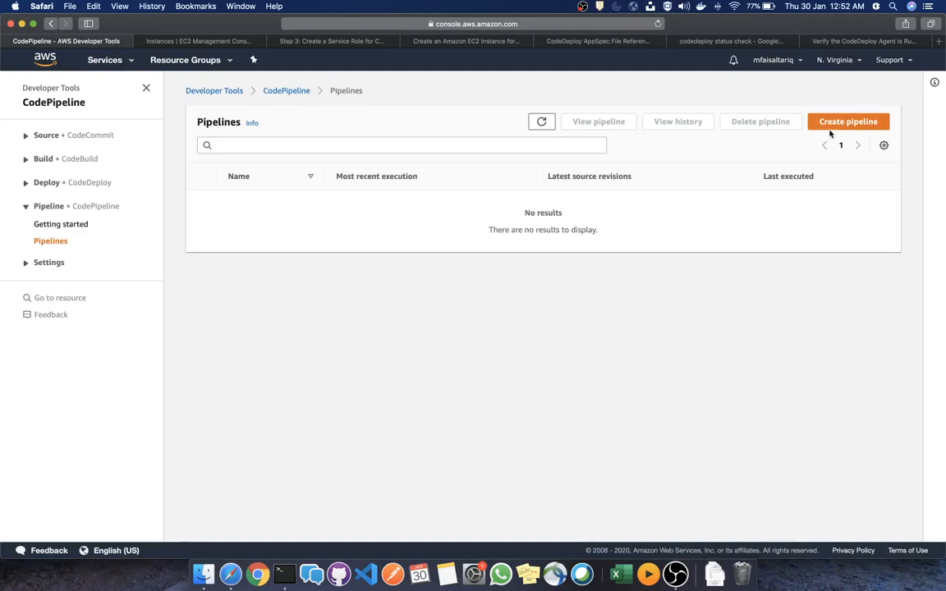
left_click(831, 122)
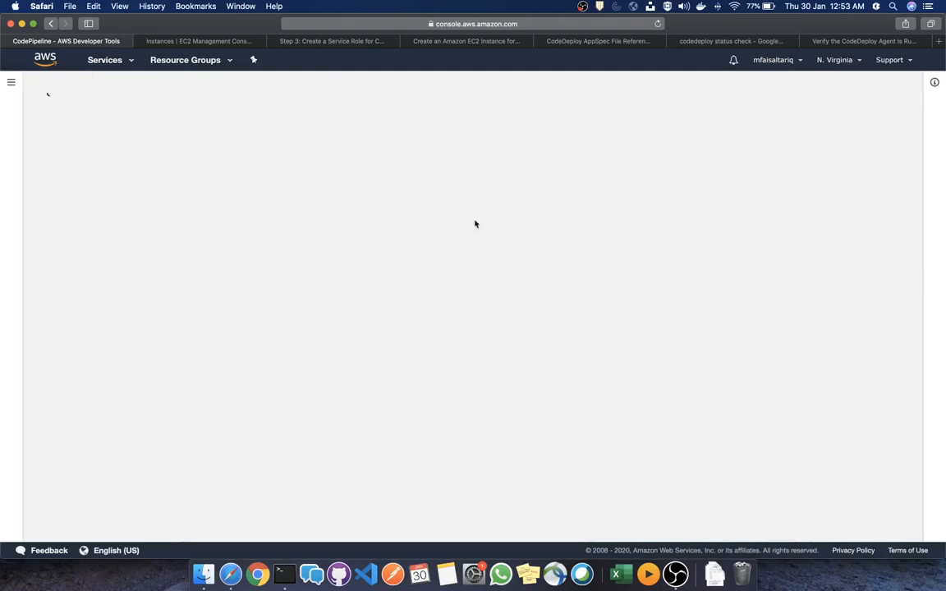
left_click(239, 206)
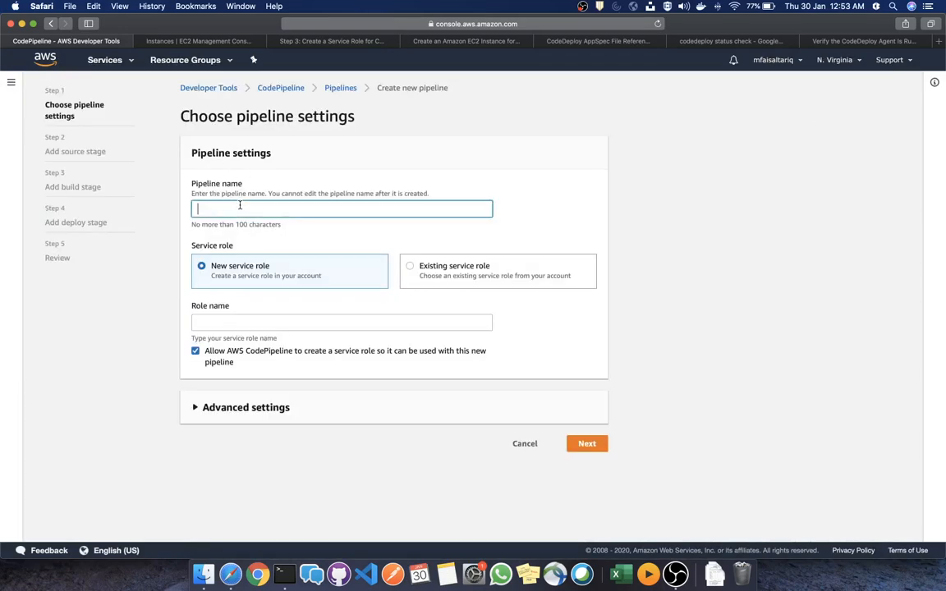
type("te")
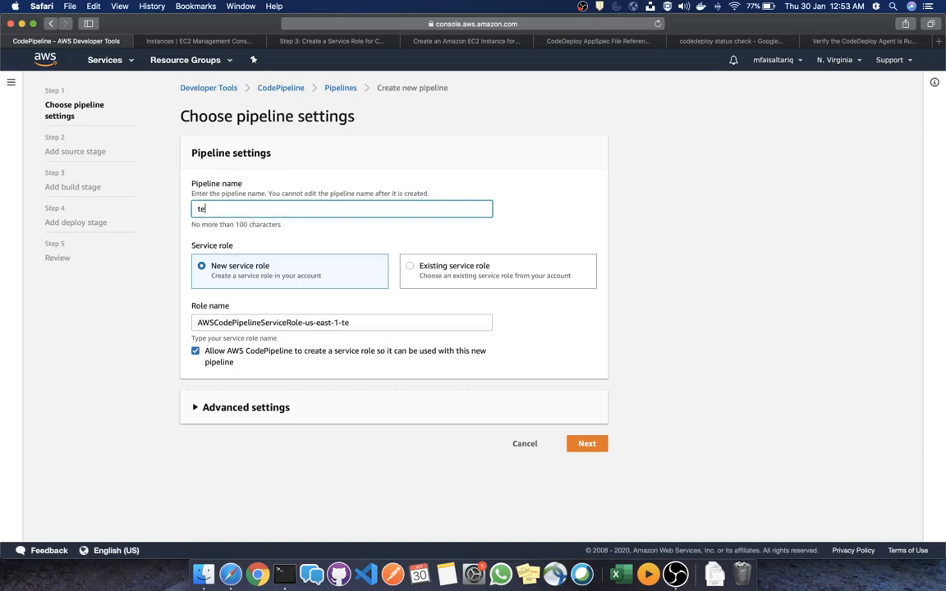
type("st-pipeline")
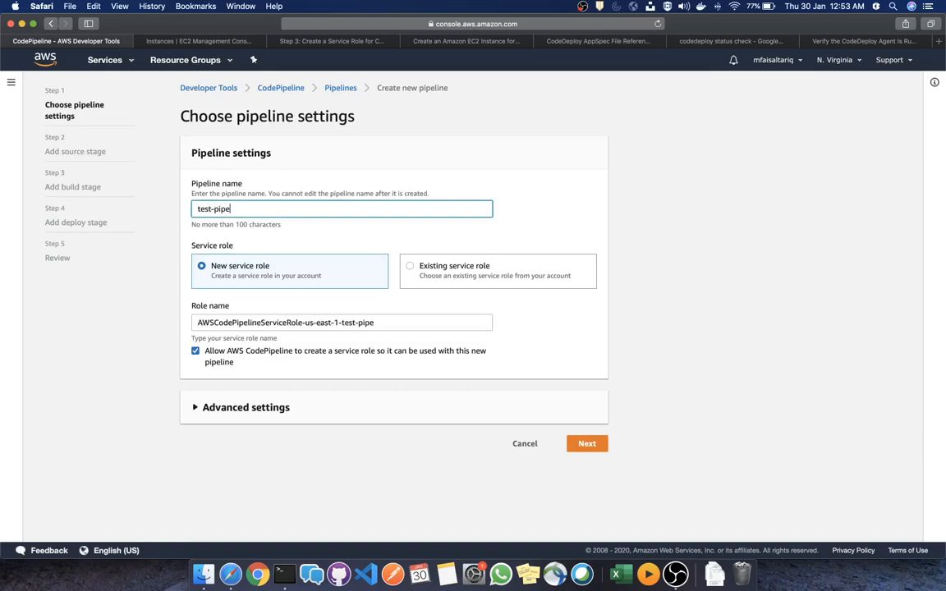
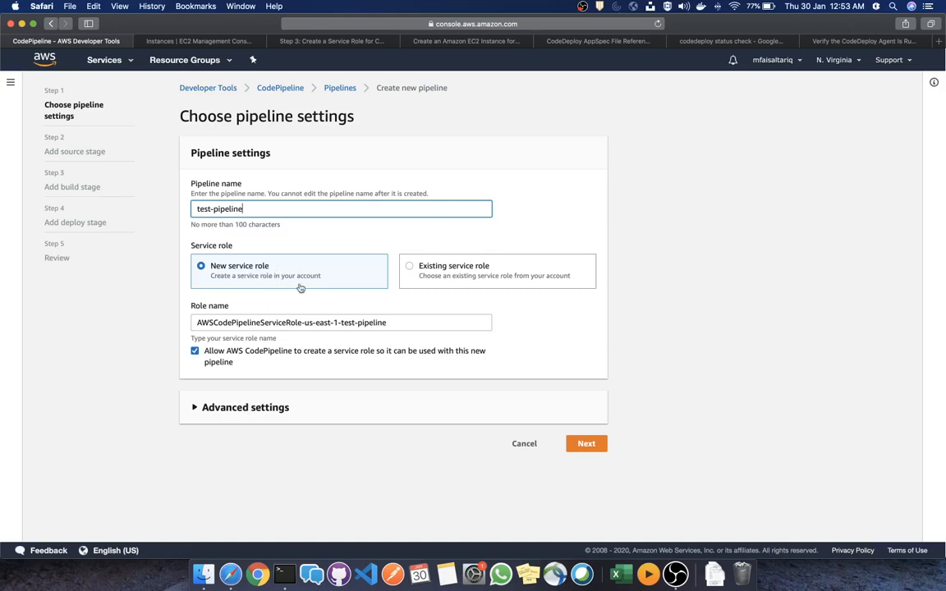
Rename the pipeline to test-pipeline-1 so its new service role name no longer errors
left_click(270, 411)
scroll(270, 394, "down", 3)
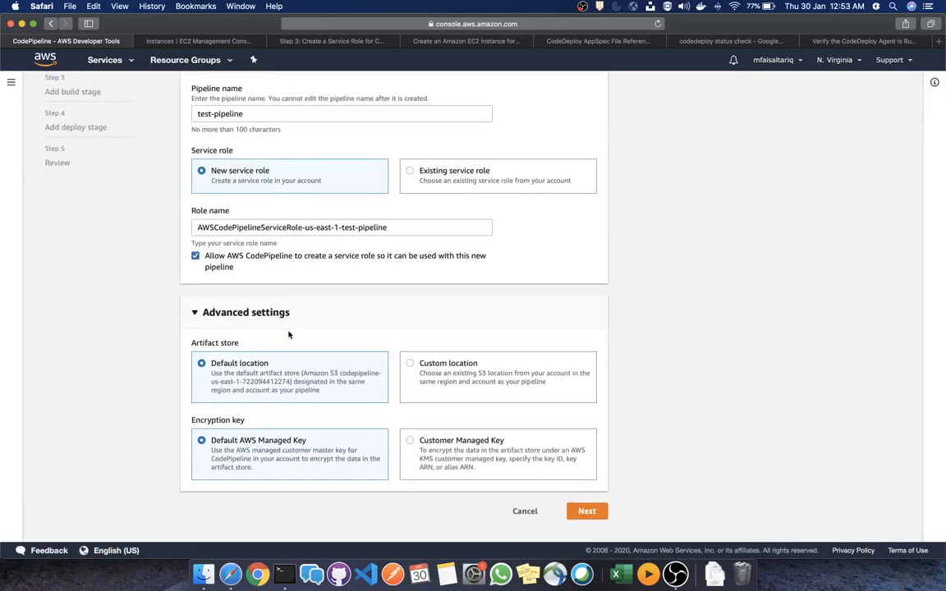
scroll(294, 355, "up", 3)
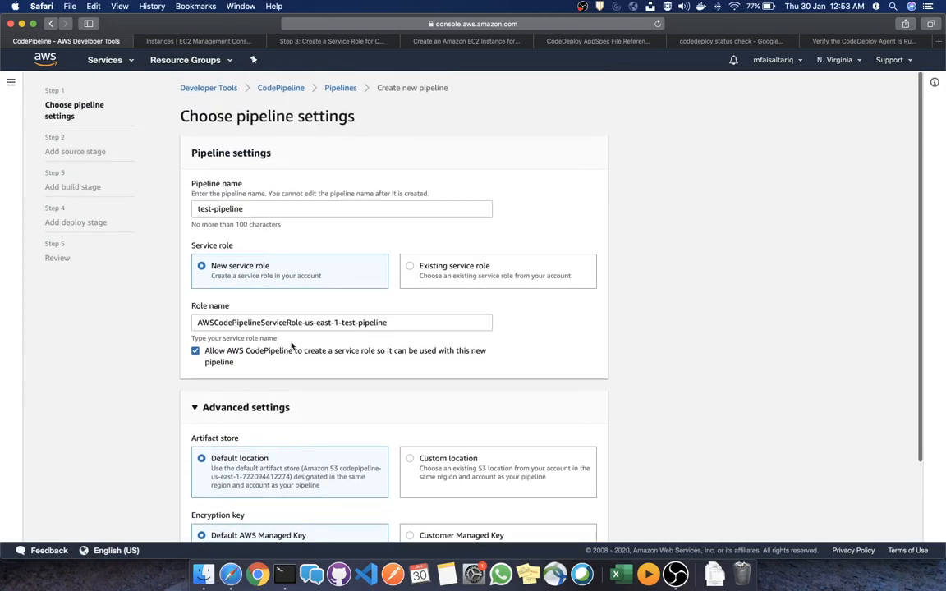
scroll(311, 263, "down", 3)
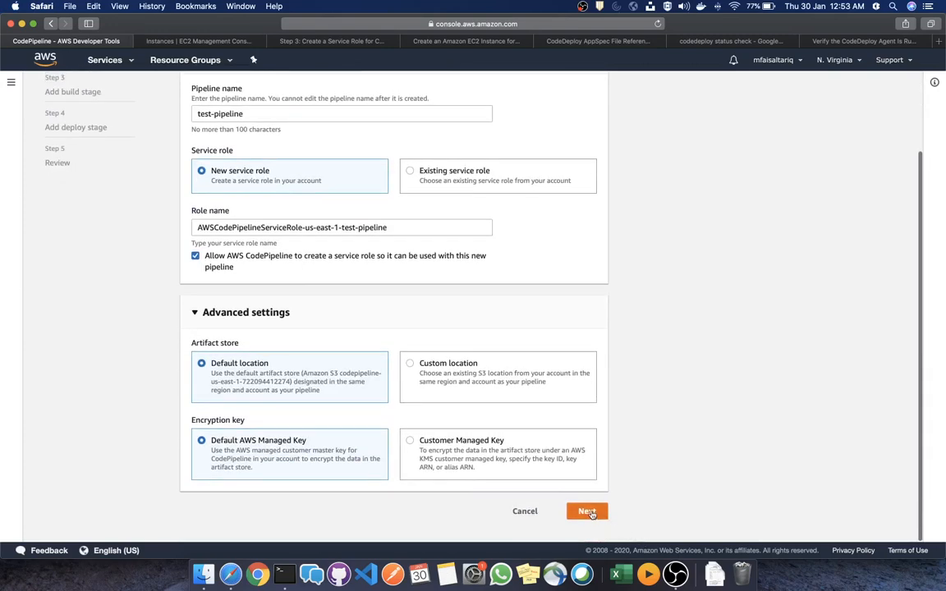
left_click(589, 509)
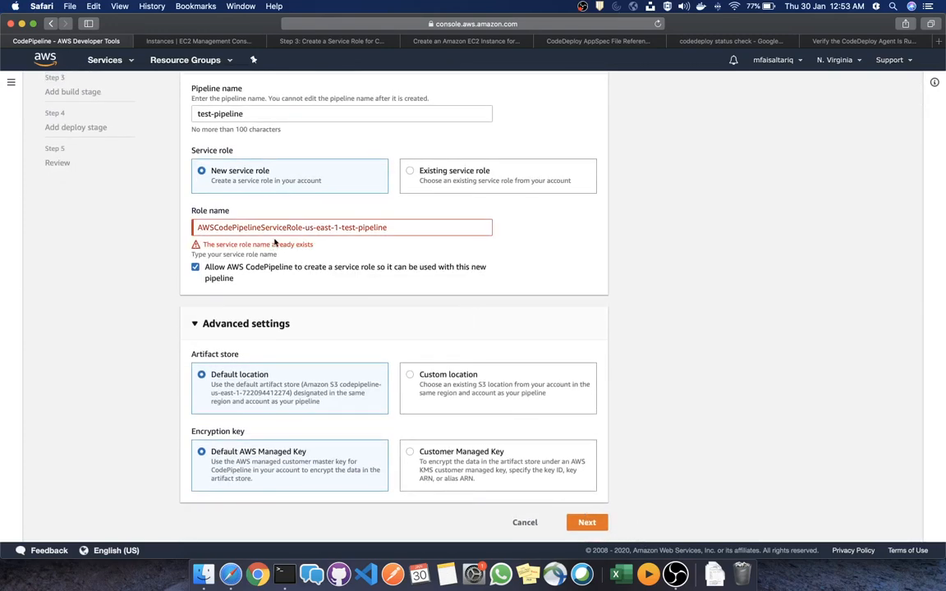
scroll(275, 240, "up", 2)
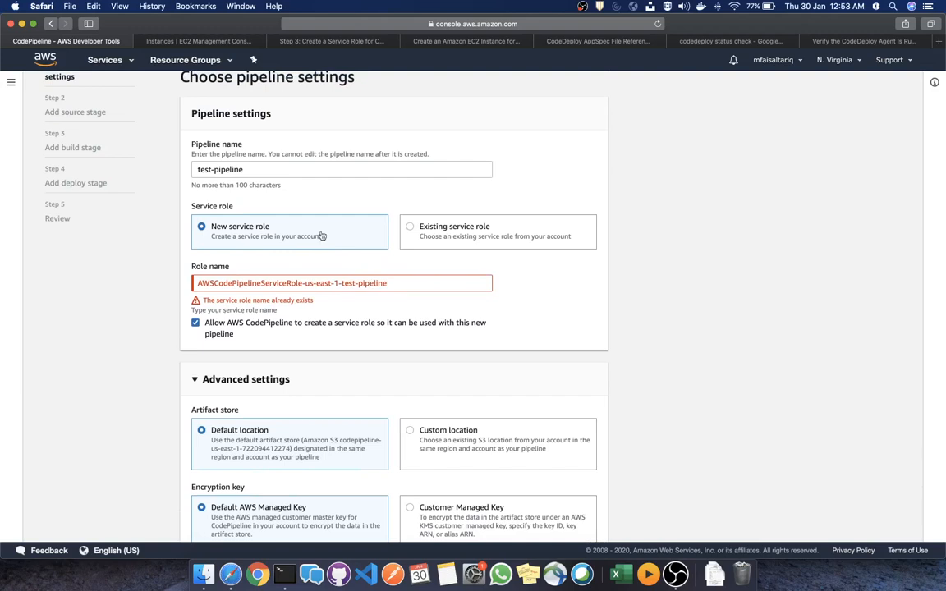
left_click(296, 164)
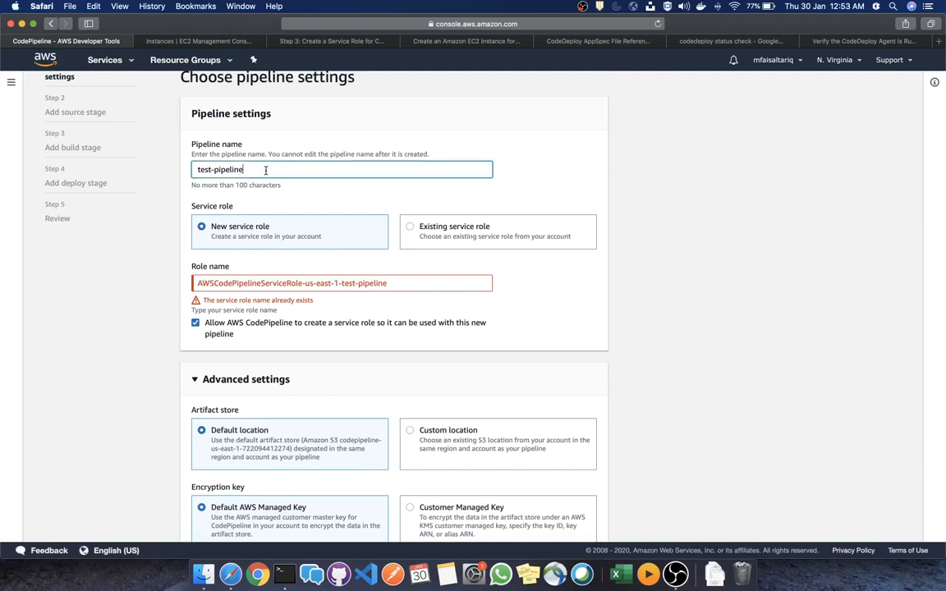
type("-1")
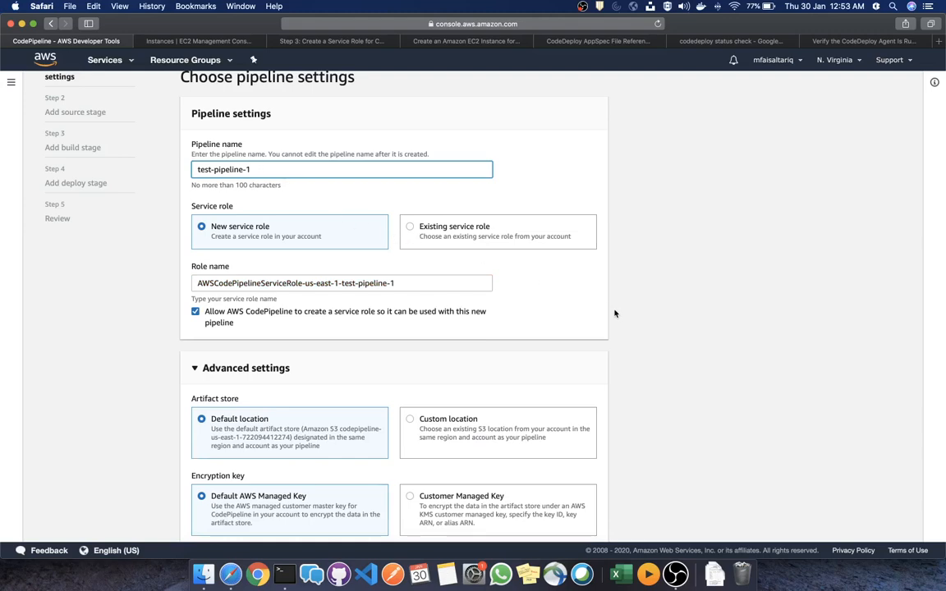
scroll(631, 316, "down", 3)
Choose GitHub as the source provider and connect and authorize the GitHub account
left_click(588, 508)
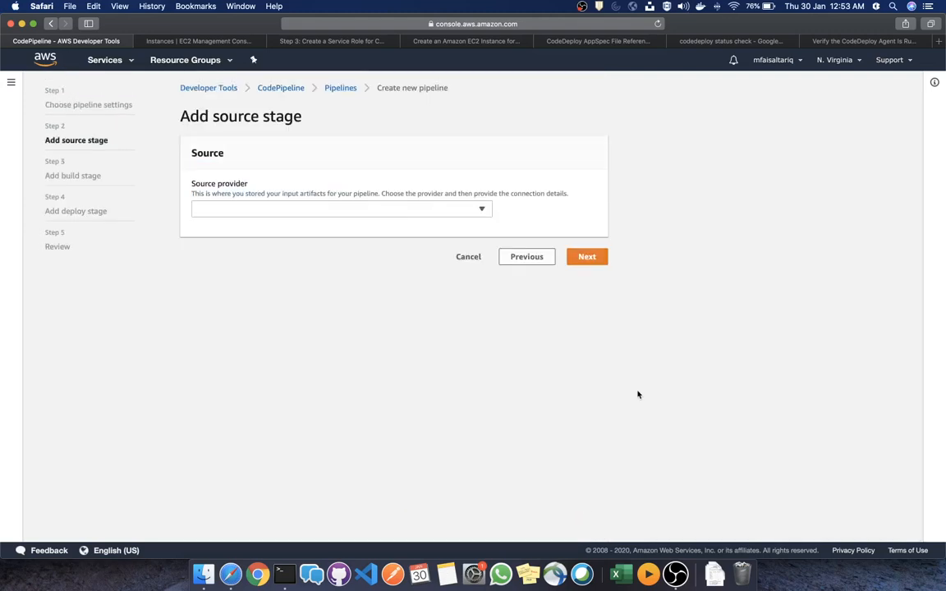
left_click(308, 209)
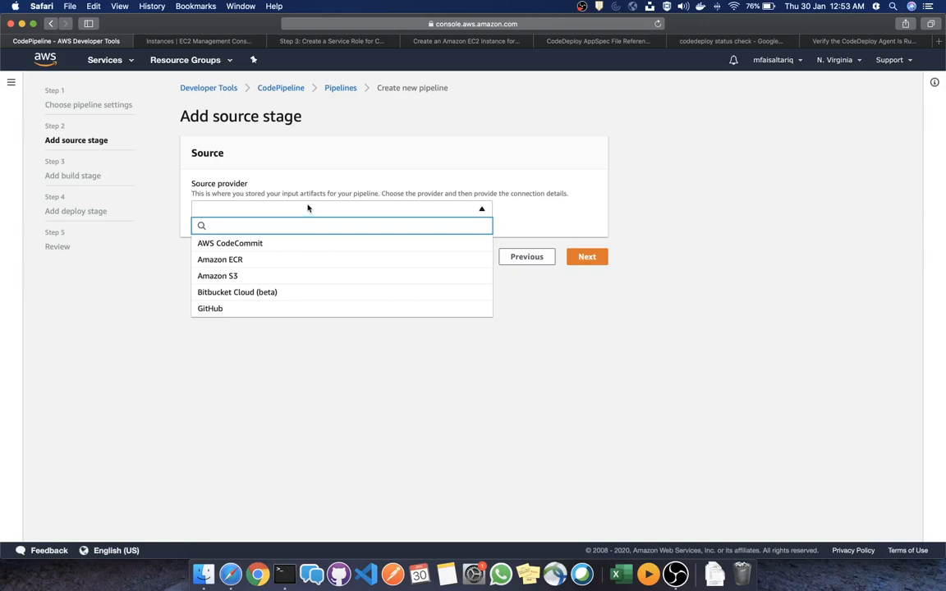
left_click(250, 309)
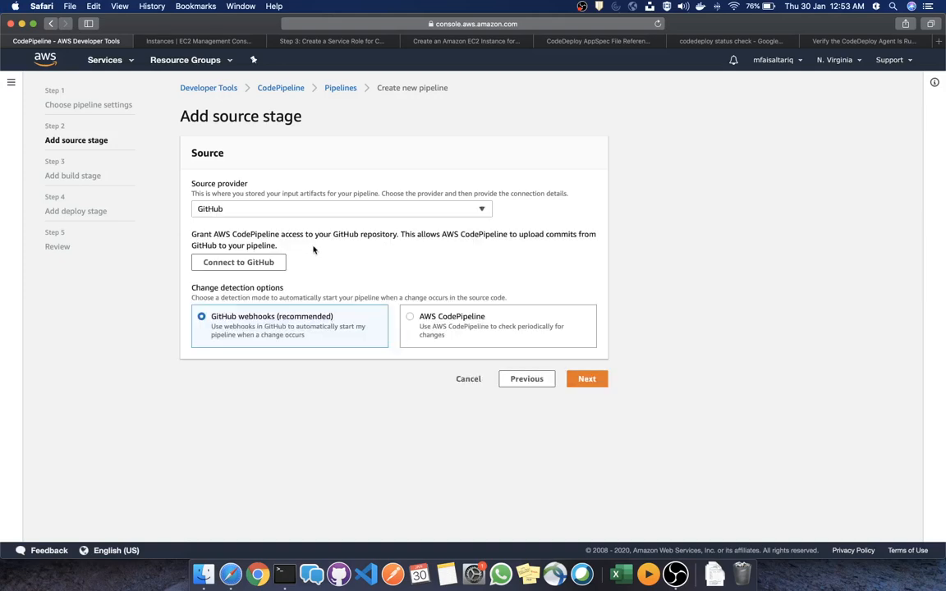
left_click(249, 262)
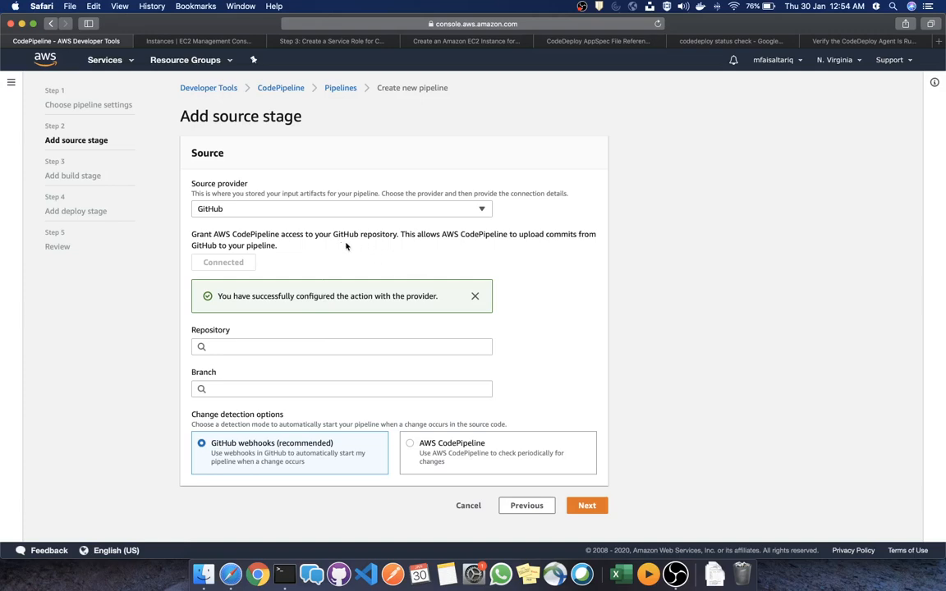
Load the GitHub repository list and choose CodeDeployGitHubDemo as the repository
left_click(334, 348)
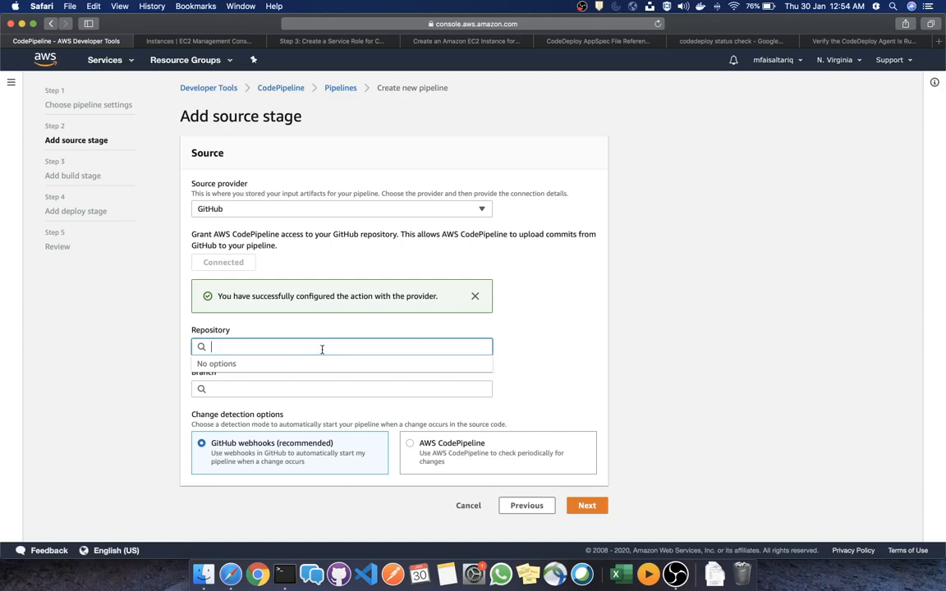
left_click(541, 335)
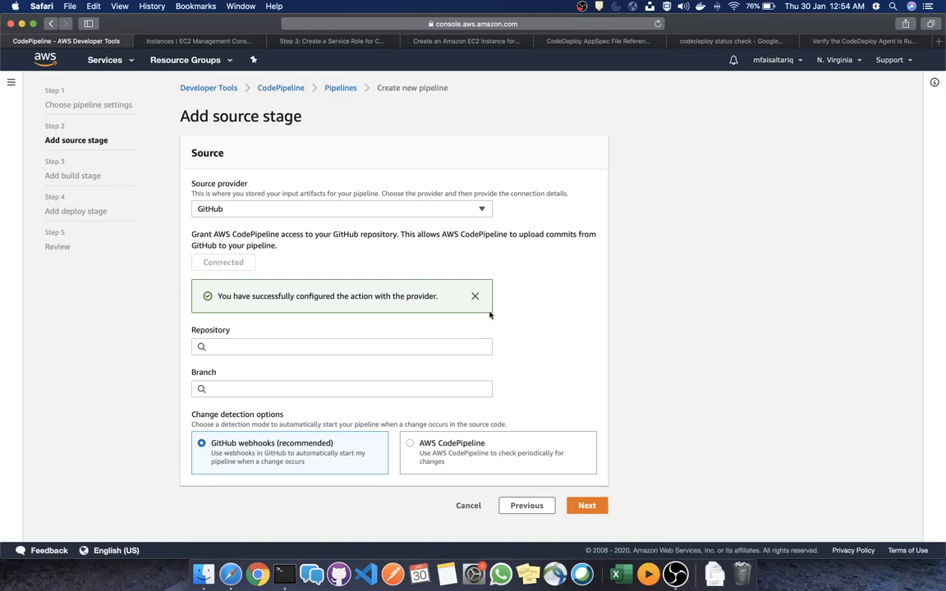
left_click(338, 345)
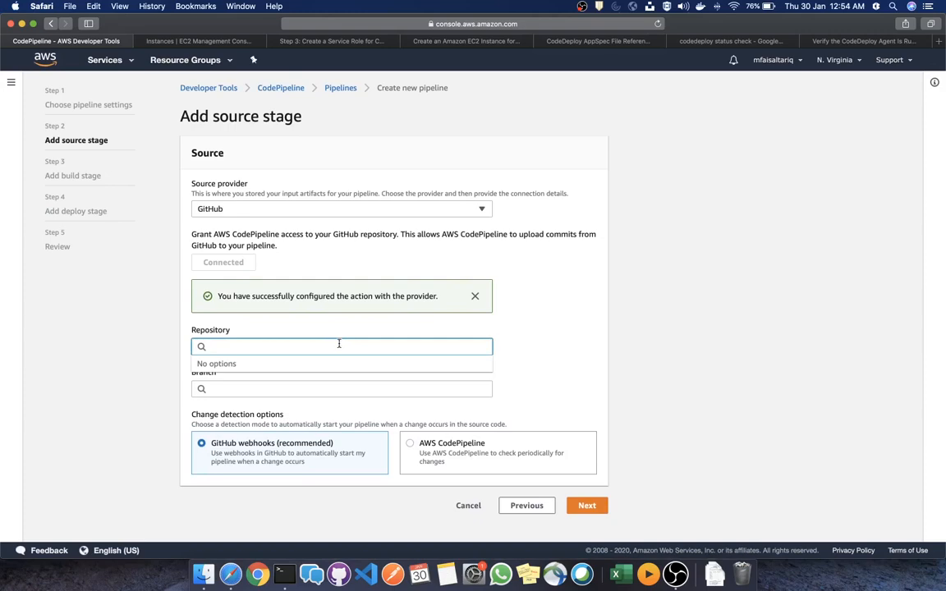
left_click(361, 220)
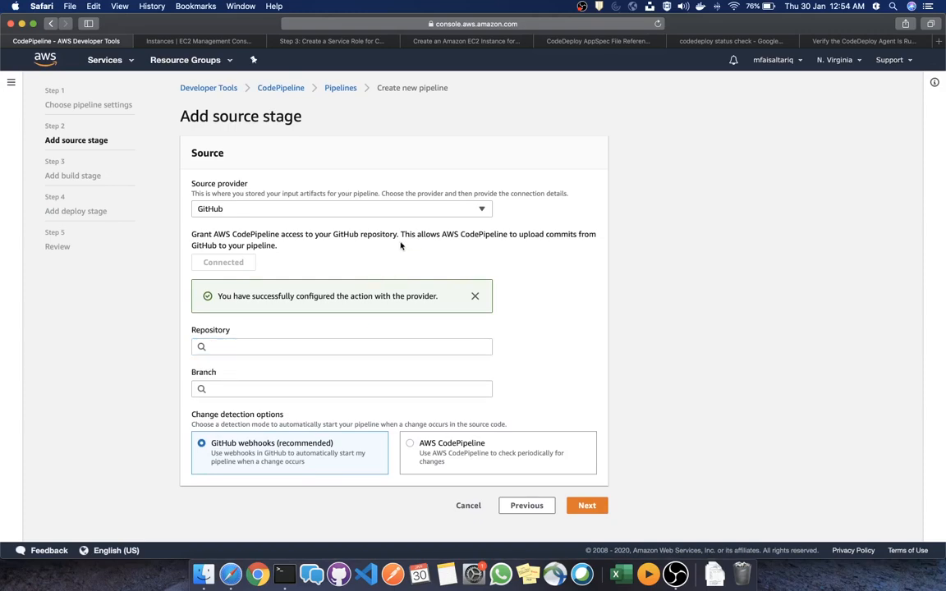
left_click(346, 346)
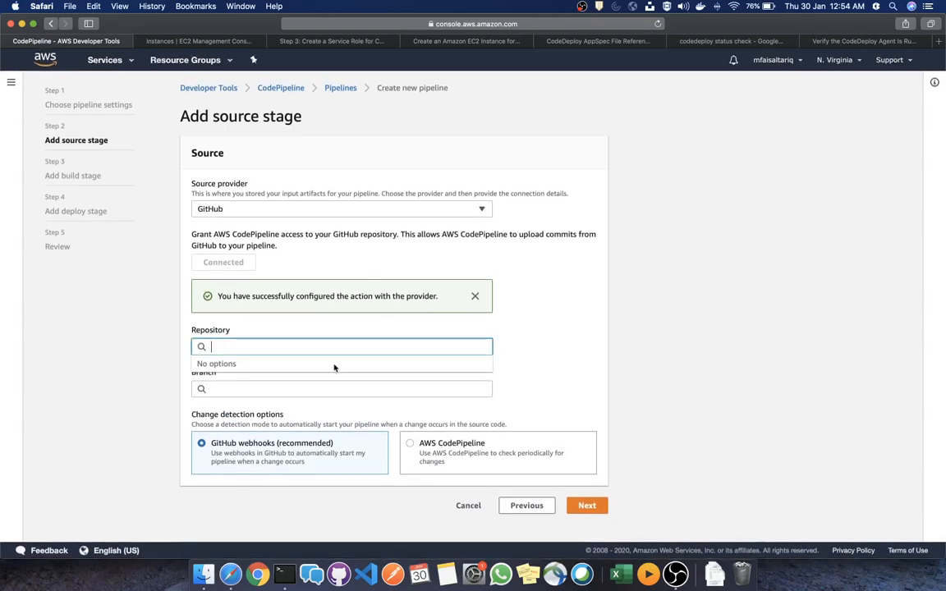
left_click(323, 388)
left_click(340, 348)
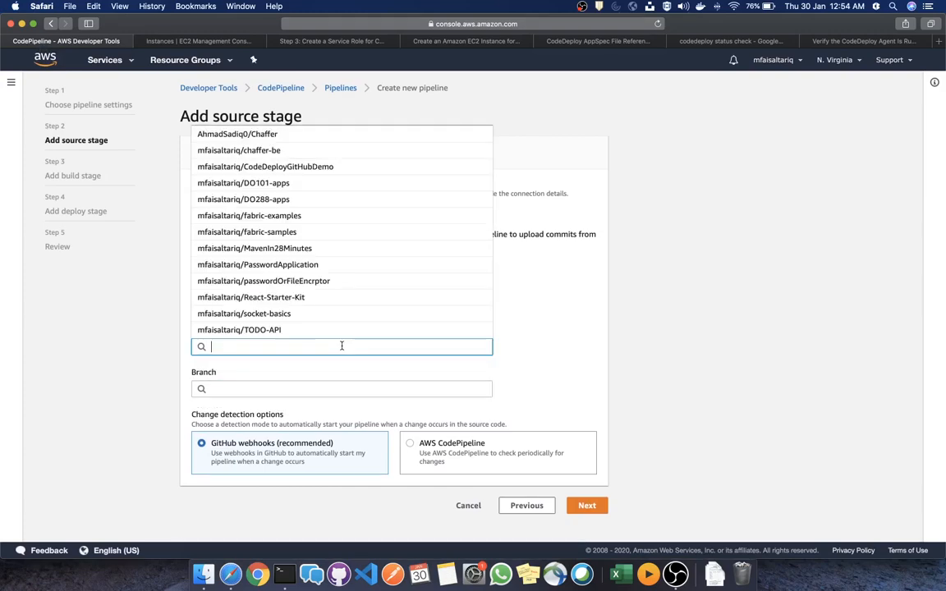
left_click(299, 168)
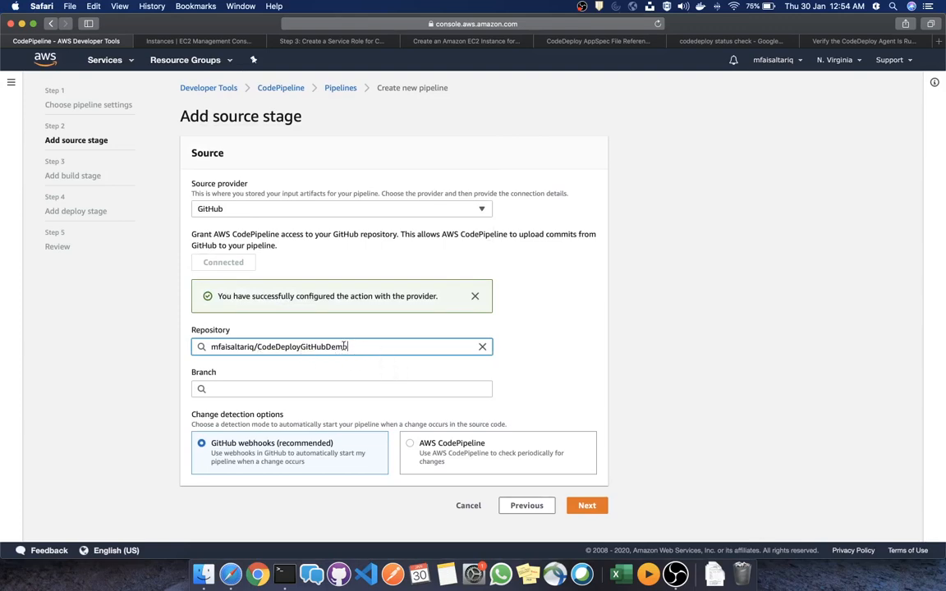
Choose master as the branch and select the repository name for copying
left_click_drag(356, 347, 202, 346)
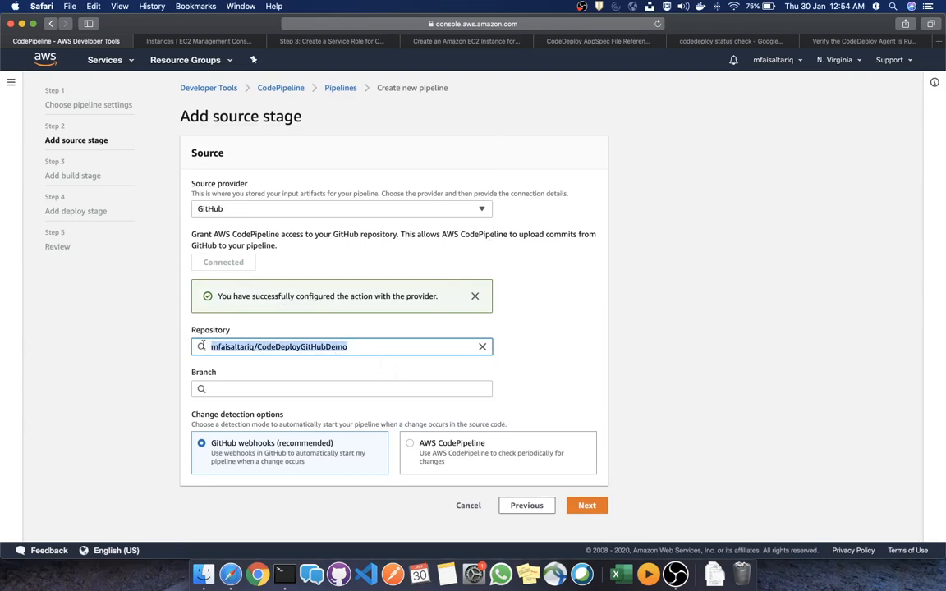
left_click(369, 347)
left_click(337, 389)
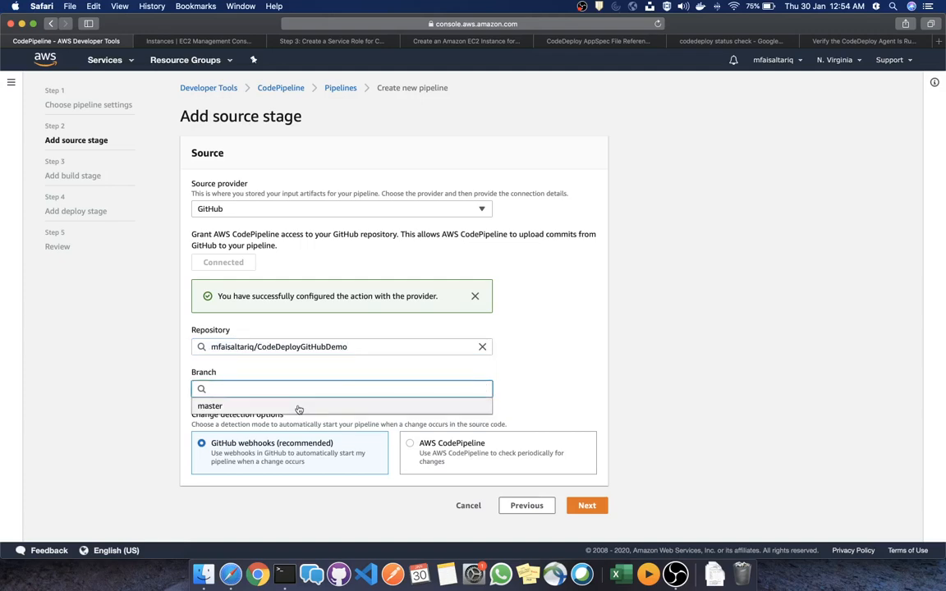
left_click(302, 407)
left_click_drag(362, 344, 207, 340)
key("cmd+c")
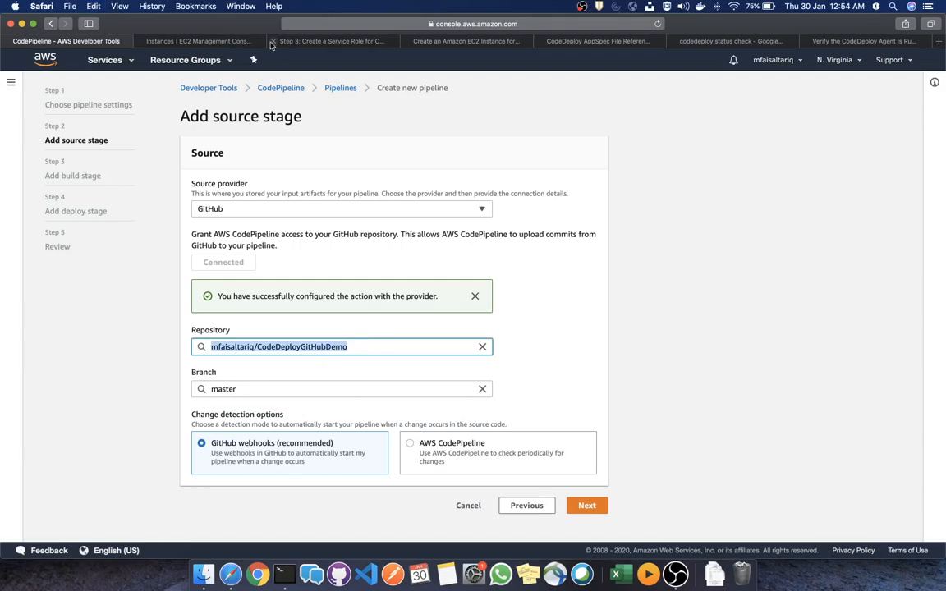
key("cmd+t")
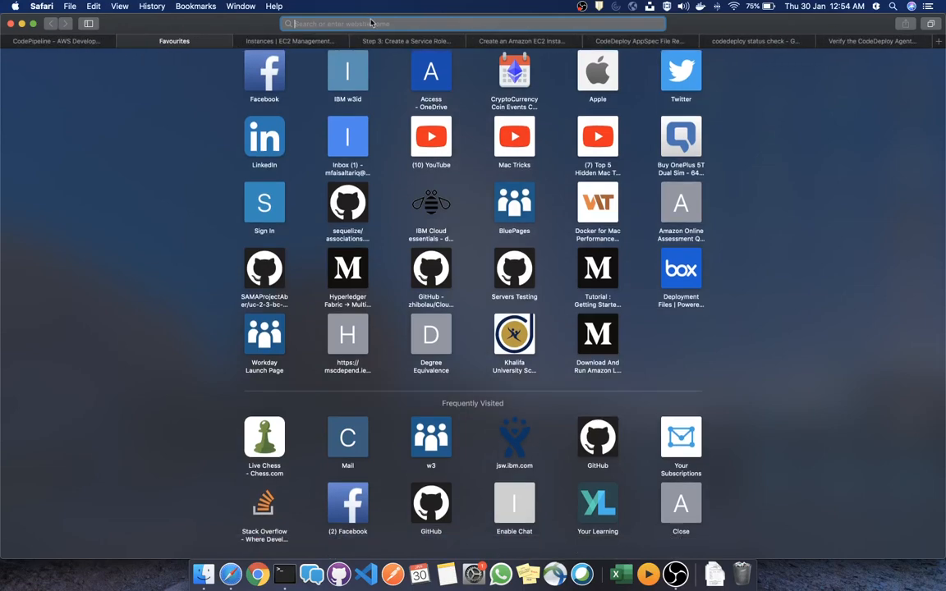
key("cmd+v")
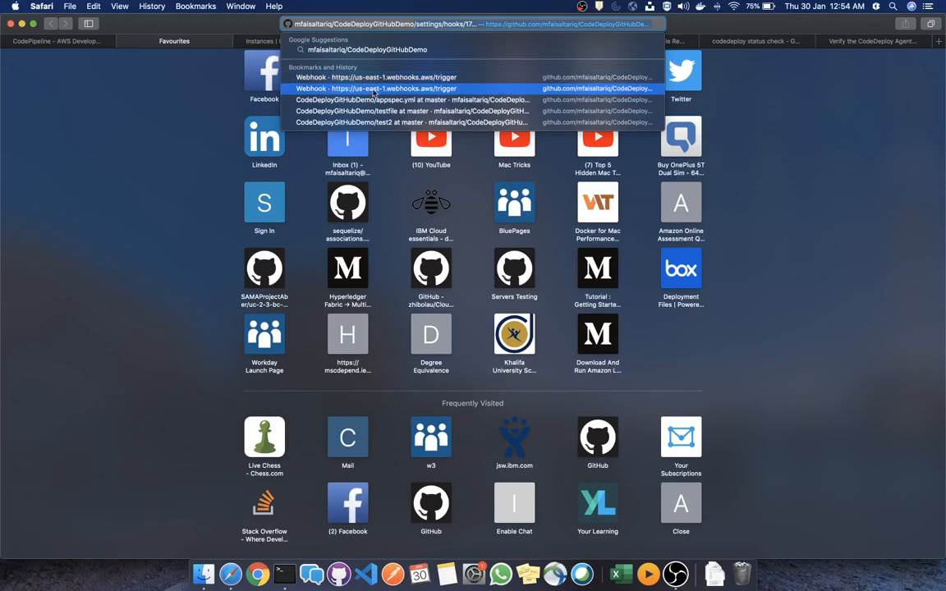
left_click(376, 101)
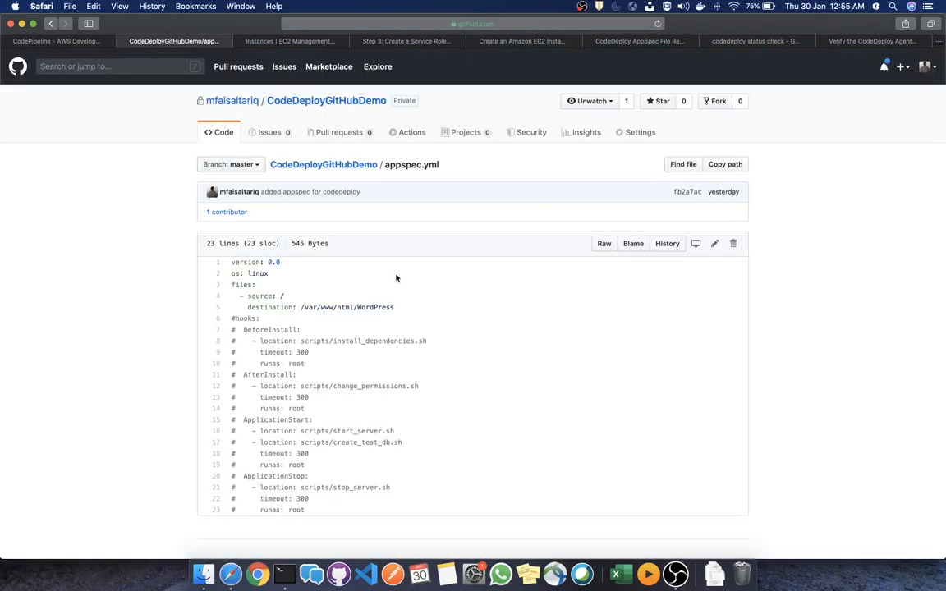
left_click(343, 165)
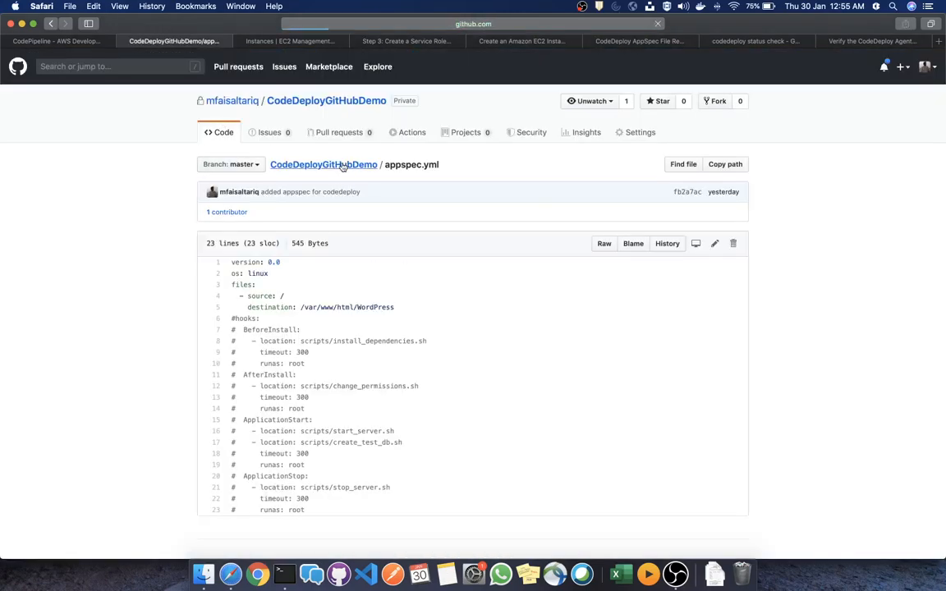
left_click(82, 44)
left_click(509, 342)
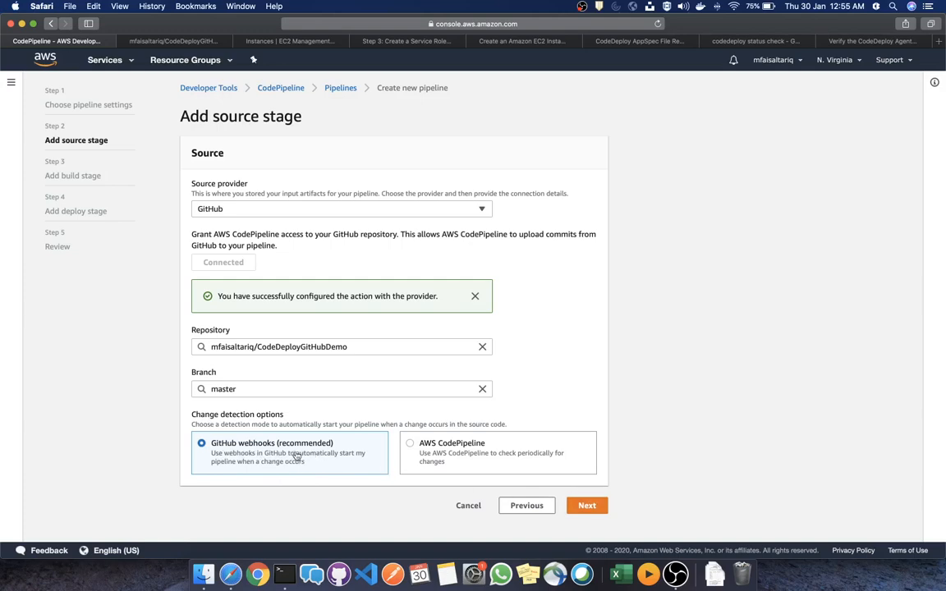
Skip the optional build stage and confirm the skip
left_click(588, 505)
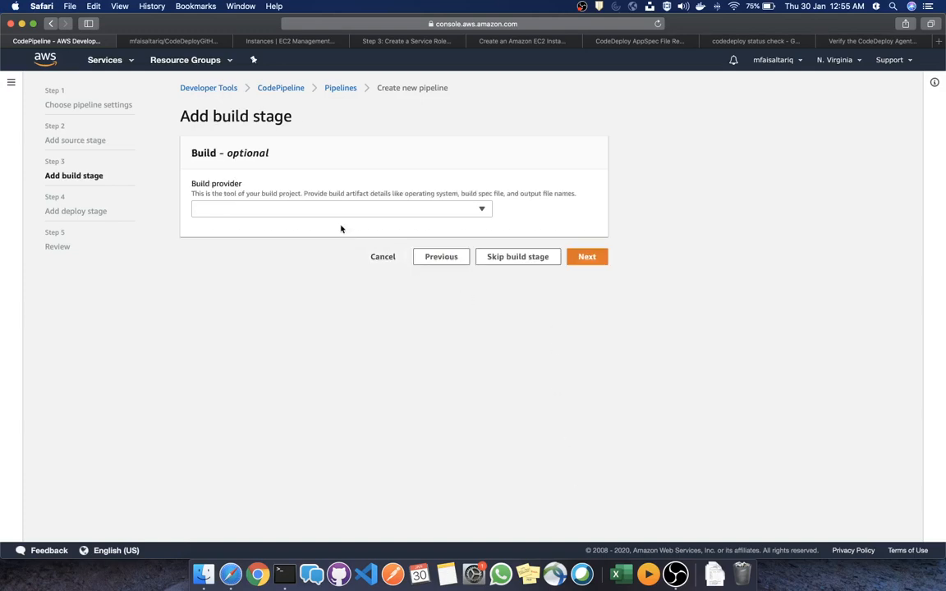
left_click(305, 210)
left_click(506, 295)
left_click(503, 257)
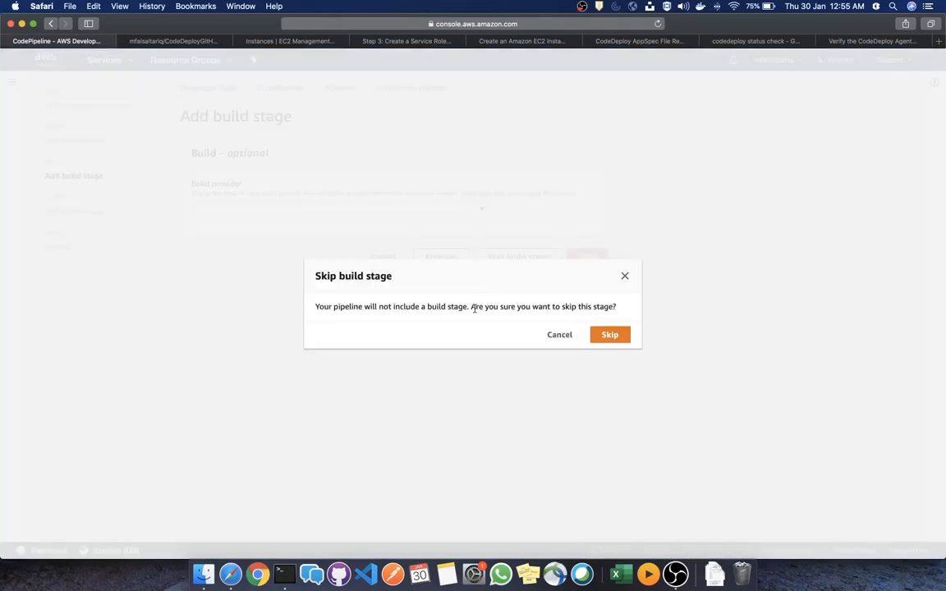
left_click(609, 335)
Deploy with AWS CodeDeploy using code-deploy-app and ec2-code-deploy-dg, then scroll through the review
left_click(308, 279)
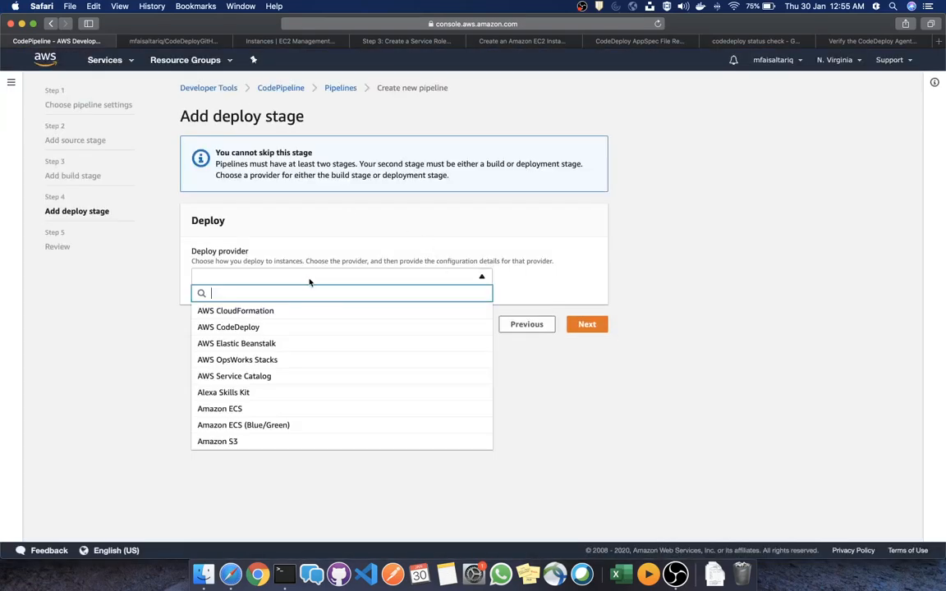
left_click(294, 327)
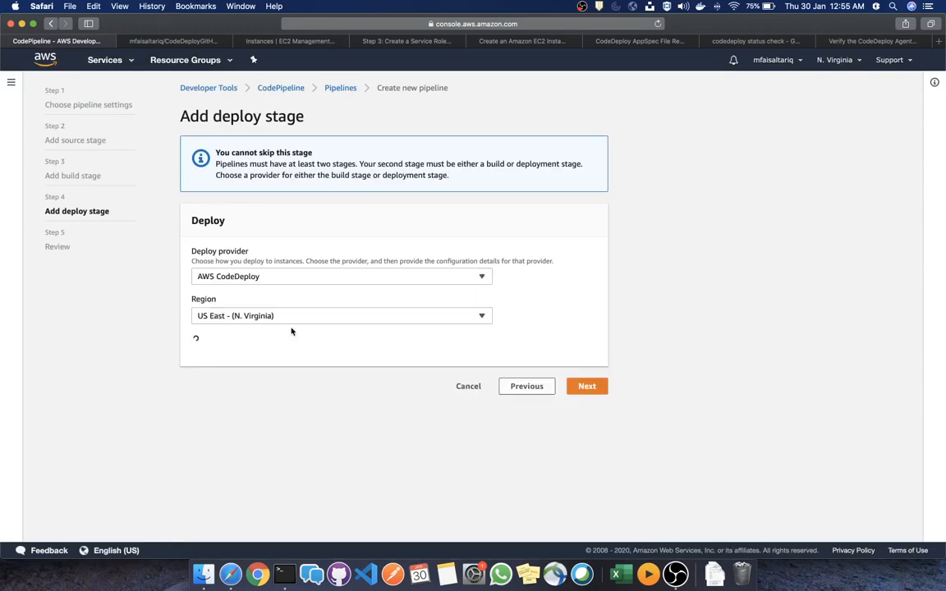
left_click(310, 374)
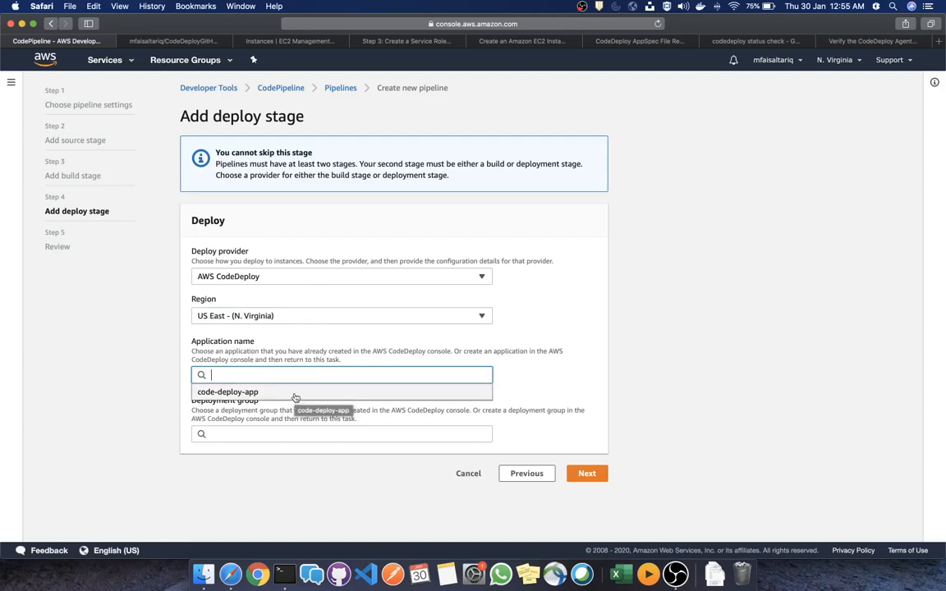
left_click(237, 394)
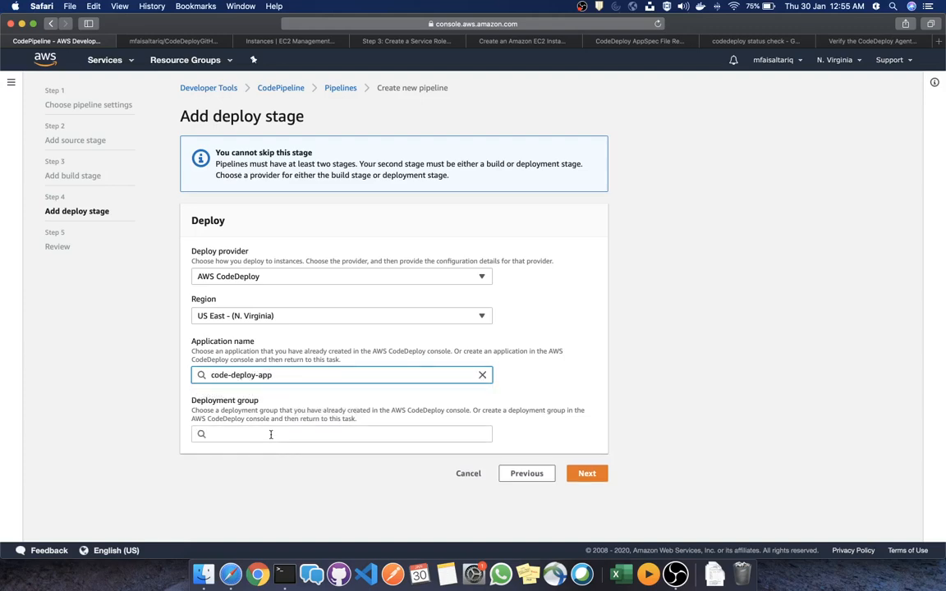
left_click(271, 434)
left_click(265, 454)
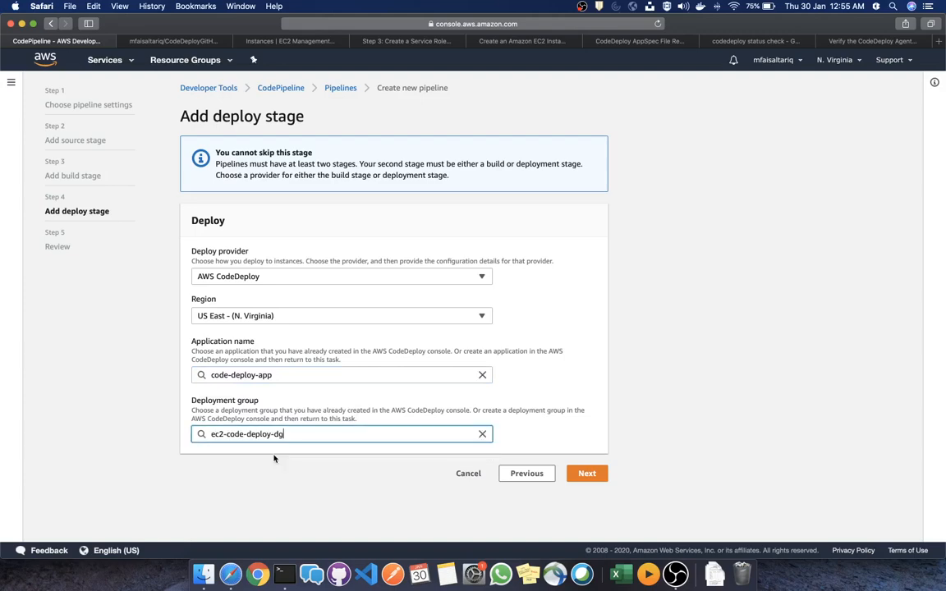
left_click(598, 476)
scroll(449, 306, "down", 2)
scroll(449, 306, "down", 5)
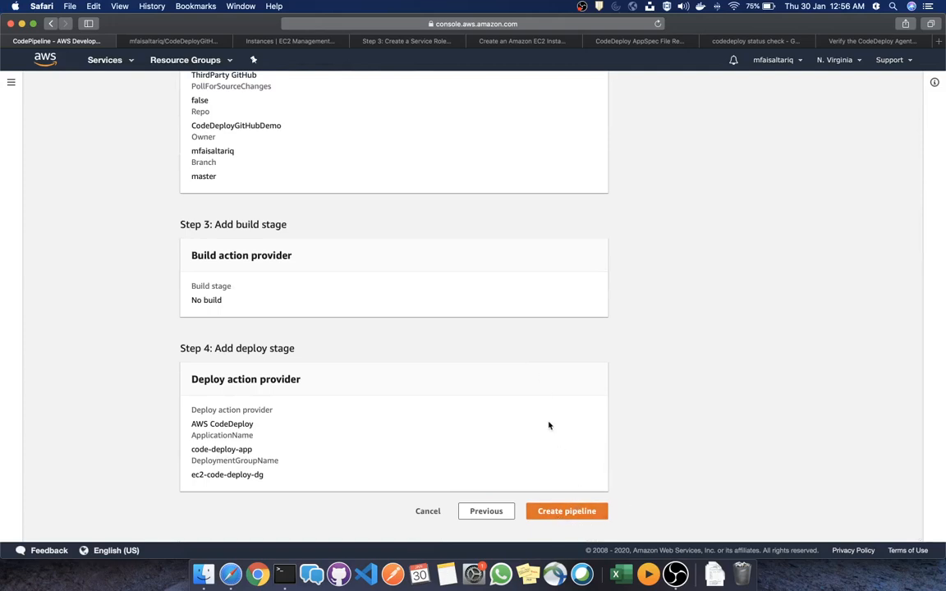
Open CodeDeployGitHubDemo's appspec.yml and highlight its /var/www/html/WordPress files destination
left_click(196, 43)
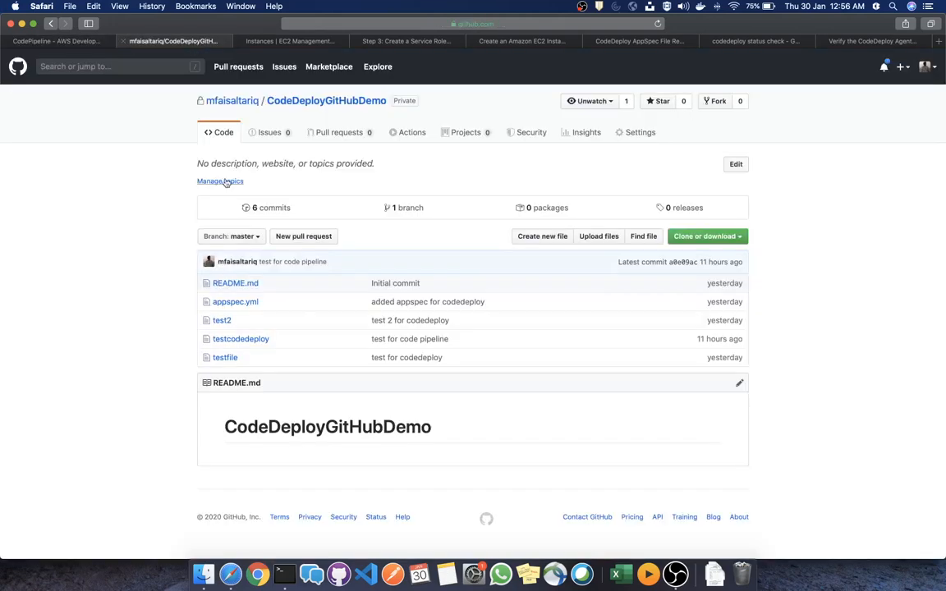
left_click(231, 303)
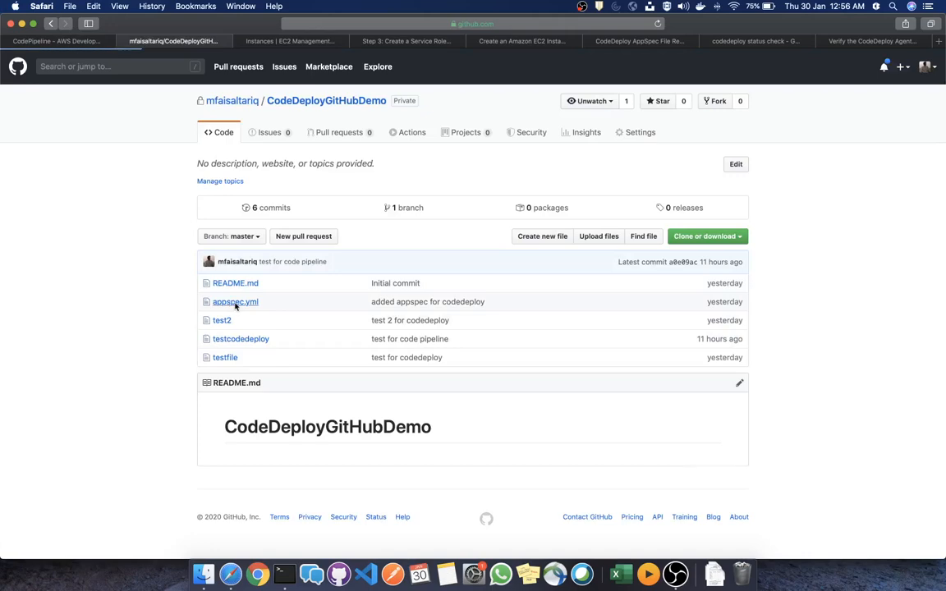
scroll(214, 164, "down", 1)
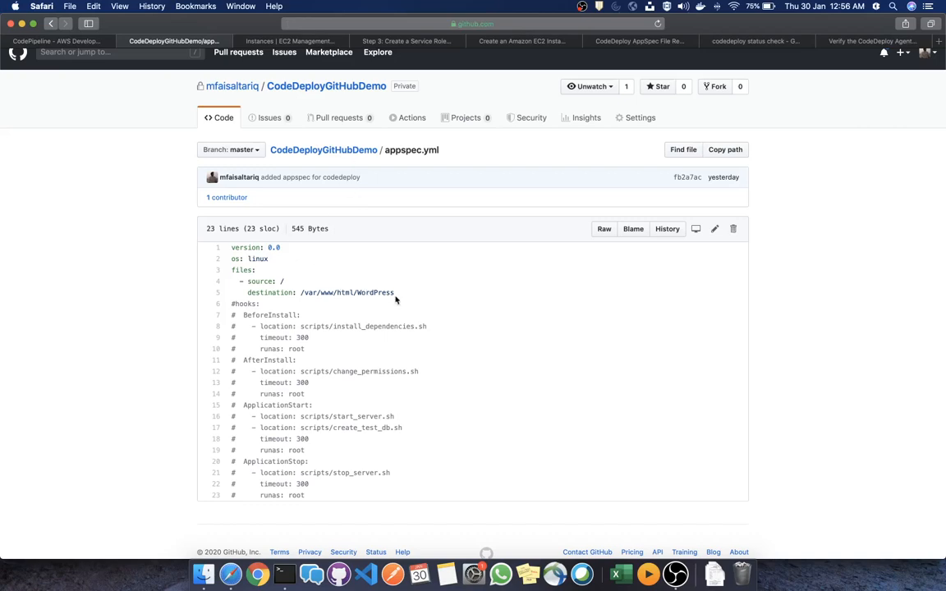
left_click_drag(394, 294, 231, 246)
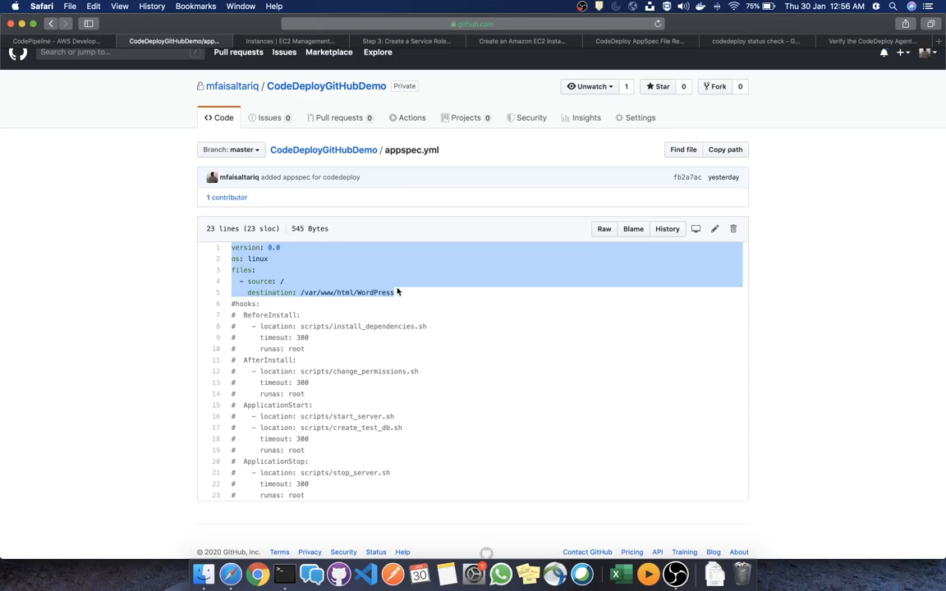
left_click_drag(397, 292, 247, 292)
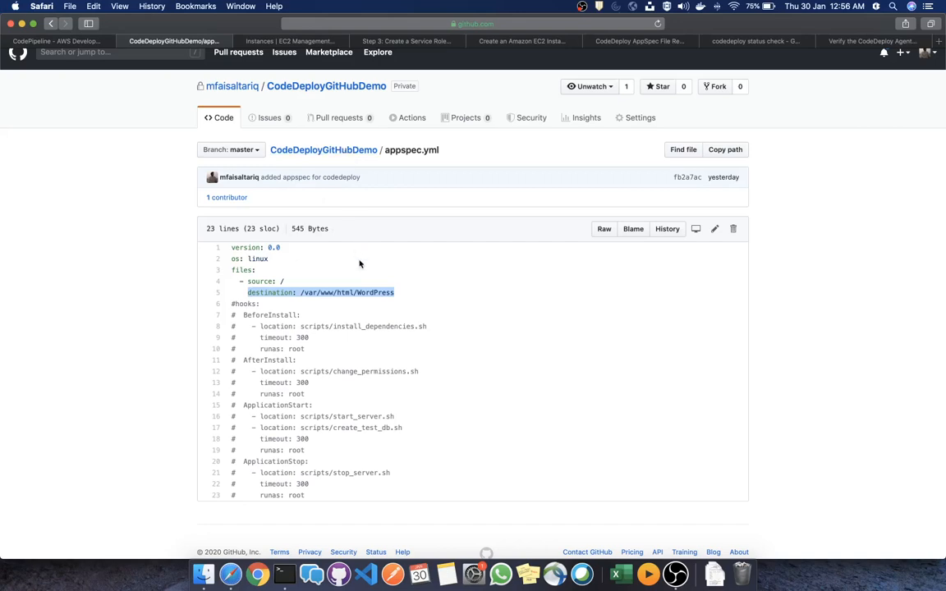
left_click_drag(394, 293, 302, 296)
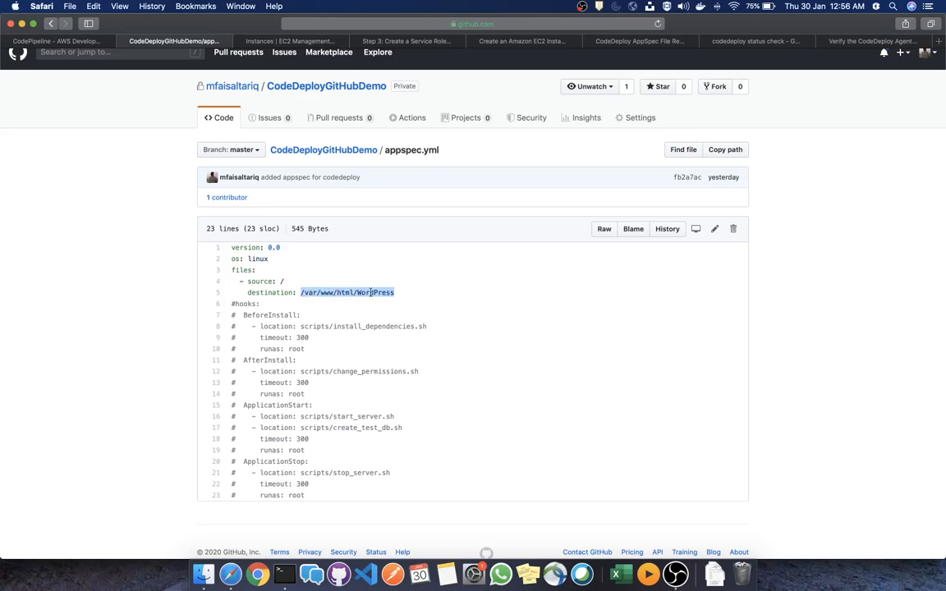
left_click_drag(400, 296, 279, 294)
left_click(376, 416)
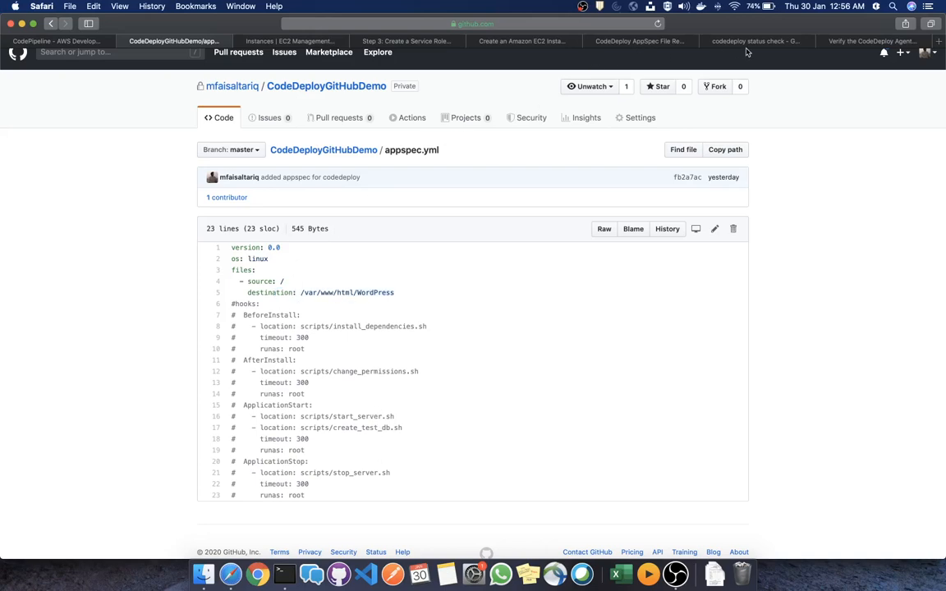
Scroll the AppSpec File Reference to the spacing example and highlight its BeforeInstall and AfterInstall hooks
left_click(645, 41)
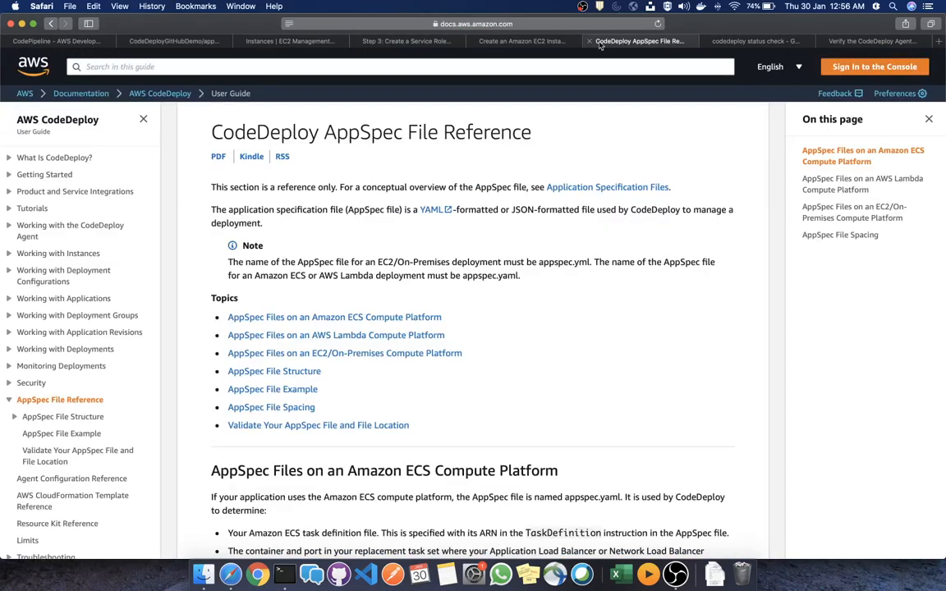
scroll(471, 308, "down", 5)
scroll(470, 313, "down", 15)
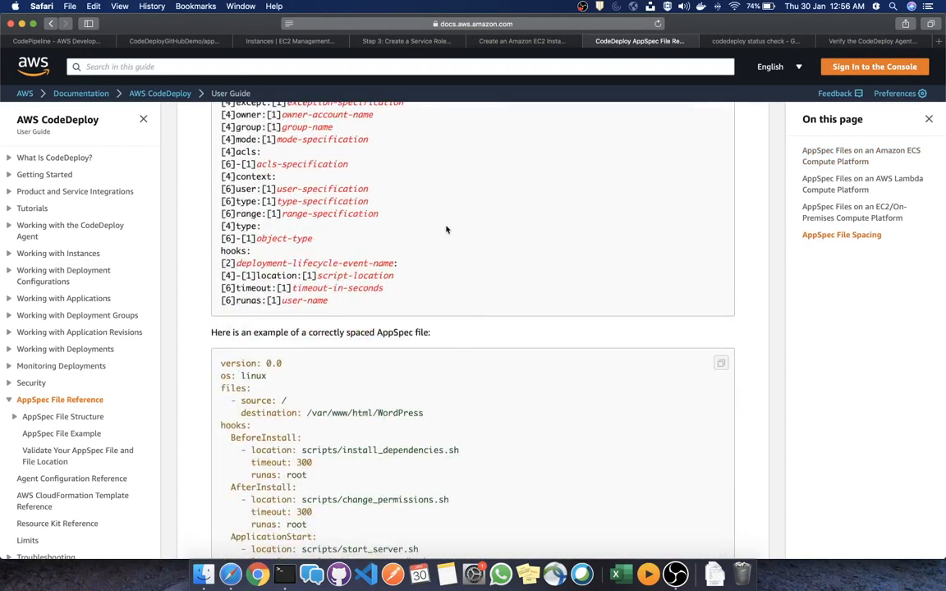
scroll(453, 249, "down", 6)
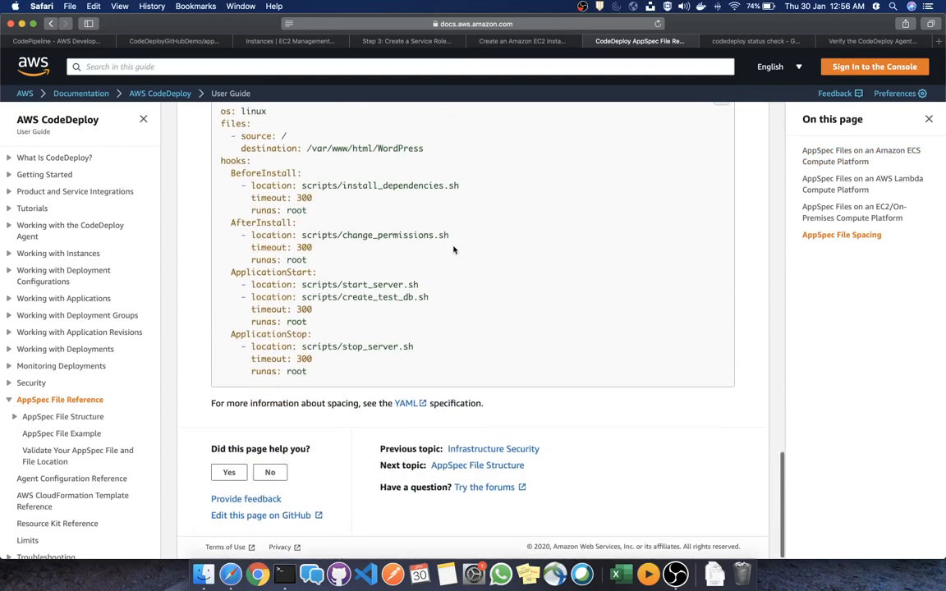
scroll(453, 249, "up", 3)
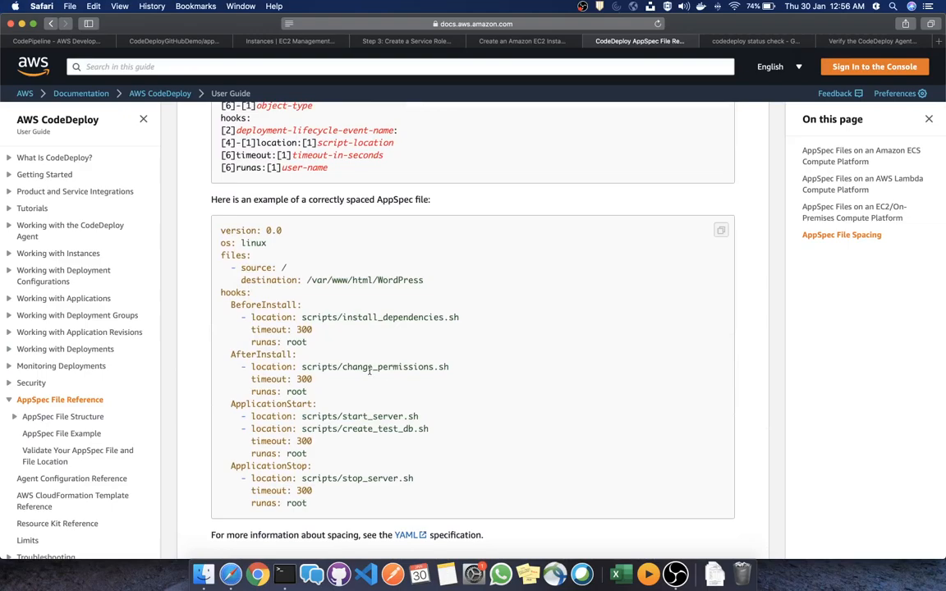
scroll(370, 371, "up", 10)
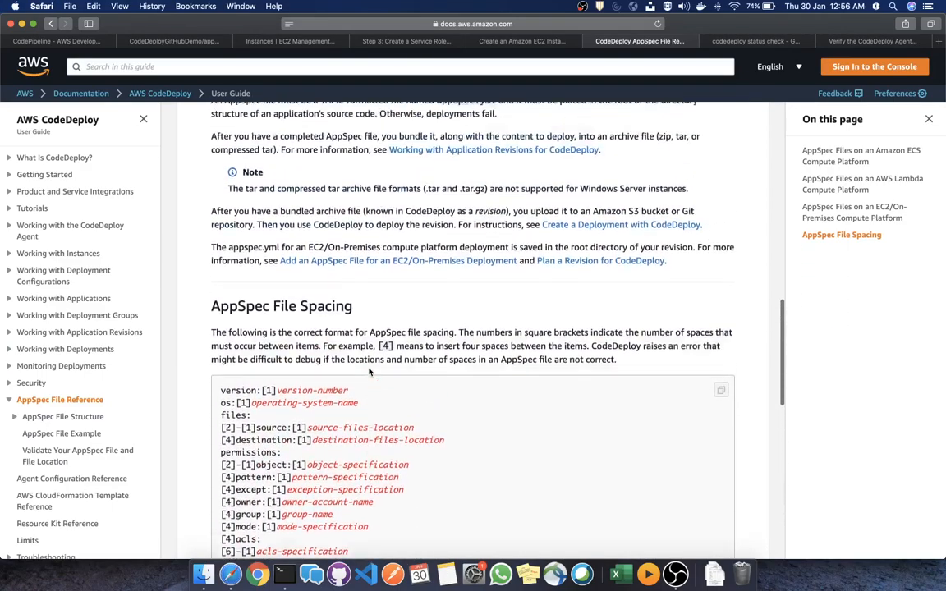
scroll(370, 371, "down", 15)
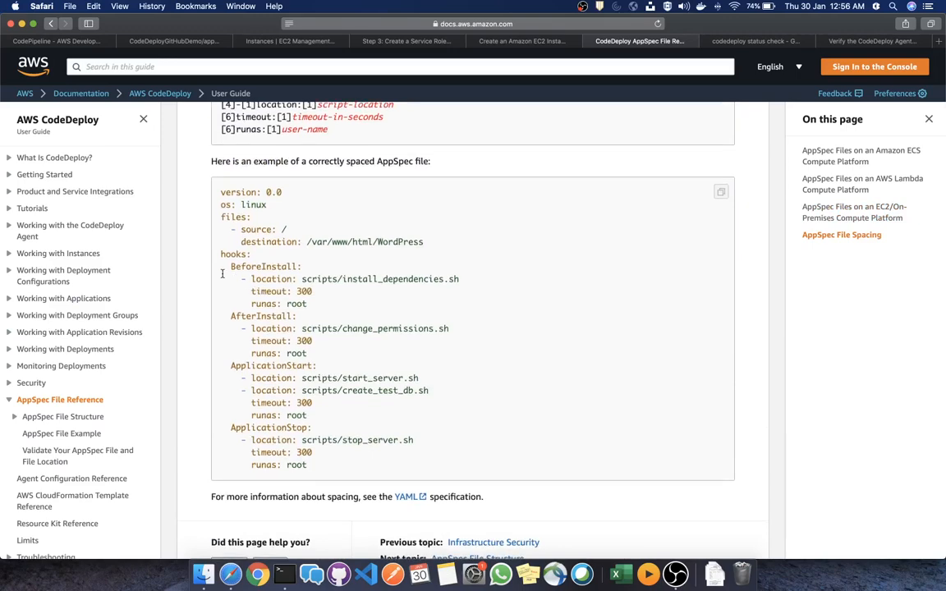
scroll(230, 266, "down", 1)
left_click_drag(230, 260, 306, 294)
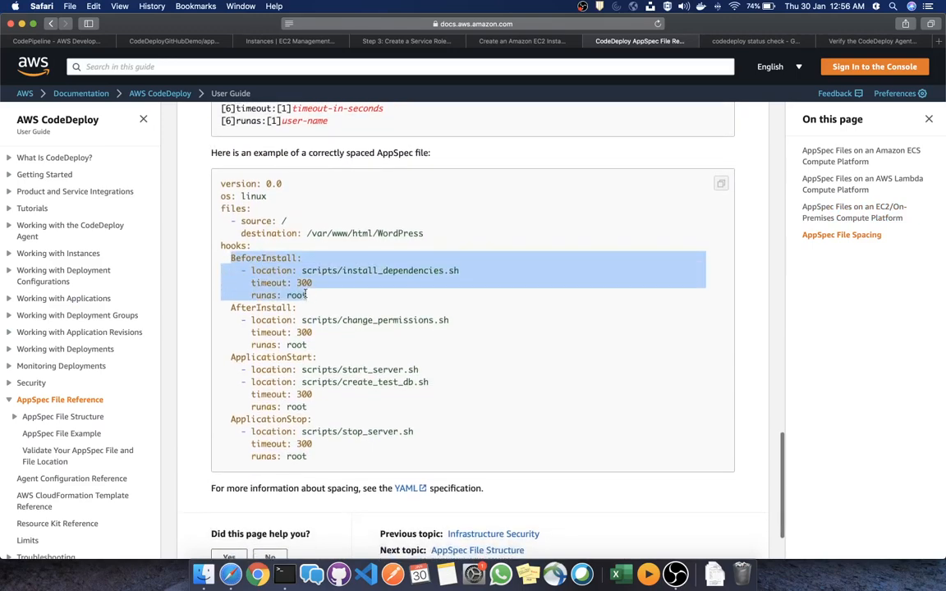
scroll(322, 294, "down", 1)
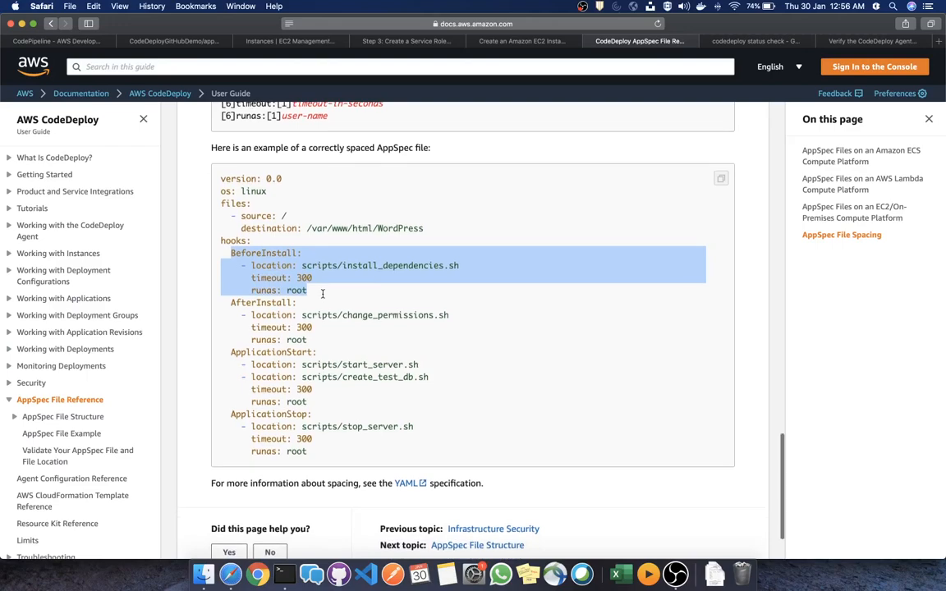
left_click_drag(316, 354, 245, 306)
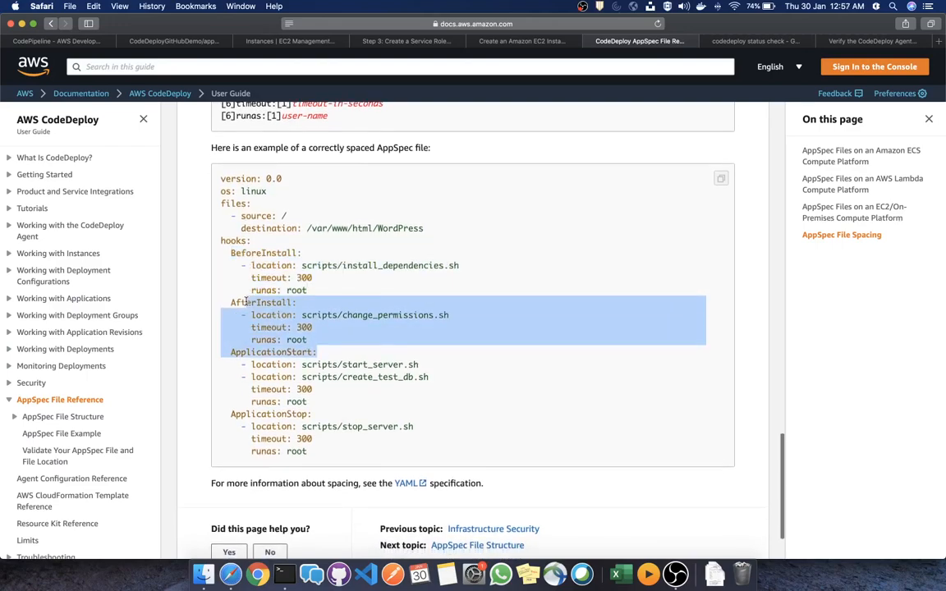
Return to the GitHub appspec.yml page, whose hooks section is commented out
left_click(89, 44)
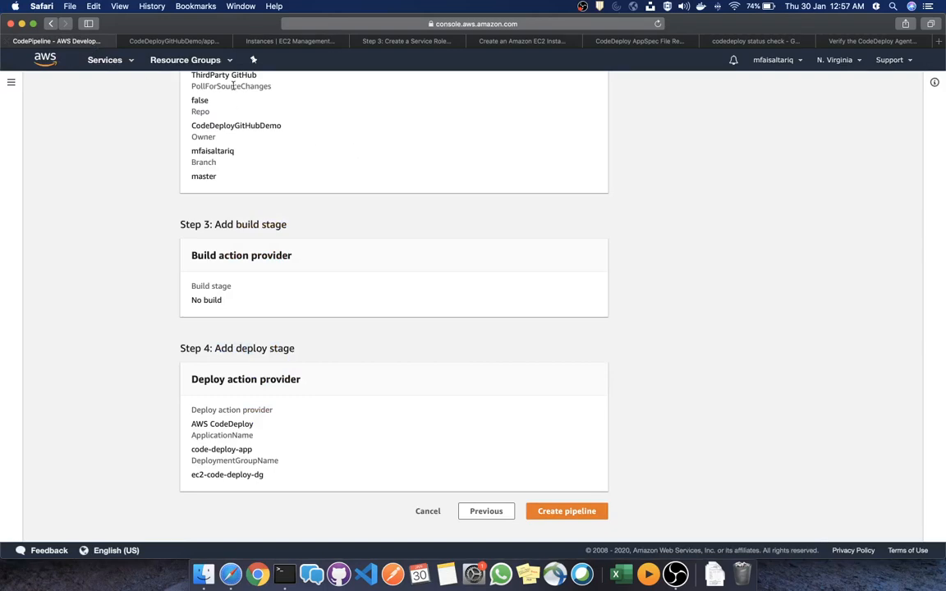
left_click(180, 43)
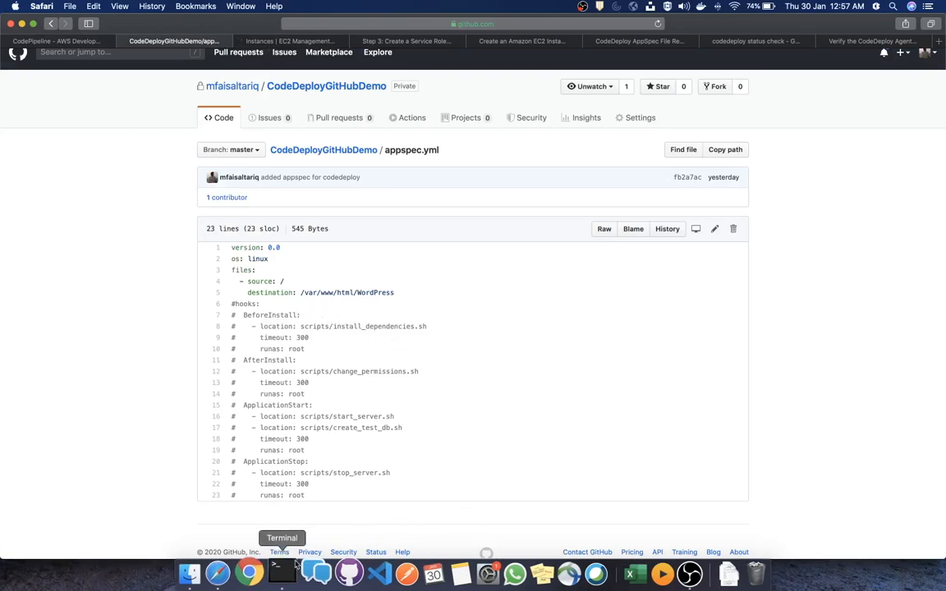
In a new Terminal tab, cd into CodeDeployGitHubDemo and confirm git status shows a clean, up-to-date master
left_click(283, 585)
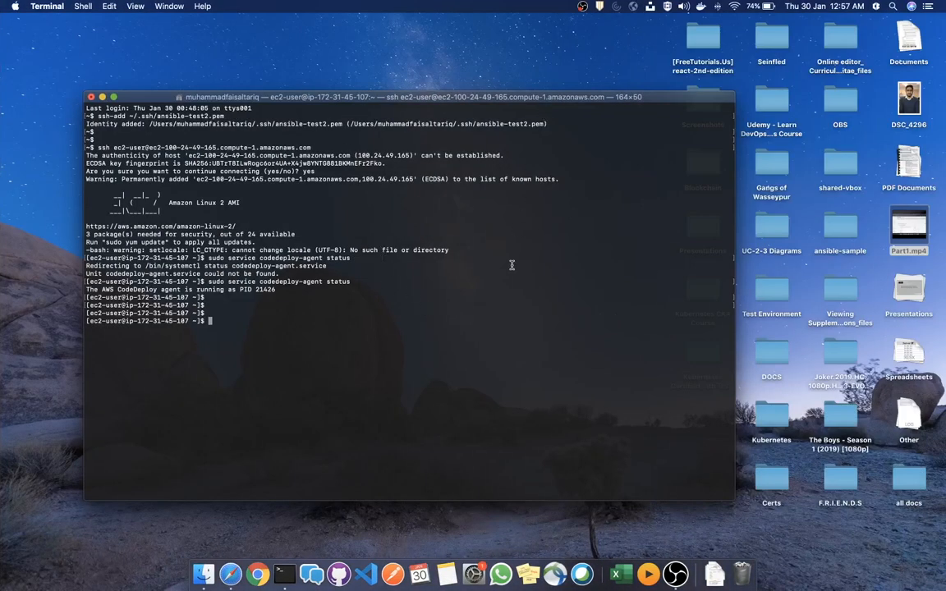
key("super+t")
type("c")
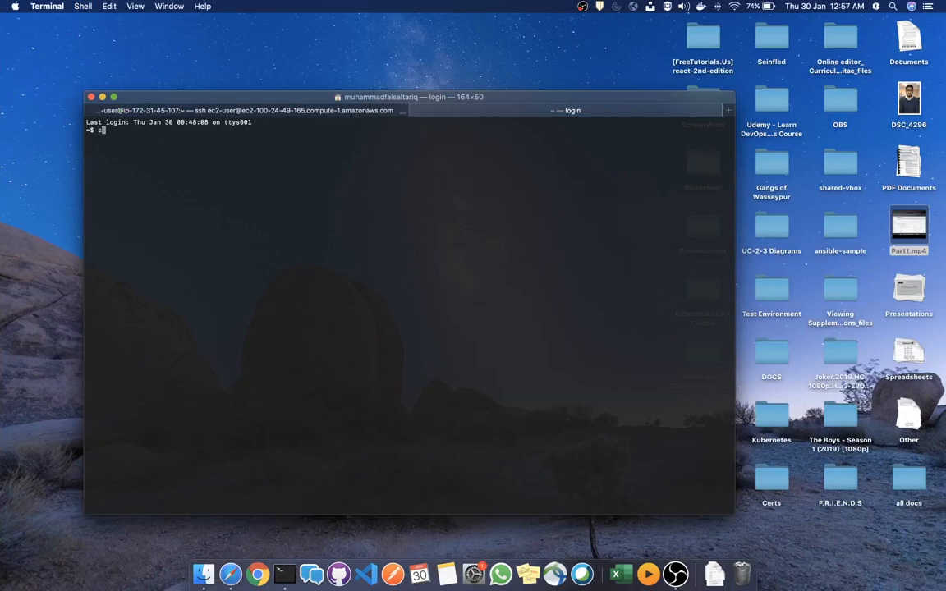
type("d Co")
key("Tab")
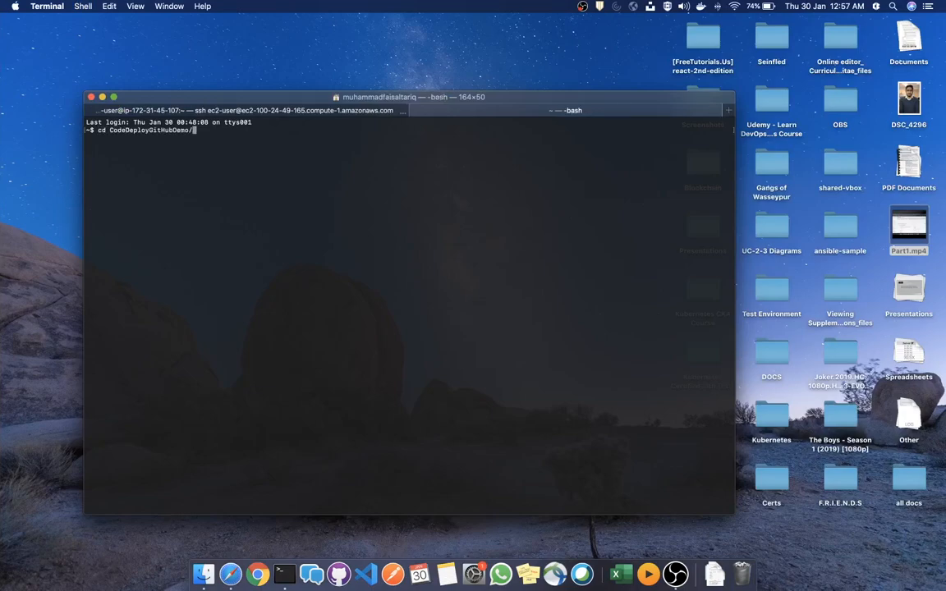
key("Return")
type("ls")
key("Return")
type("clear")
key("Return")
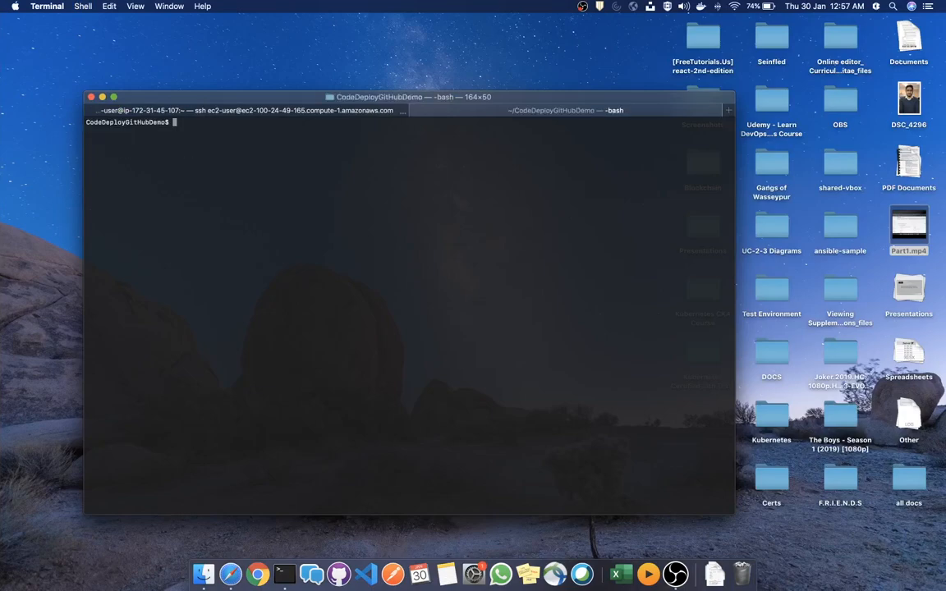
type("git status")
key("Return")
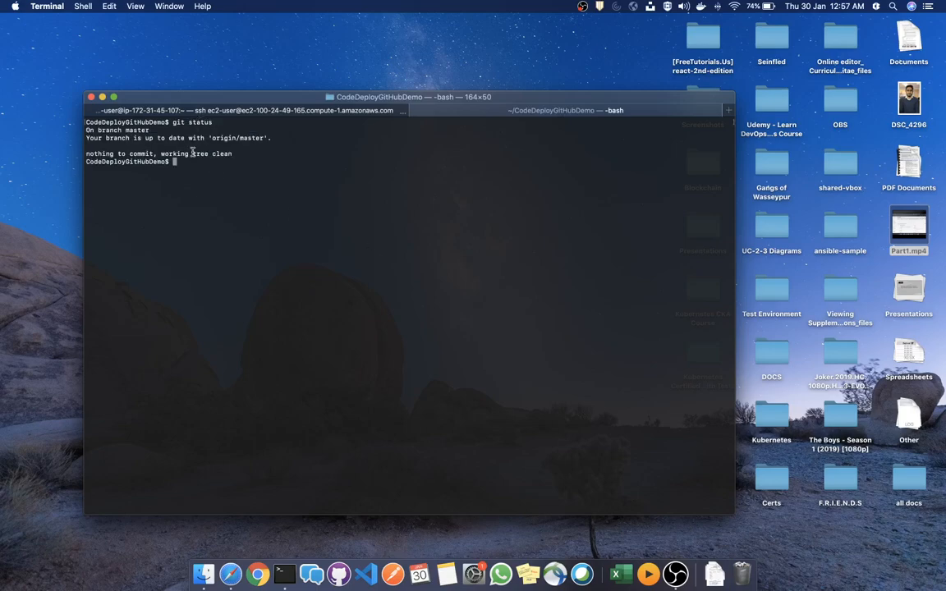
key("super+Tab")
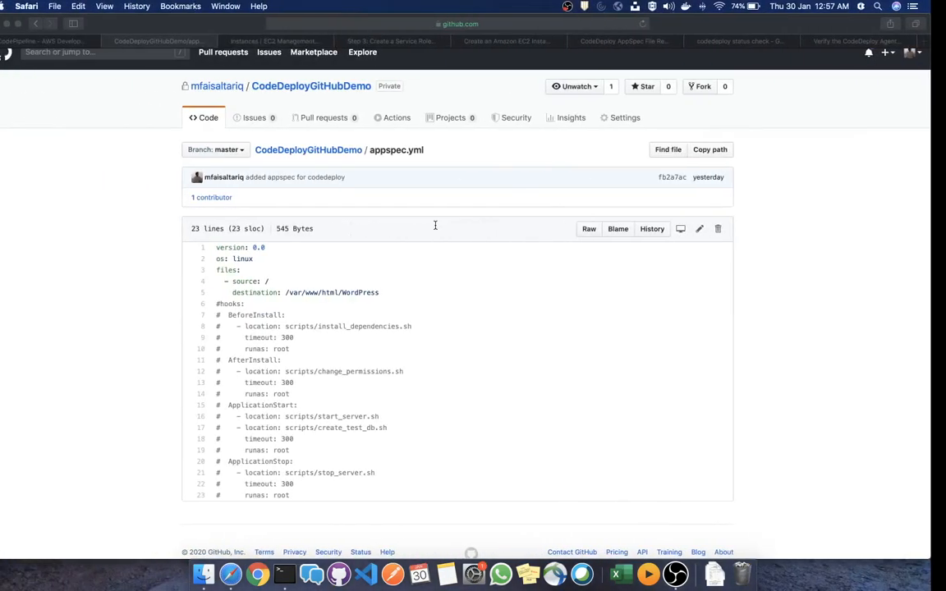
Create test-pipeline-1 from the Review page after rechecking the GitHub appspec.yml
left_click(89, 40)
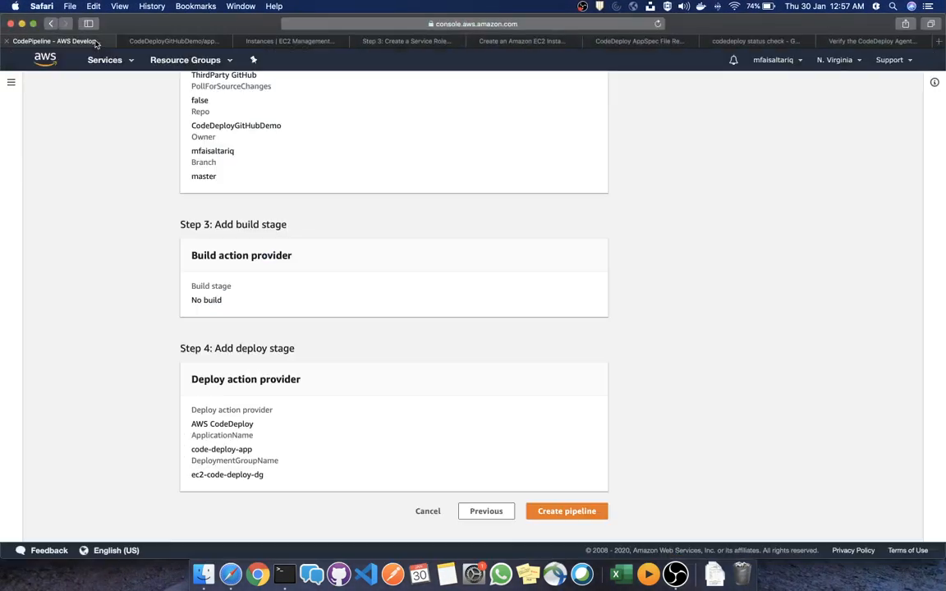
left_click(156, 41)
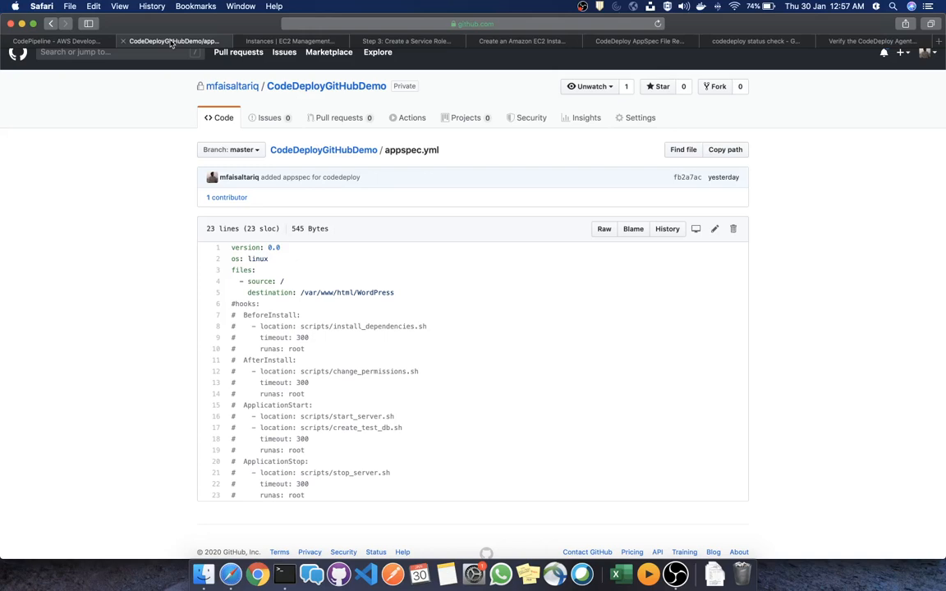
left_click(88, 43)
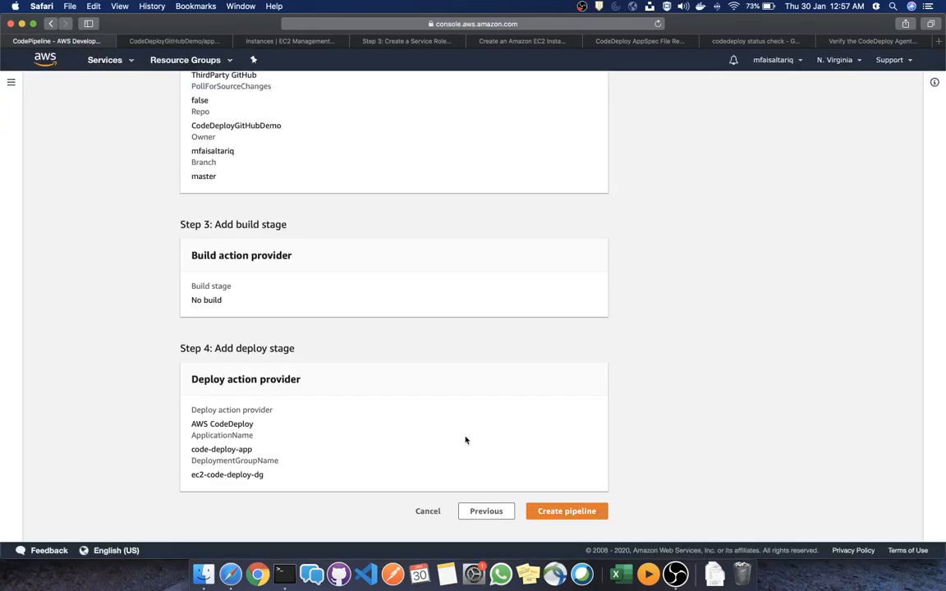
left_click(587, 513)
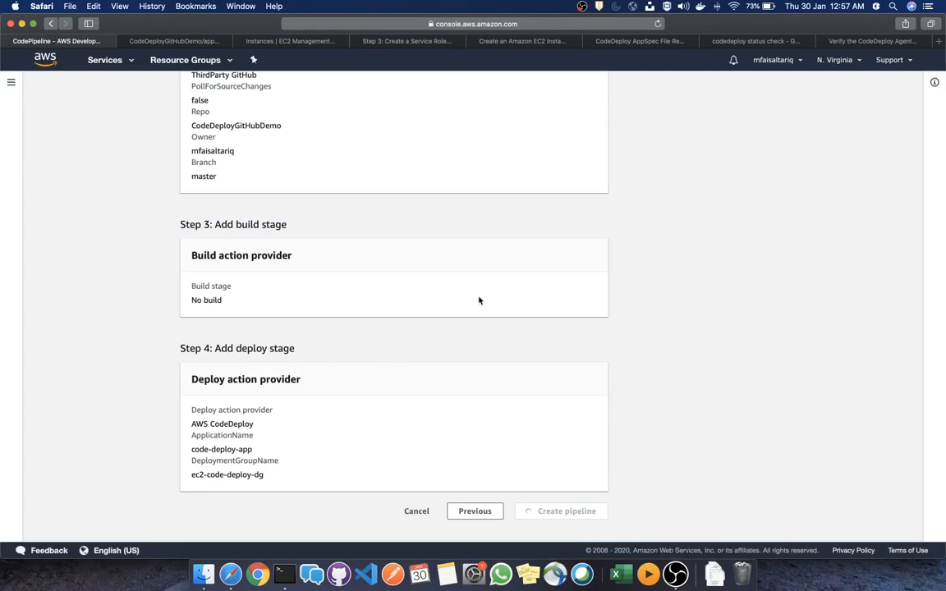
scroll(479, 300, "up", 10)
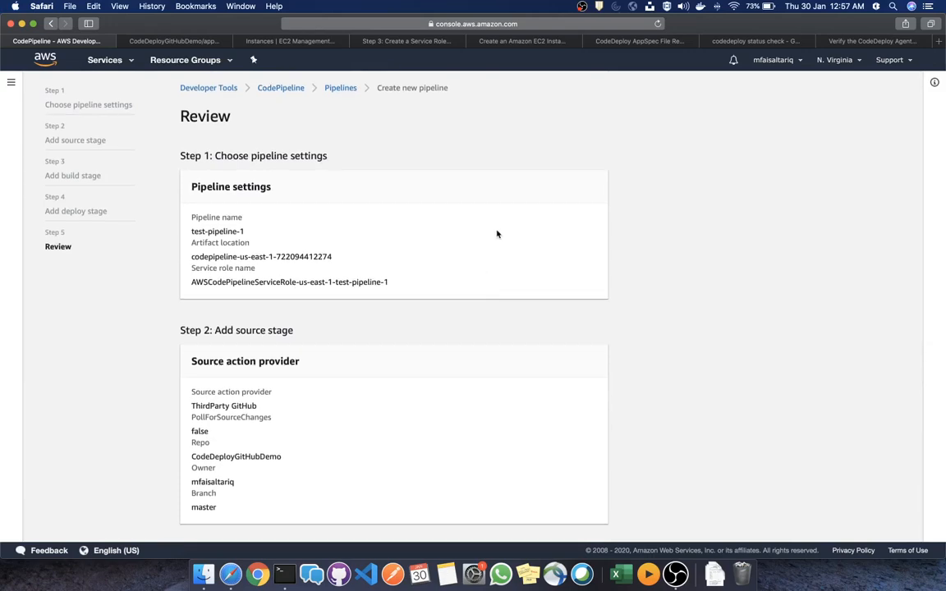
scroll(482, 253, "down", 10)
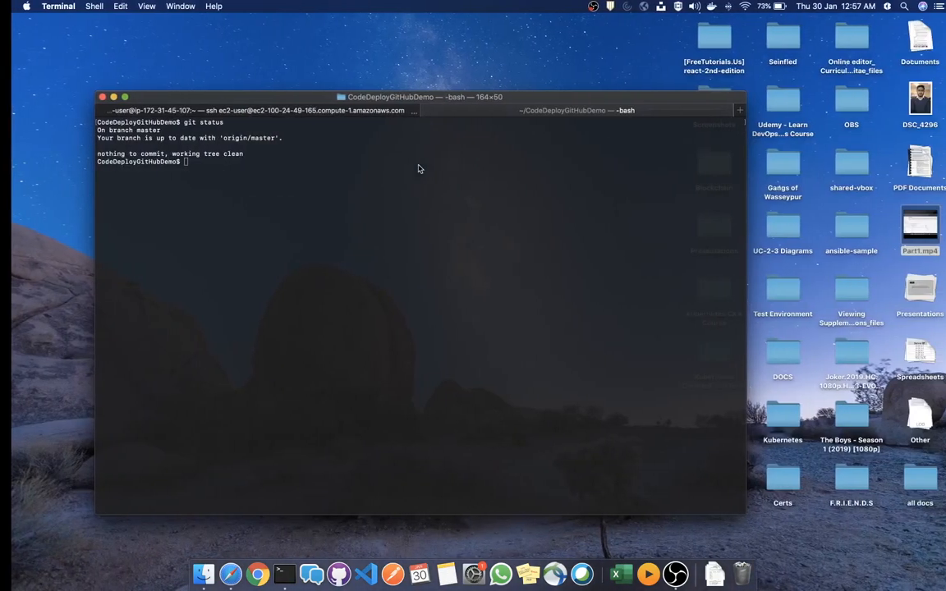
key("super+shift+bracketleft")
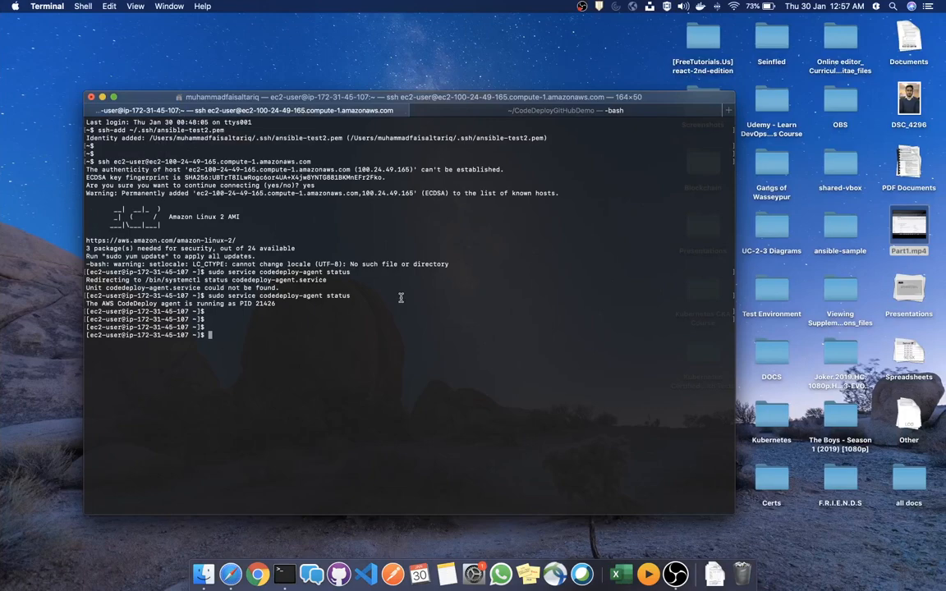
Clear the EC2 ssh terminal and list the home directory files
type("cleear")
key("Return")
type("clear")
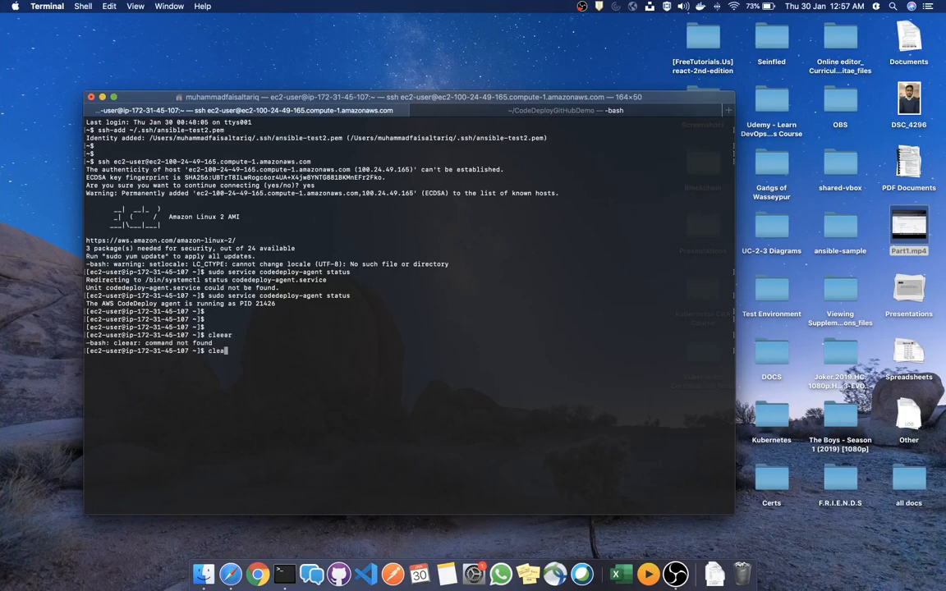
key("Return")
type("ls")
key("Return")
key("Return")
key("Return")
key("Return")
key("Return")
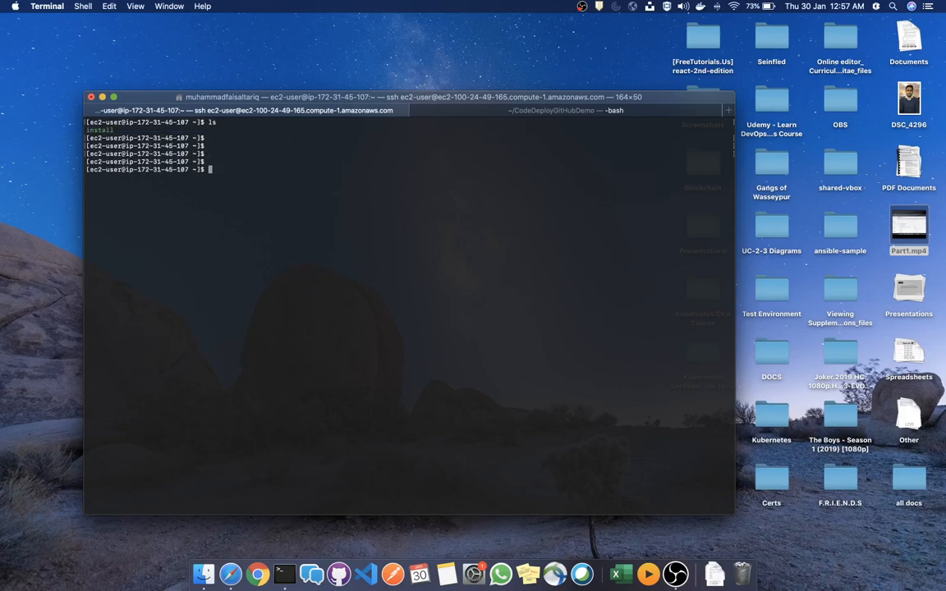
List the files in /var/www/html/WordPress/, then check test-pipeline-1's progress in the browser
type("cd /va")
key("Tab")
key("Tab")
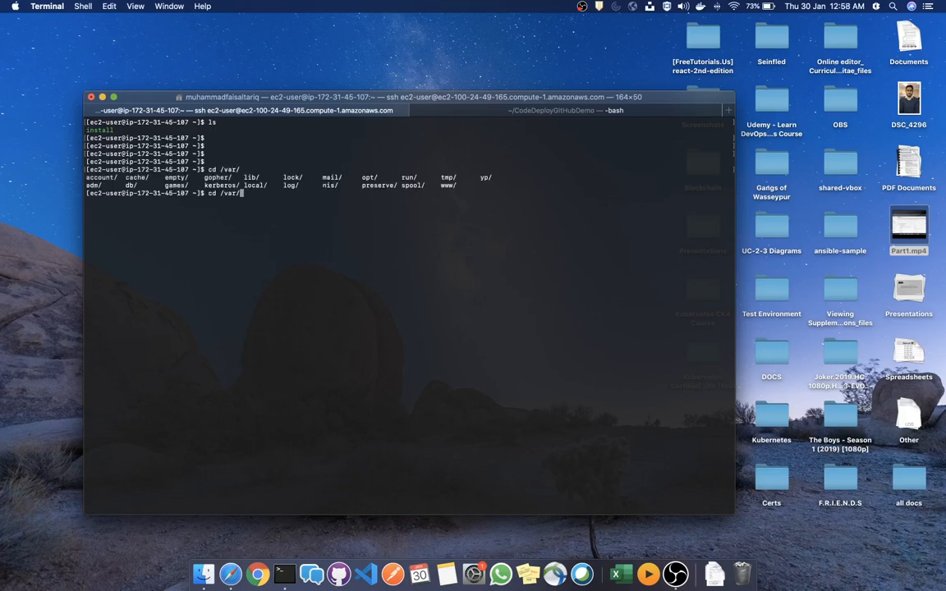
type("www/html/WordPress/")
key("Return")
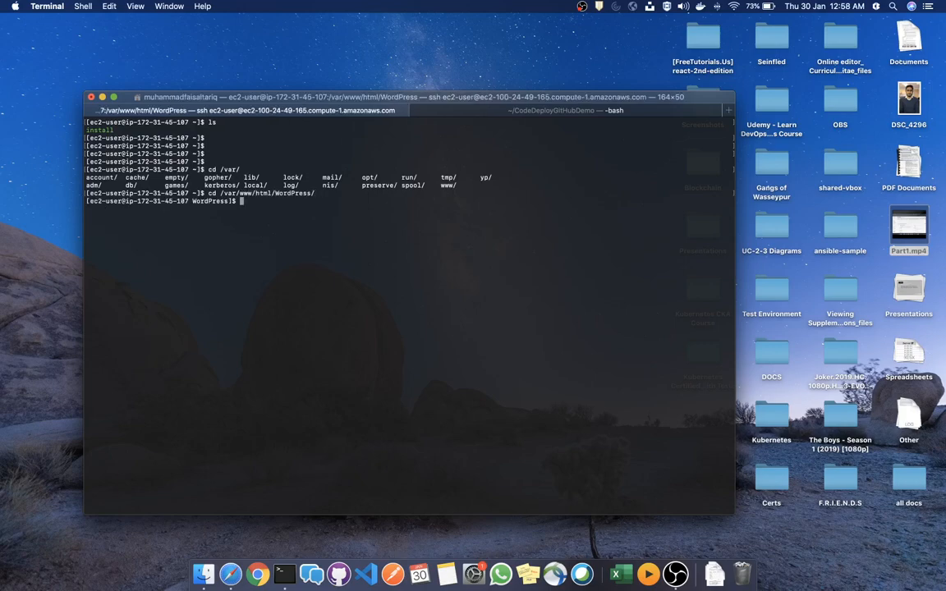
type("ls")
key("Return")
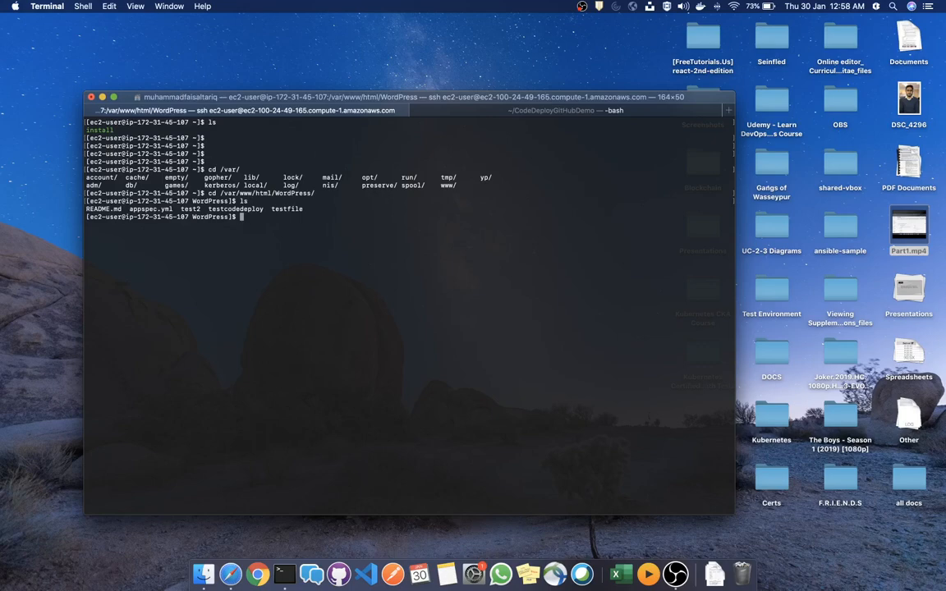
key("super+Tab")
scroll(461, 272, "down", 1)
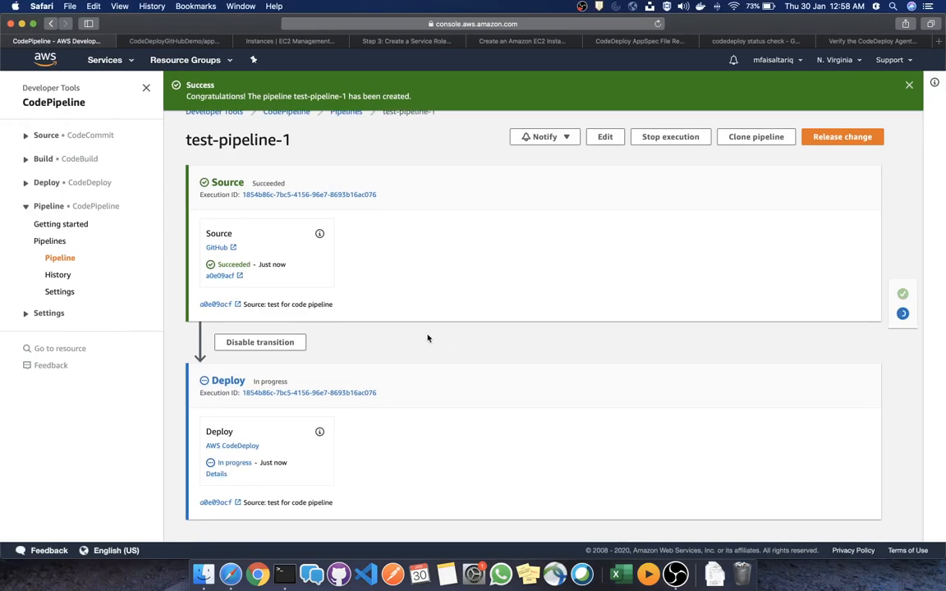
Check the deployed file names listed in the EC2 terminal session
key("super+Tab")
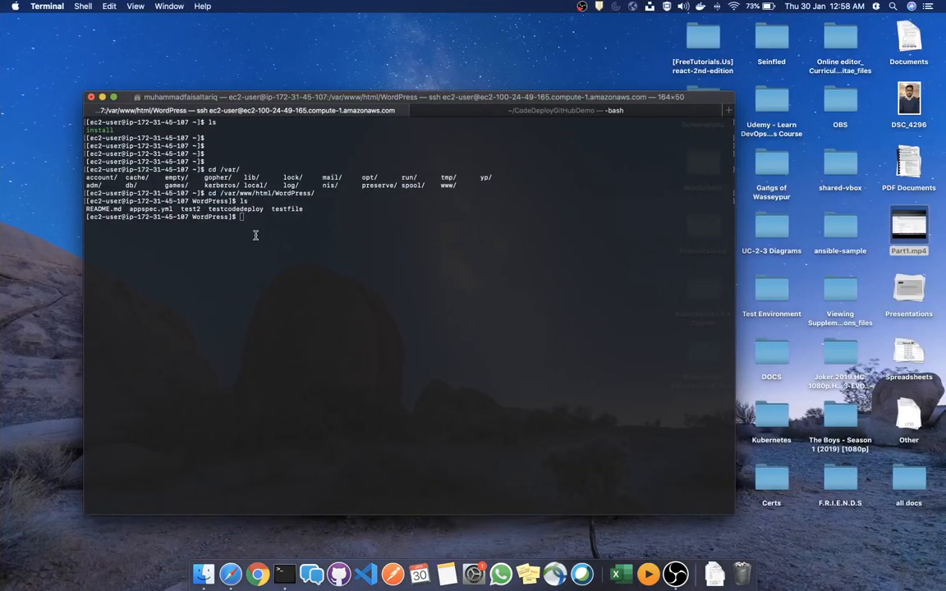
left_click_drag(302, 210, 82, 209)
left_click(218, 248)
Confirm the test-pipeline-1 Deploy stage shows Succeeded, then go back to the GitHub repository
key("super+Tab")
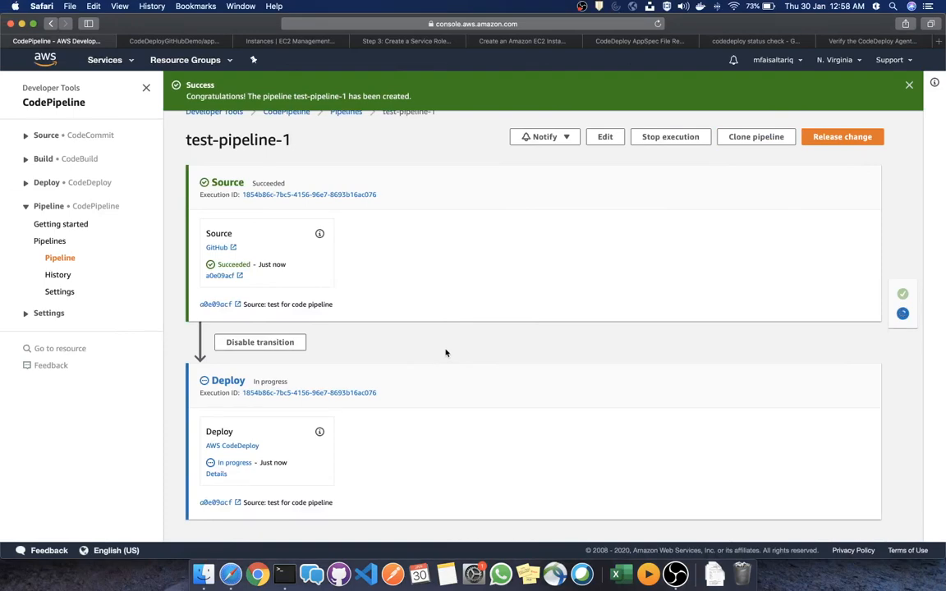
scroll(446, 351, "up", 1)
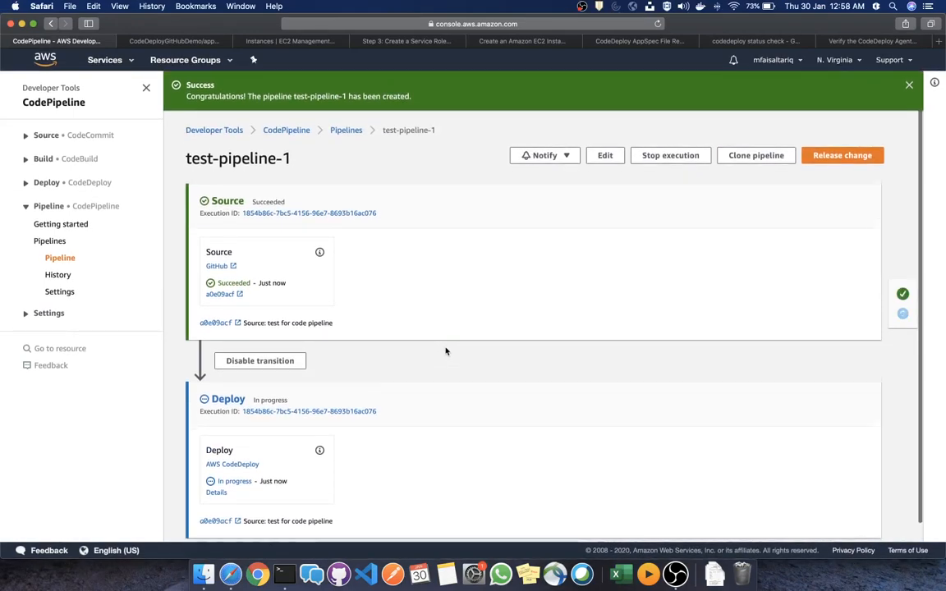
scroll(445, 345, "down", 1)
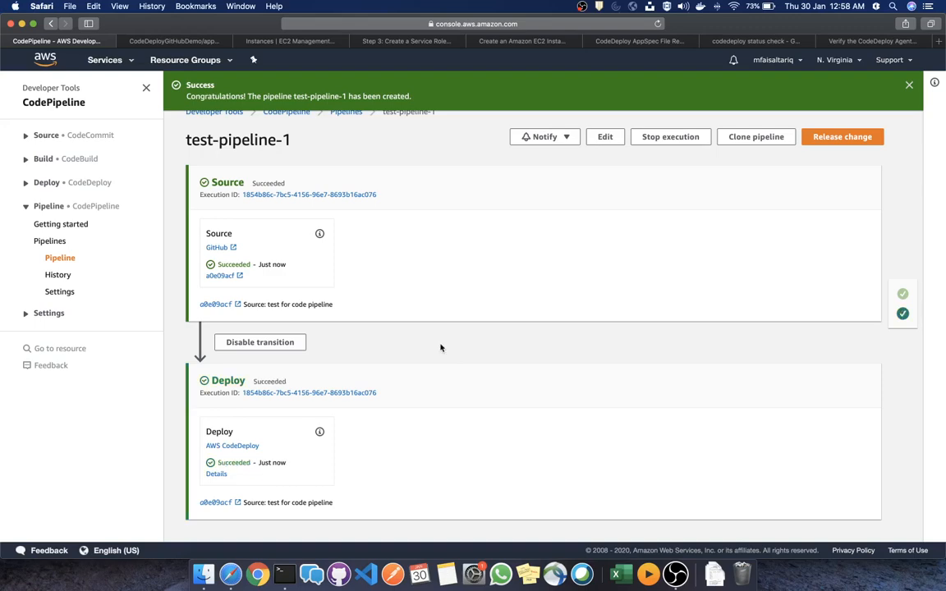
double_click(237, 463)
left_click(170, 40)
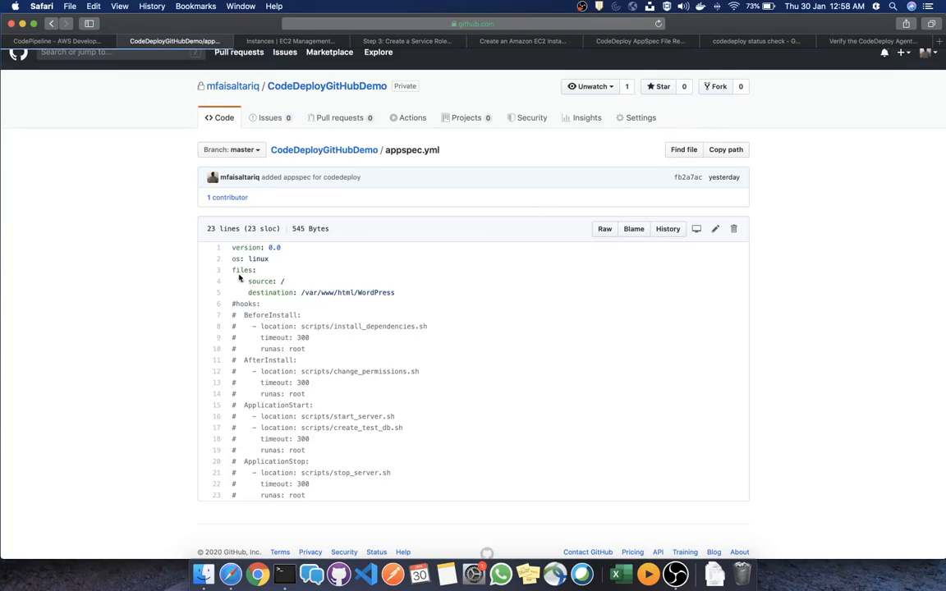
Reload GitHub and open the AWS push webhook from Settings > Webhooks, entering the account password
key("super+r")
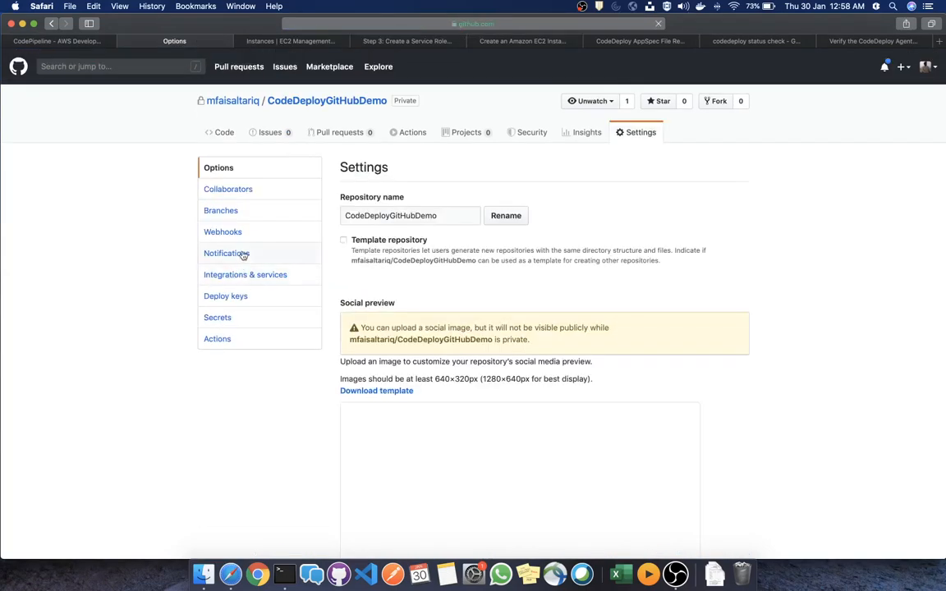
left_click(238, 234)
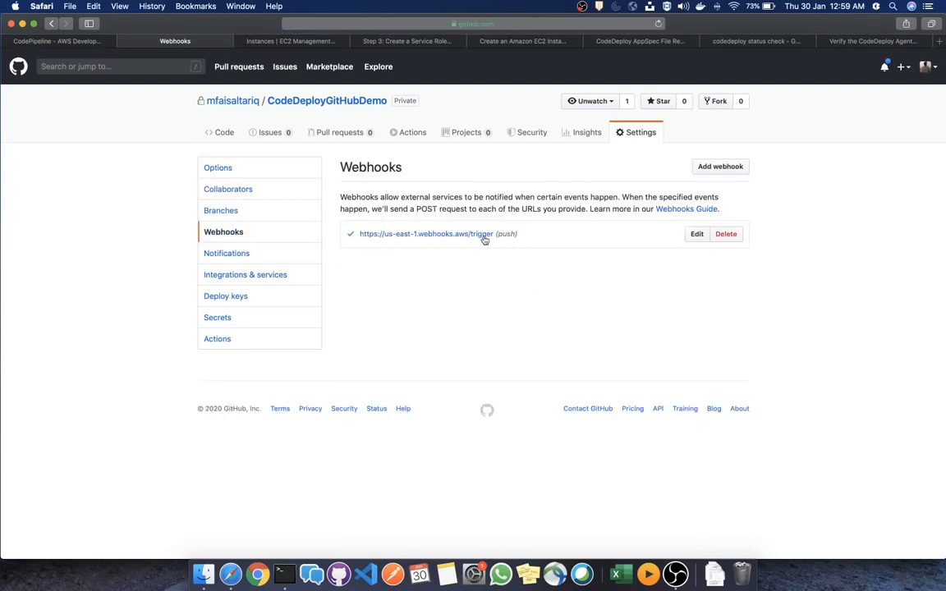
left_click(697, 235)
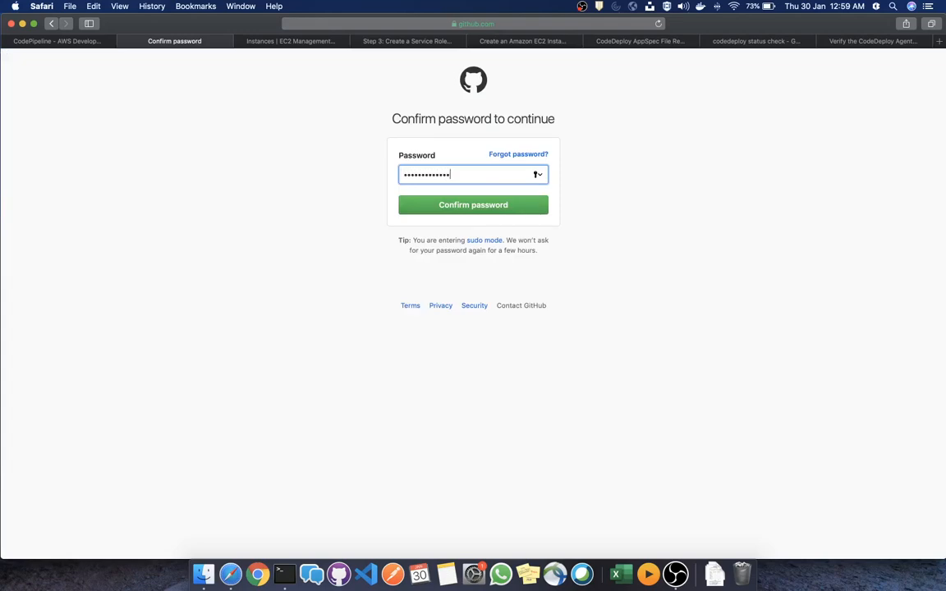
type("•")
key("Return")
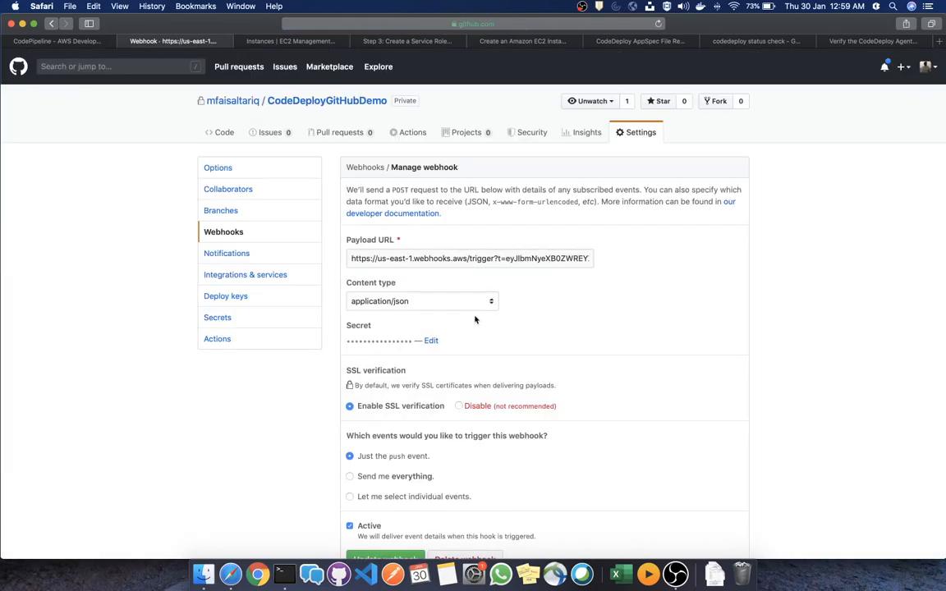
Choose 'Let me select individual events' and review the event list with Pushes checked
scroll(492, 304, "down", 5)
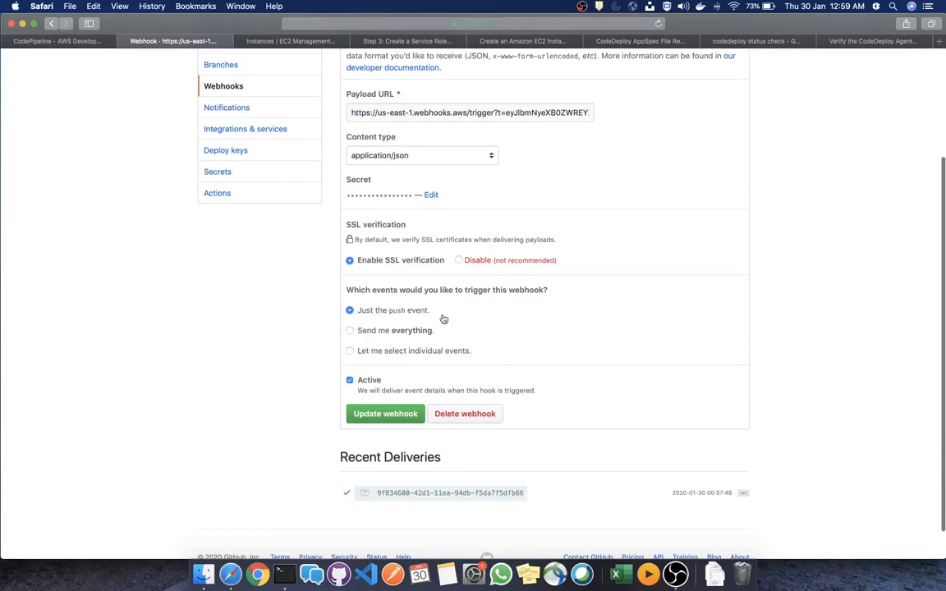
left_click(417, 354)
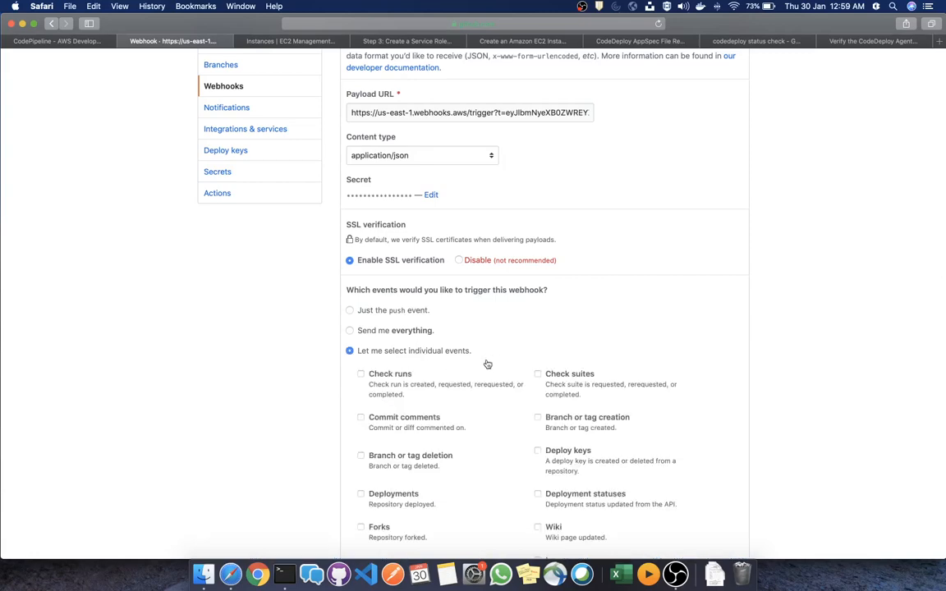
scroll(523, 332, "down", 10)
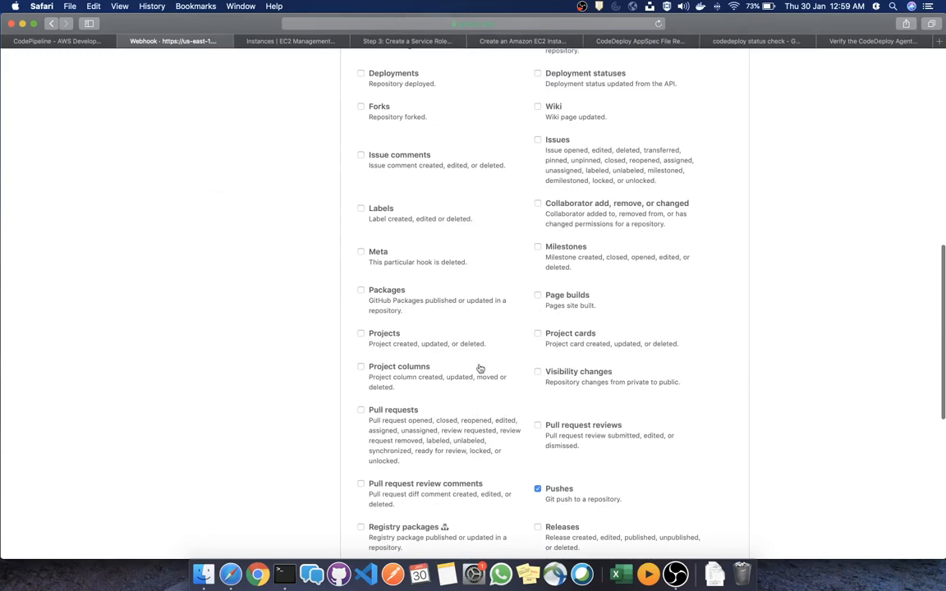
scroll(473, 348, "down", 3)
scroll(473, 348, "down", 5)
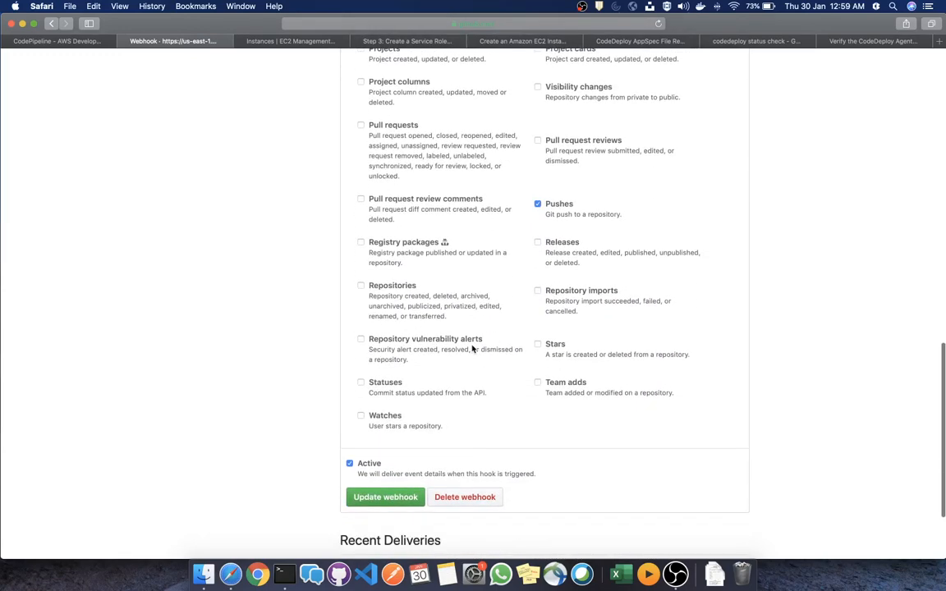
scroll(473, 348, "up", 10)
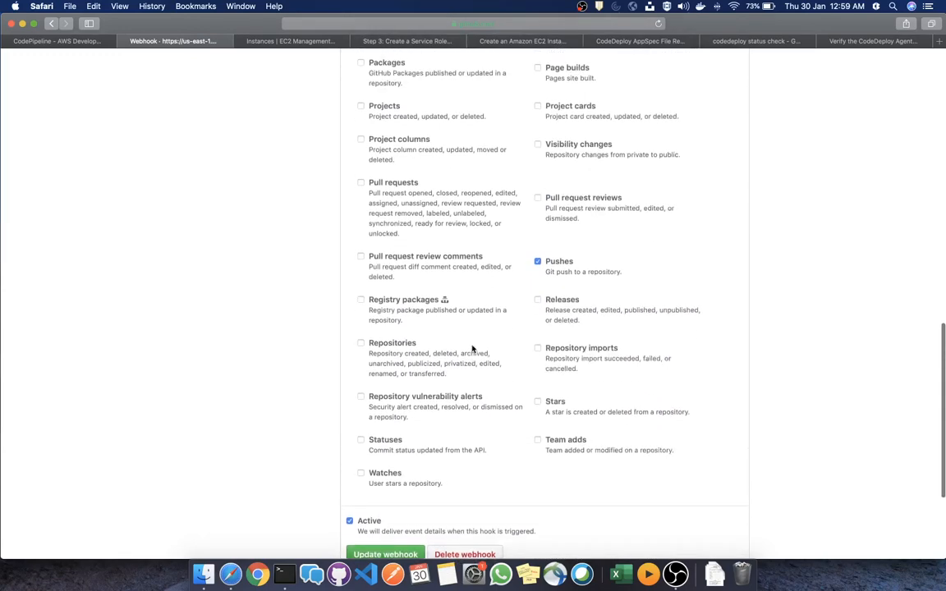
scroll(472, 348, "up", 9)
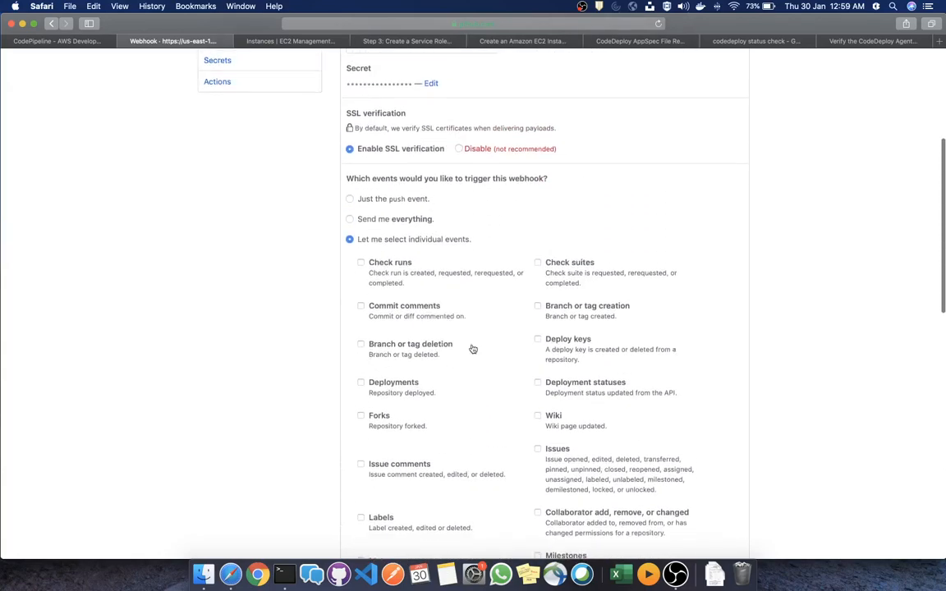
scroll(473, 348, "down", 12)
scroll(473, 348, "down", 7)
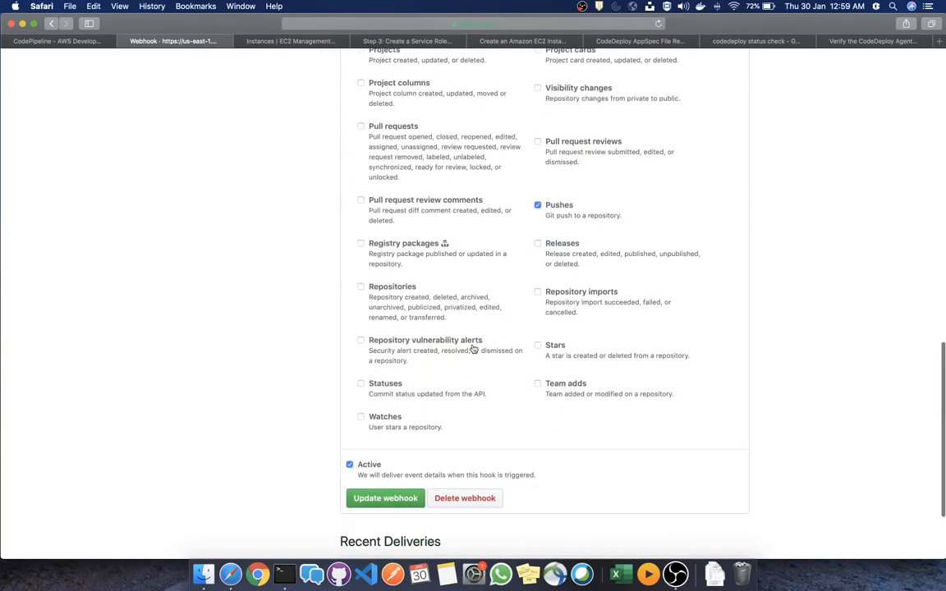
scroll(473, 348, "up", 15)
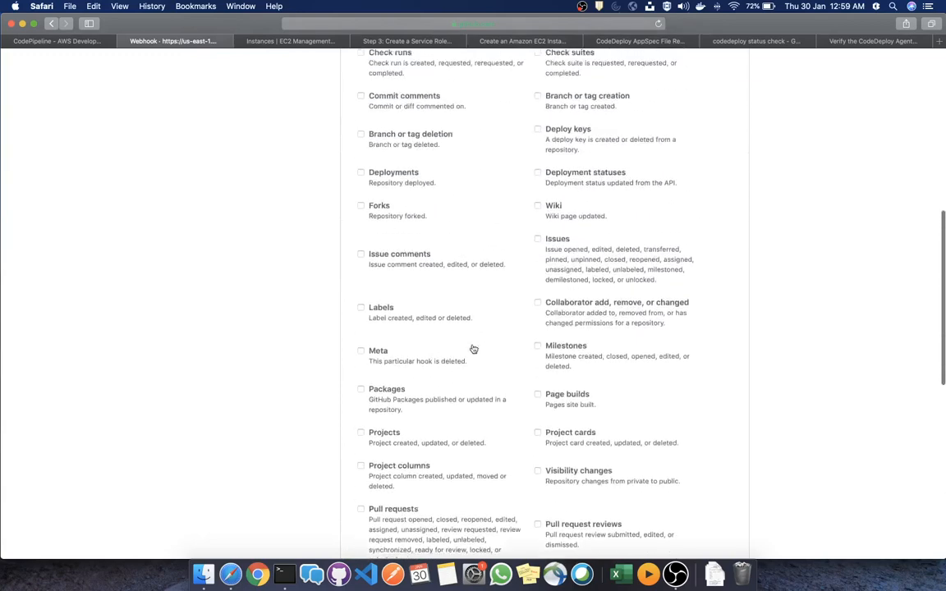
scroll(473, 348, "up", 6)
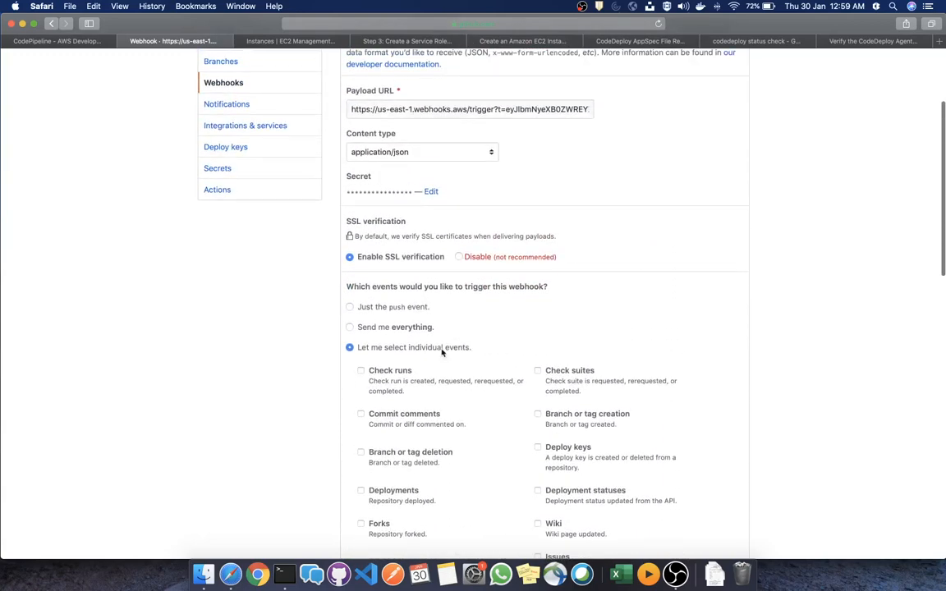
Switch back to 'Just the push event' and return to the CodeDeployGitHubDemo file list
left_click(350, 308)
scroll(365, 329, "up", 1)
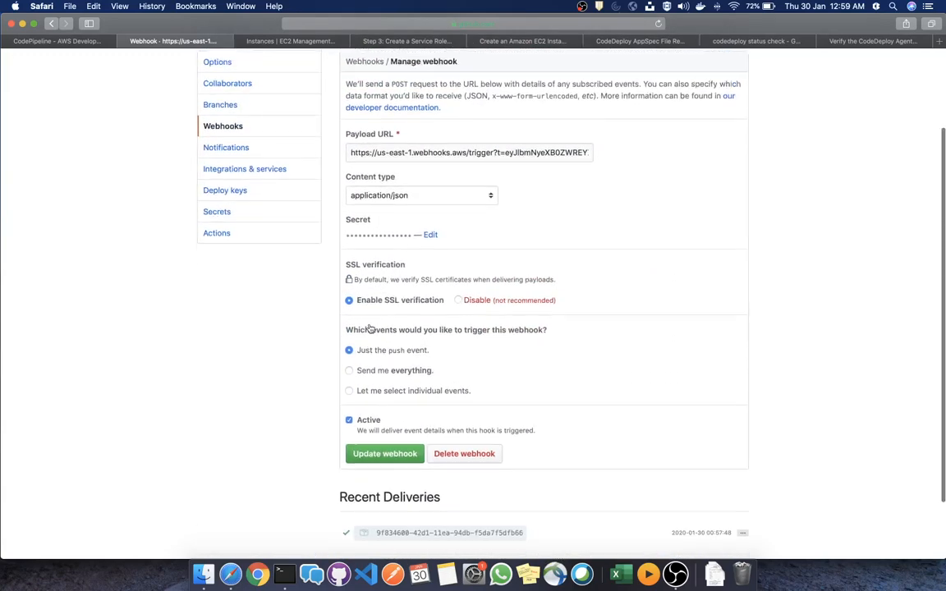
scroll(370, 328, "up", 3)
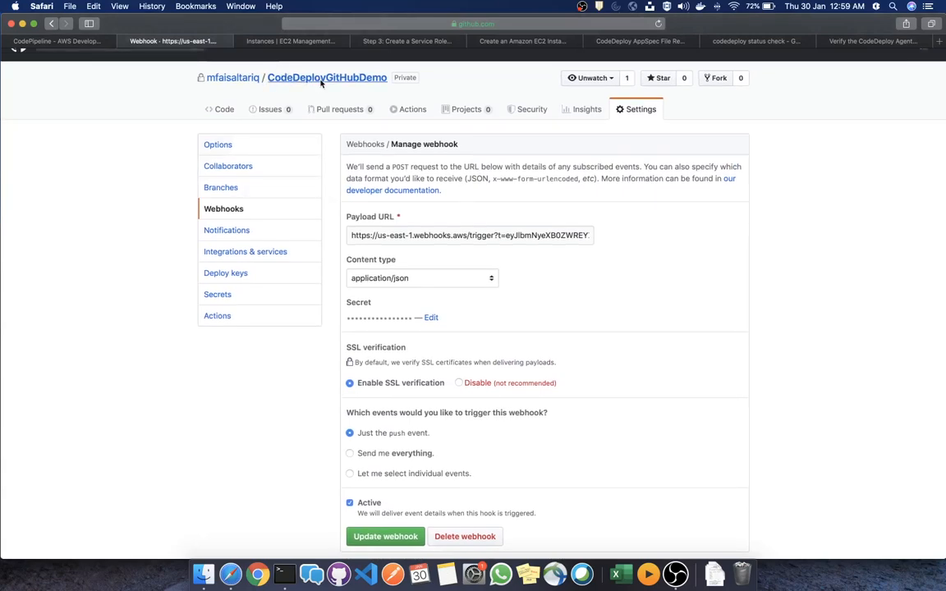
left_click(289, 78)
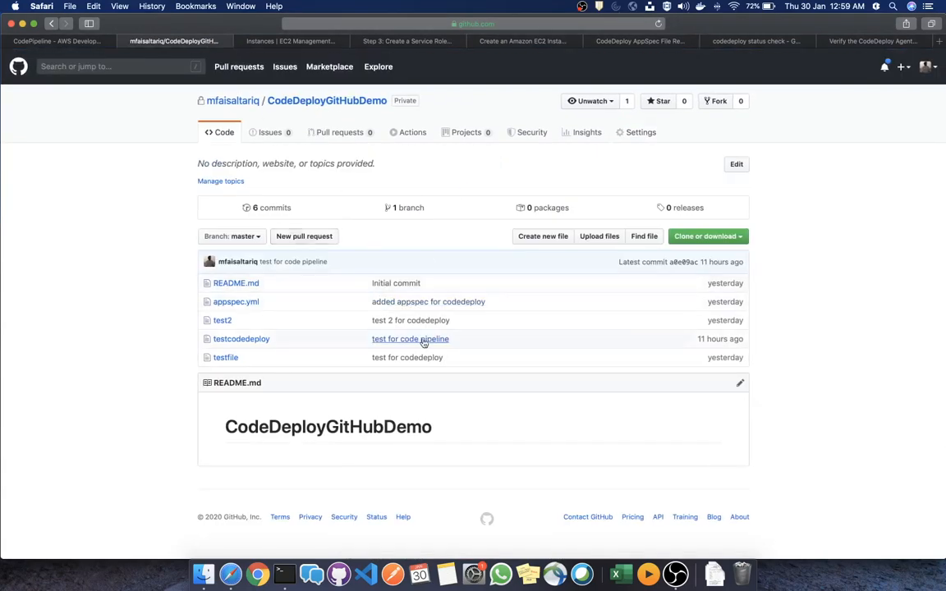
On the EC2 instance, list /var/www/html/WordPress and open the deployed testfile in vi
key("ctrl+Right")
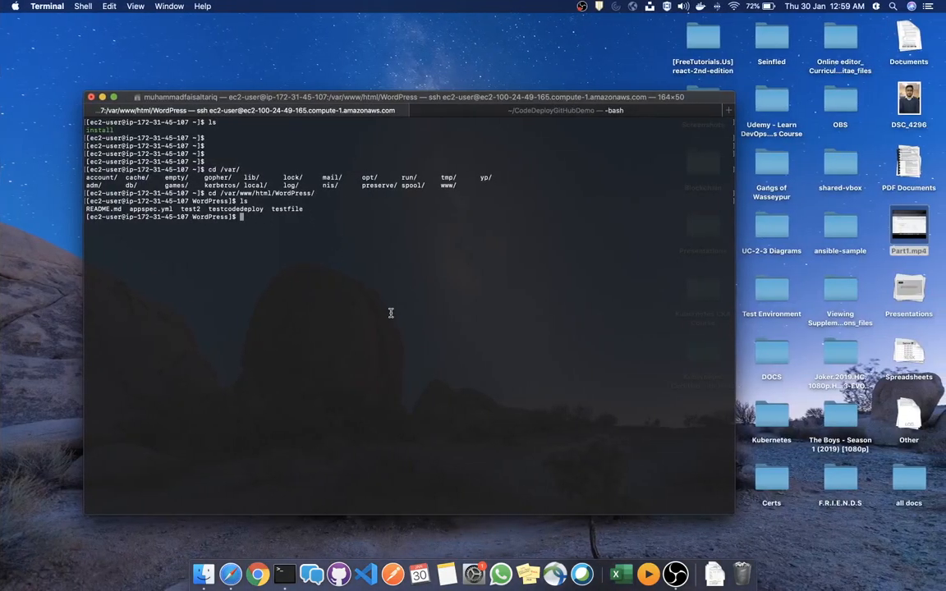
type("ls")
key("Return")
type("vi t")
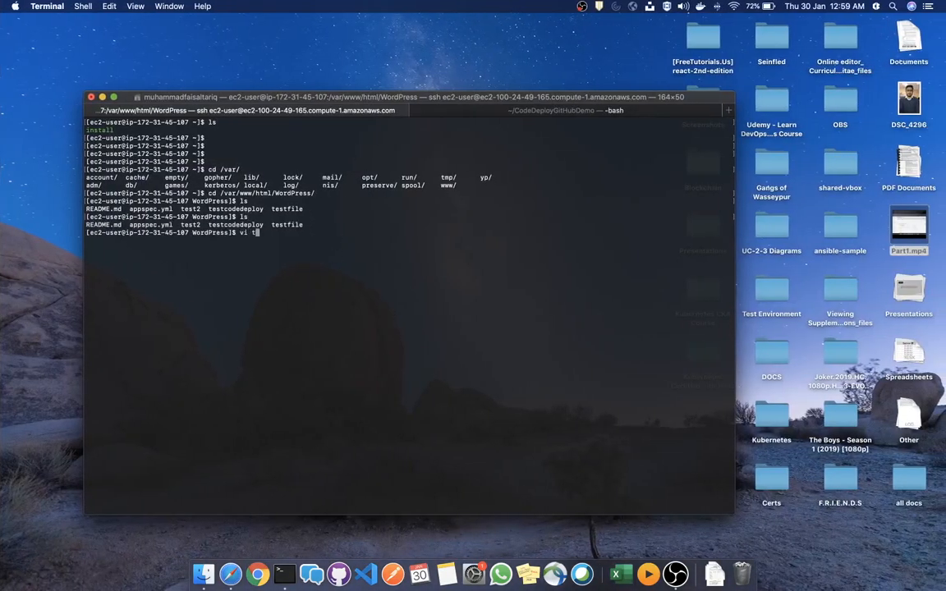
type("est")
key("Return")
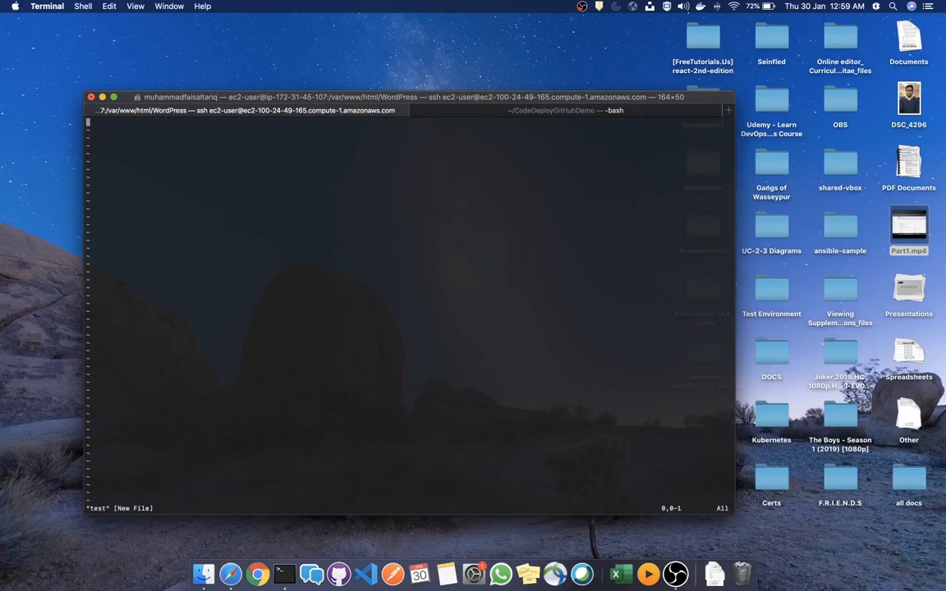
type(":q")
key("Return")
type("vi")
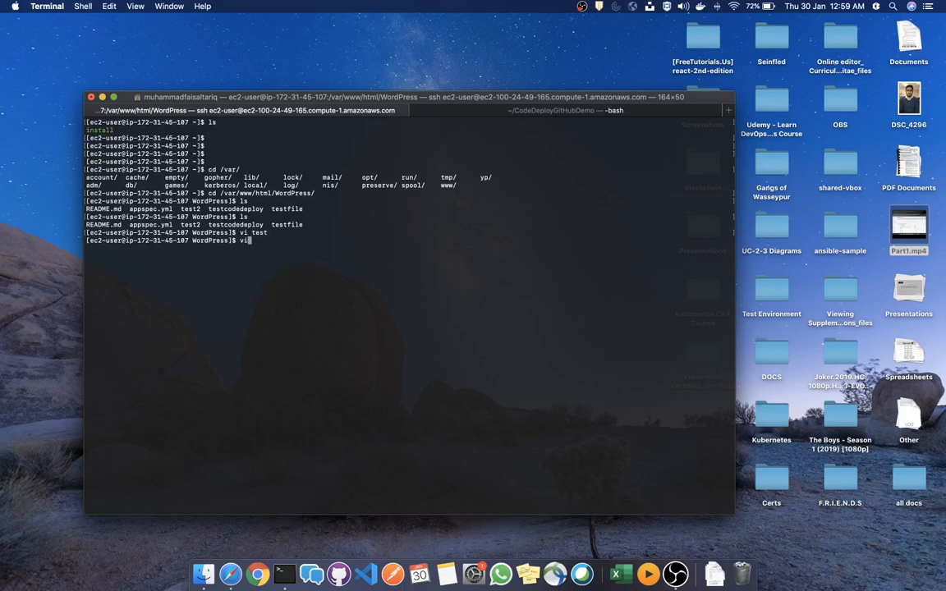
type(" test")
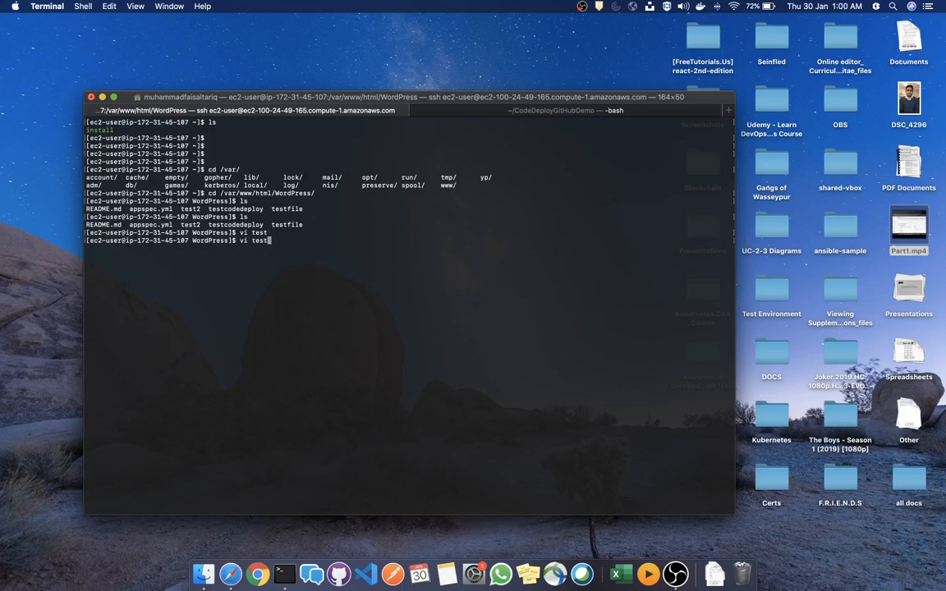
type("f")
key("Tab")
key("Return")
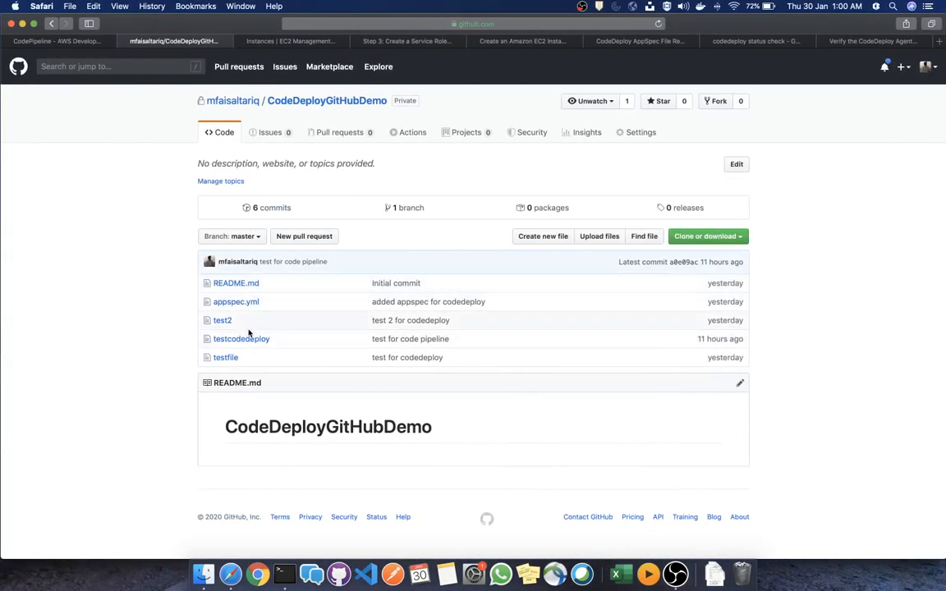
View testfile's contents on GitHub to compare, then return to the terminal
left_click(231, 358)
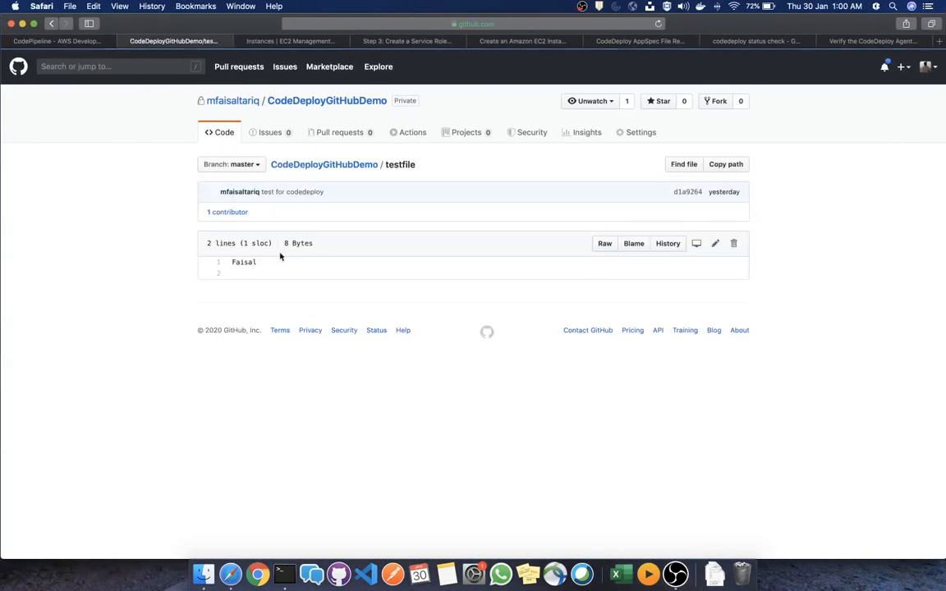
left_click_drag(270, 264, 222, 264)
left_click(295, 269)
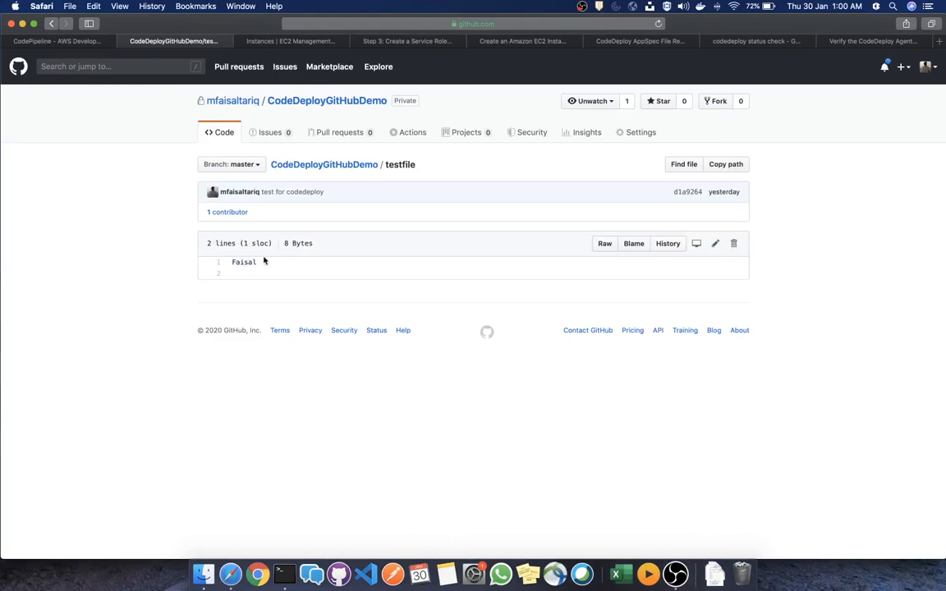
left_click(51, 23)
key("ctrl+Right")
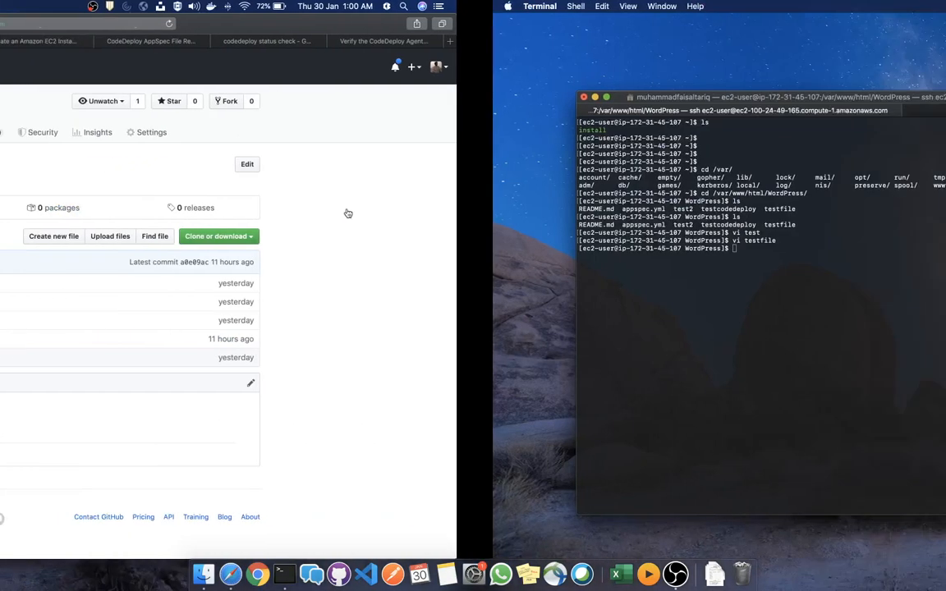
In the local repository, add the line 'test line' to testfile in vi and save it
left_click(546, 105)
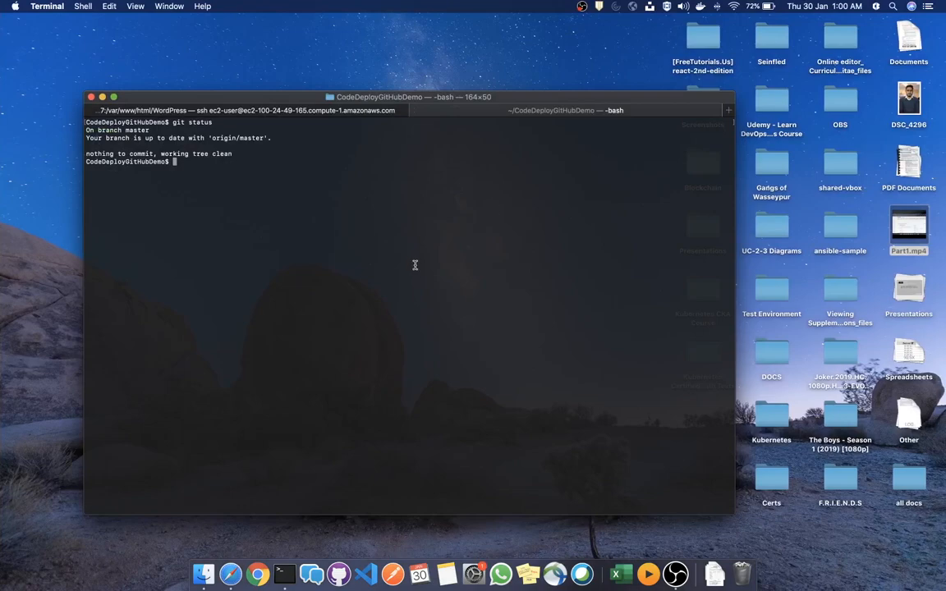
type("ls")
key("Return")
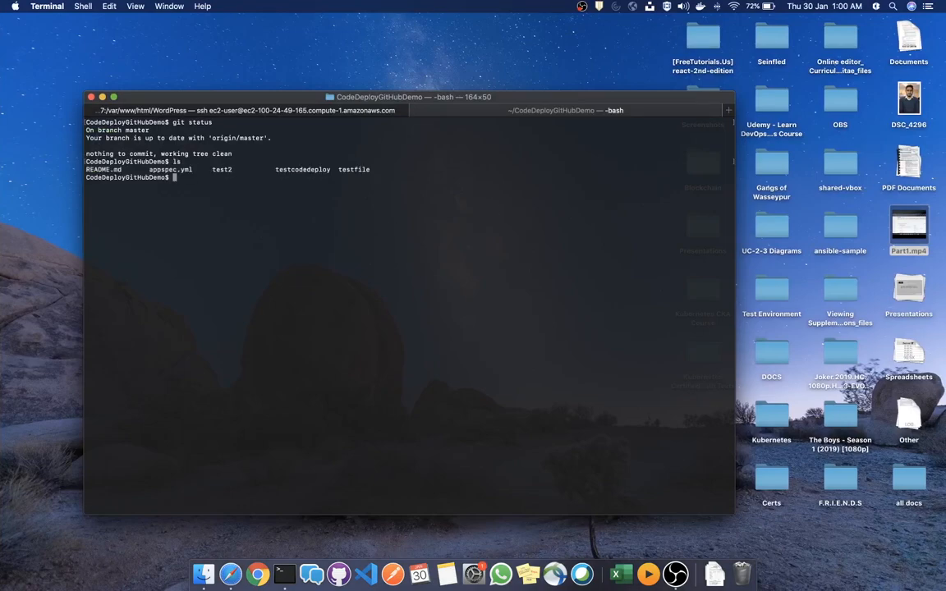
type("vi testfi")
key("Tab")
key("Return")
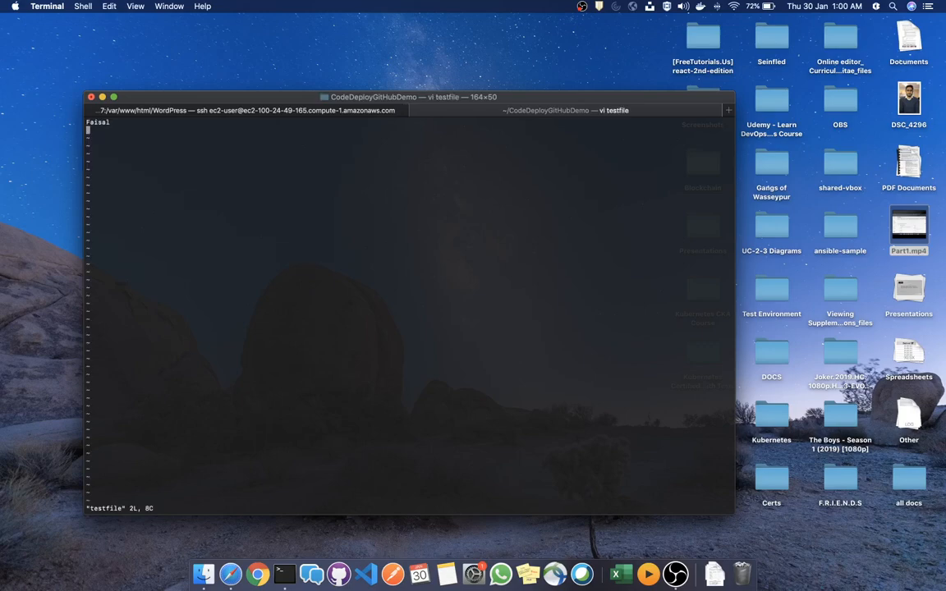
key("i")
type("test line")
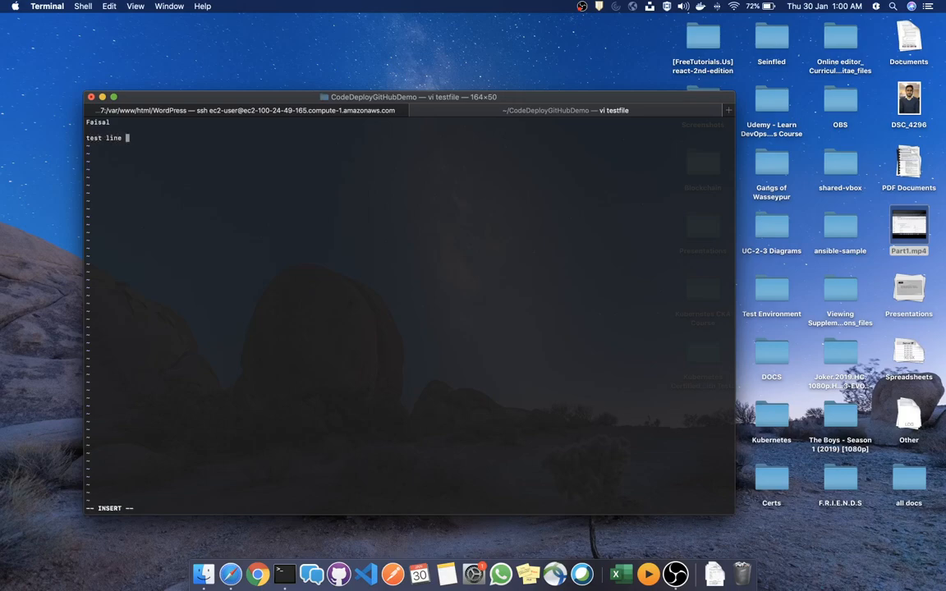
key("Escape")
type(":wq")
key("Return")
Stage and commit the change as "test for code pipeline aws", then git push
type("git status")
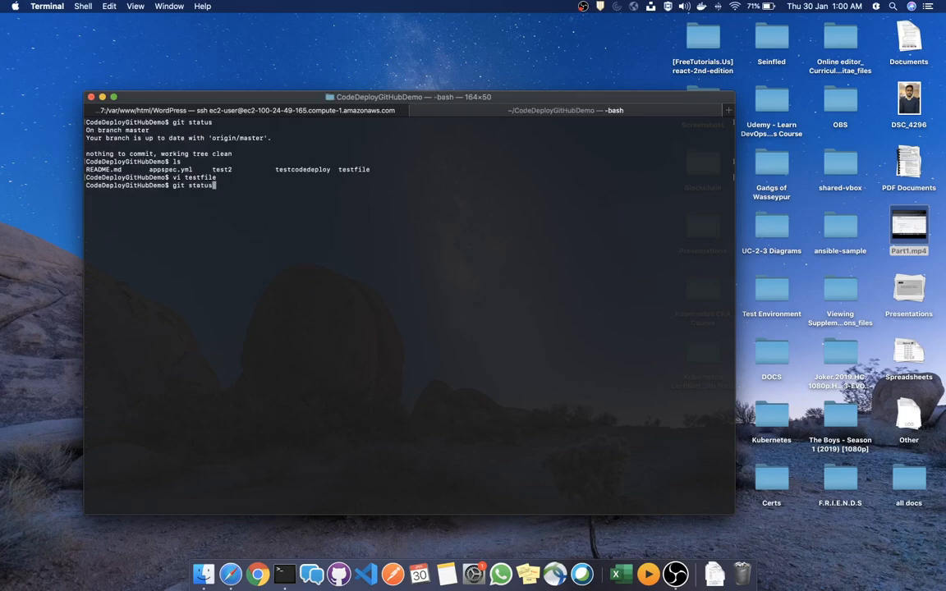
key("Return")
type("g")
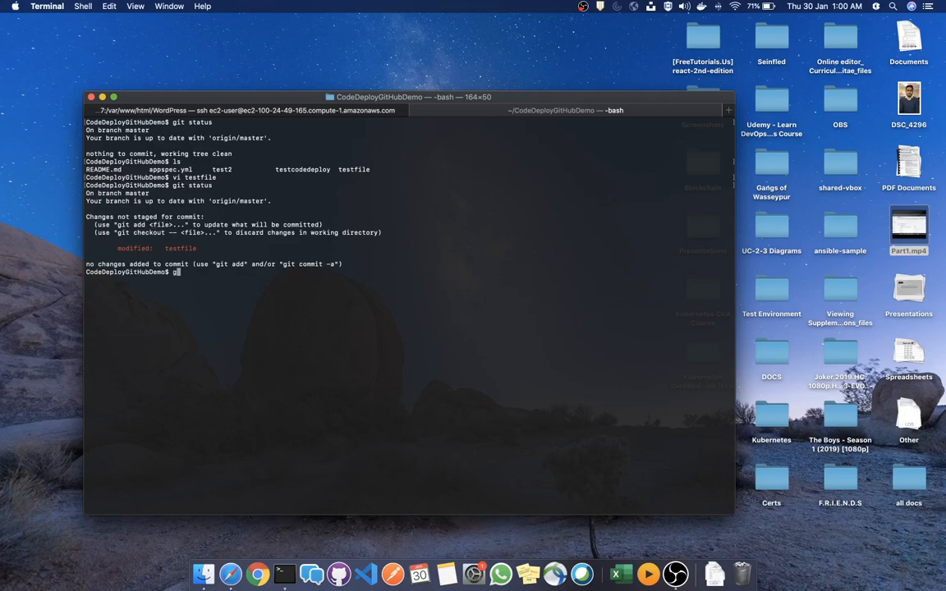
type("it add .")
key("Return")
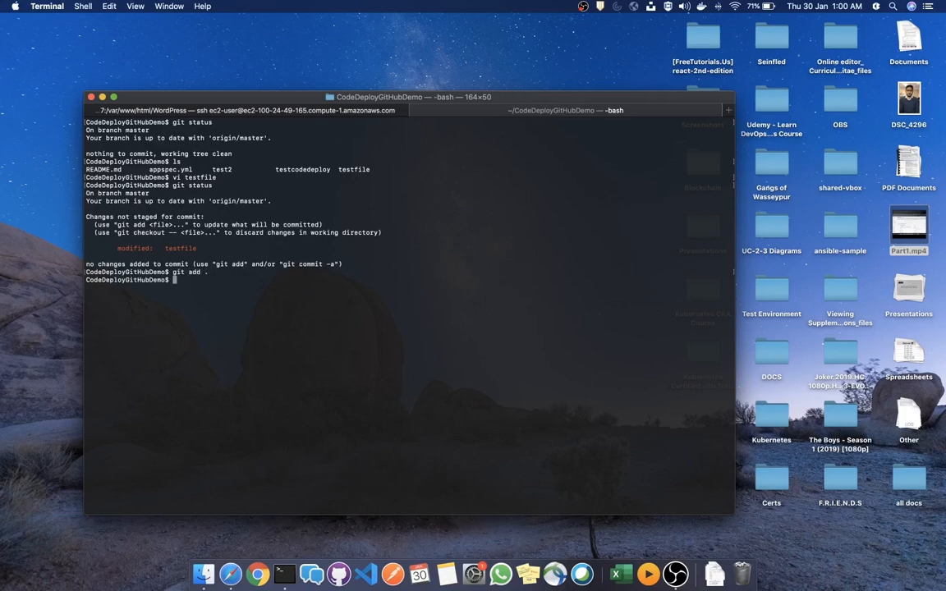
type("git commit -am \"test for code pipe")
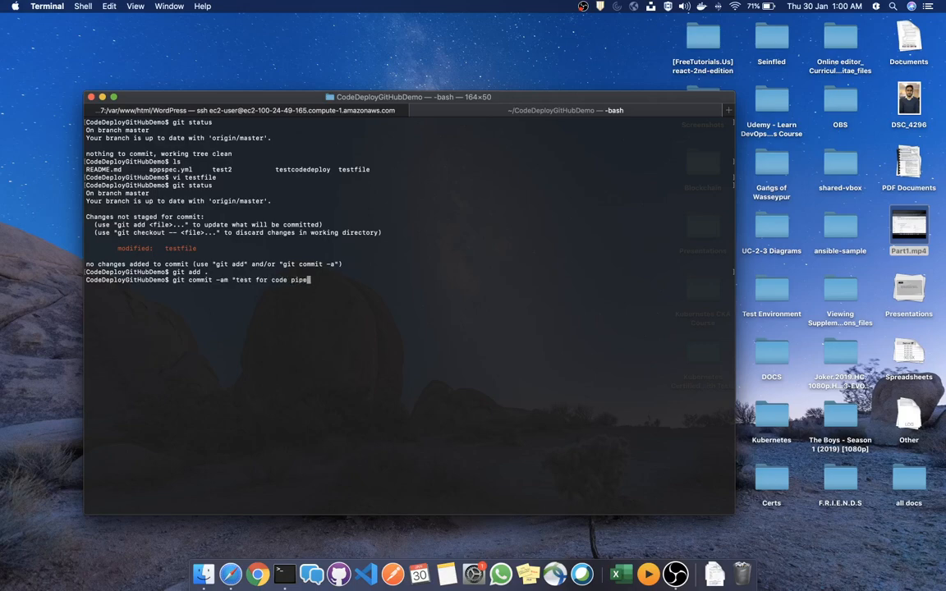
type("line aws\"")
key("Return")
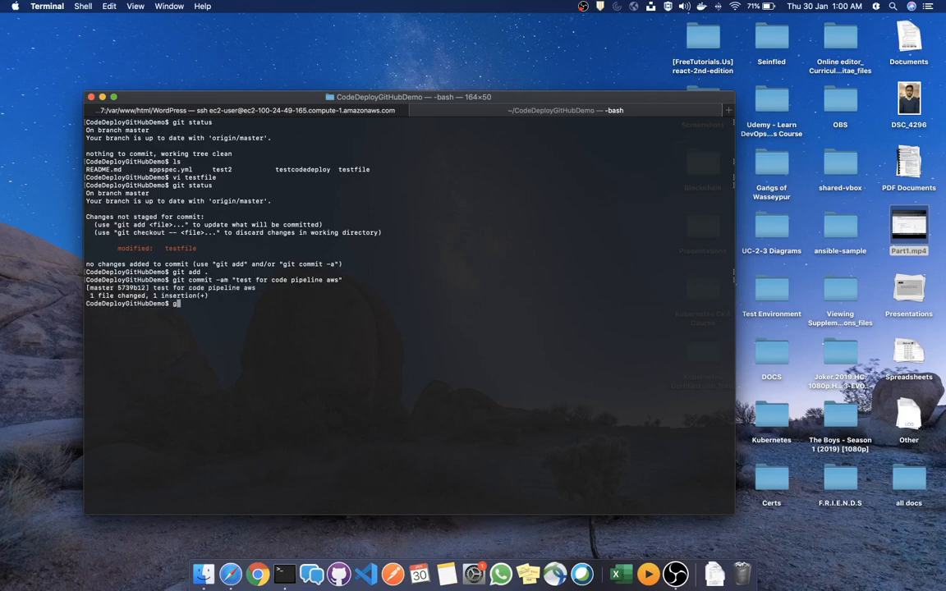
type("git push")
key("Return")
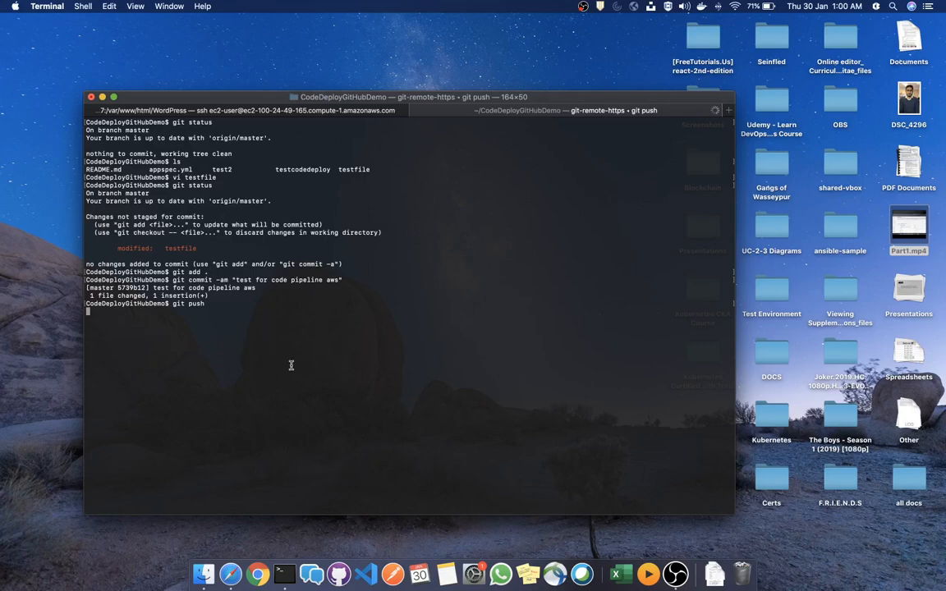
Watch test-pipeline-1 run commit 5739b12f until Source and Deploy show Succeeded
key("super+Tab")
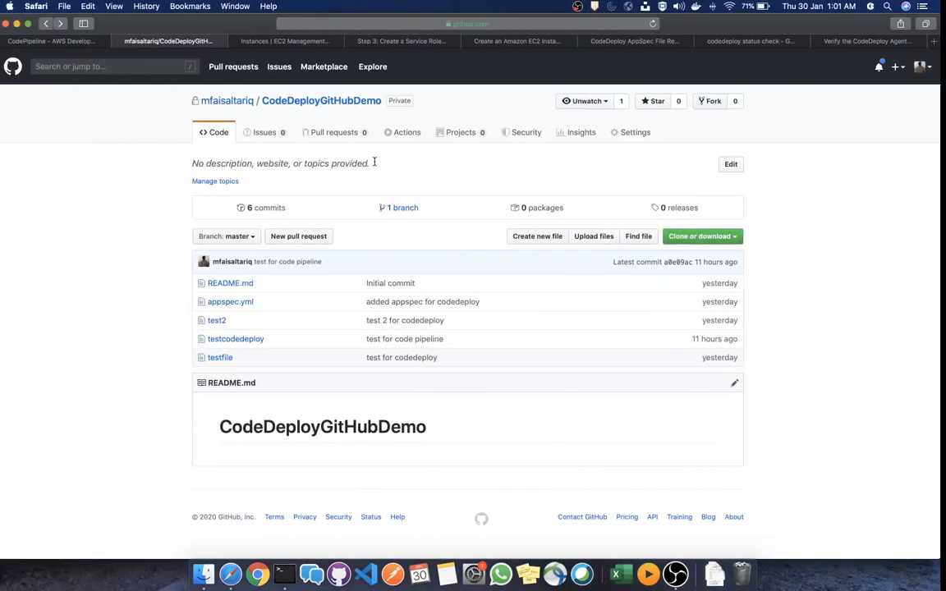
left_click(60, 41)
scroll(378, 244, "up", 1)
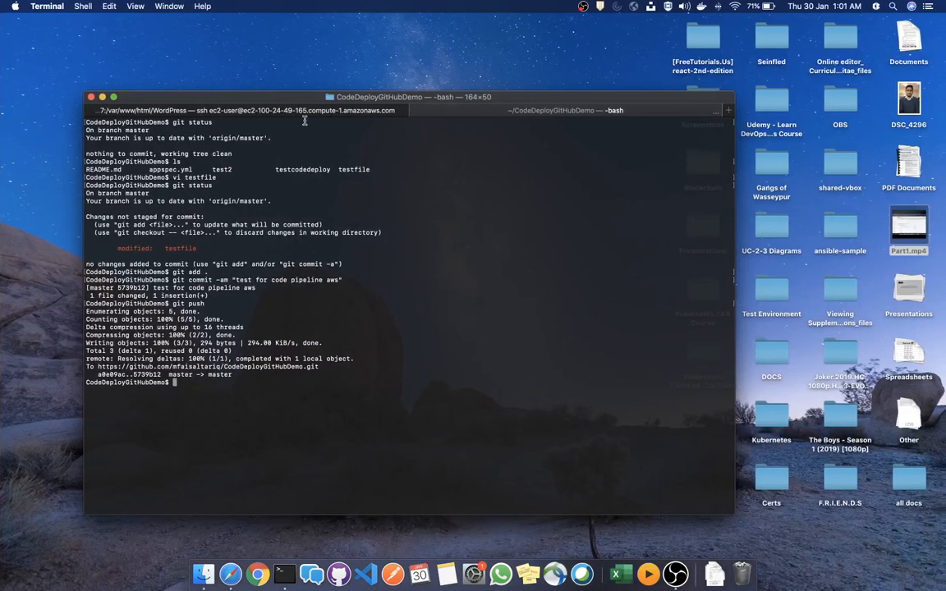
key("super+shift+bracketleft")
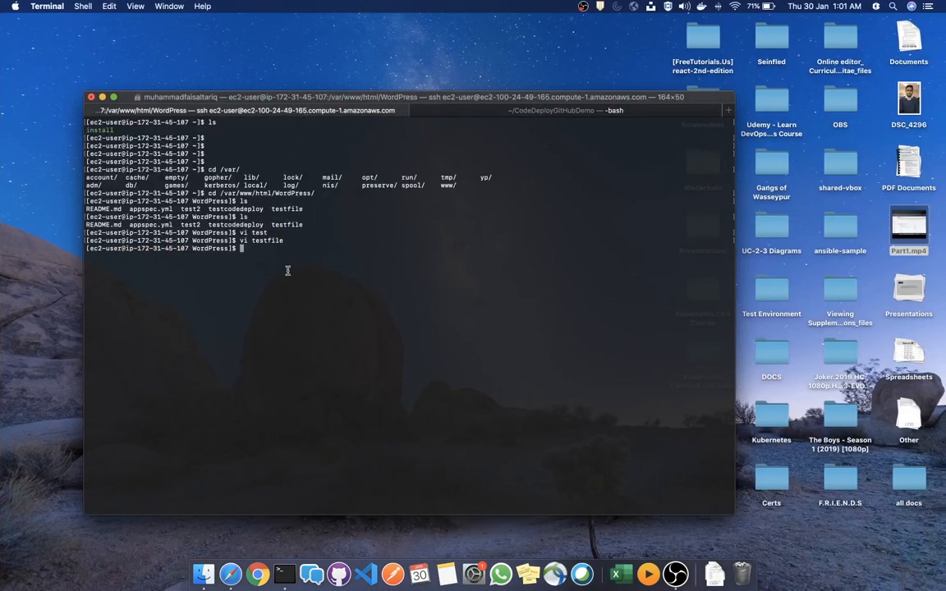
type("cat tes")
key("BackSpace")
key("BackSpace")
key("BackSpace")
key("BackSpace")
key("BackSpace")
key("BackSpace")
key("BackSpace")
key("BackSpace")
key("BackSpace")
type("cd")
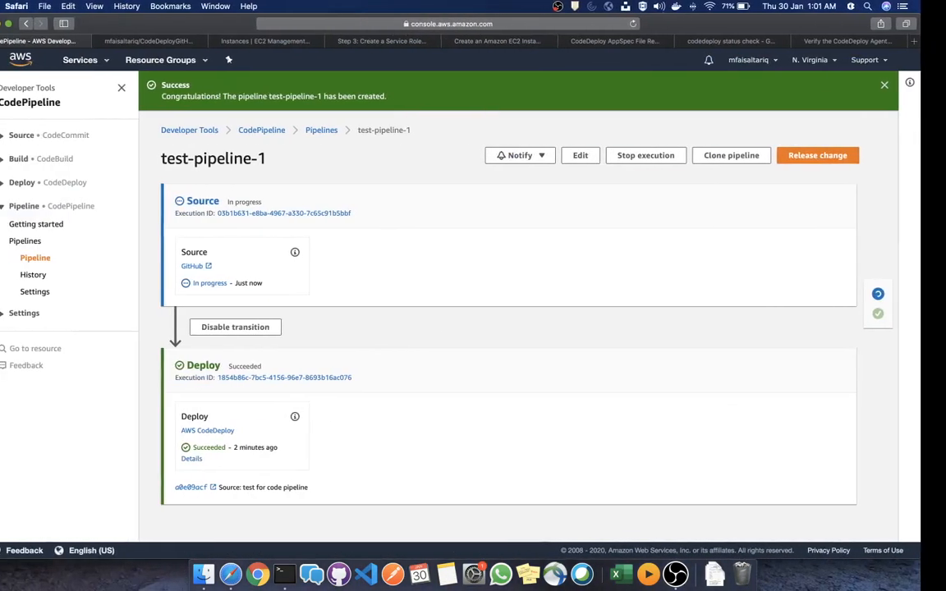
scroll(348, 342, "down", 1)
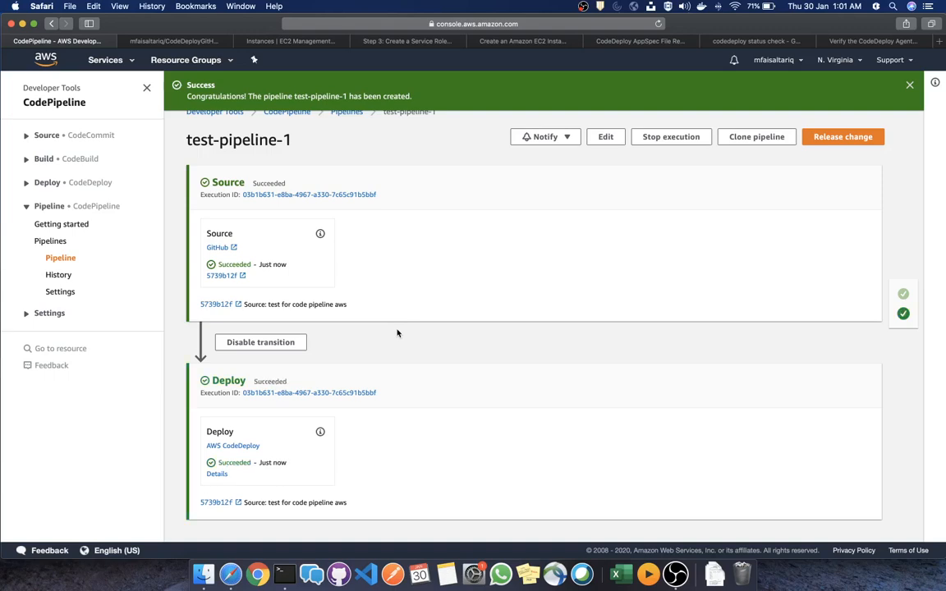
In /var/www/html/WordPress on EC2, cat testfile to confirm it now contains 'test line'
double_click(233, 463)
key("ctrl+Right")
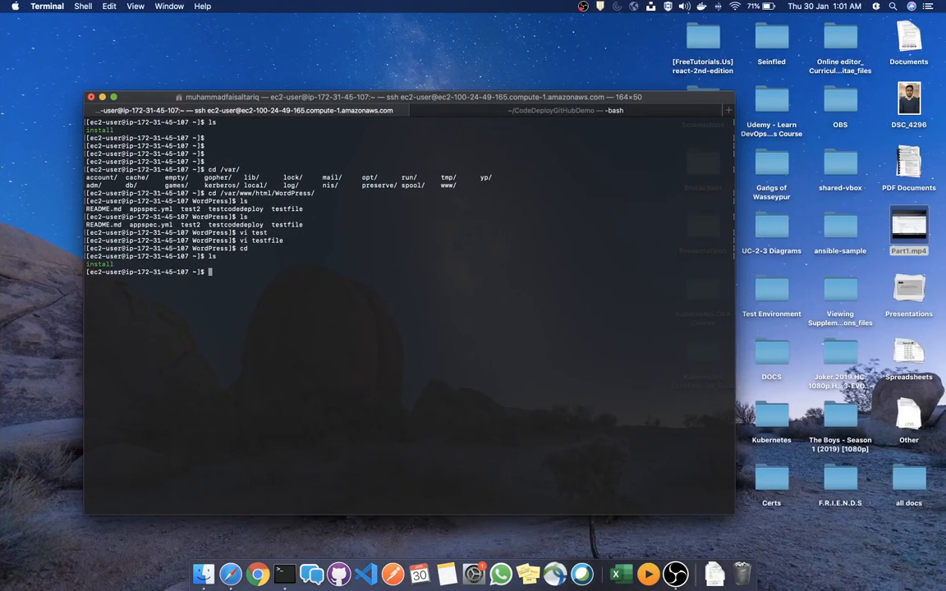
type("cd -")
key("Return")
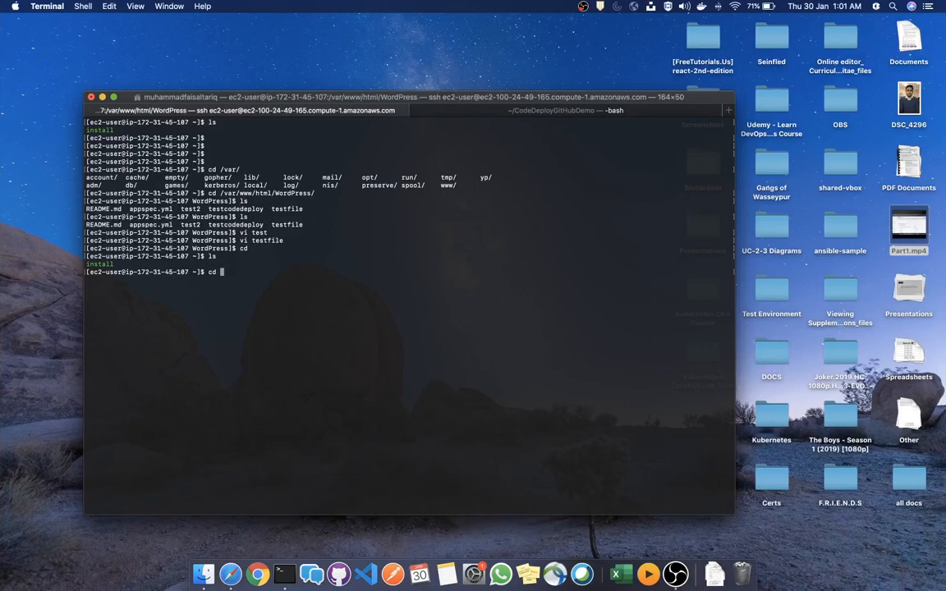
type("clea")
key("ctrl+c")
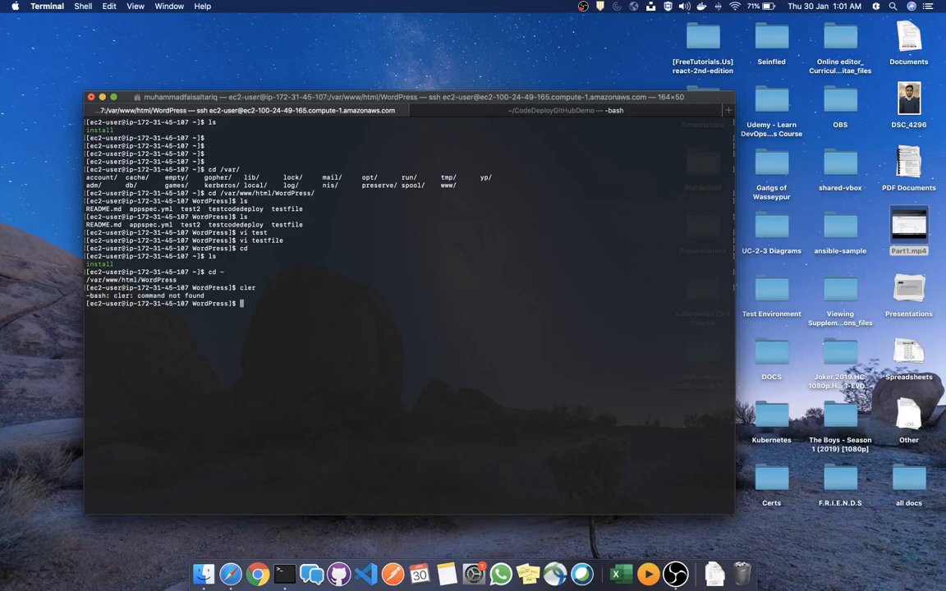
type("clear")
key("Return")
type("ls")
key("Return")
type("ca")
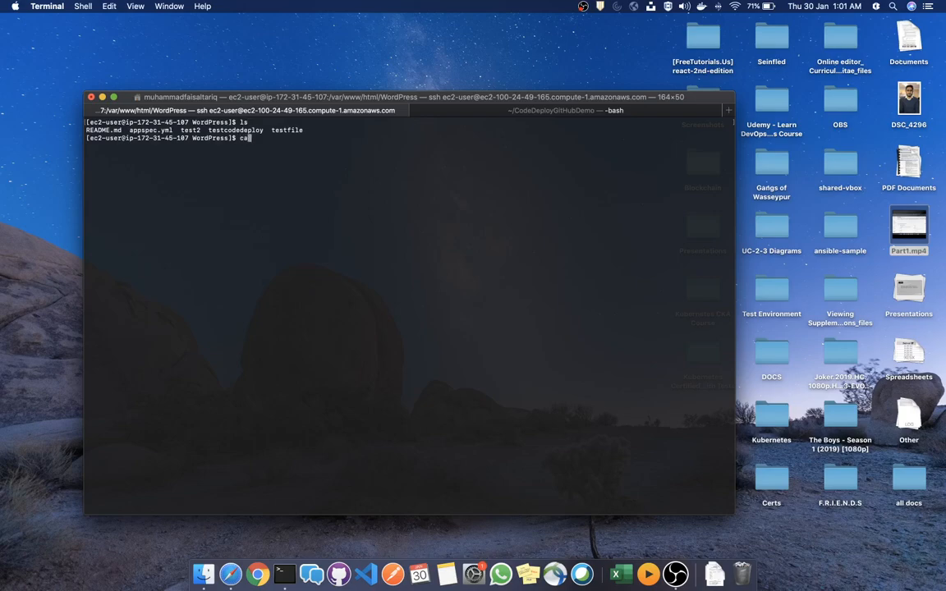
type("t testfile")
key("Return")
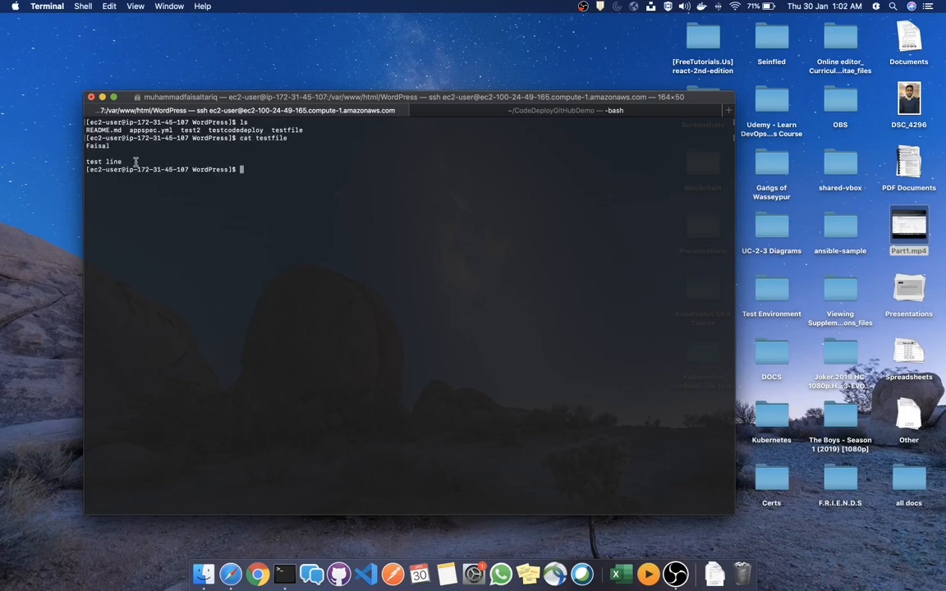
List the WordPress folder again on EC2 and return to the test-pipeline-1 page
left_click_drag(123, 162, 91, 150)
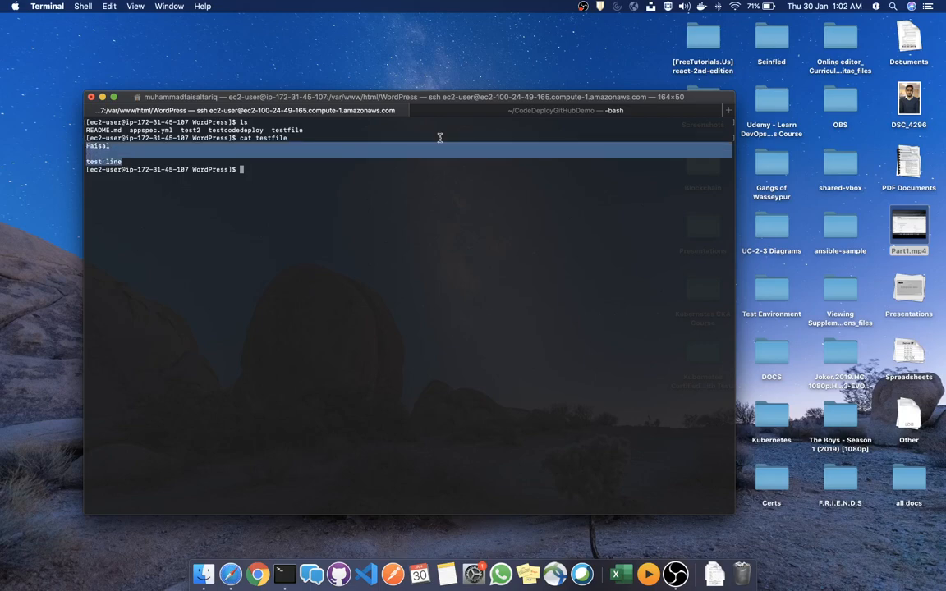
left_click(395, 124)
left_click(461, 110)
left_click(294, 107)
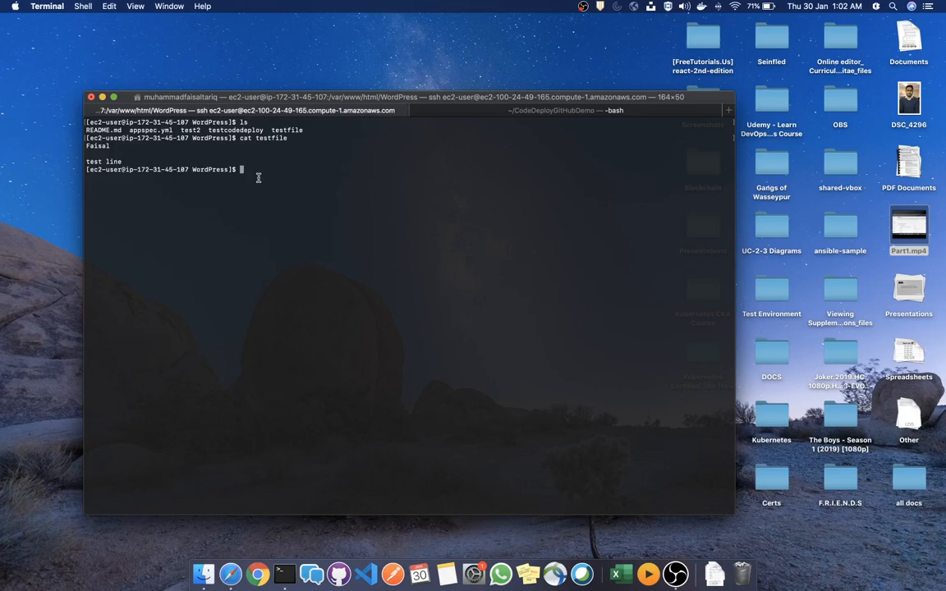
type("ls")
key("Return")
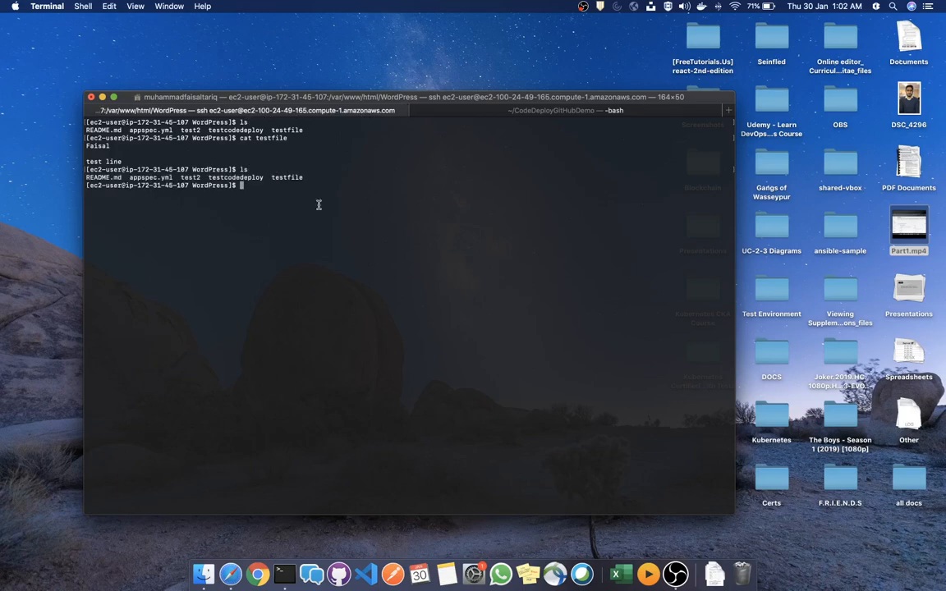
key("ctrl+Left")
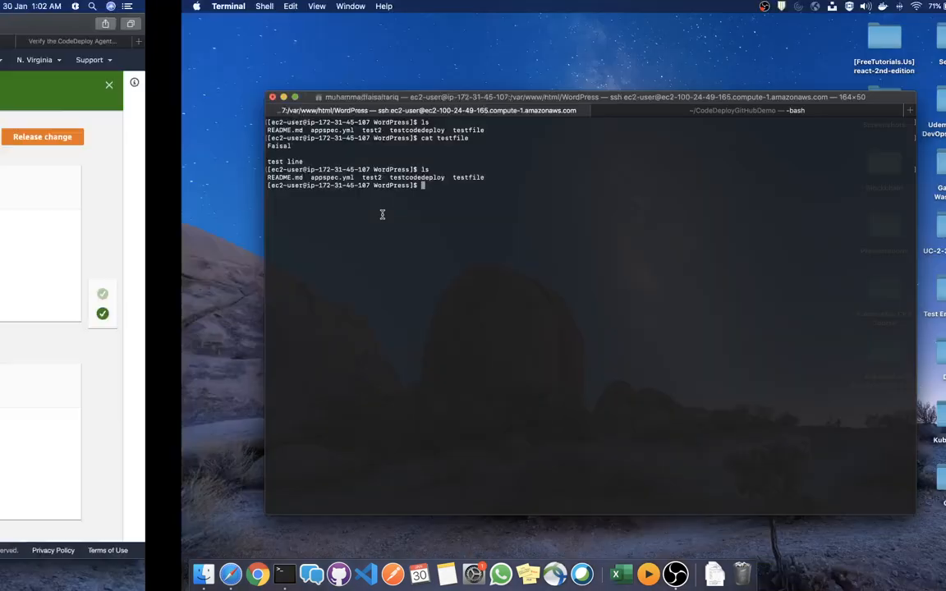
key("ctrl+Right")
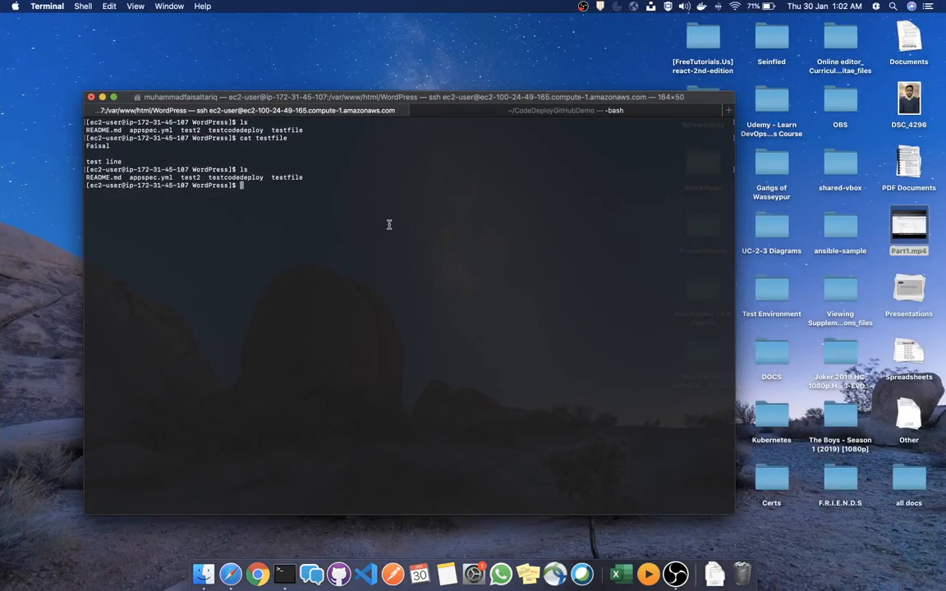
key("ctrl+Left")
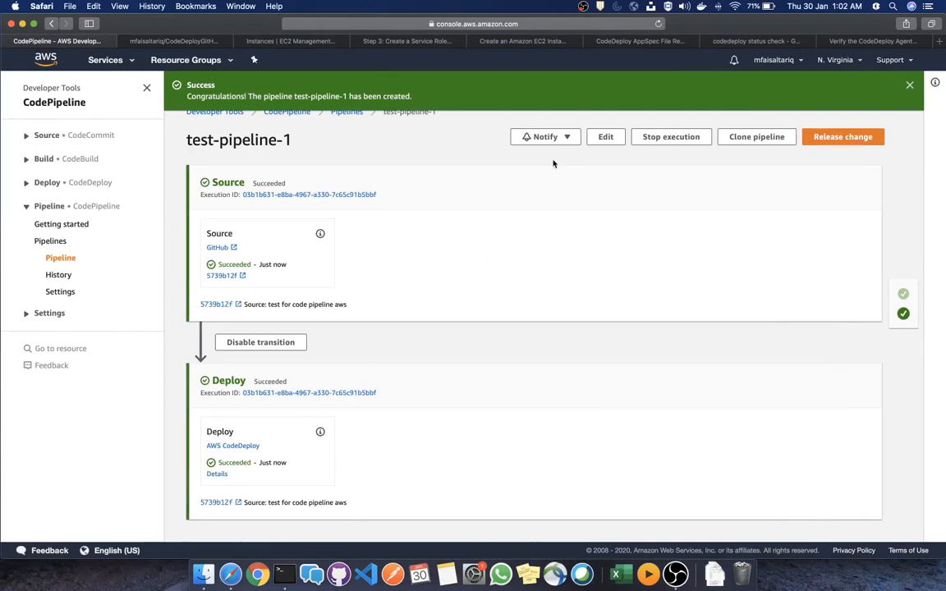
scroll(493, 187, "up", 1)
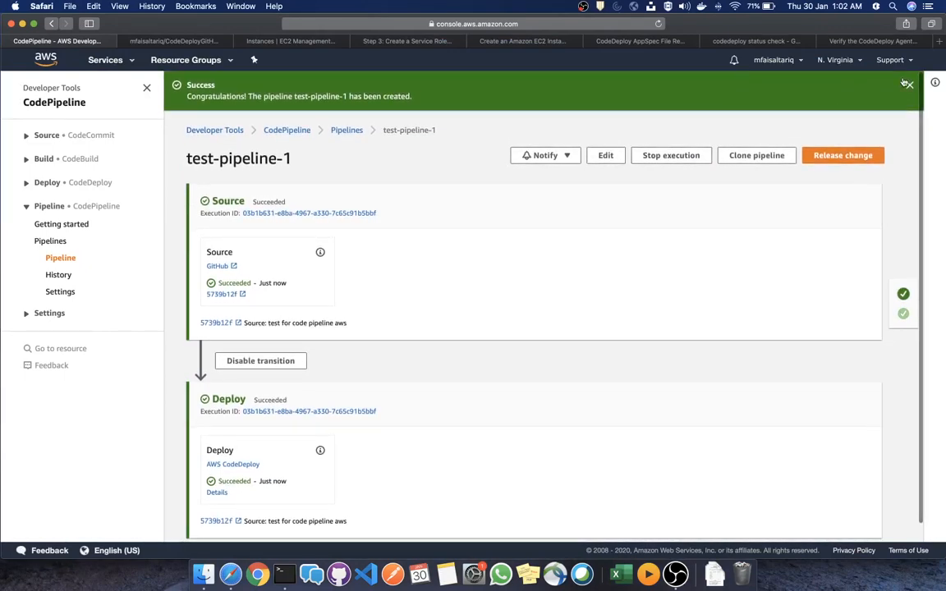